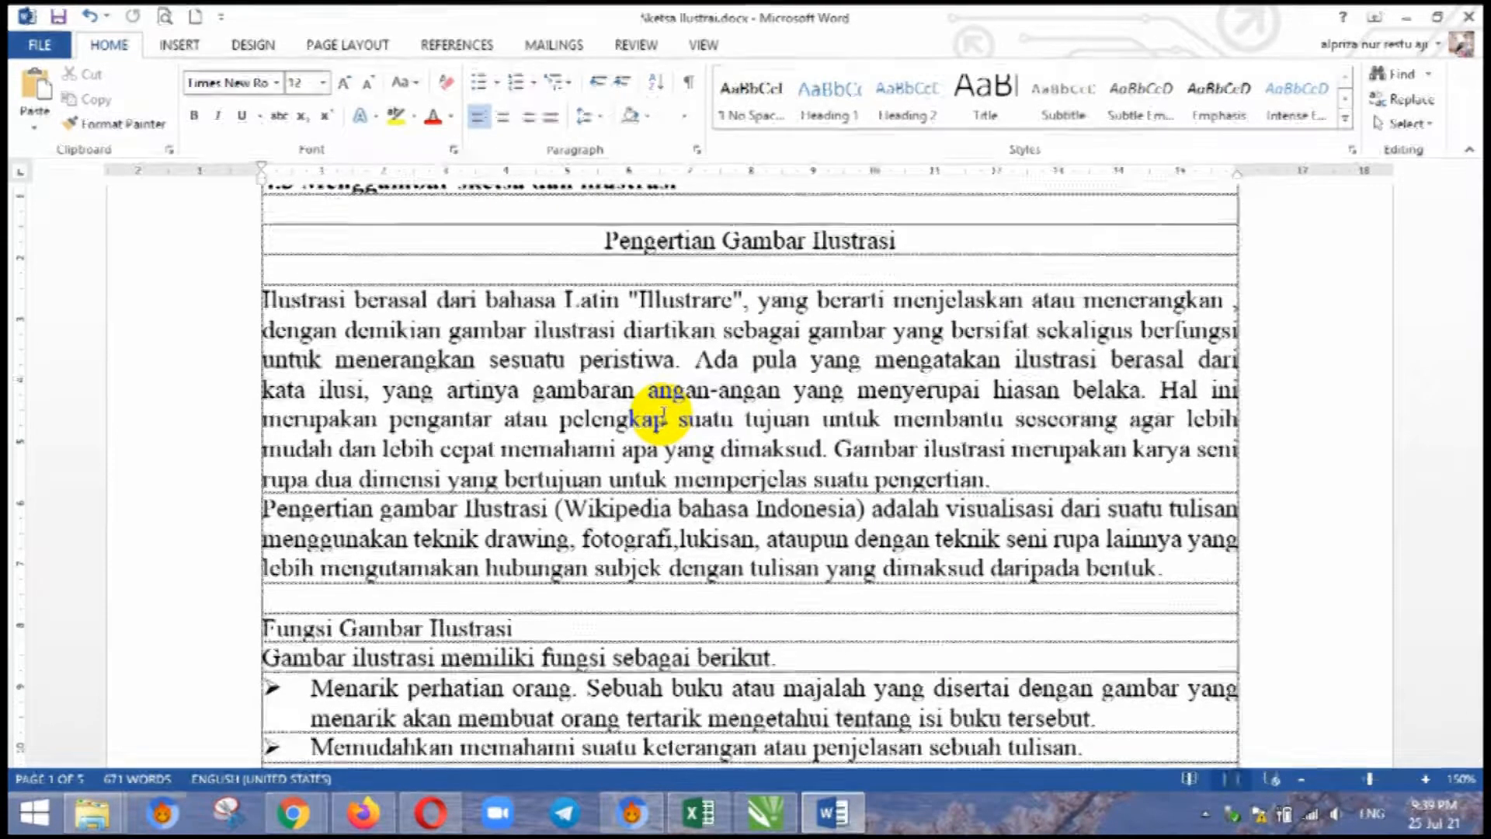
Read the document's sections on the meaning, functions and elements of illustration, through the human figure examples under "Gambar manusia"
{"action": "scroll", "coordinate": [644, 553], "scroll_direction": "down", "scroll_amount": 3}
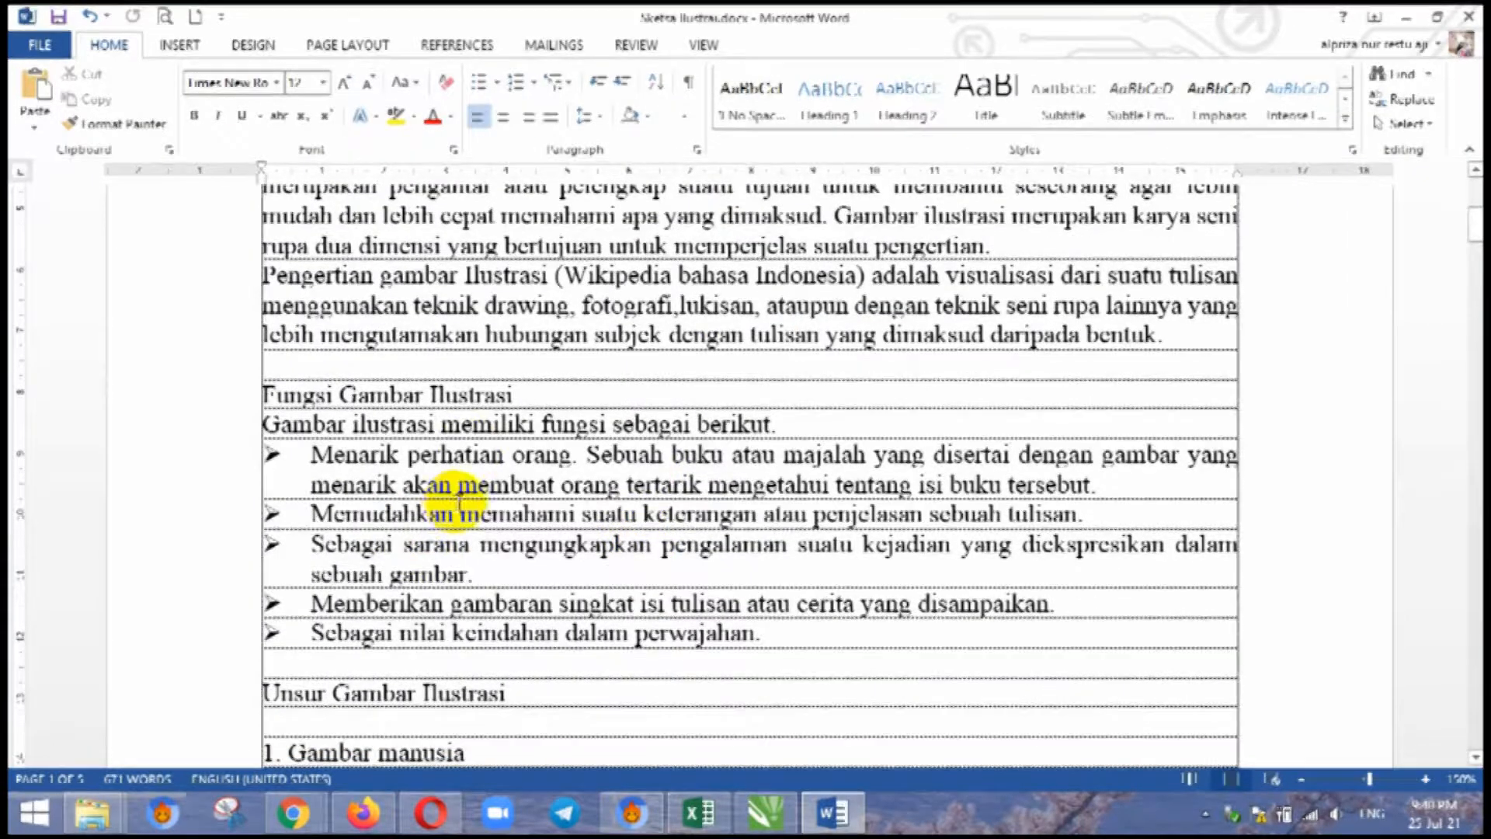
{"action": "scroll", "coordinate": [509, 456], "scroll_direction": "down", "scroll_amount": 1}
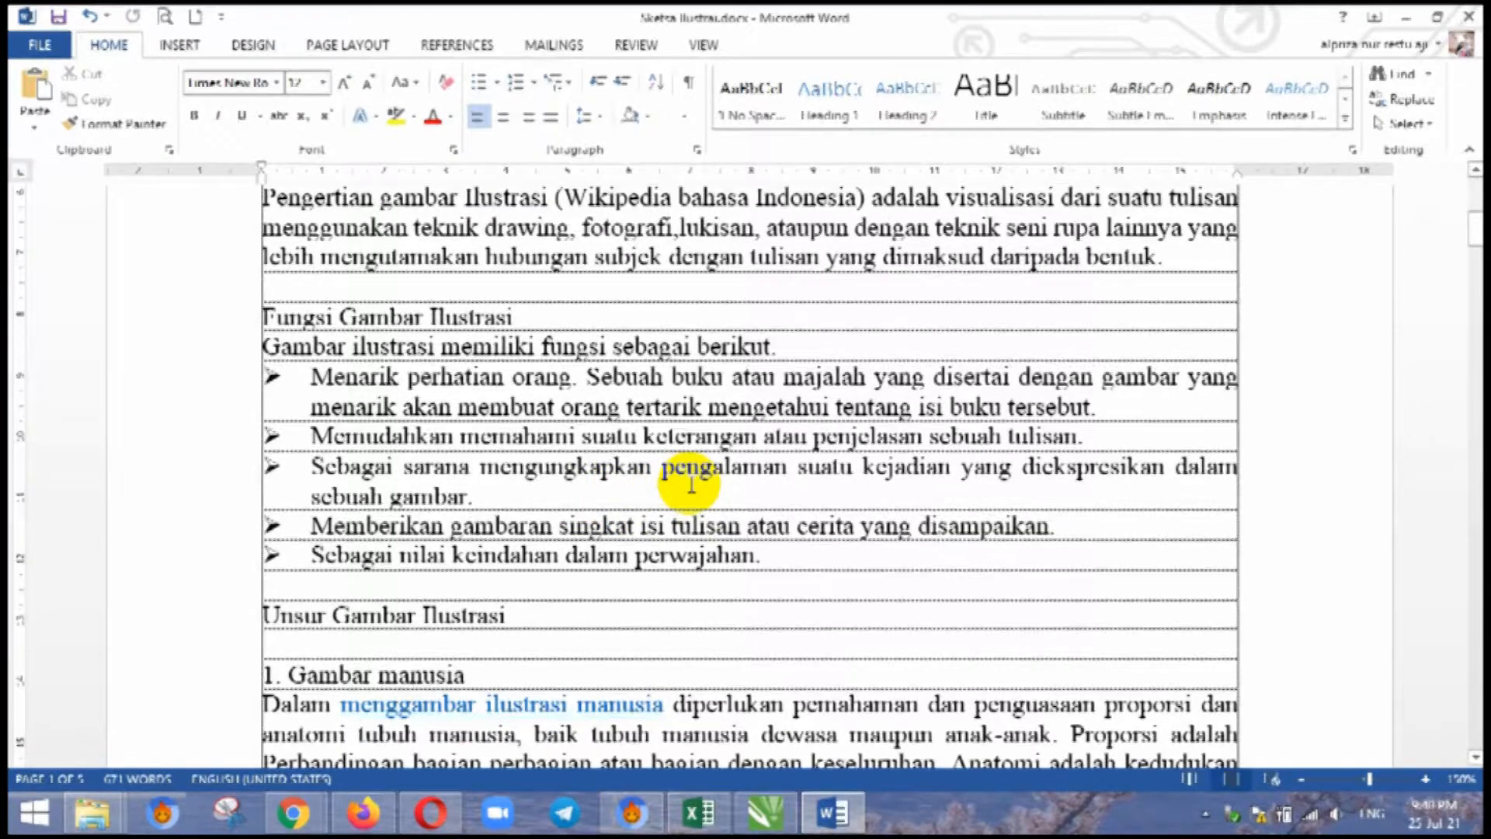
{"action": "scroll", "coordinate": [763, 556], "scroll_direction": "down", "scroll_amount": 1}
{"action": "scroll", "coordinate": [764, 556], "scroll_direction": "down", "scroll_amount": 6}
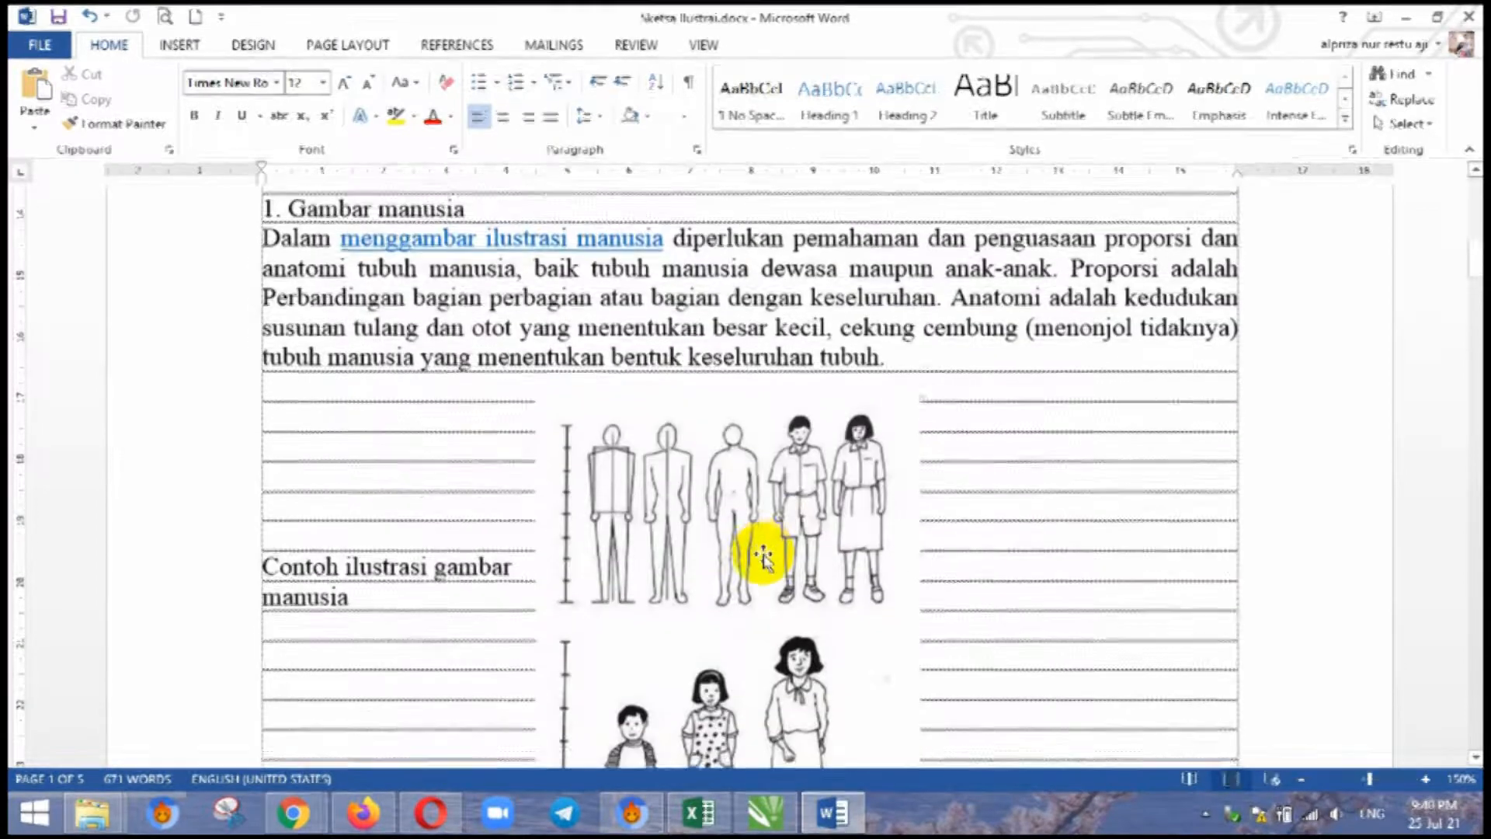
{"action": "scroll", "coordinate": [773, 502], "scroll_direction": "up", "scroll_amount": 2}
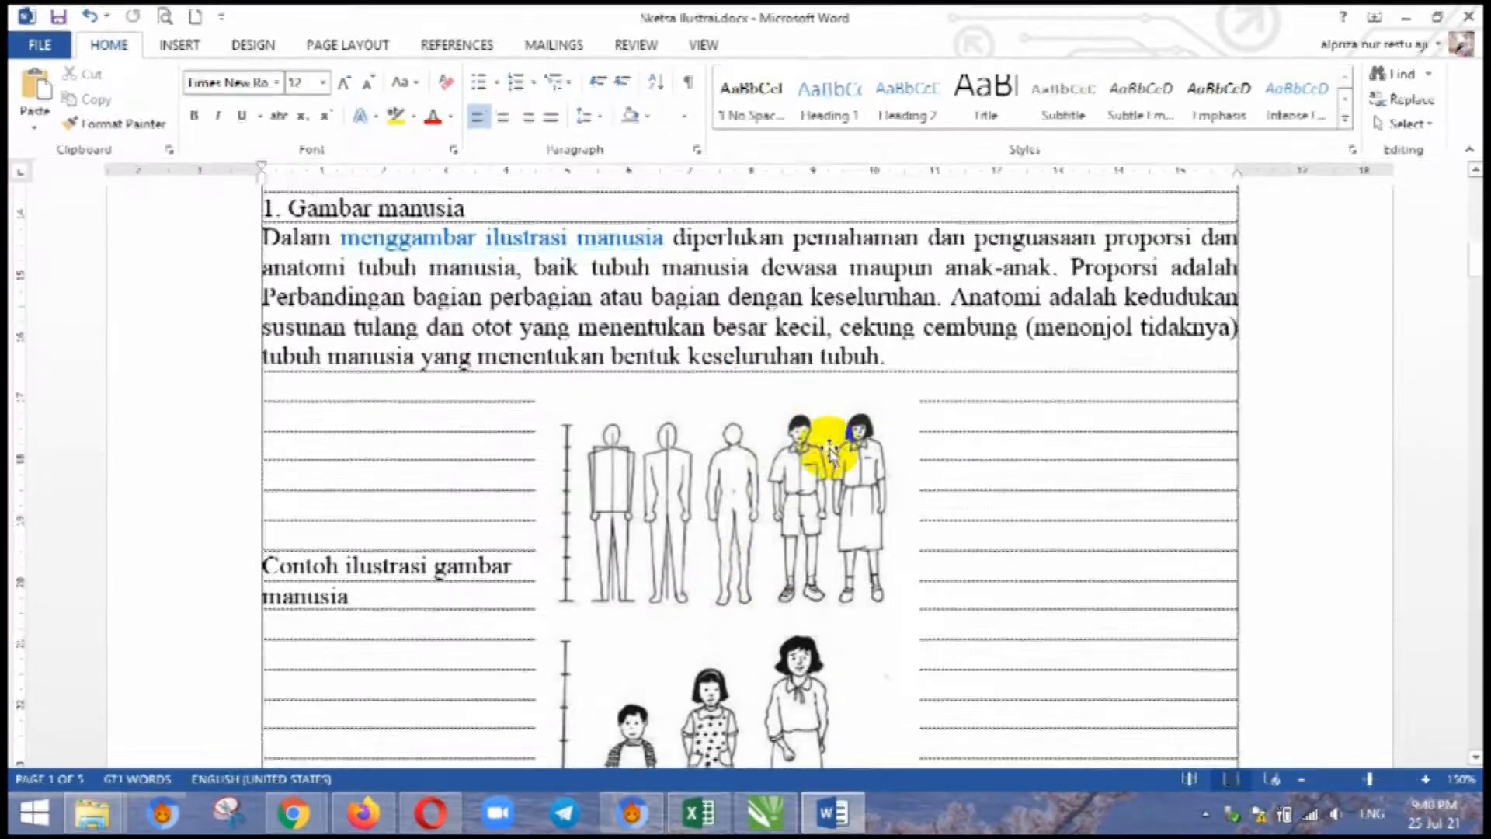
{"action": "scroll", "coordinate": [870, 443], "scroll_direction": "down", "scroll_amount": 1}
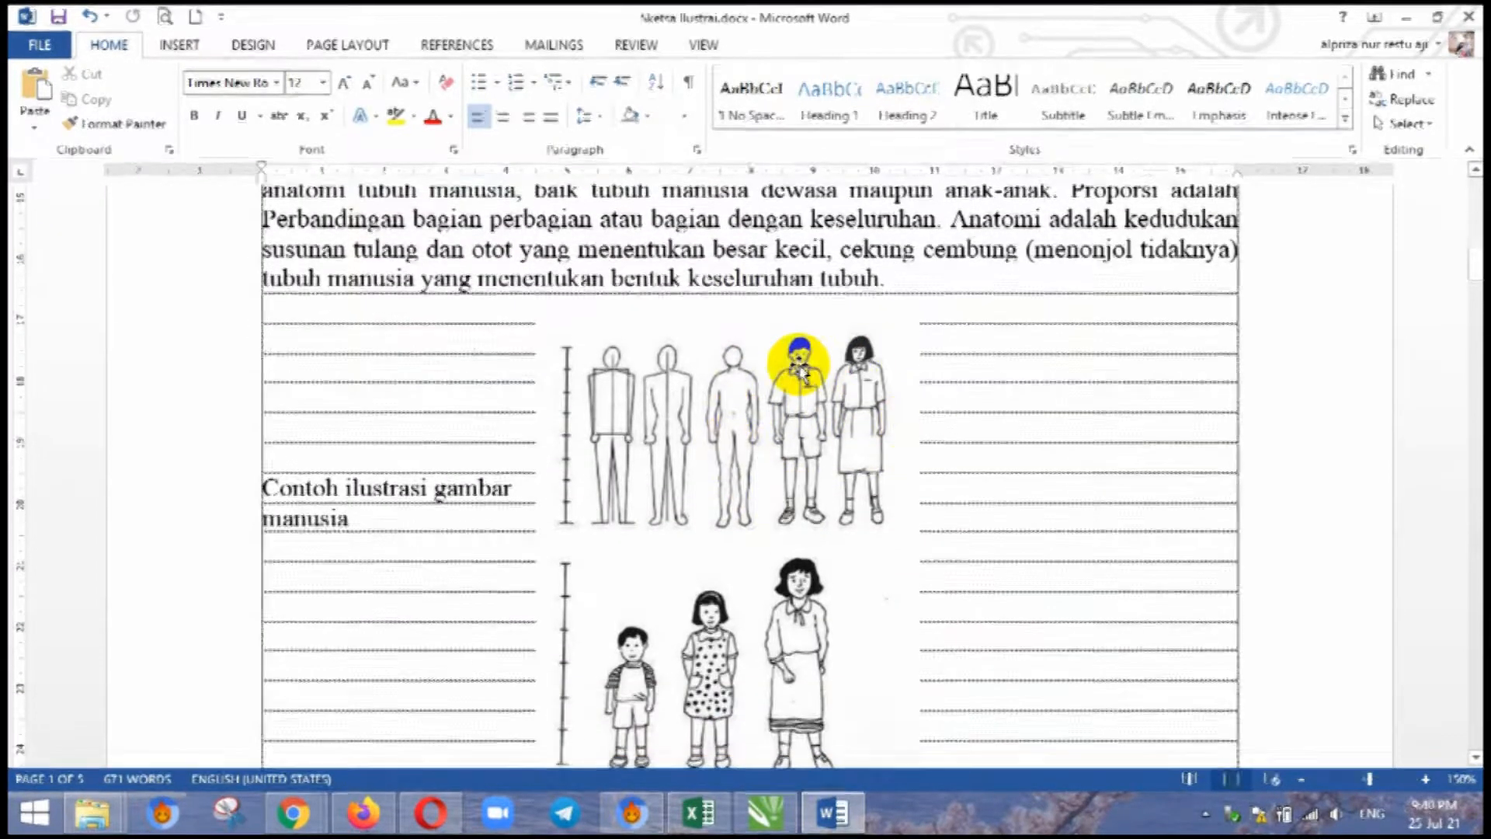
{"action": "scroll", "coordinate": [840, 423], "scroll_direction": "down", "scroll_amount": 2}
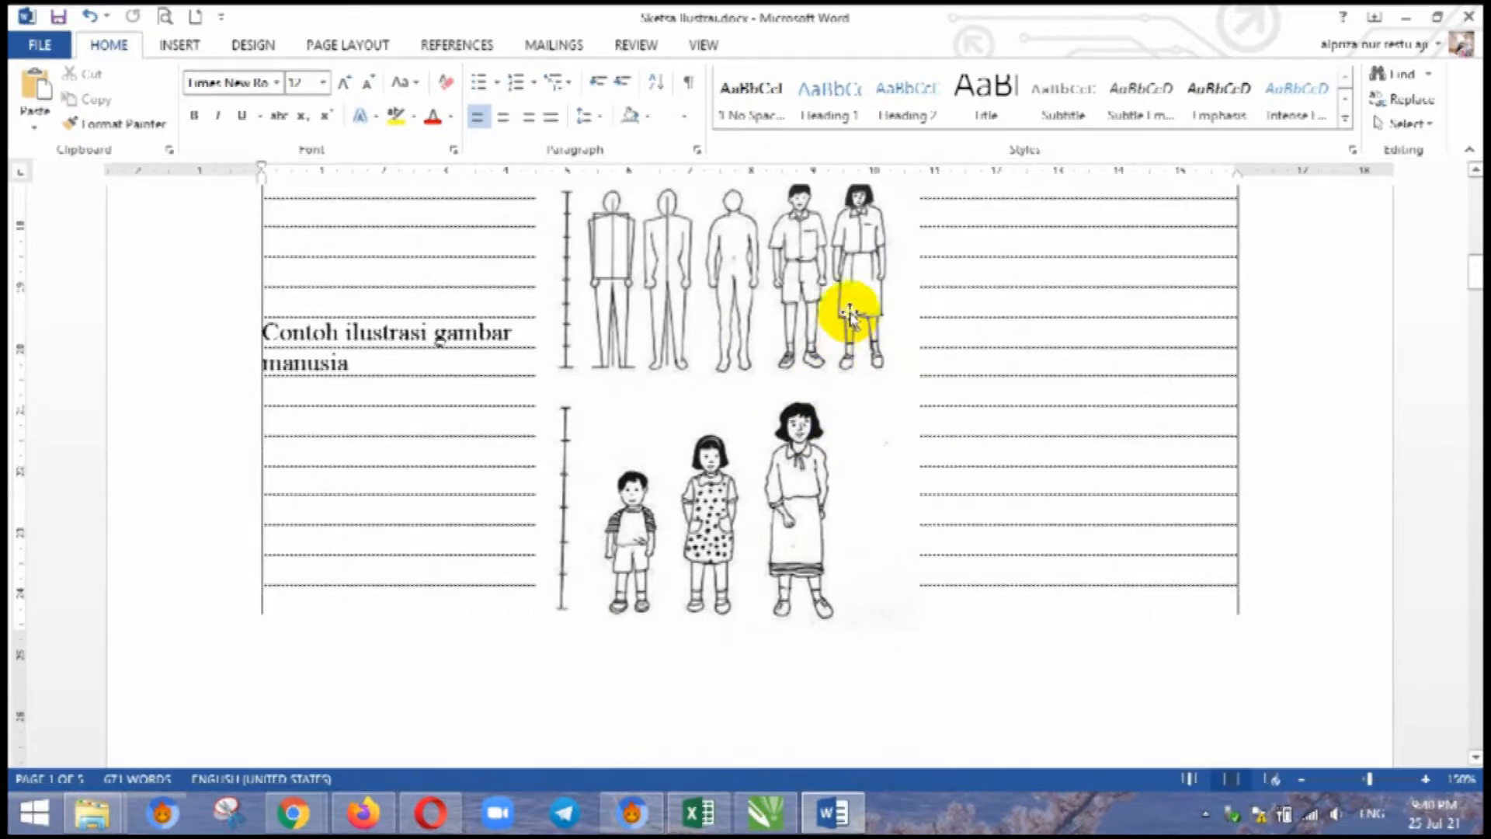
{"action": "scroll", "coordinate": [849, 319], "scroll_direction": "down", "scroll_amount": 2}
{"action": "scroll", "coordinate": [842, 342], "scroll_direction": "down", "scroll_amount": 2}
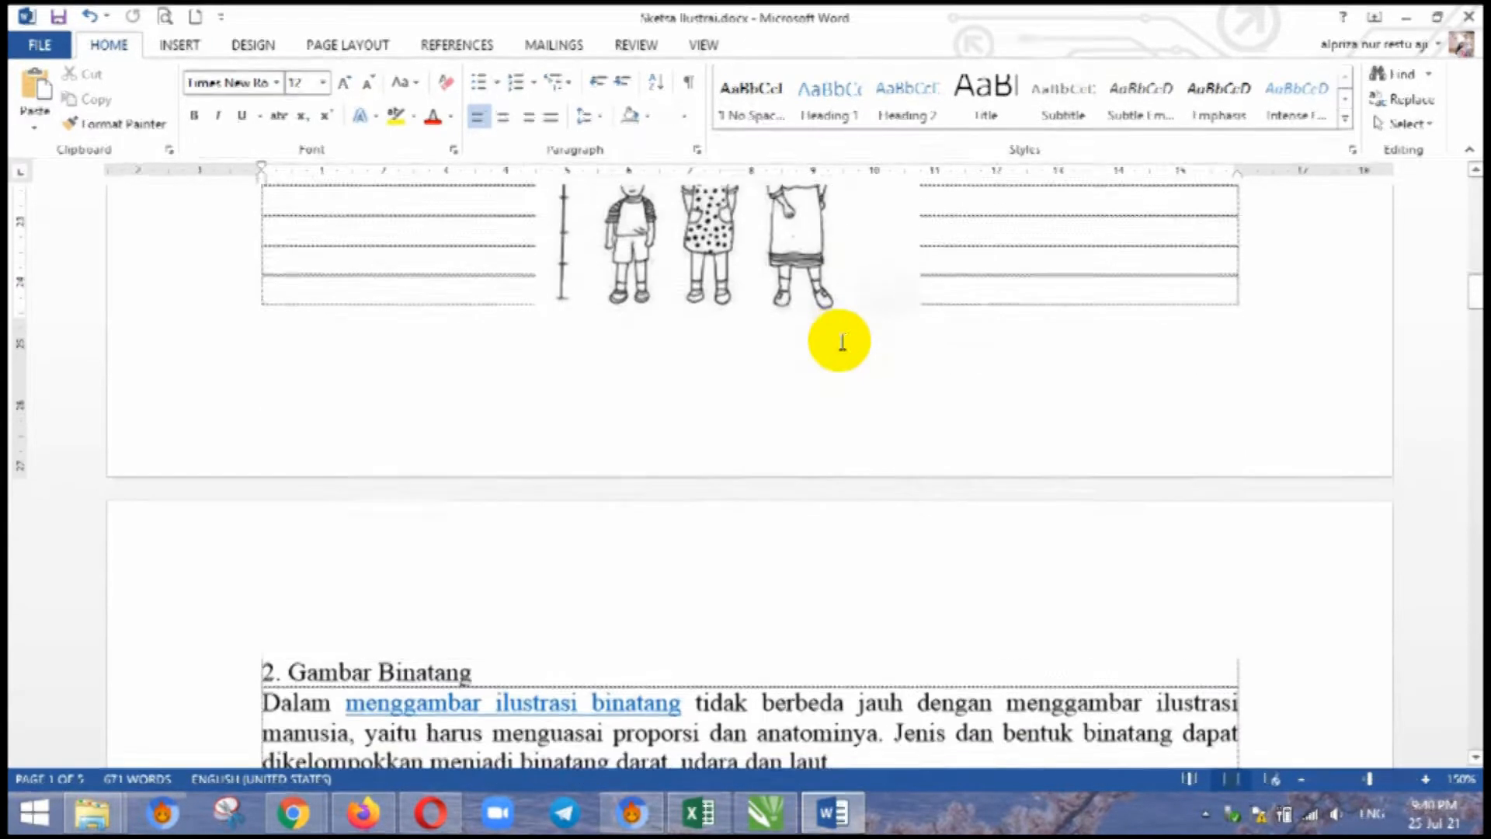
{"action": "left_click", "coordinate": [1206, 816]}
{"action": "left_click", "coordinate": [599, 433]}
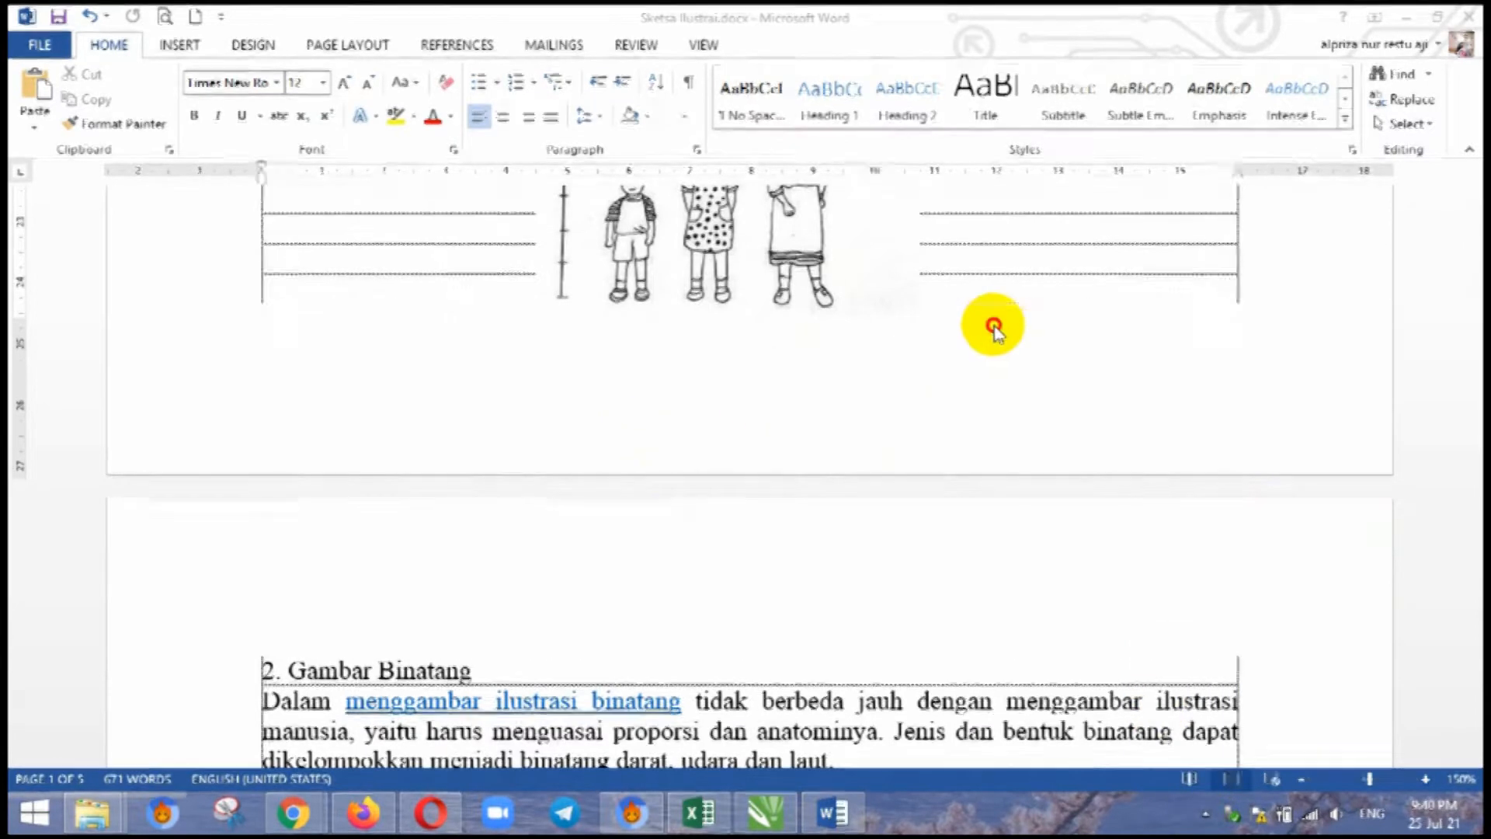
Examine the example illustrations in the "Gambar Binatang" and "Gambar Tumbuhan" sections of the document
{"action": "scroll", "coordinate": [1002, 366], "scroll_direction": "down", "scroll_amount": 11}
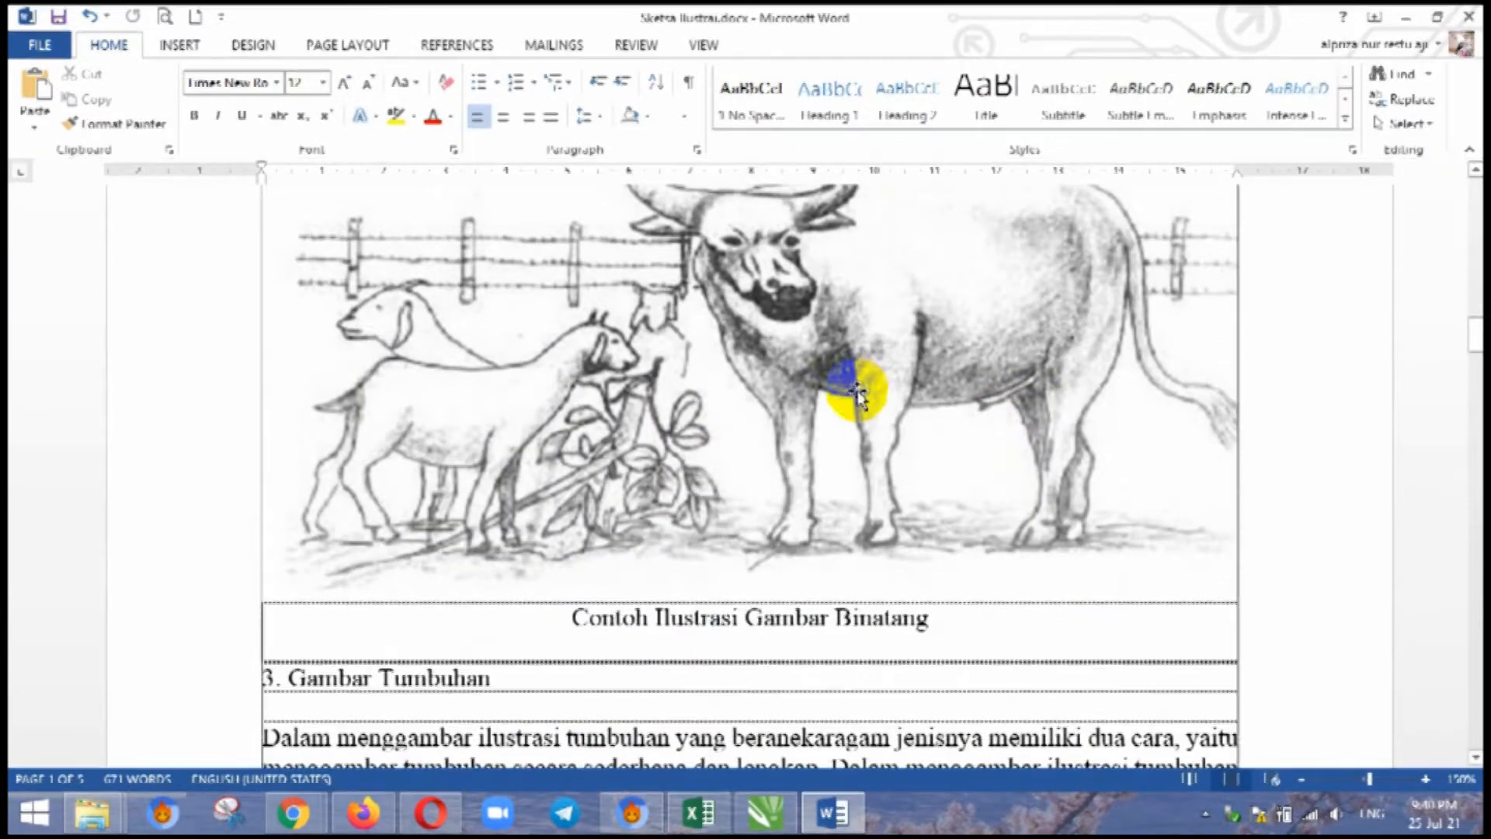
{"action": "scroll", "coordinate": [877, 349], "scroll_direction": "up", "scroll_amount": 2}
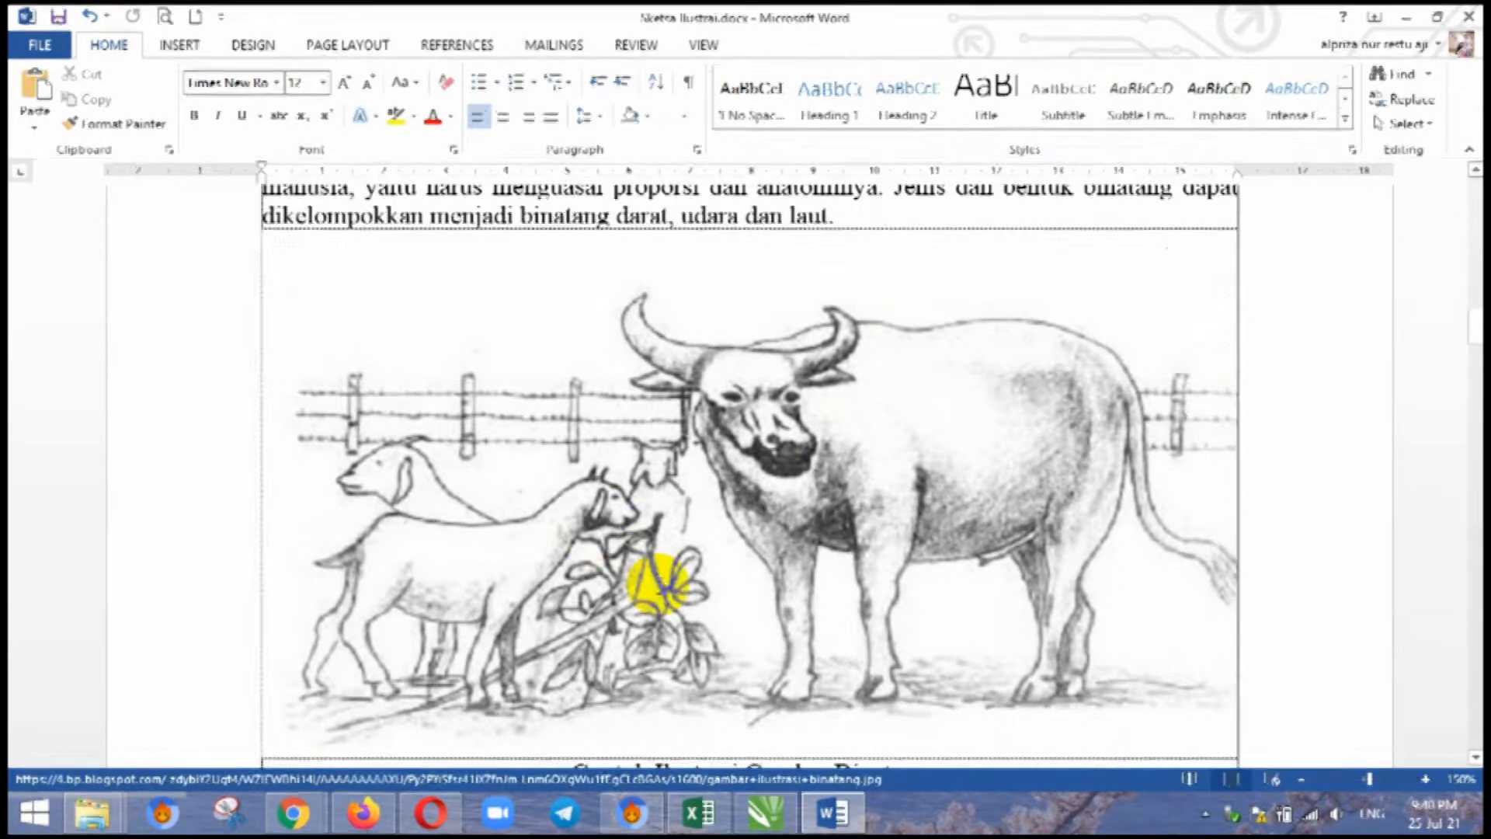
{"action": "scroll", "coordinate": [664, 587], "scroll_direction": "down", "scroll_amount": 13}
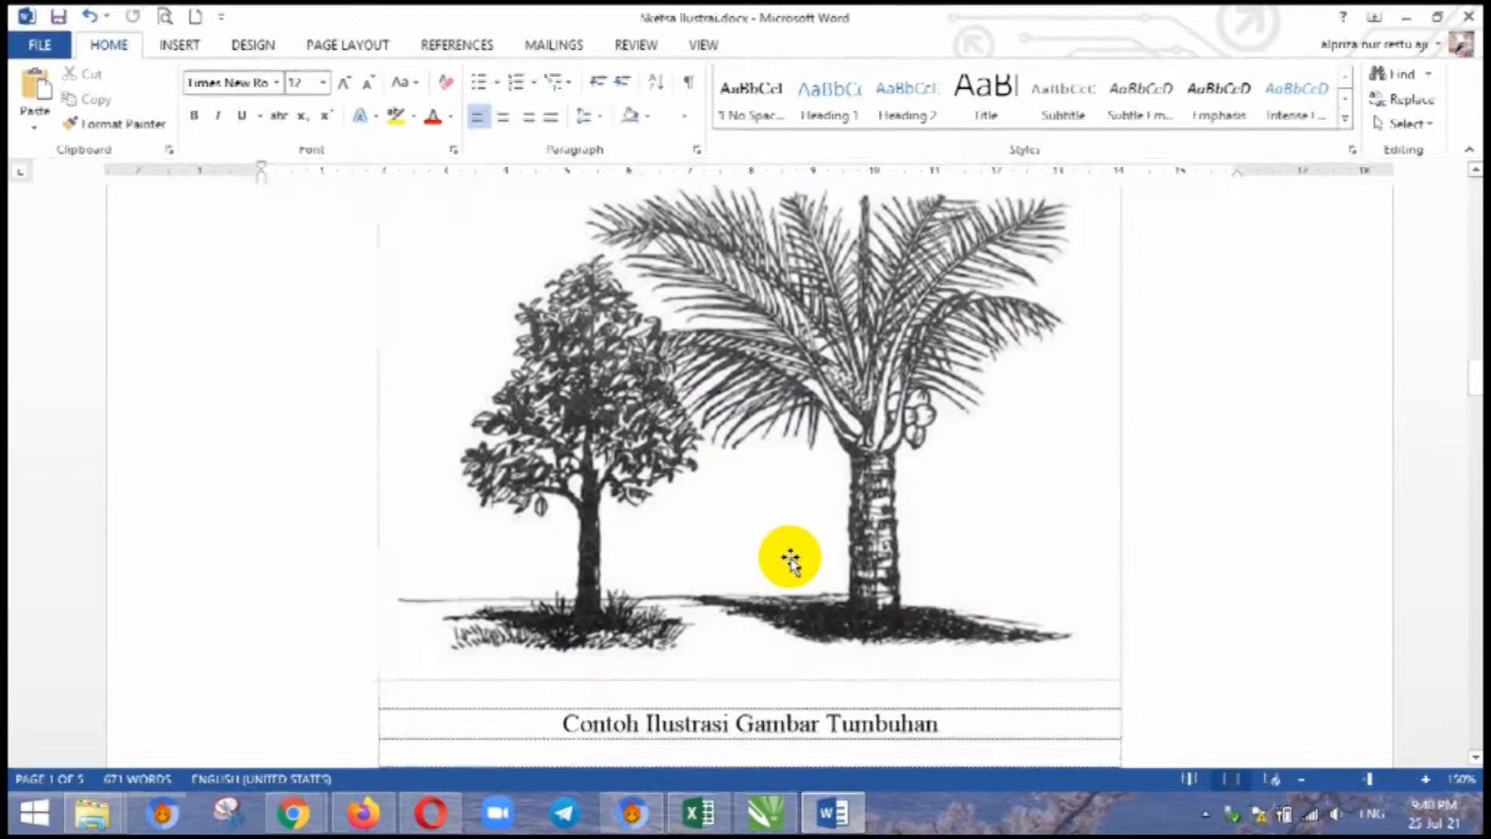
{"action": "scroll", "coordinate": [790, 557], "scroll_direction": "up", "scroll_amount": 3}
{"action": "scroll", "coordinate": [790, 558], "scroll_direction": "down", "scroll_amount": 2}
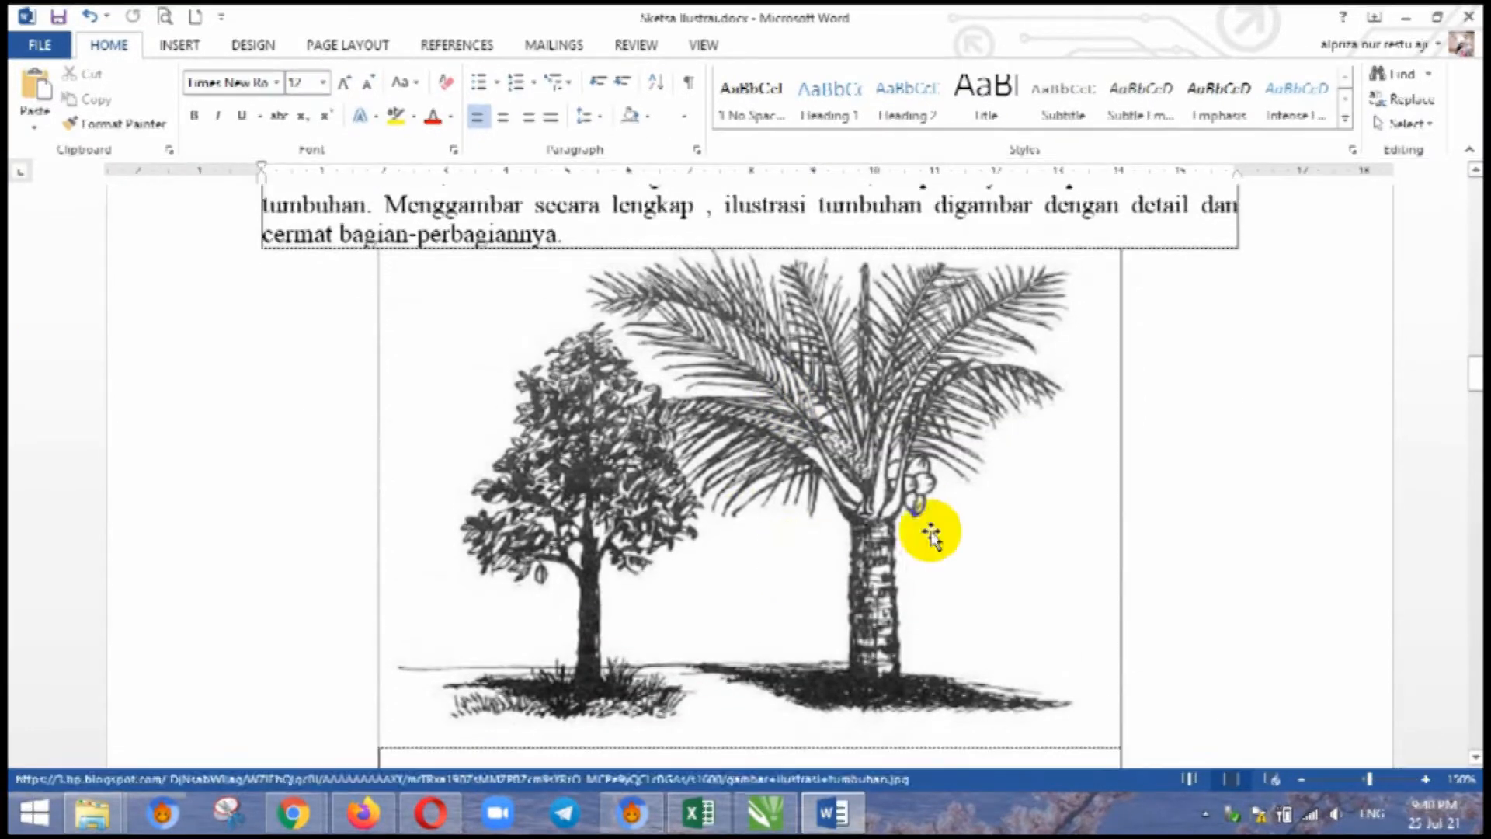
Read the sections on other objects, the steps for drawing illustrations, and the comic example under "Ragam Gambar Ilustrasi"
{"action": "scroll", "coordinate": [1291, 593], "scroll_direction": "down", "scroll_amount": 12}
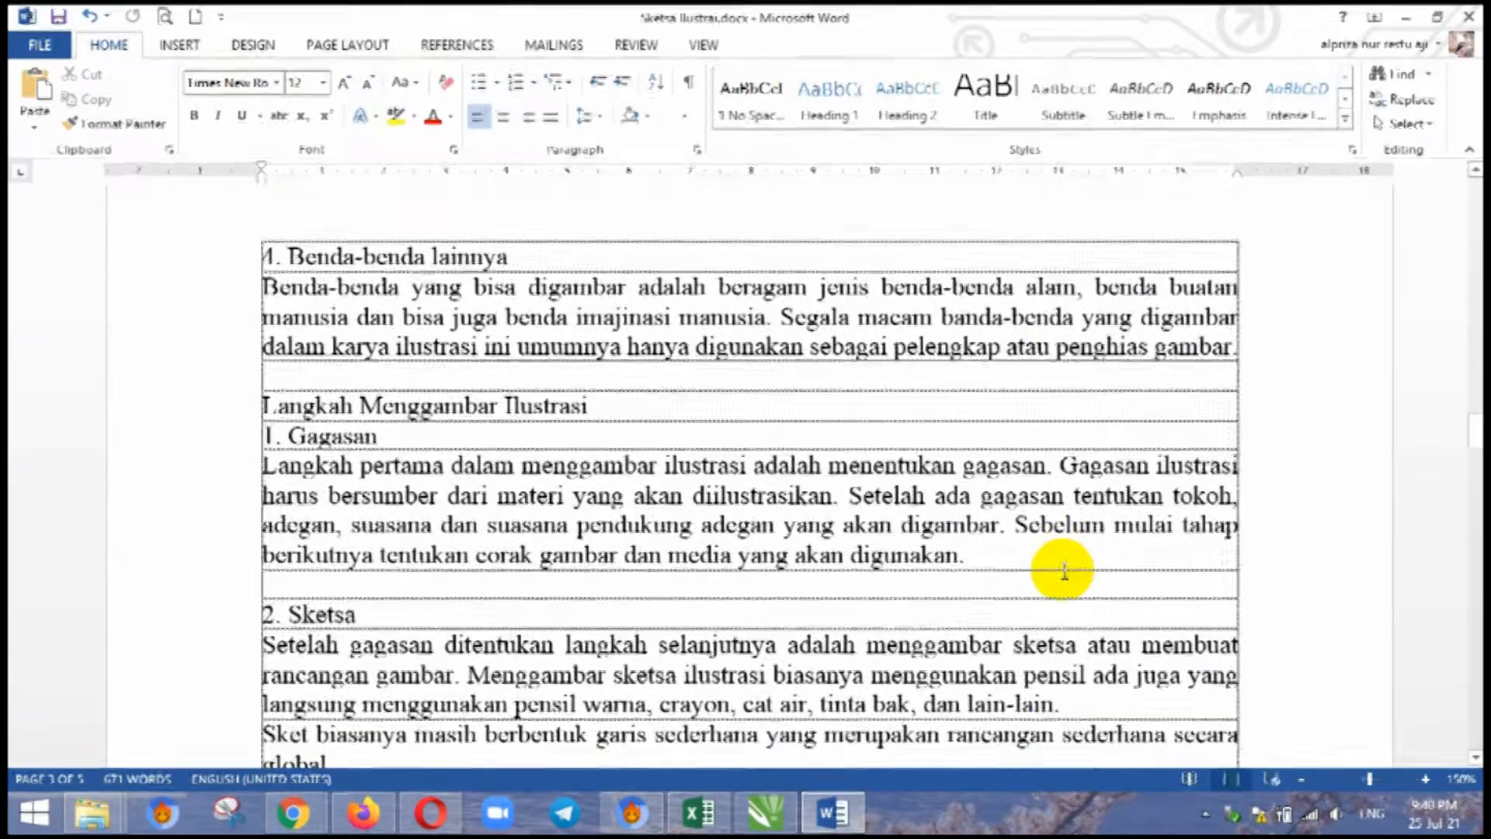
{"action": "scroll", "coordinate": [1065, 571], "scroll_direction": "down", "scroll_amount": 3}
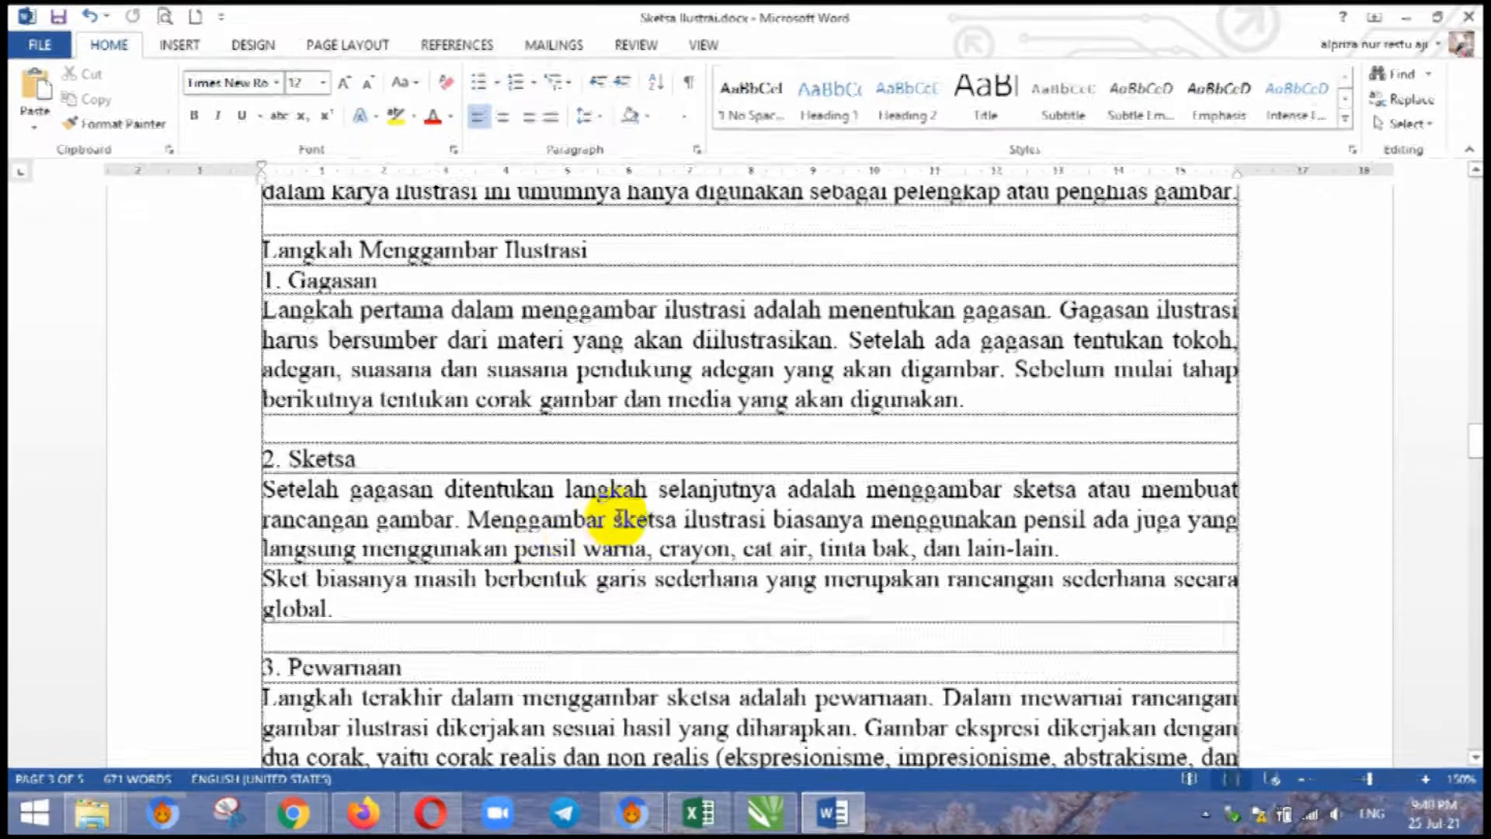
{"action": "scroll", "coordinate": [683, 483], "scroll_direction": "down", "scroll_amount": 8}
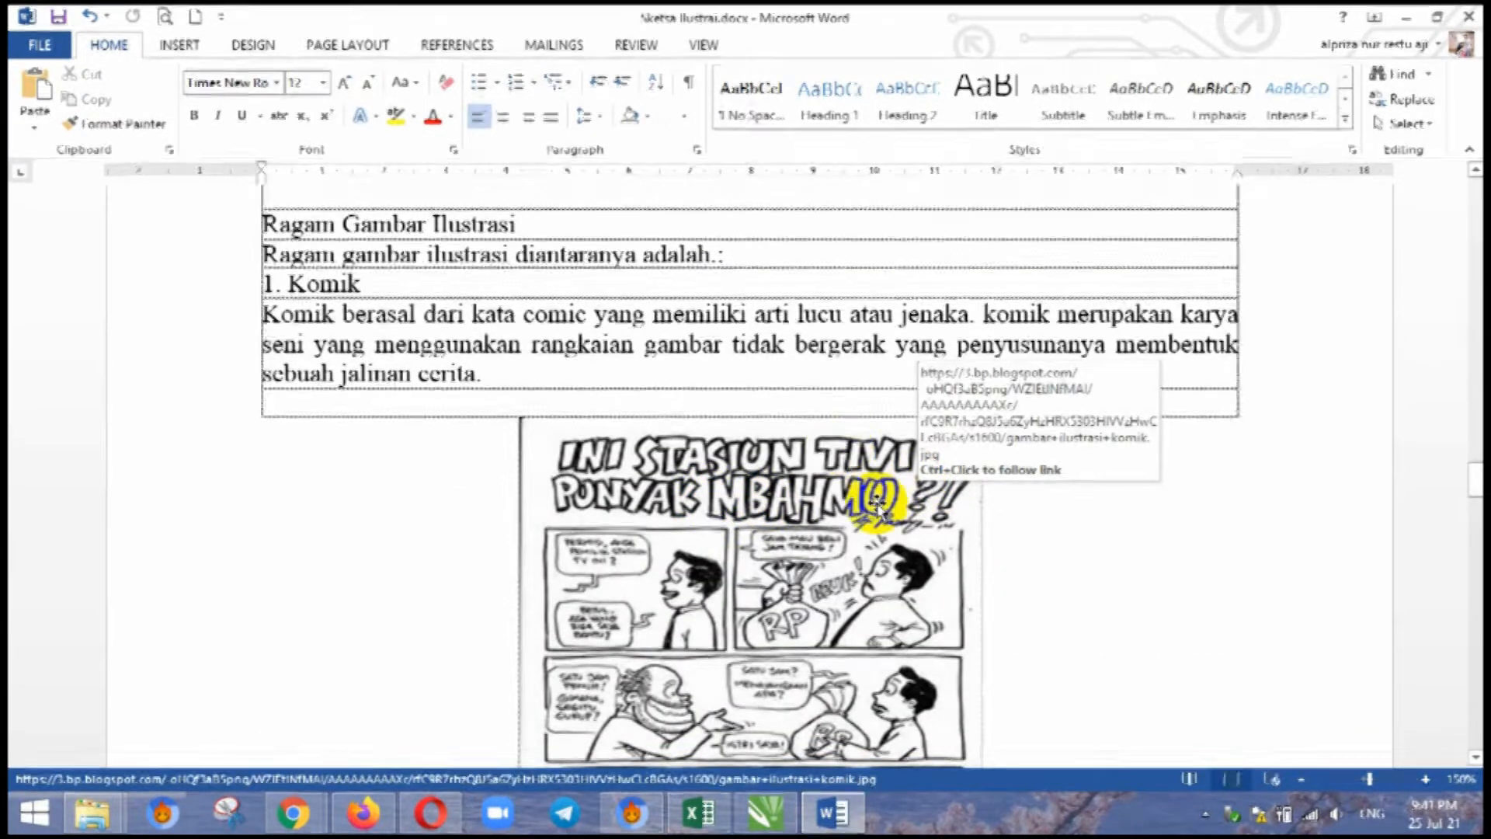
{"action": "scroll", "coordinate": [1041, 563], "scroll_direction": "down", "scroll_amount": 3}
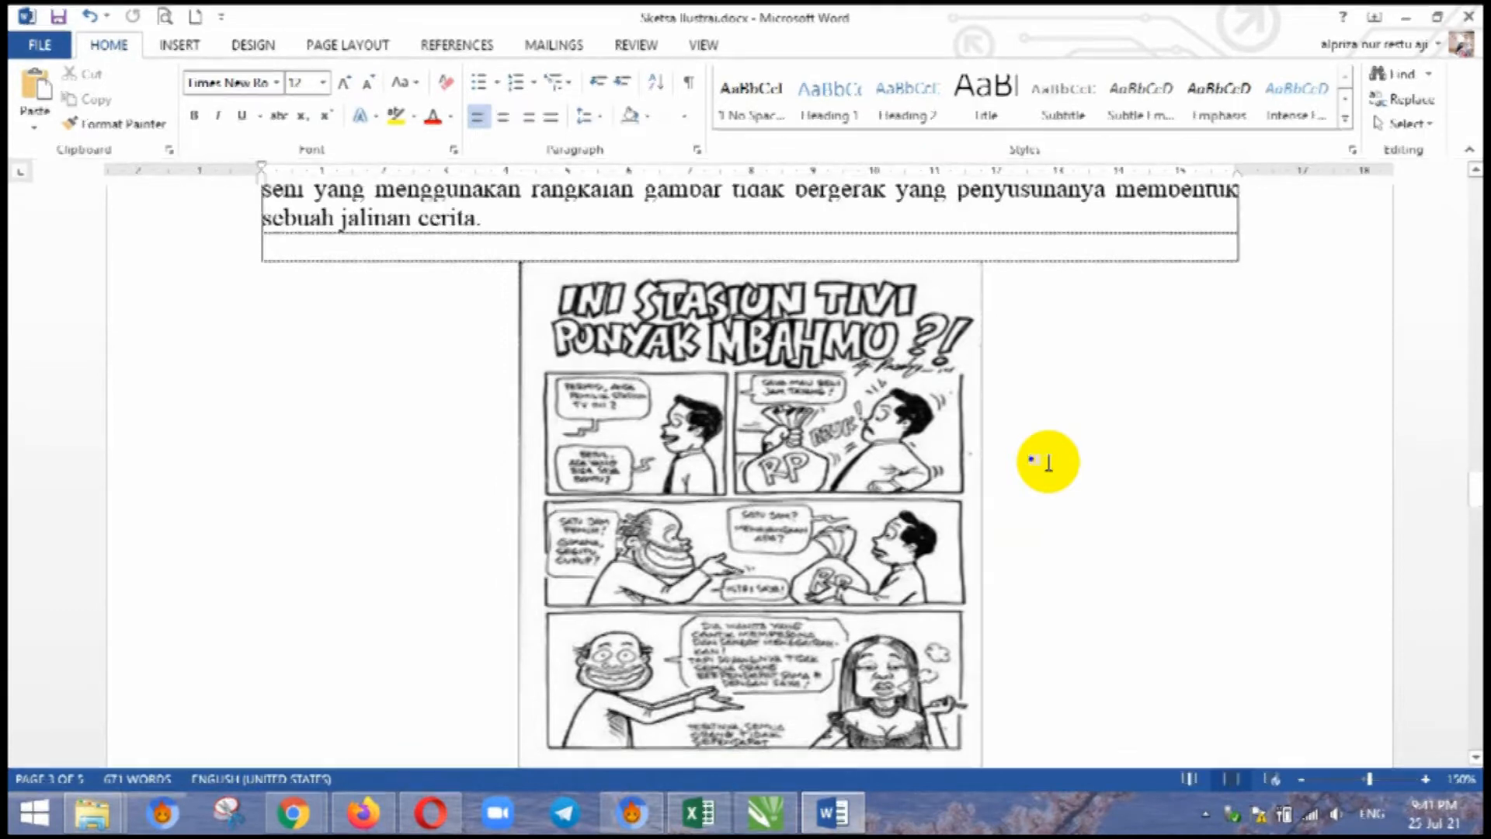
{"action": "scroll", "coordinate": [1047, 462], "scroll_direction": "down", "scroll_amount": 1}
{"action": "scroll", "coordinate": [1048, 462], "scroll_direction": "down", "scroll_amount": 4}
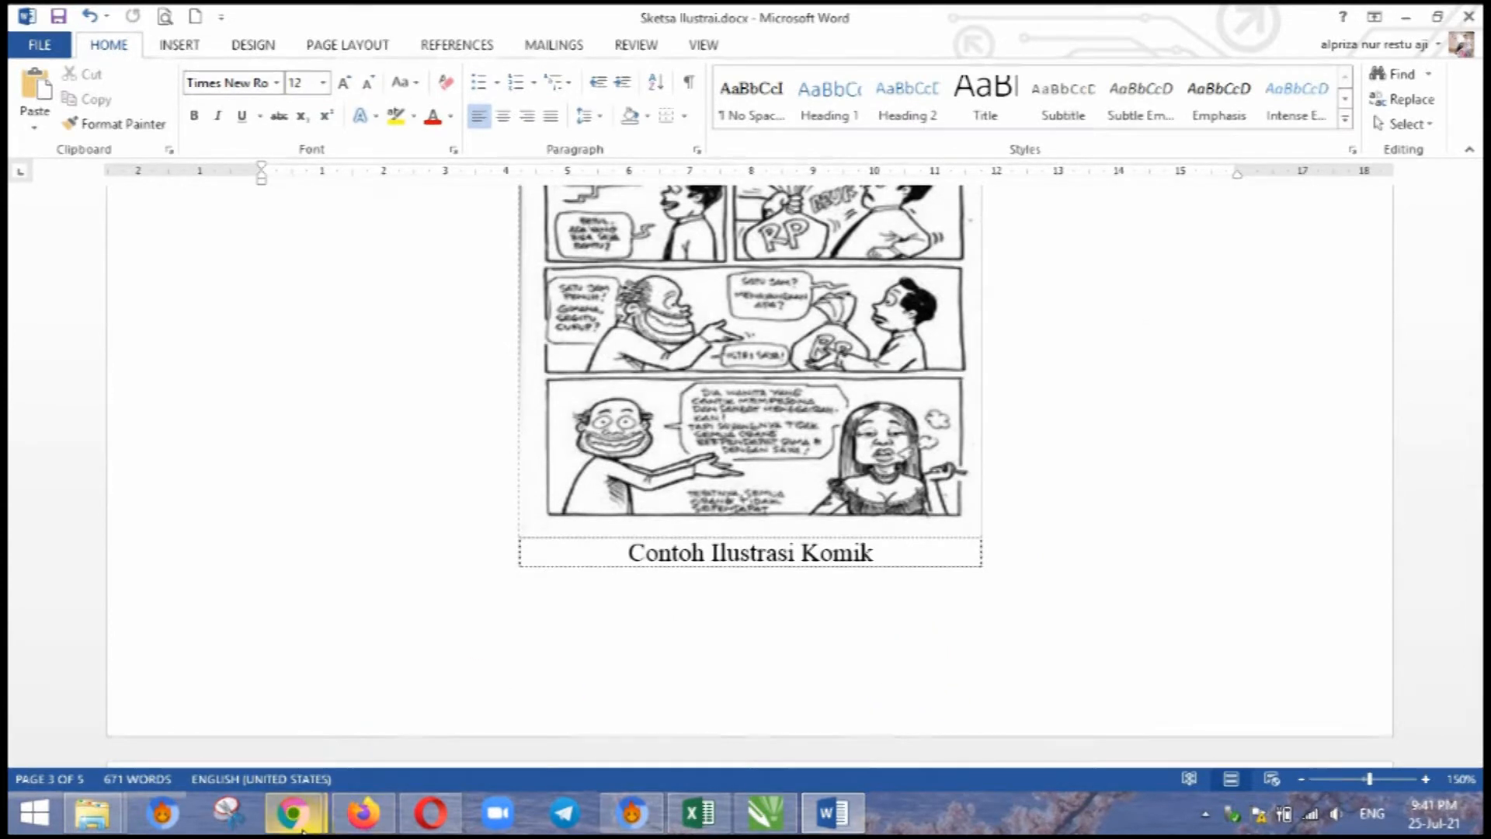
Switch to the Chrome window with the "ilustrasi logo kamera" image results and look through the camera logo examples
{"action": "mouse_move", "coordinate": [300, 826]}
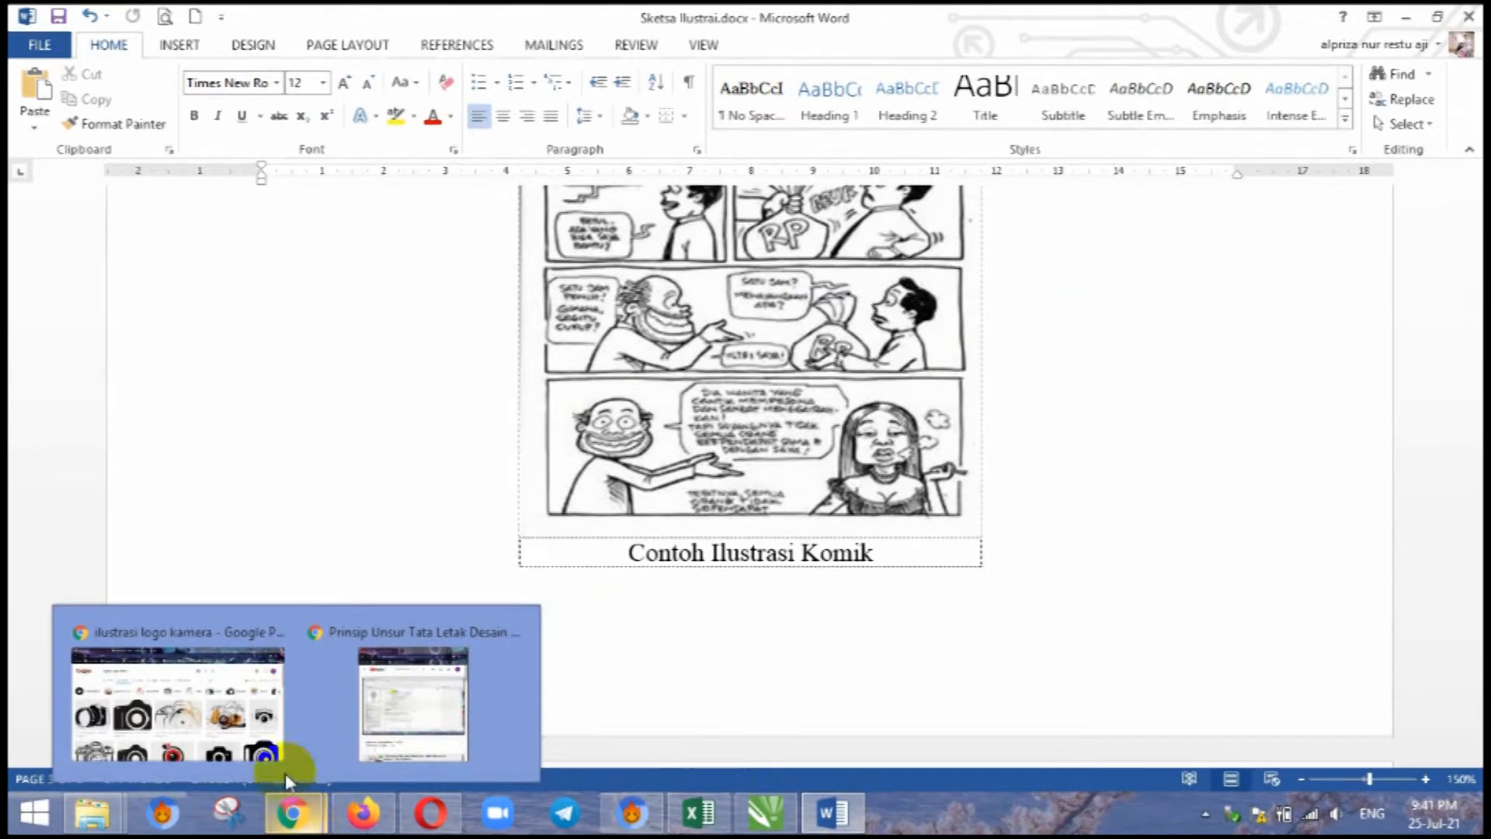
{"action": "left_click", "coordinate": [223, 684]}
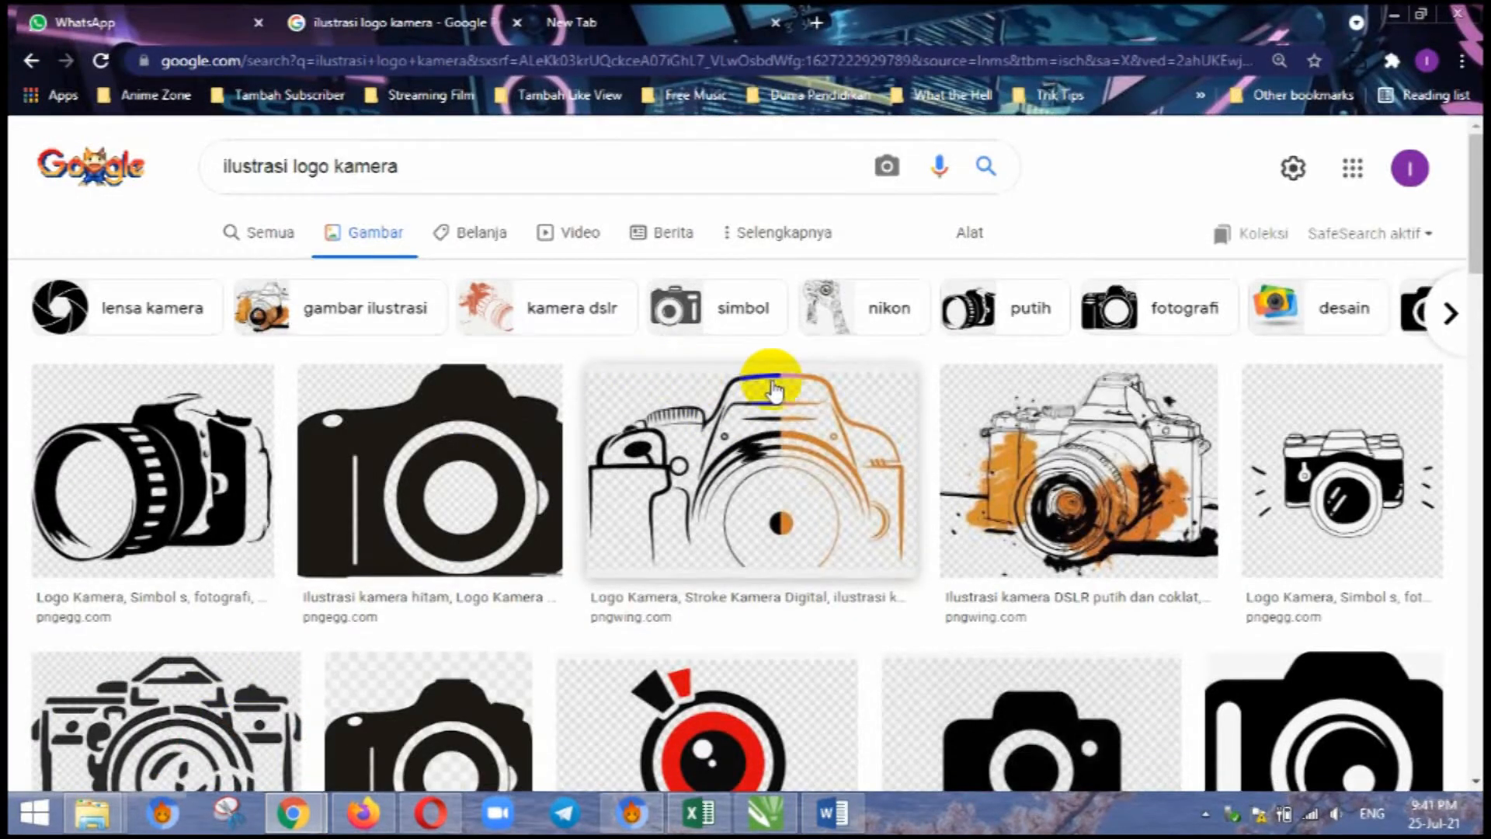
{"action": "scroll", "coordinate": [679, 455], "scroll_direction": "down", "scroll_amount": 15}
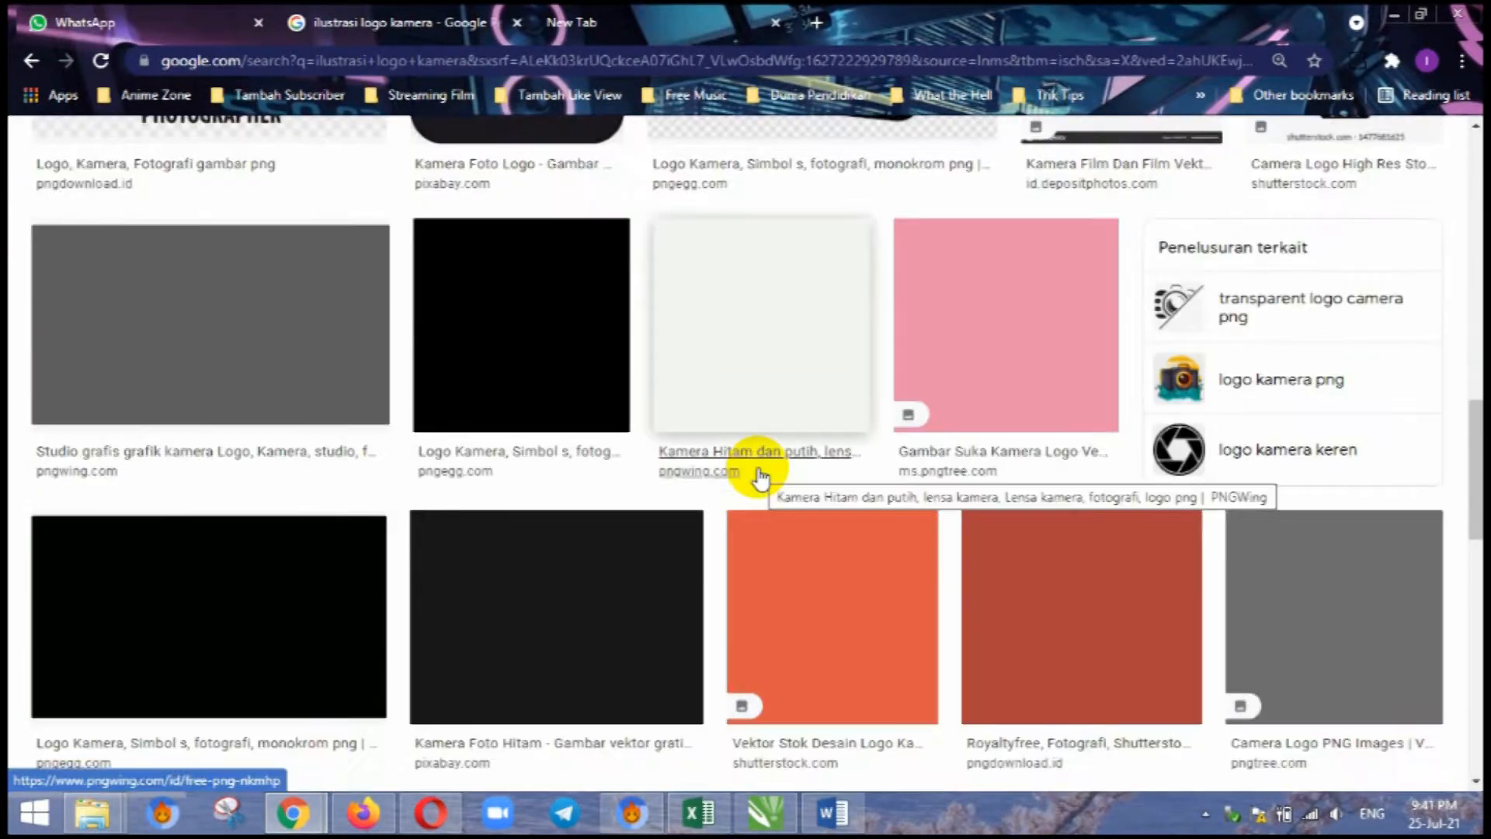
{"action": "scroll", "coordinate": [760, 478], "scroll_direction": "up", "scroll_amount": 5}
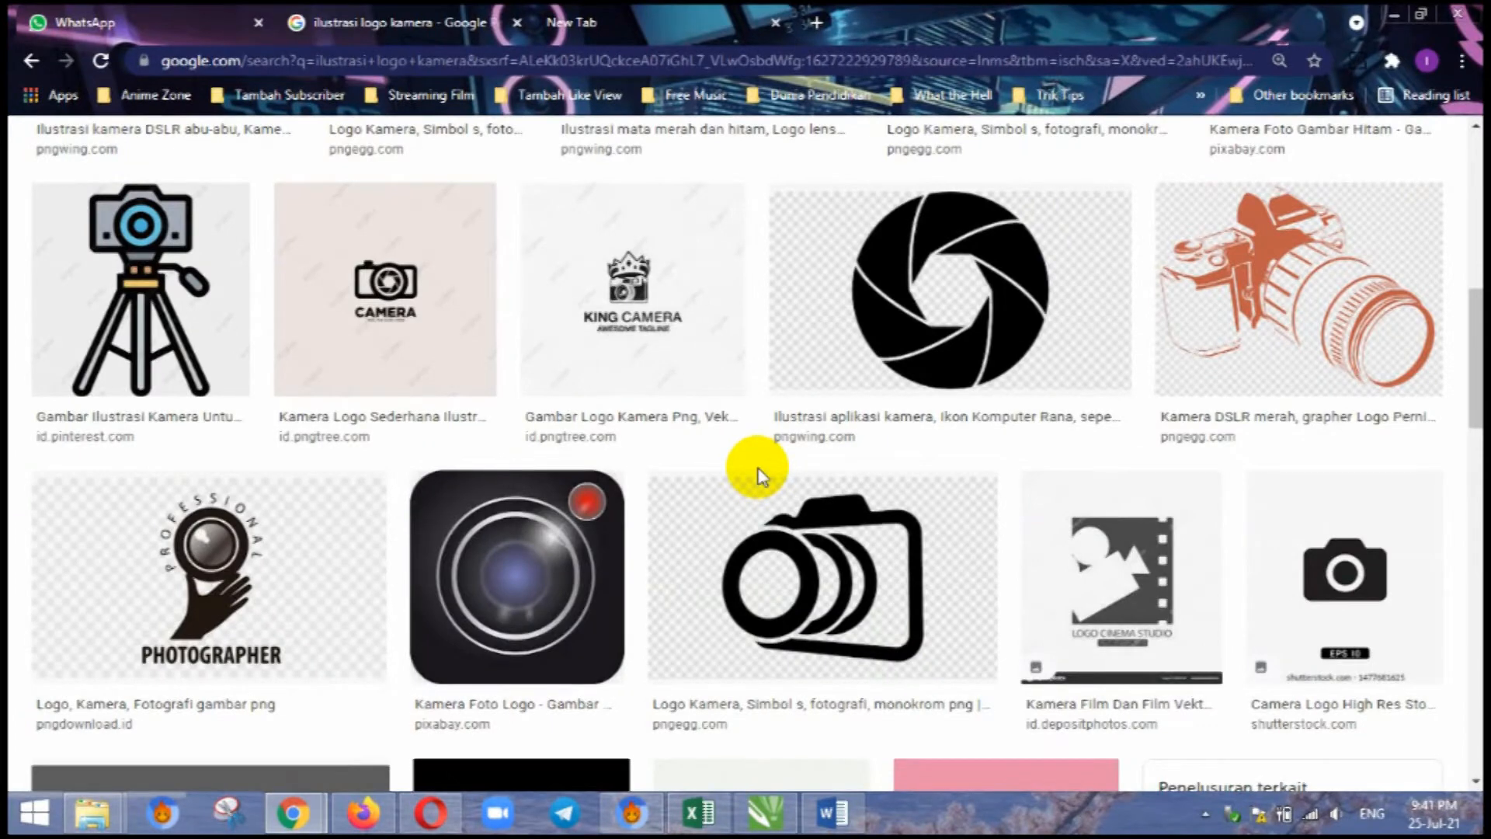
{"action": "scroll", "coordinate": [769, 466], "scroll_direction": "up", "scroll_amount": 10}
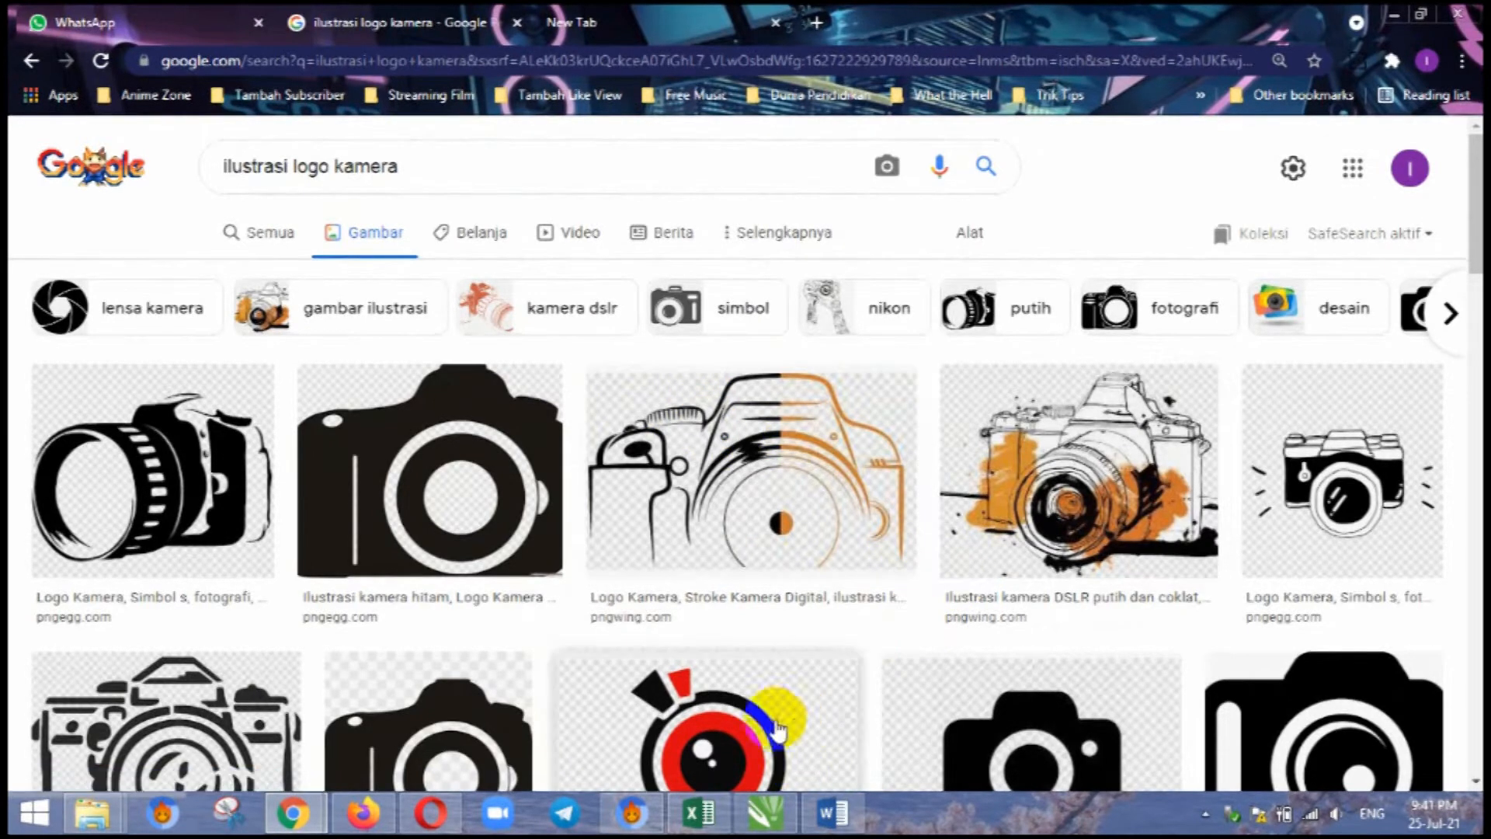
Switch to CorelDRAW and create a new portrait A4 document, 210 x 297 mm, in CMYK at 300 dpi
{"action": "left_click", "coordinate": [778, 816]}
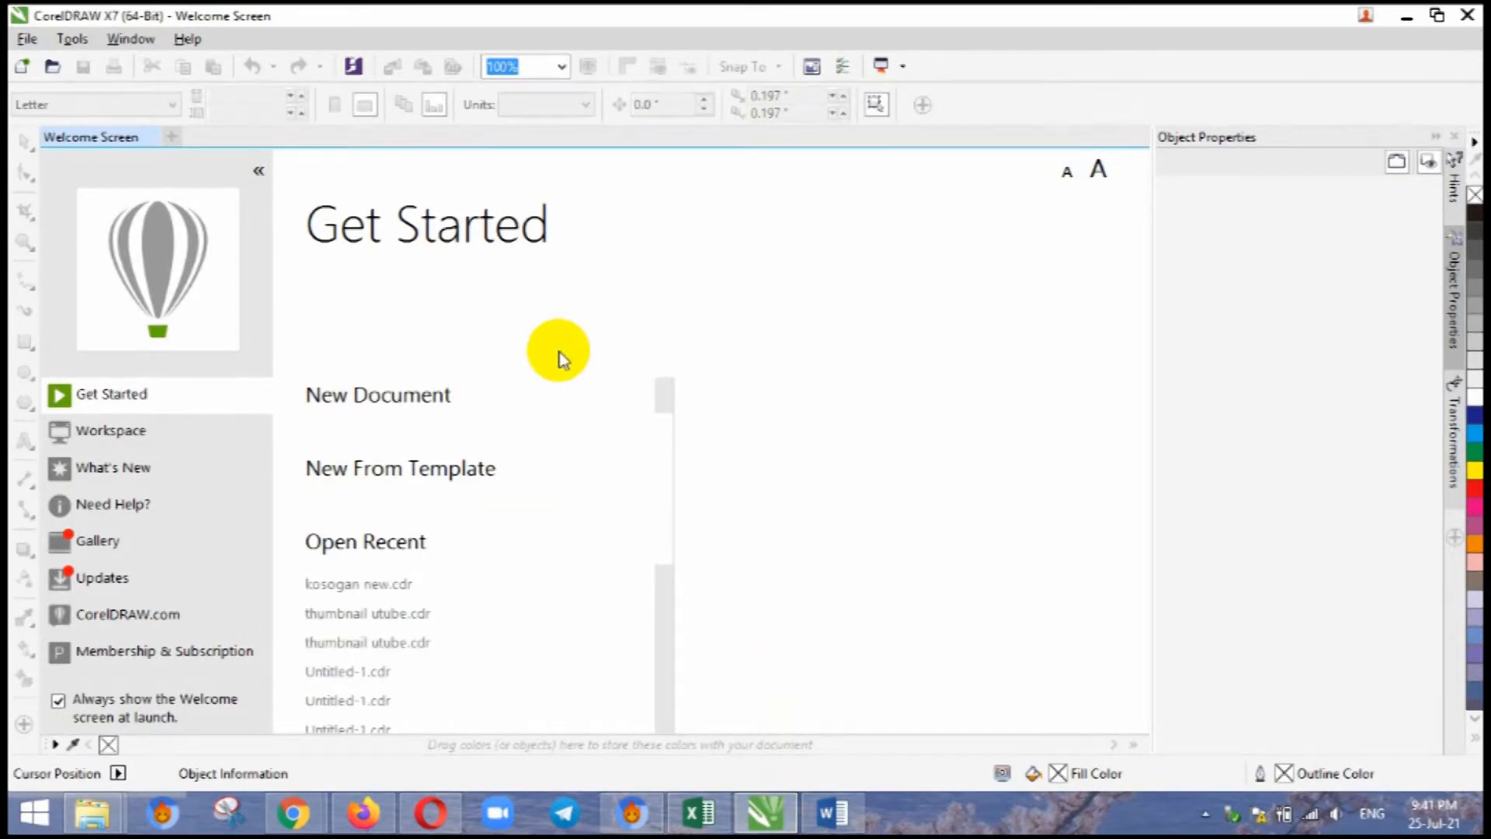
{"action": "left_click", "coordinate": [441, 402]}
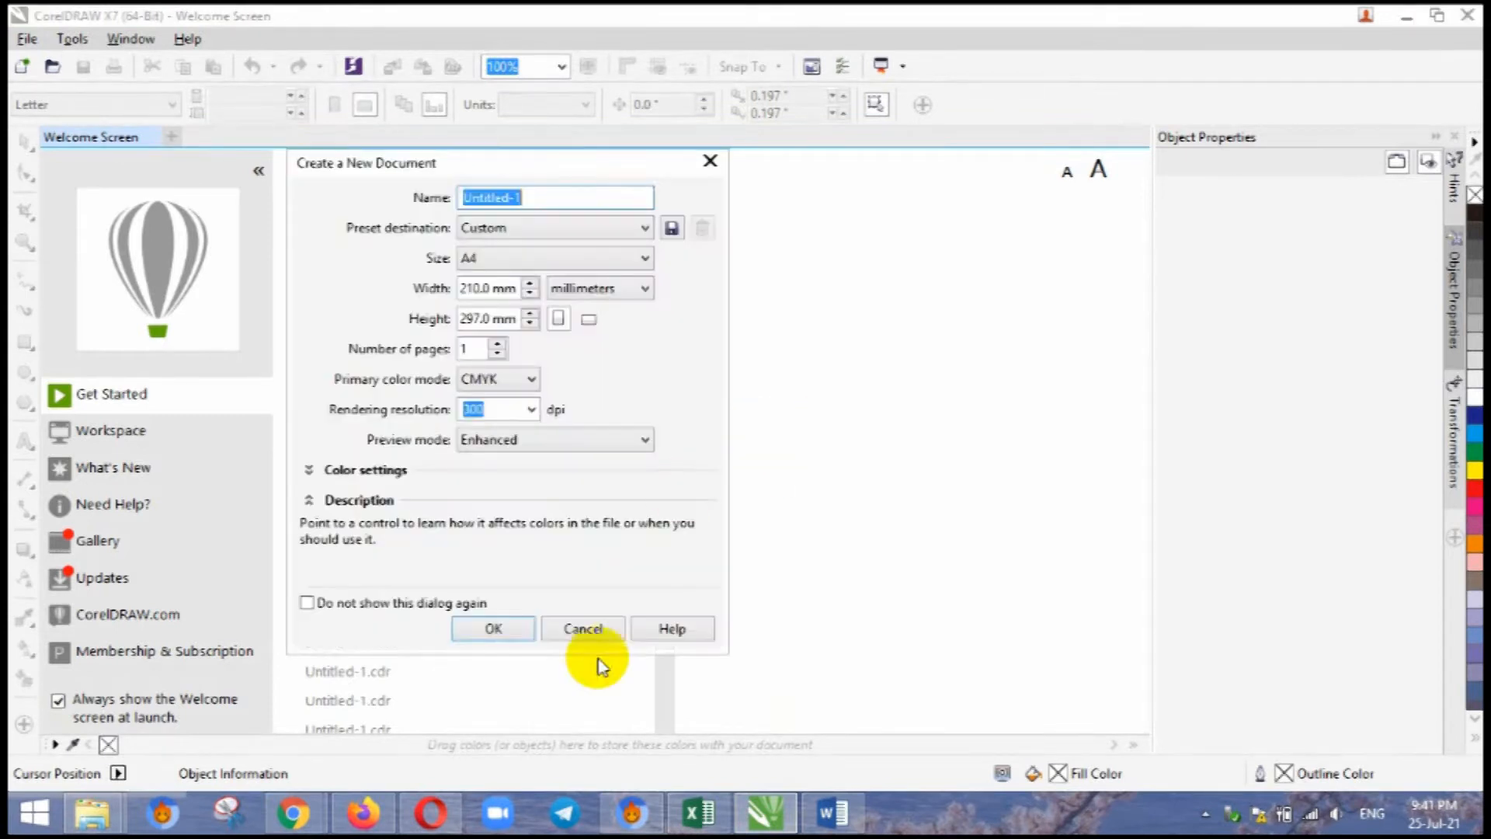
{"action": "left_click", "coordinate": [502, 631]}
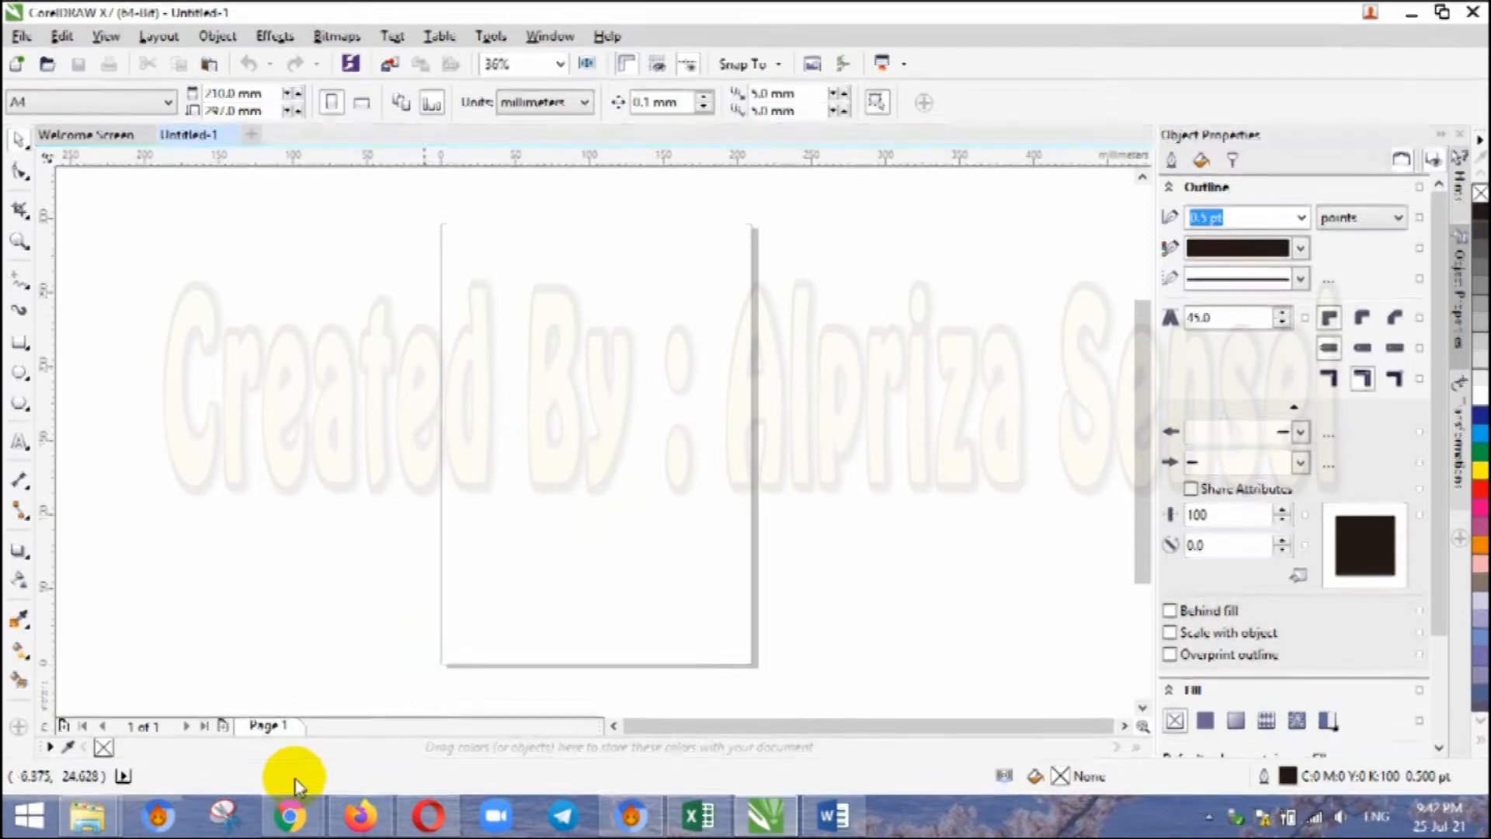
Return to the "ilustrasi logo kamera" image results in Chrome and browse them for a camera logo to use as reference
{"action": "mouse_move", "coordinate": [287, 808]}
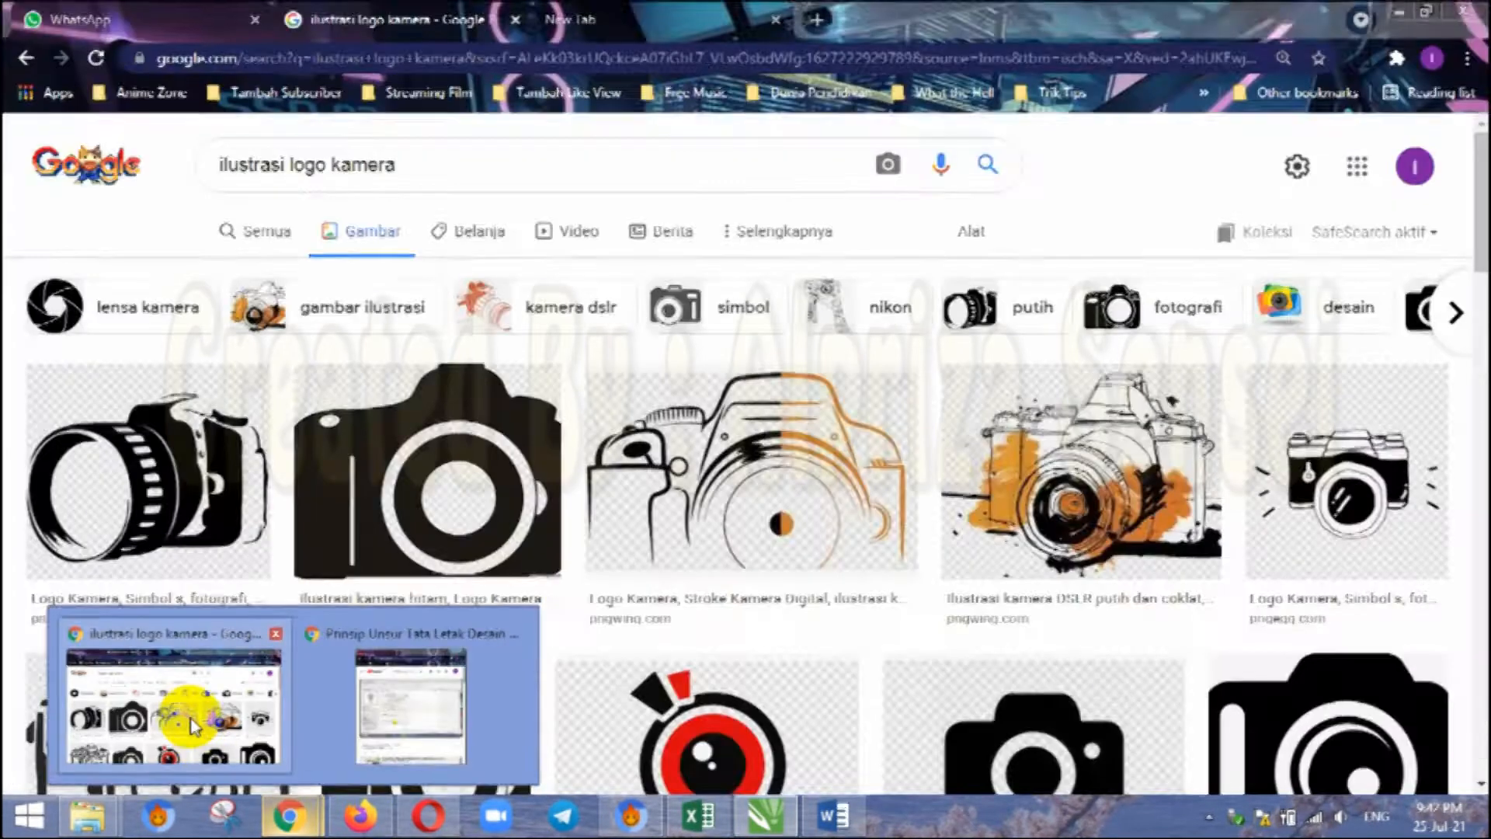
{"action": "left_click", "coordinate": [192, 727]}
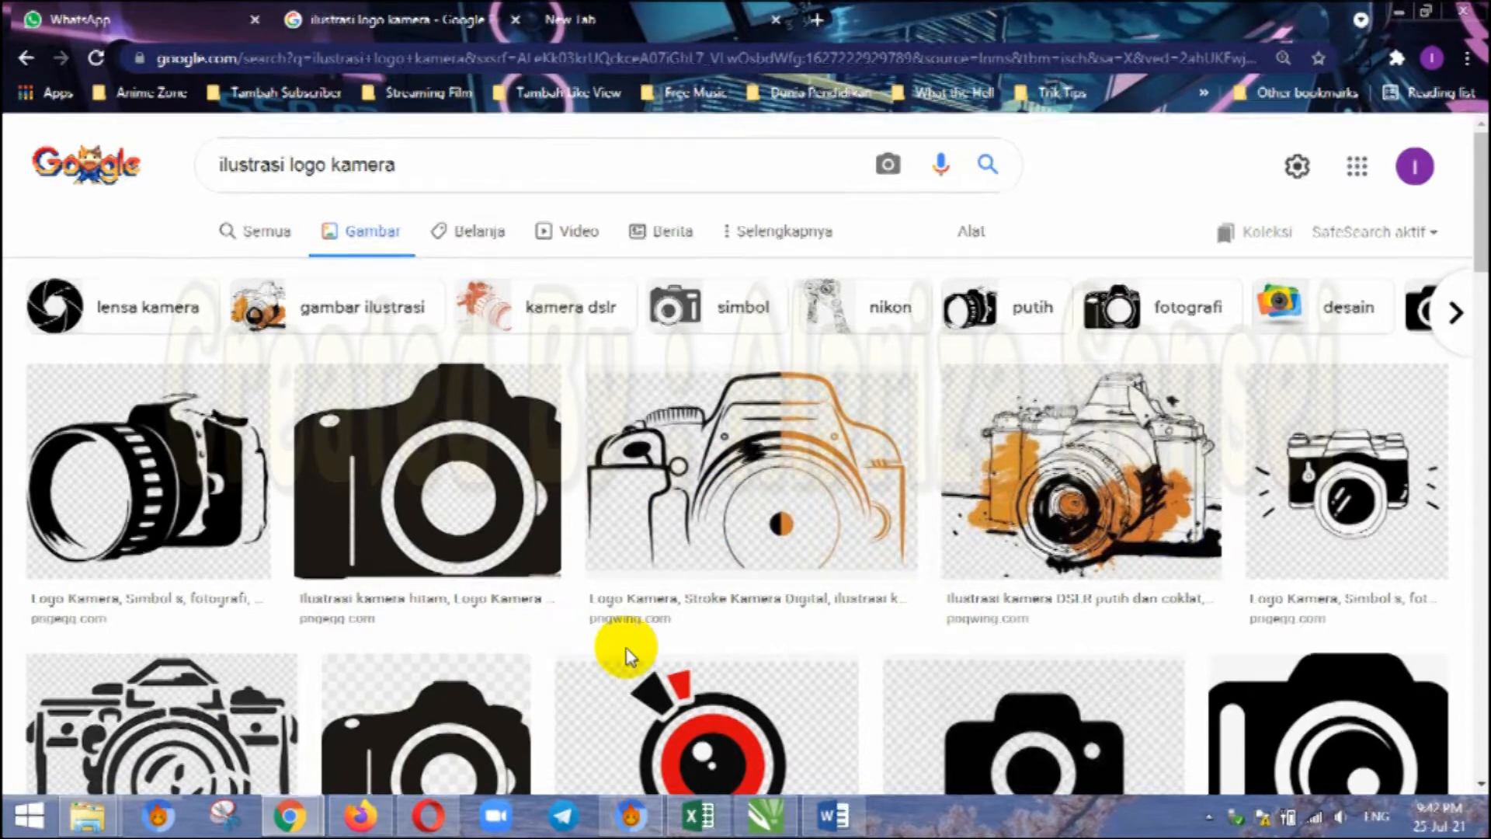
{"action": "scroll", "coordinate": [625, 656], "scroll_direction": "down", "scroll_amount": 3}
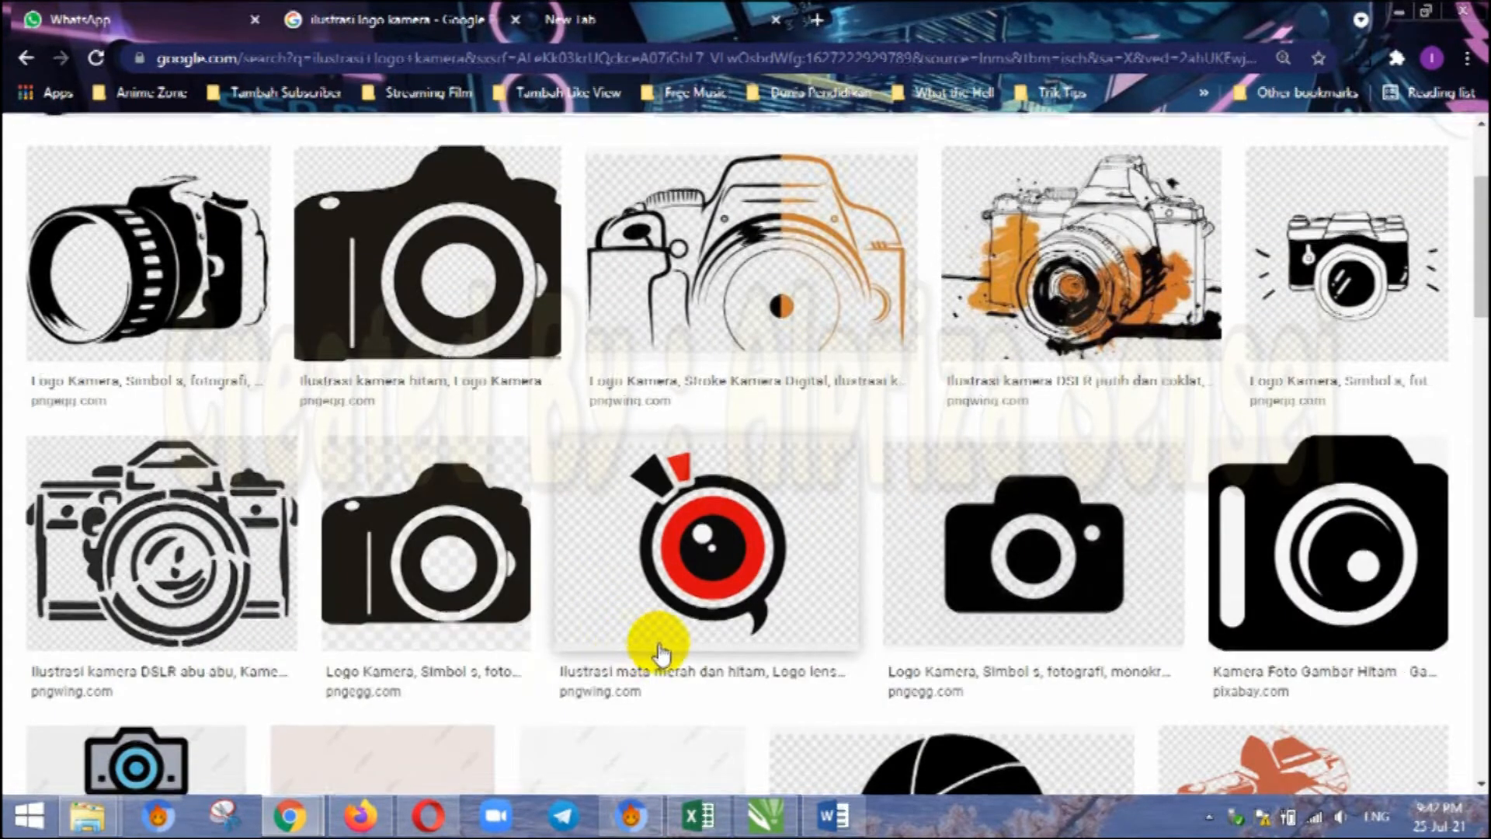
{"action": "scroll", "coordinate": [659, 651], "scroll_direction": "down", "scroll_amount": 2}
{"action": "scroll", "coordinate": [657, 641], "scroll_direction": "down", "scroll_amount": 2}
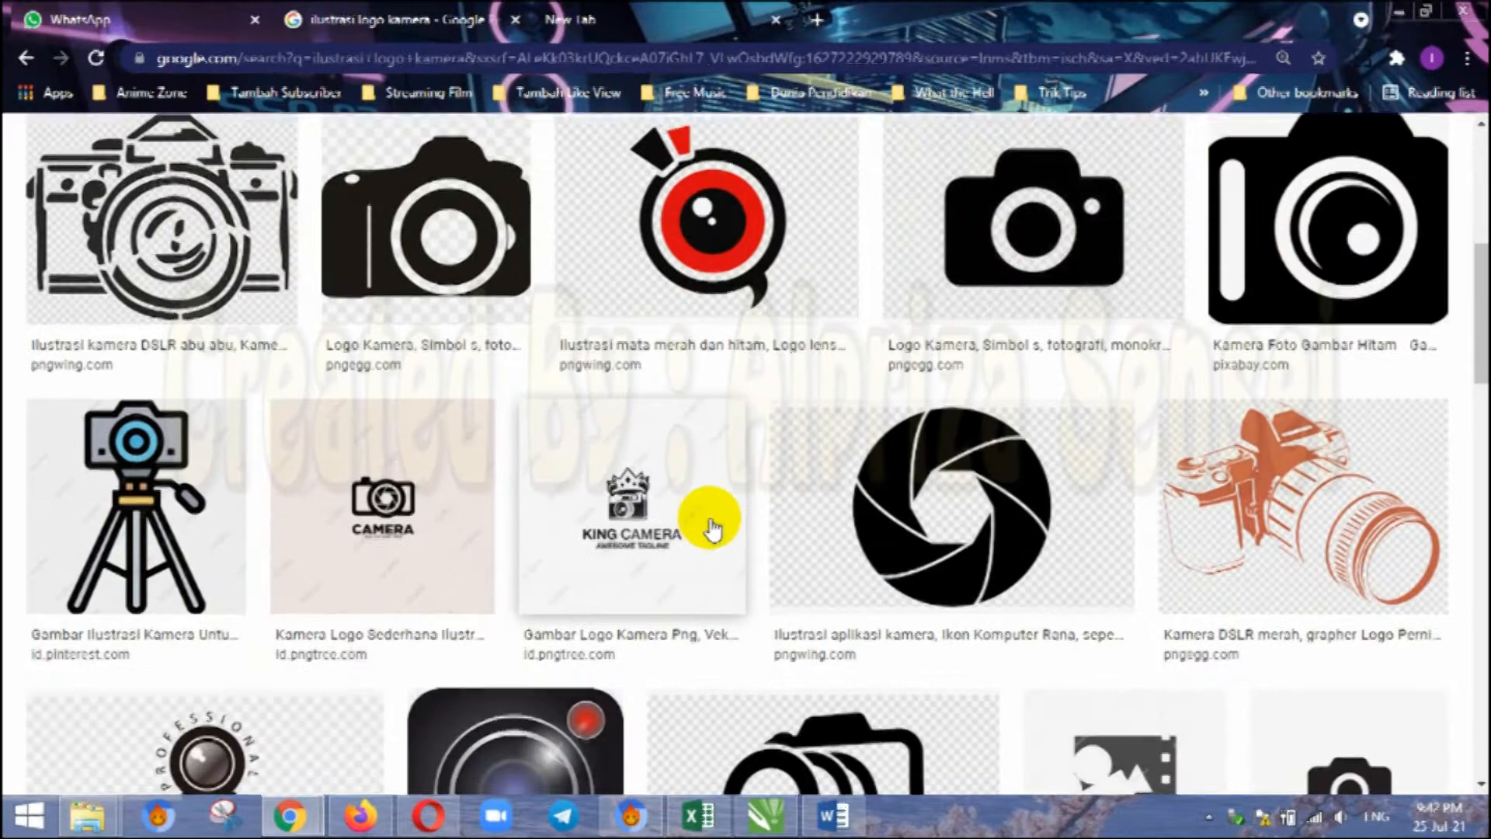
{"action": "scroll", "coordinate": [711, 531], "scroll_direction": "down", "scroll_amount": 4}
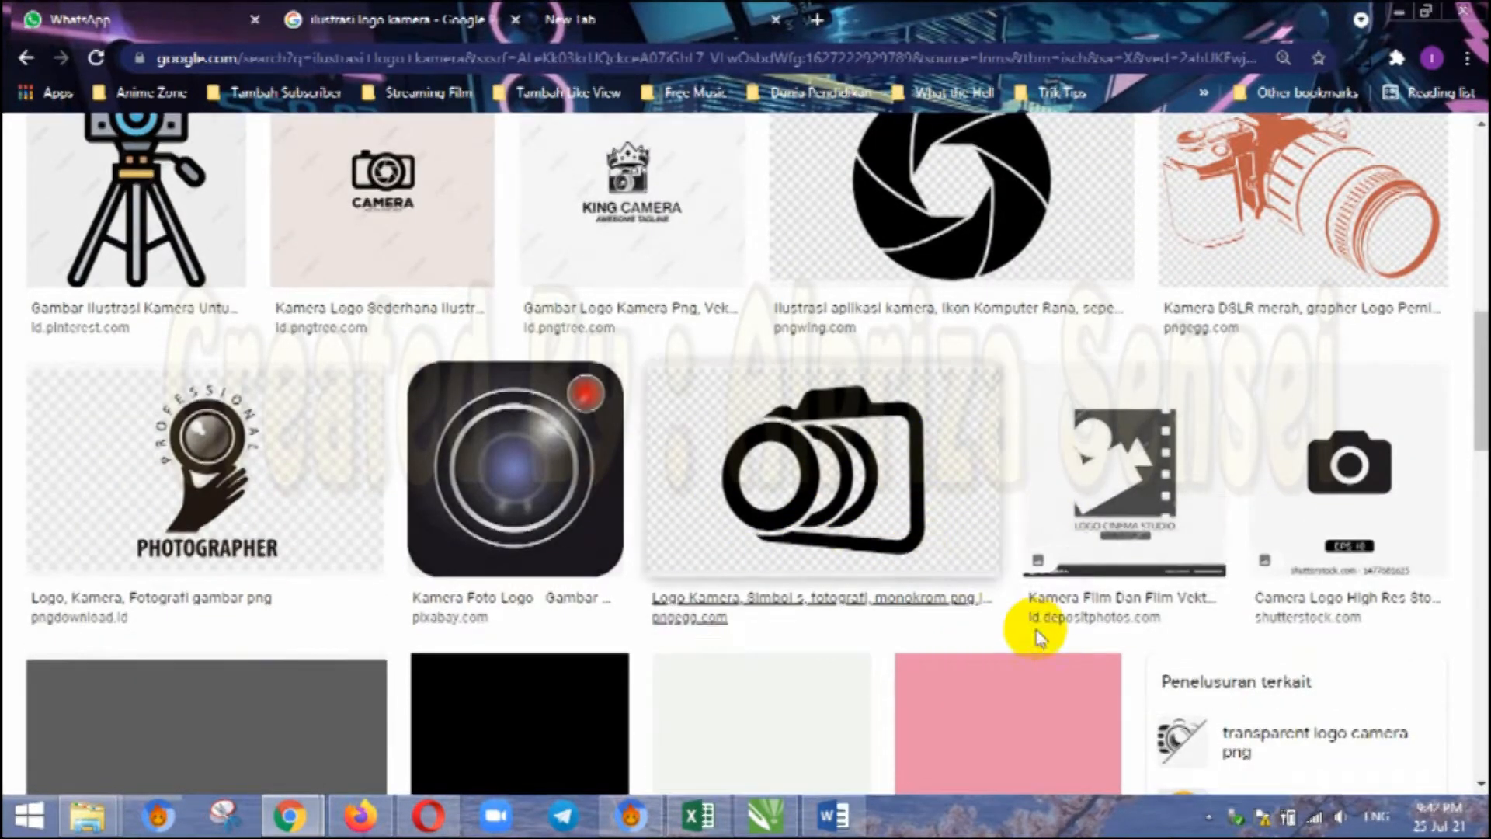
{"action": "scroll", "coordinate": [777, 583], "scroll_direction": "down", "scroll_amount": 5}
{"action": "scroll", "coordinate": [777, 568], "scroll_direction": "down", "scroll_amount": 8}
{"action": "scroll", "coordinate": [678, 553], "scroll_direction": "up", "scroll_amount": 3}
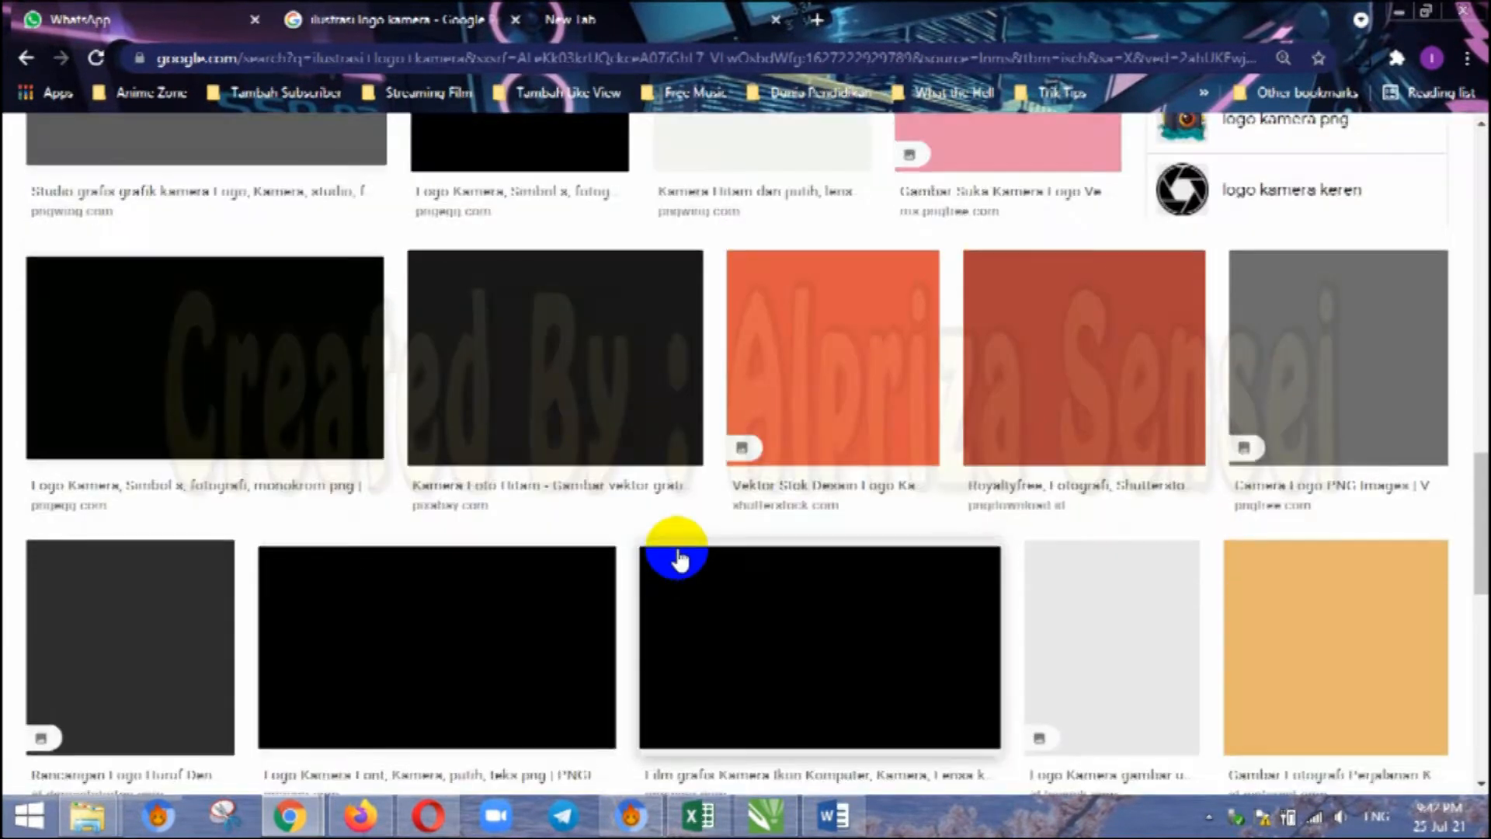
{"action": "scroll", "coordinate": [680, 554], "scroll_direction": "up", "scroll_amount": 3}
{"action": "scroll", "coordinate": [664, 529], "scroll_direction": "down", "scroll_amount": 3}
{"action": "scroll", "coordinate": [660, 429], "scroll_direction": "down", "scroll_amount": 6}
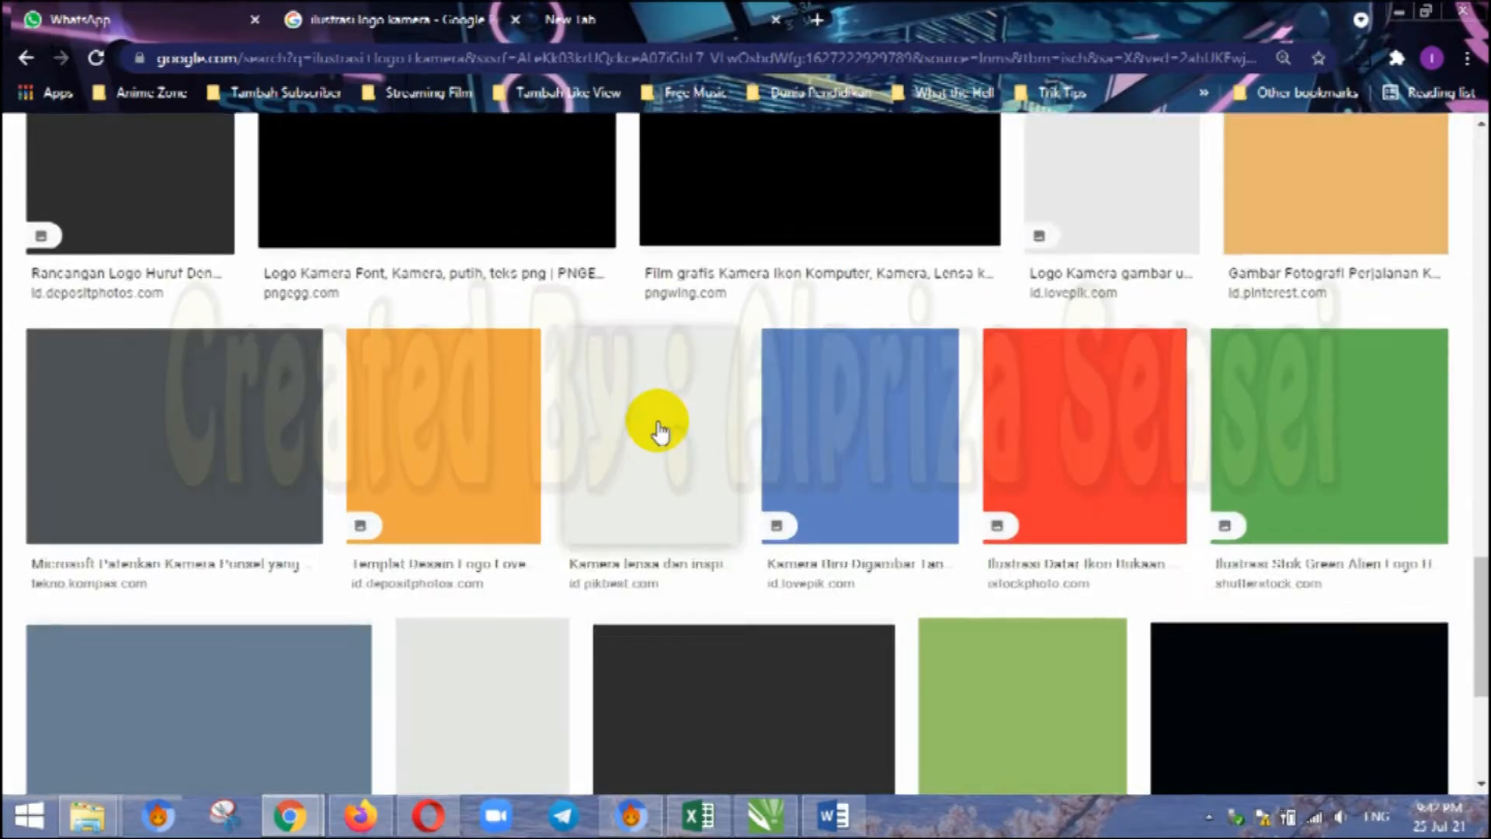
{"action": "scroll", "coordinate": [716, 456], "scroll_direction": "down", "scroll_amount": 5}
{"action": "scroll", "coordinate": [716, 466], "scroll_direction": "up", "scroll_amount": 12}
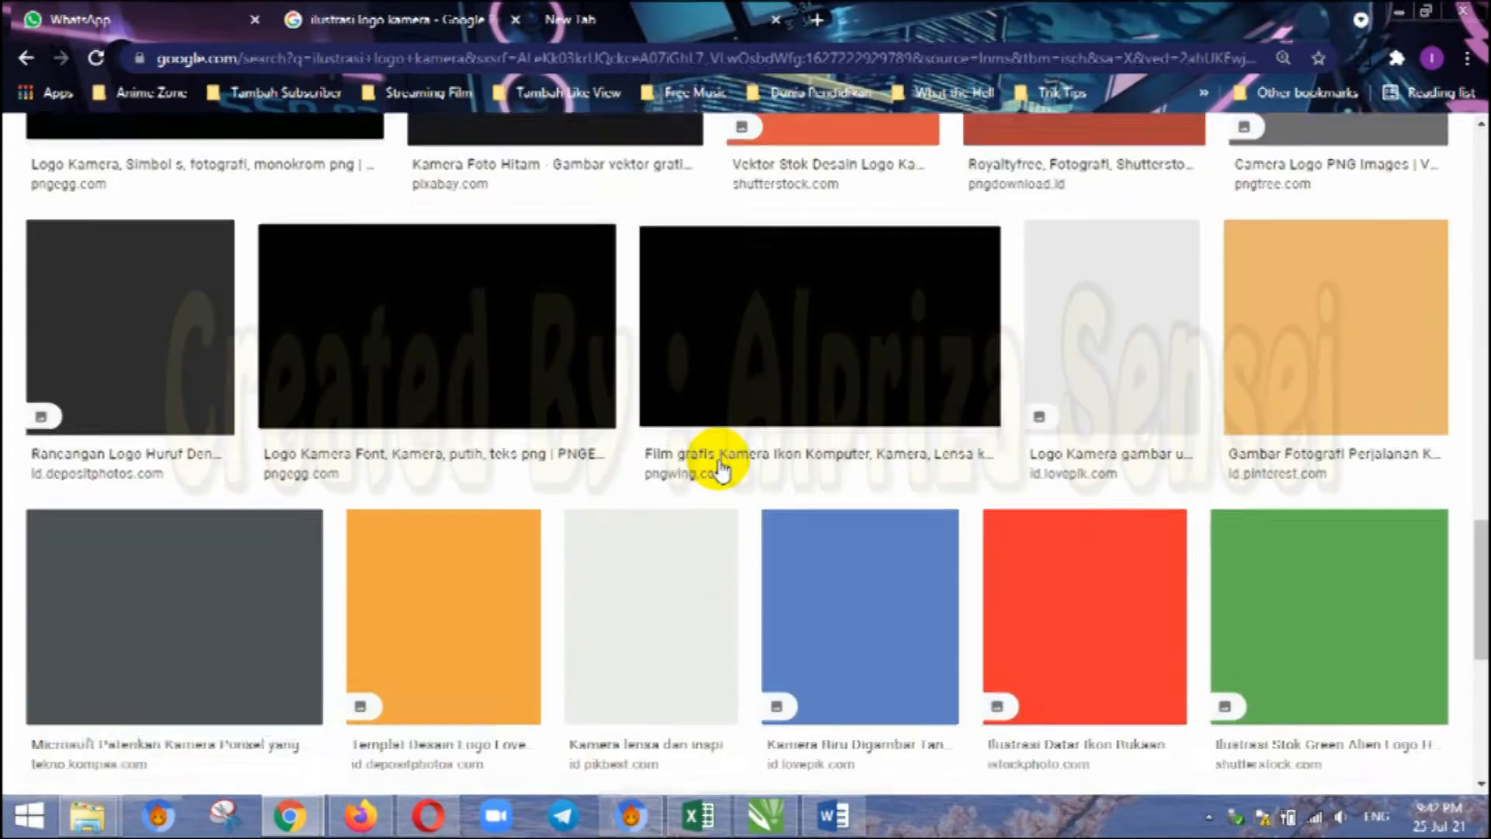
{"action": "scroll", "coordinate": [719, 466], "scroll_direction": "up", "scroll_amount": 7}
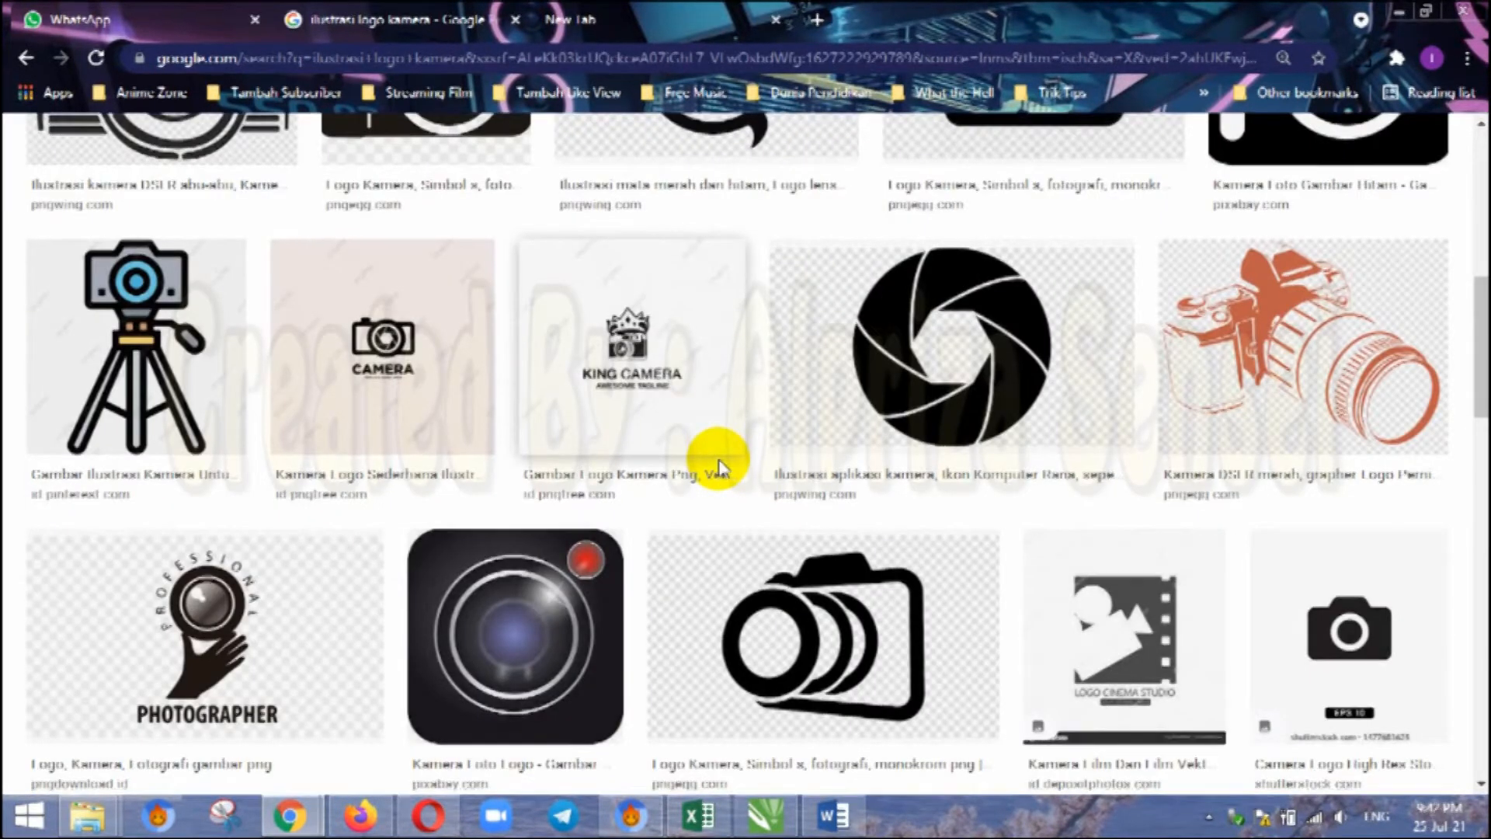
{"action": "scroll", "coordinate": [719, 464], "scroll_direction": "up", "scroll_amount": 4}
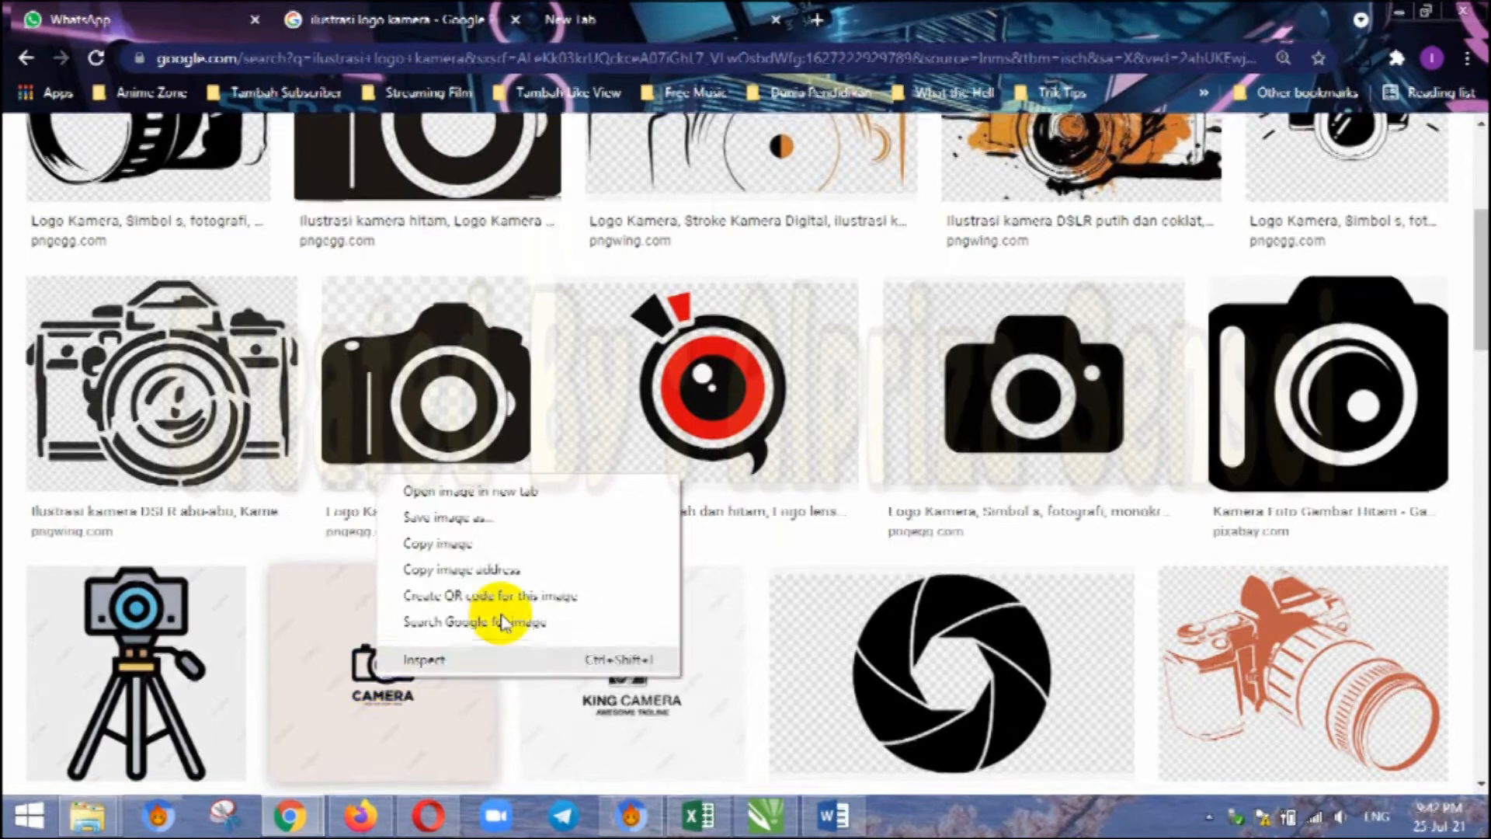
Copy the "CAMERA" logo image with the pale pink background, switch to CorelDRAW, and paste it onto the A4 page
{"action": "left_click", "coordinate": [466, 544]}
{"action": "left_click", "coordinate": [765, 814]}
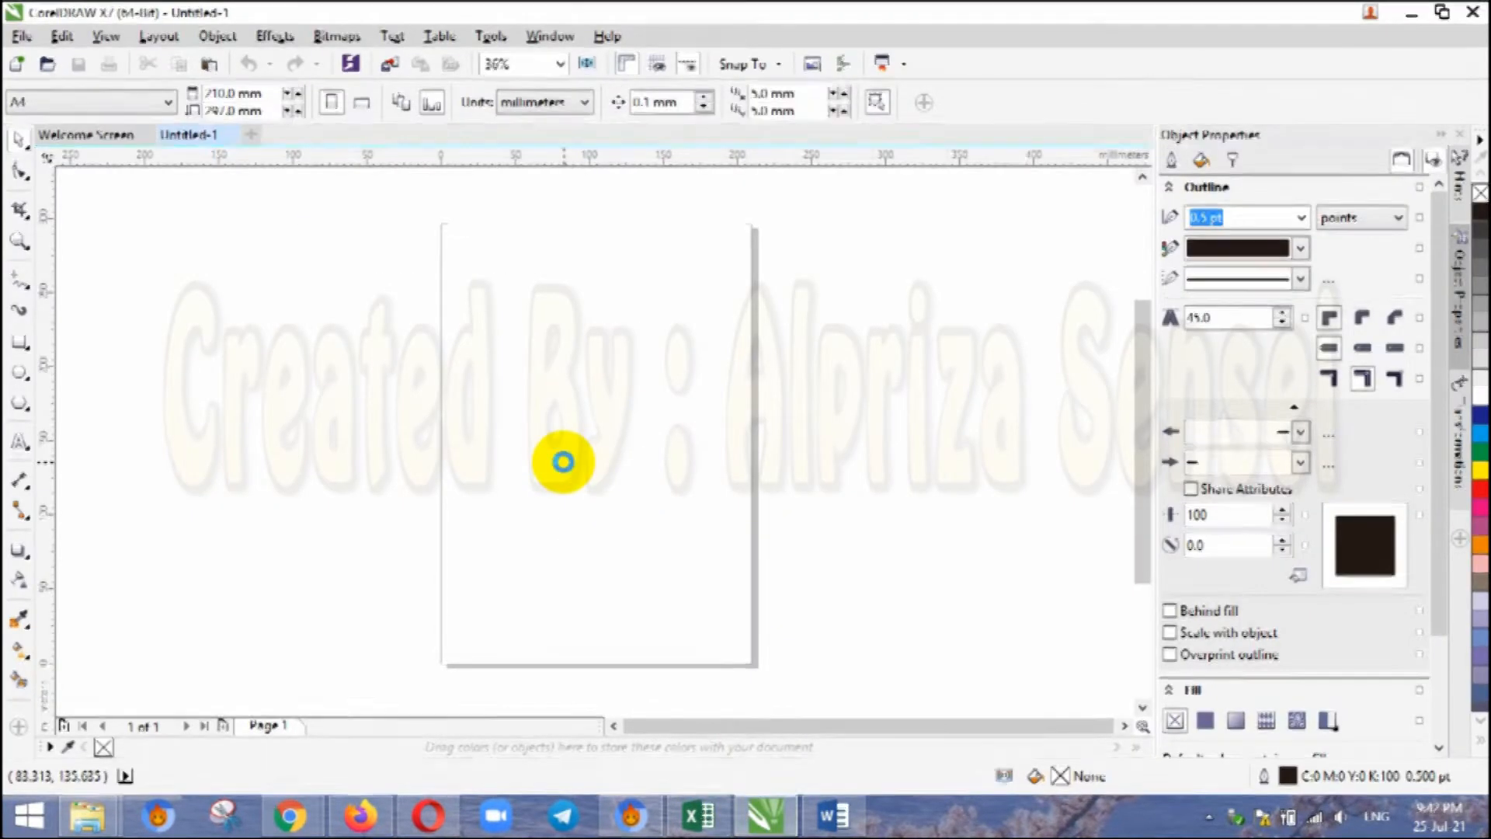
{"action": "key", "text": "ctrl+v"}
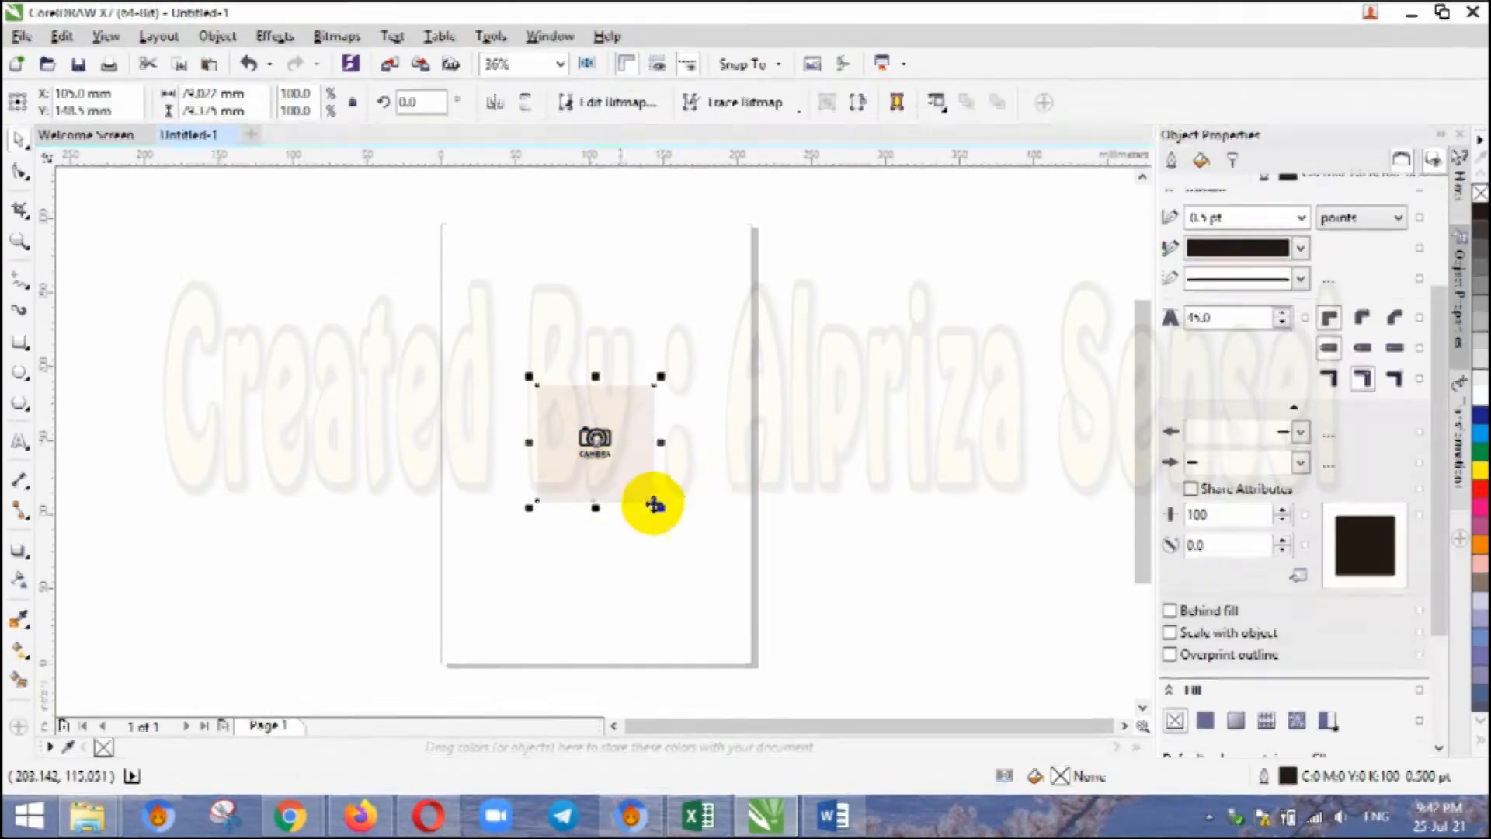
Enlarge the pasted camera logo image proportionally to about 301 x 302 mm and reposition it over the middle of the page
{"action": "left_click_drag", "start_coordinate": [654, 501], "coordinate": [886, 660]}
{"action": "left_click_drag", "start_coordinate": [706, 572], "coordinate": [611, 452]}
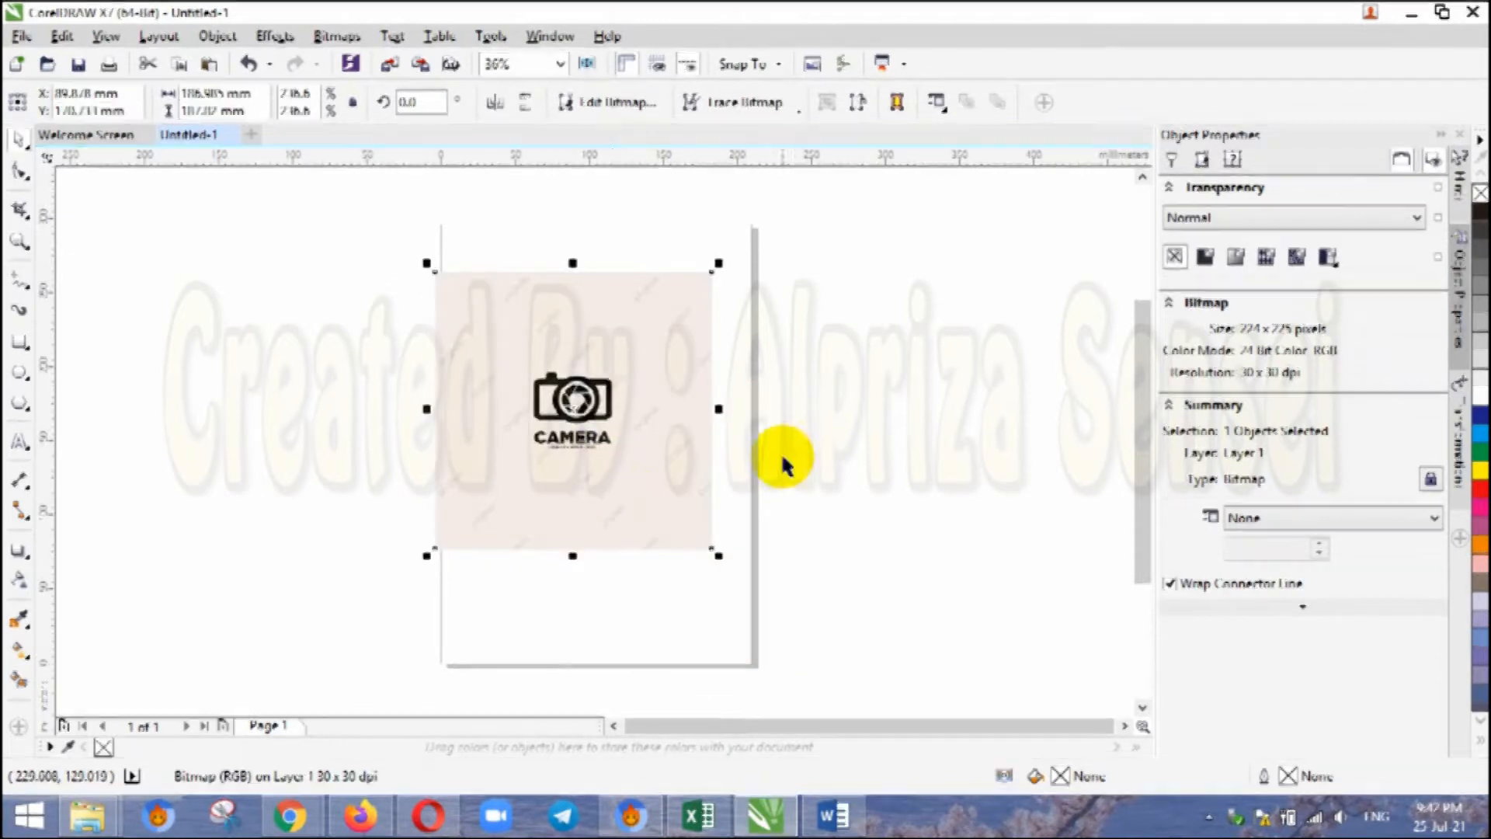
{"action": "left_click_drag", "start_coordinate": [721, 555], "coordinate": [885, 681]}
{"action": "left_click_drag", "start_coordinate": [689, 526], "coordinate": [671, 459]}
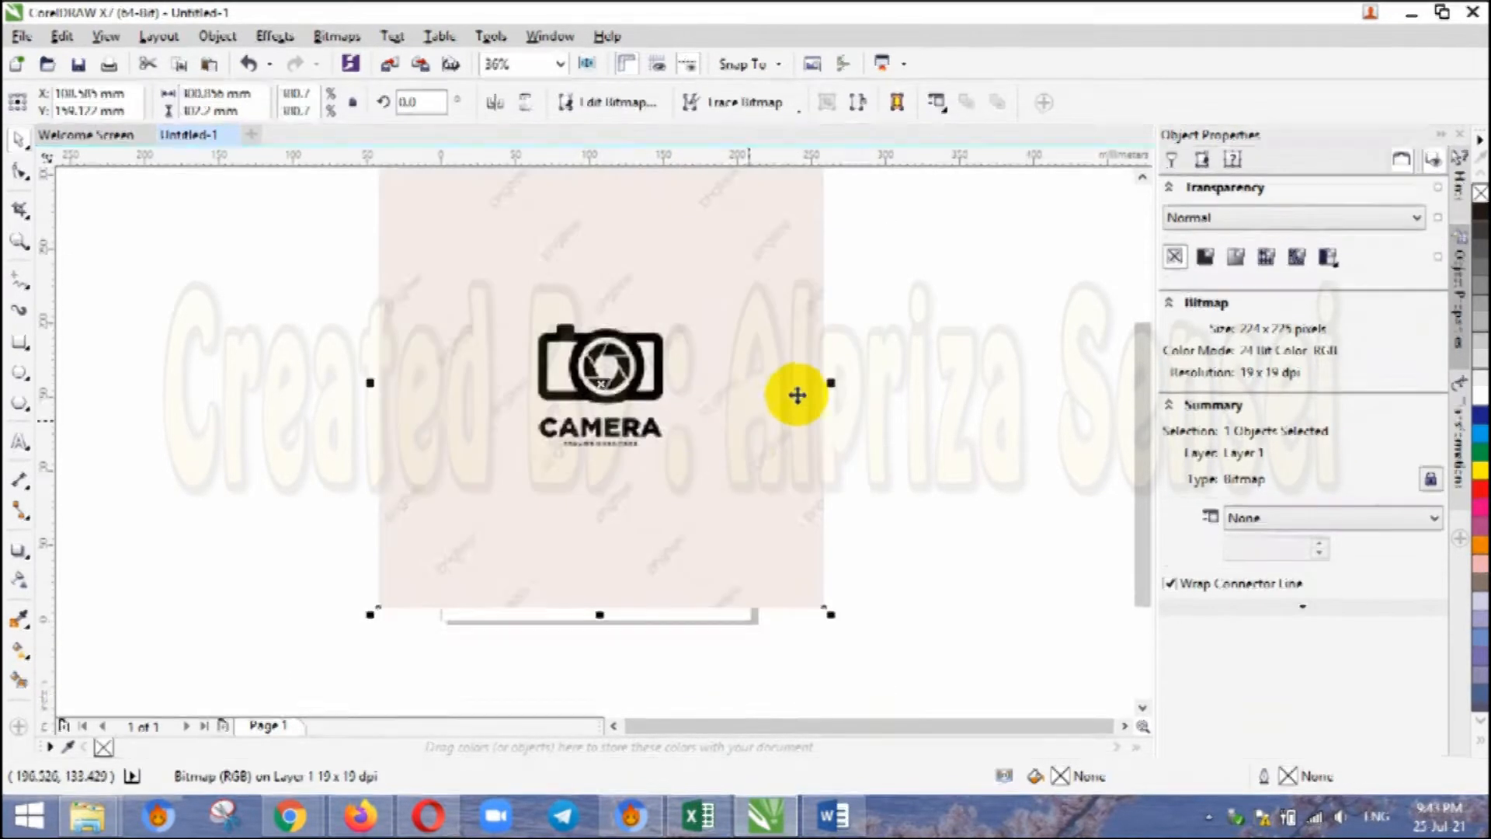
Draw a circle about 46 mm in diameter over the camera's lens and fill it with cyan, C:100 M:0 Y:0 K:0
{"action": "scroll", "coordinate": [806, 403], "scroll_direction": "up", "scroll_amount": 2}
{"action": "left_click", "coordinate": [908, 404]}
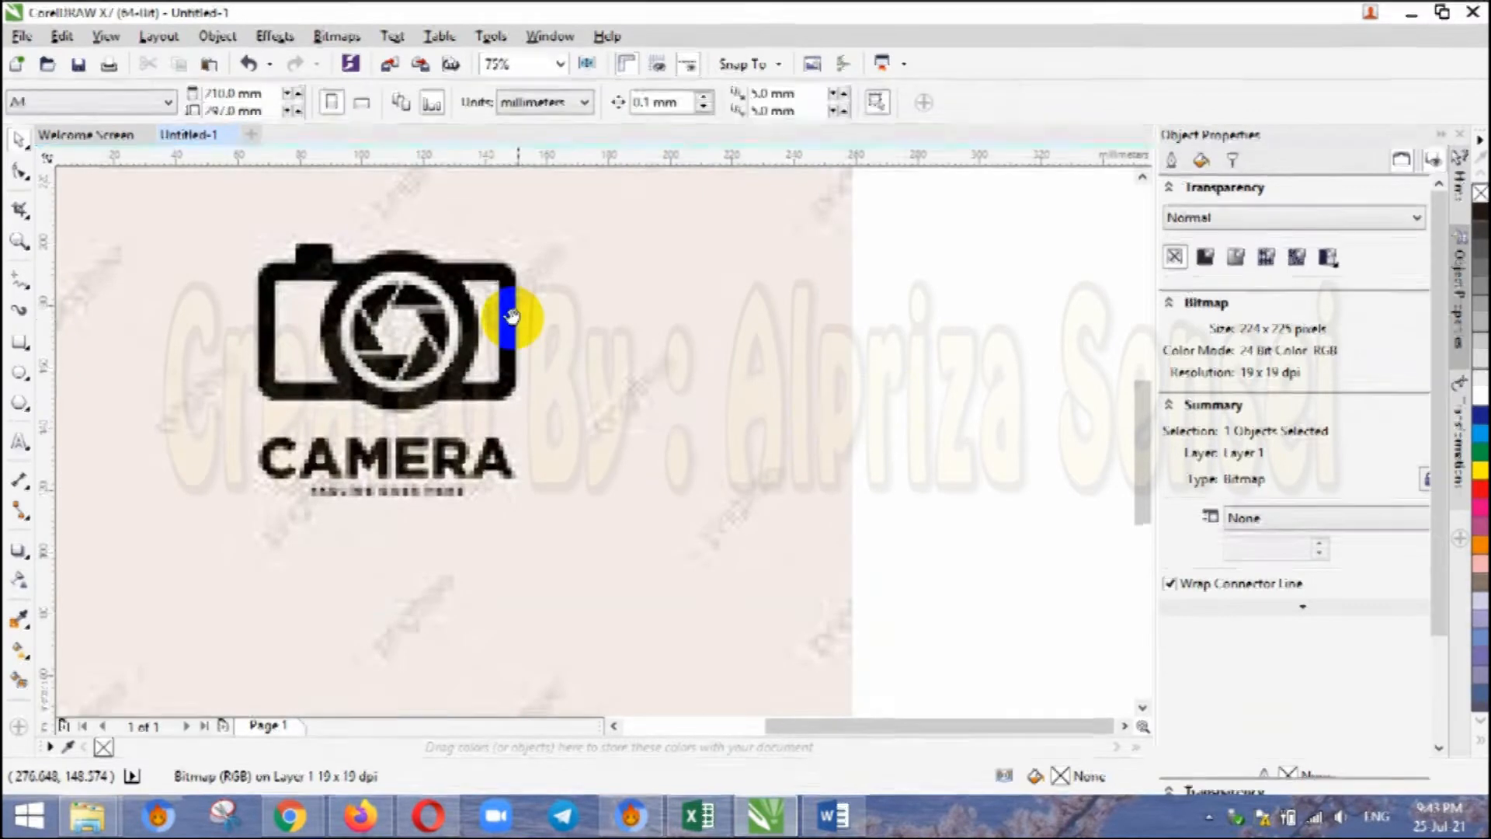
{"action": "left_click_drag", "start_coordinate": [513, 317], "coordinate": [621, 395]}
{"action": "scroll", "coordinate": [611, 403], "scroll_direction": "up", "scroll_amount": 1}
{"action": "left_click_drag", "start_coordinate": [457, 355], "coordinate": [570, 351]}
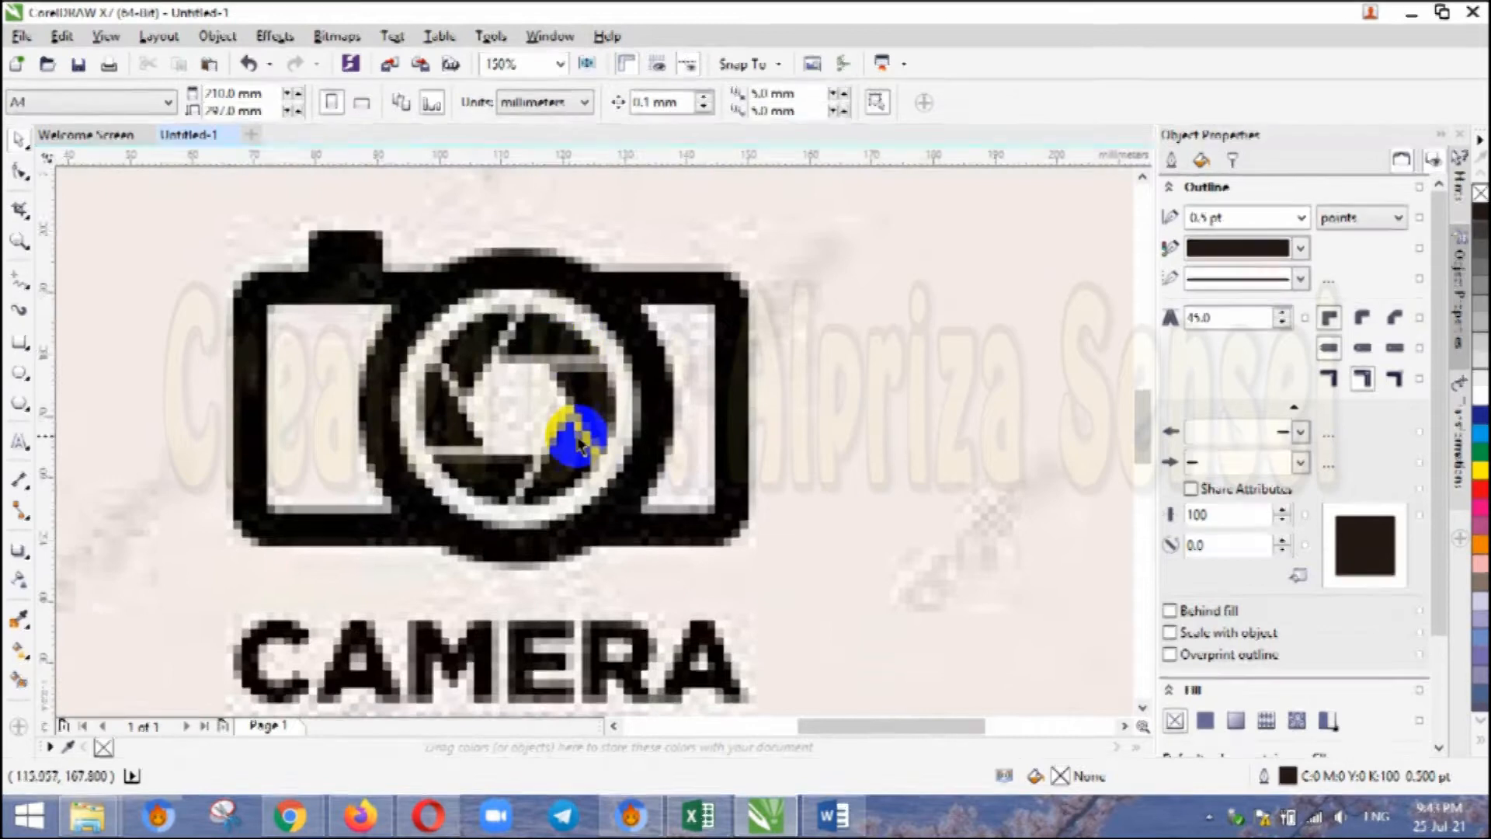
{"action": "left_click", "coordinate": [20, 373]}
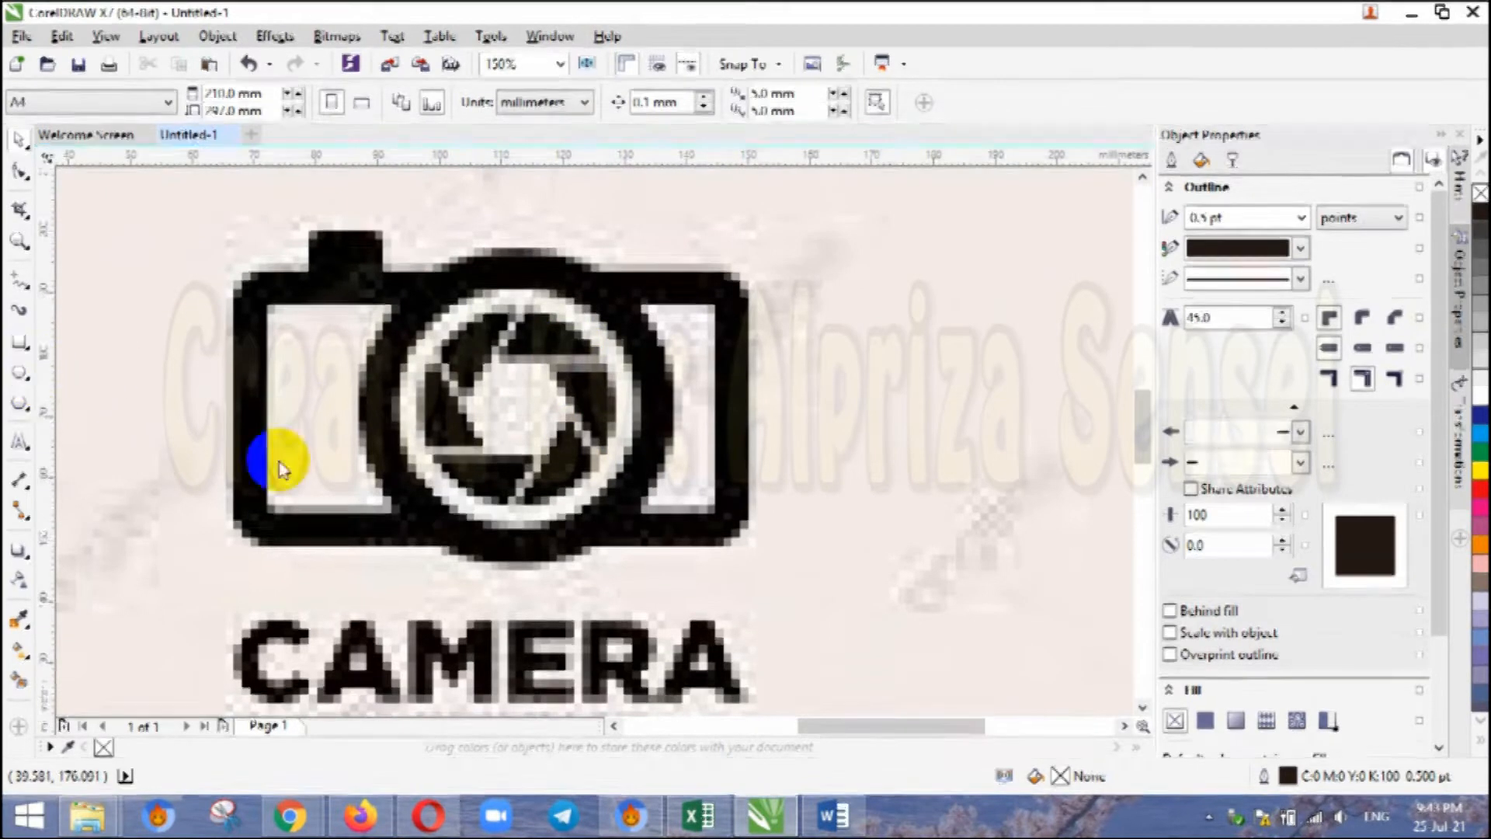
{"action": "left_click", "coordinate": [459, 306]}
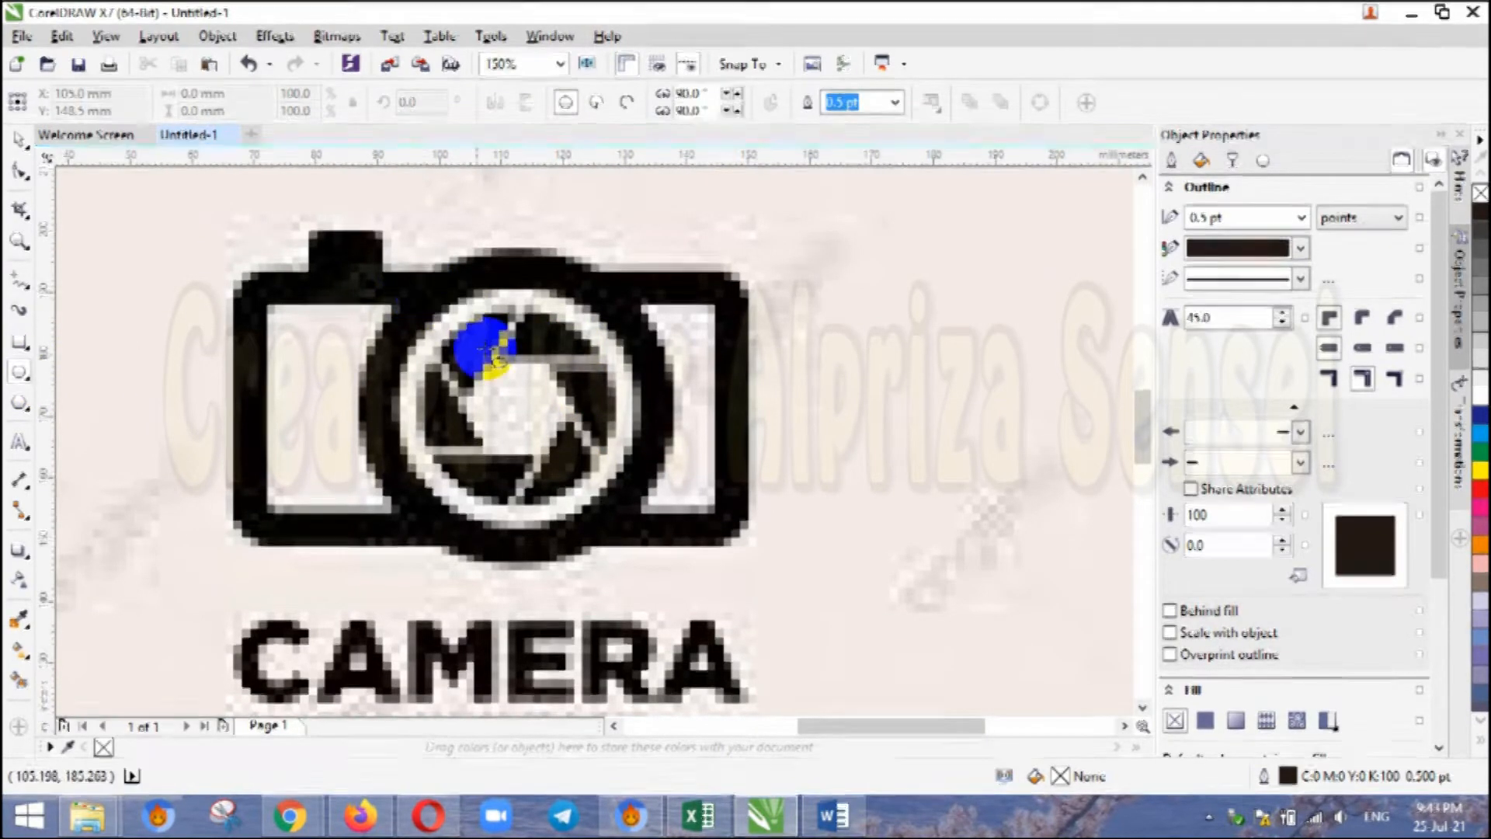
{"action": "left_click_drag", "start_coordinate": [512, 409], "coordinate": [722, 631]}
{"action": "left_click", "coordinate": [233, 303]}
{"action": "key", "text": "ctrl+z"}
{"action": "left_click_drag", "start_coordinate": [379, 316], "coordinate": [630, 588]}
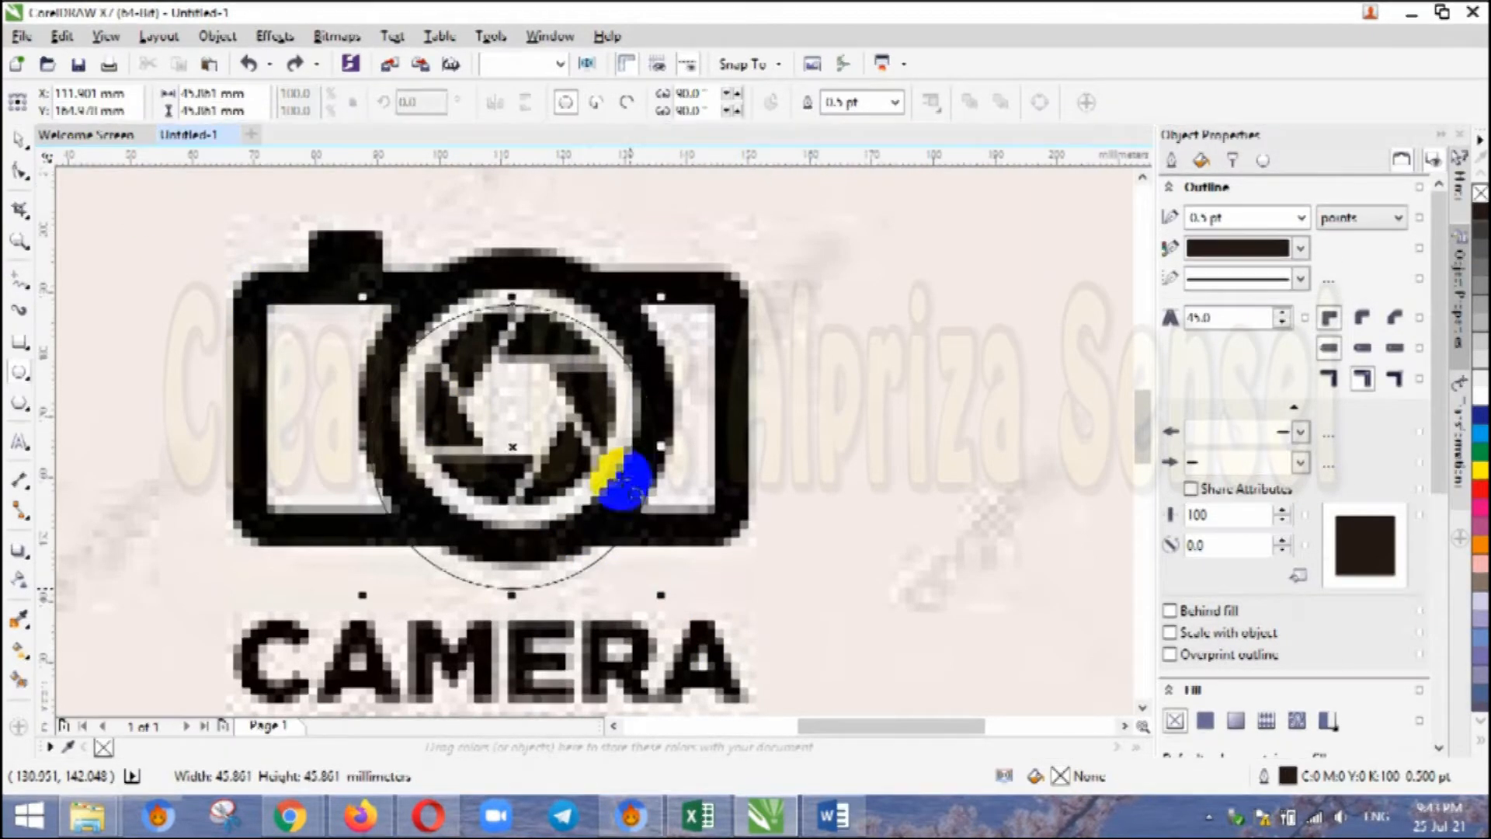
{"action": "left_click", "coordinate": [19, 140]}
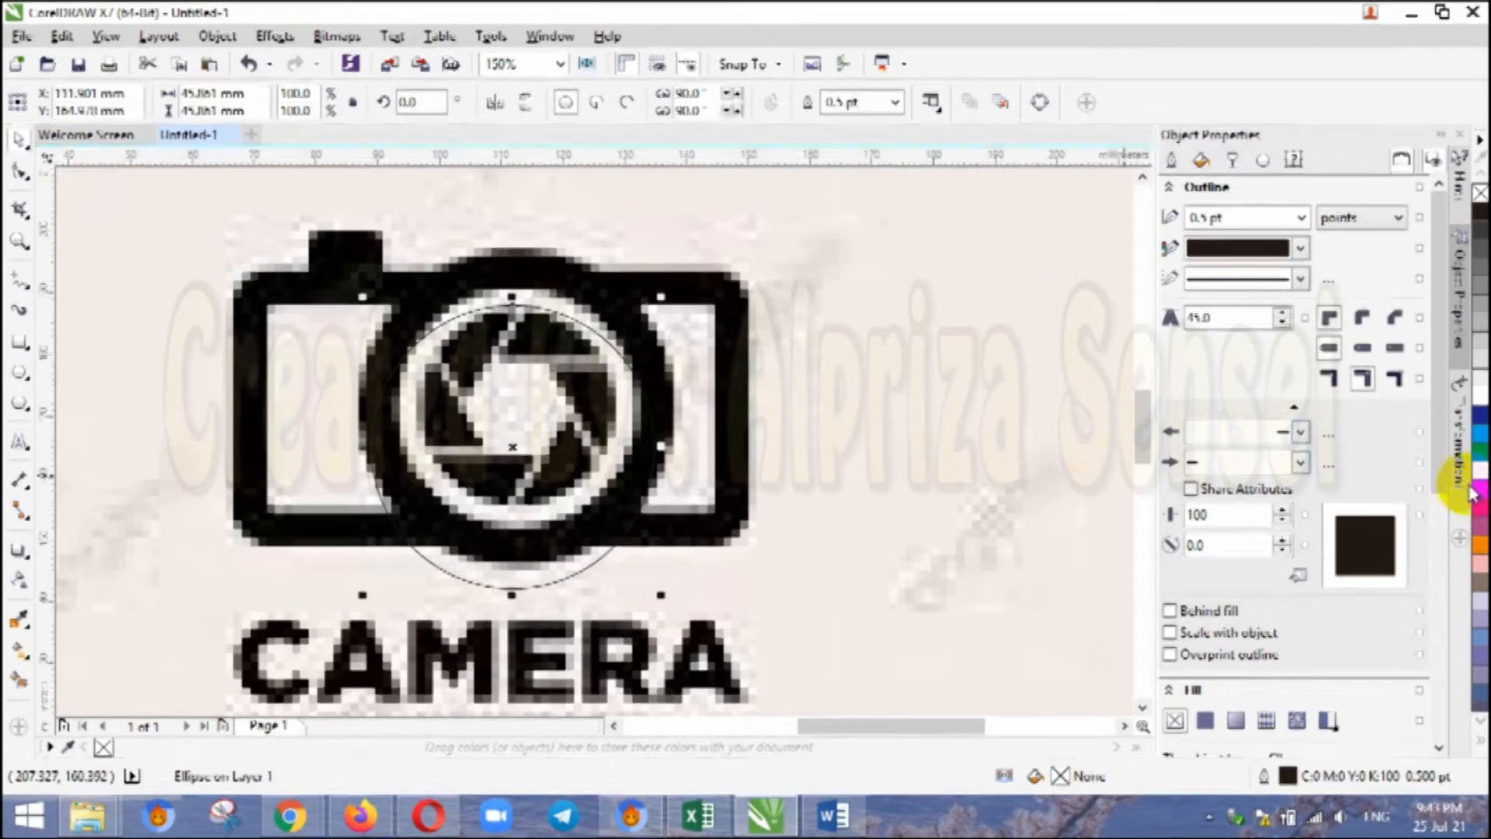
{"action": "left_click", "coordinate": [1481, 433]}
Fit the cyan circle to the camera's outer lens ring at about 48 mm in diameter, and move it beside the camera logo
{"action": "left_click_drag", "start_coordinate": [593, 406], "coordinate": [592, 383]}
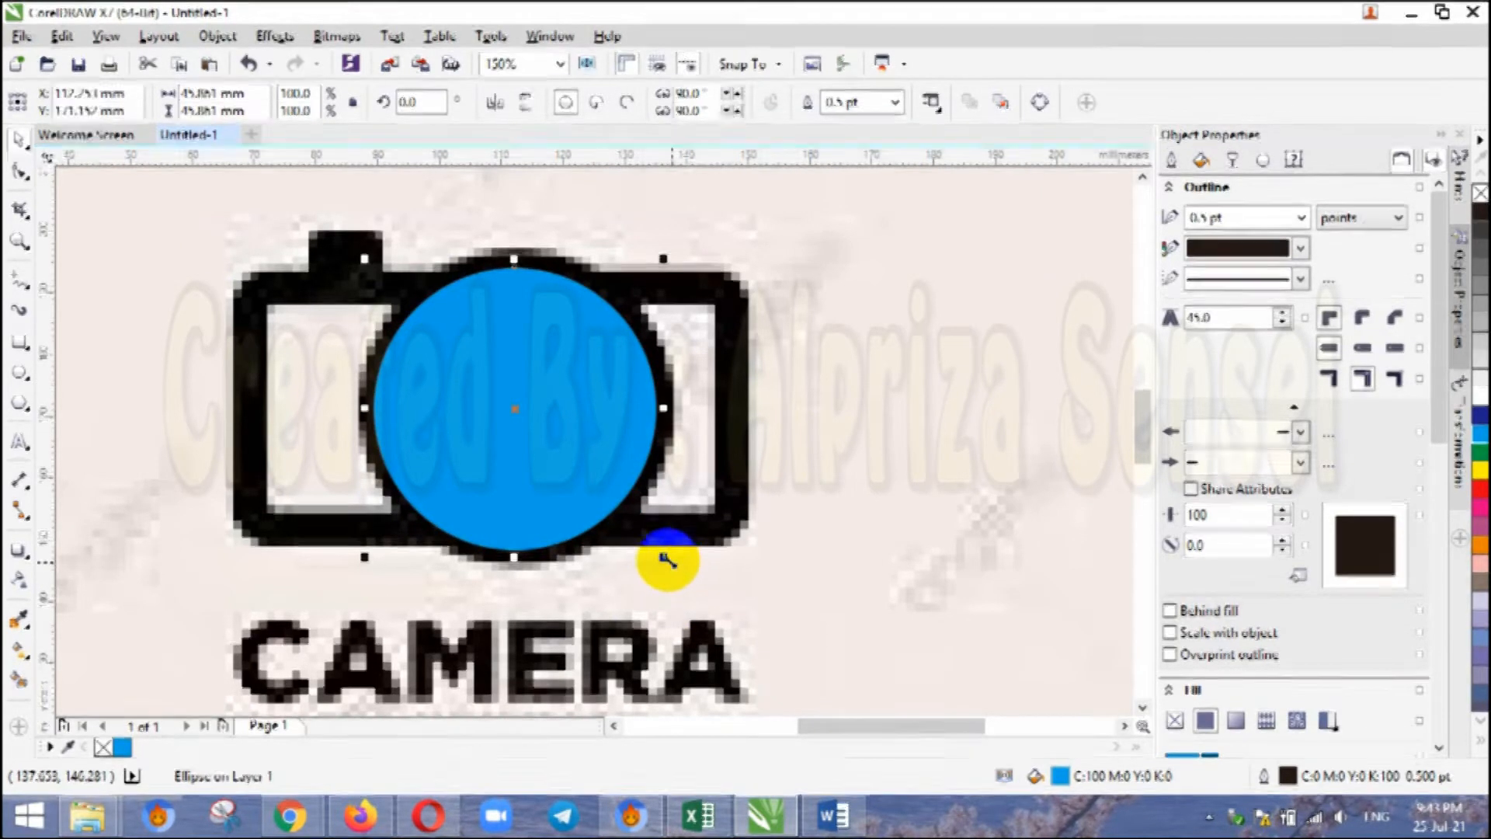
{"action": "left_click_drag", "start_coordinate": [665, 558], "coordinate": [613, 513]}
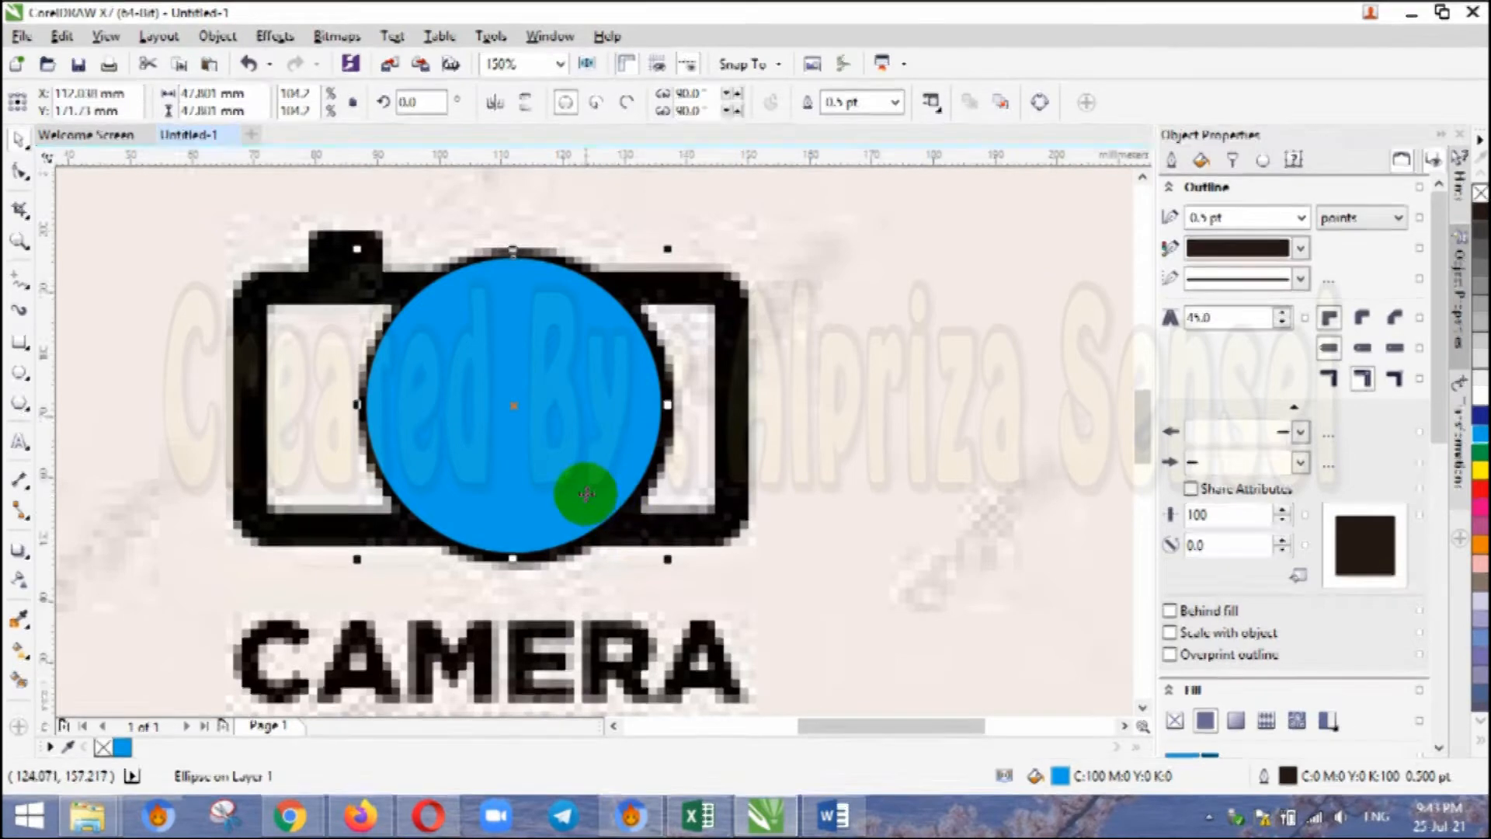
{"action": "left_click_drag", "start_coordinate": [577, 464], "coordinate": [970, 529]}
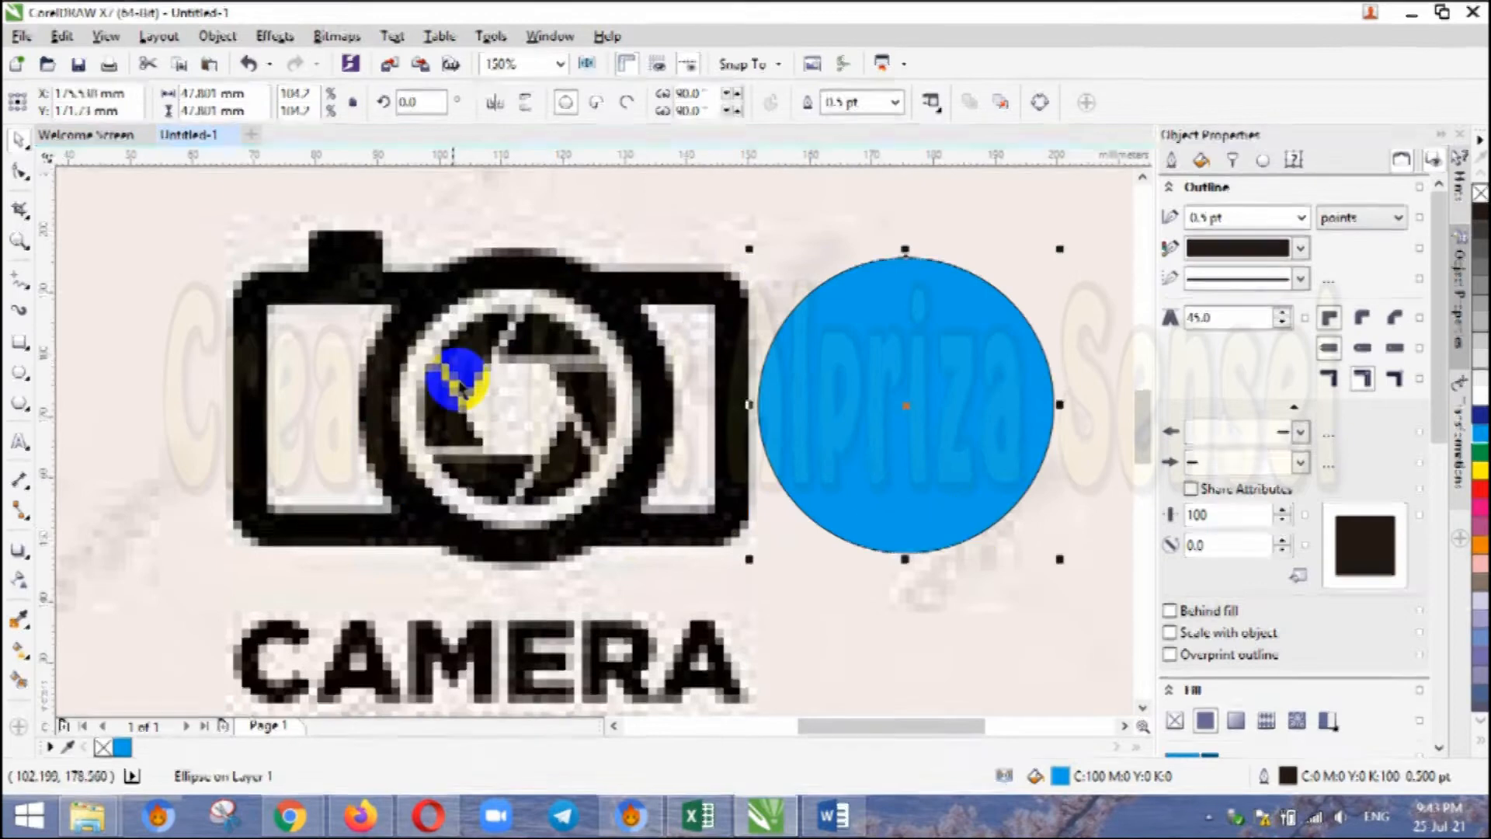
Make a smaller copy of the cyan circle, about 38 mm in diameter, filled with yellow and centred inside it
{"action": "left_click", "coordinate": [920, 478]}
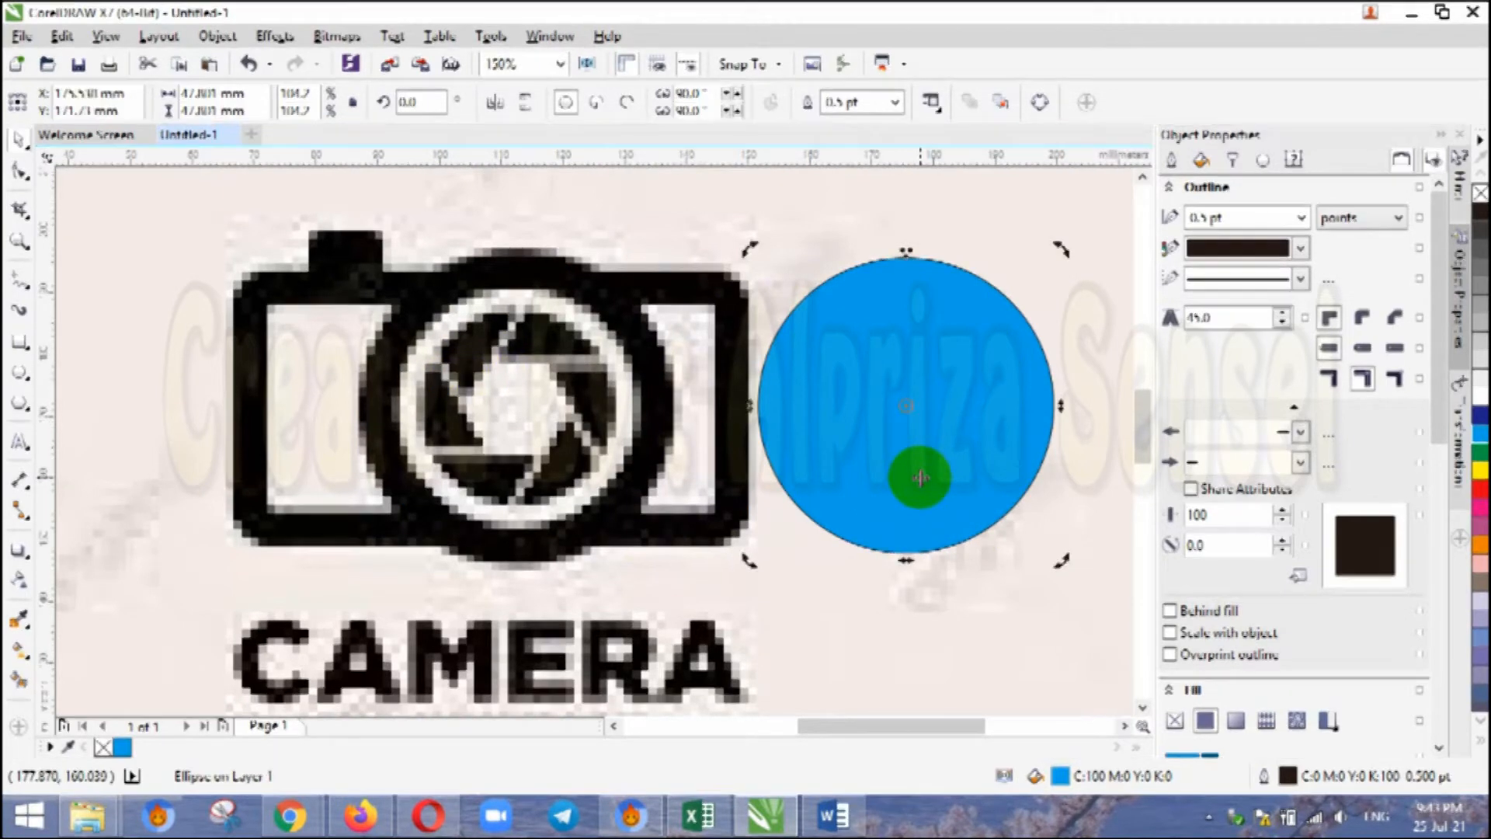
{"action": "left_click", "coordinate": [976, 493]}
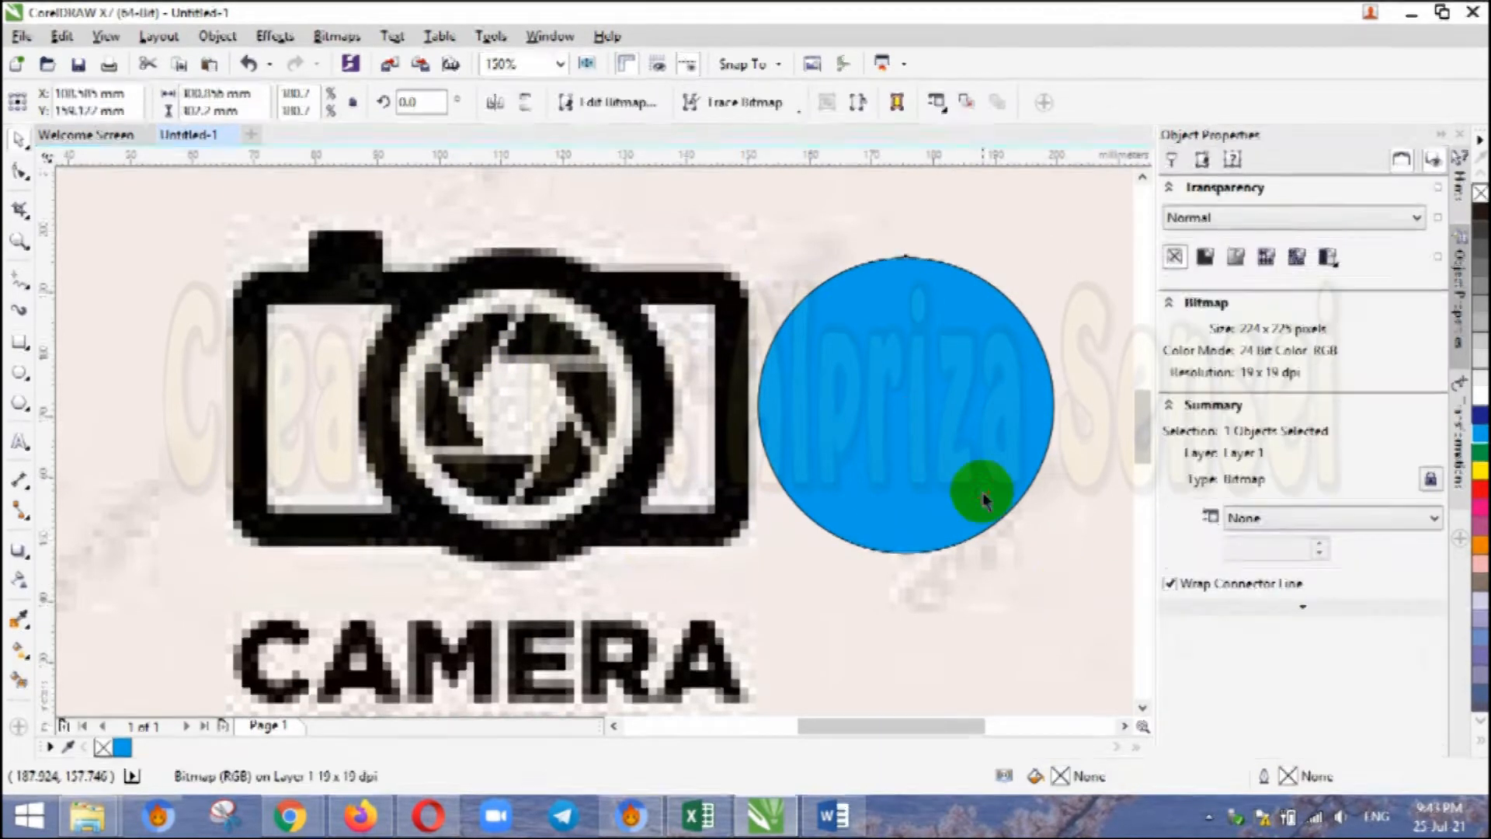
{"action": "left_click_drag", "start_coordinate": [1052, 559], "coordinate": [1005, 516]}
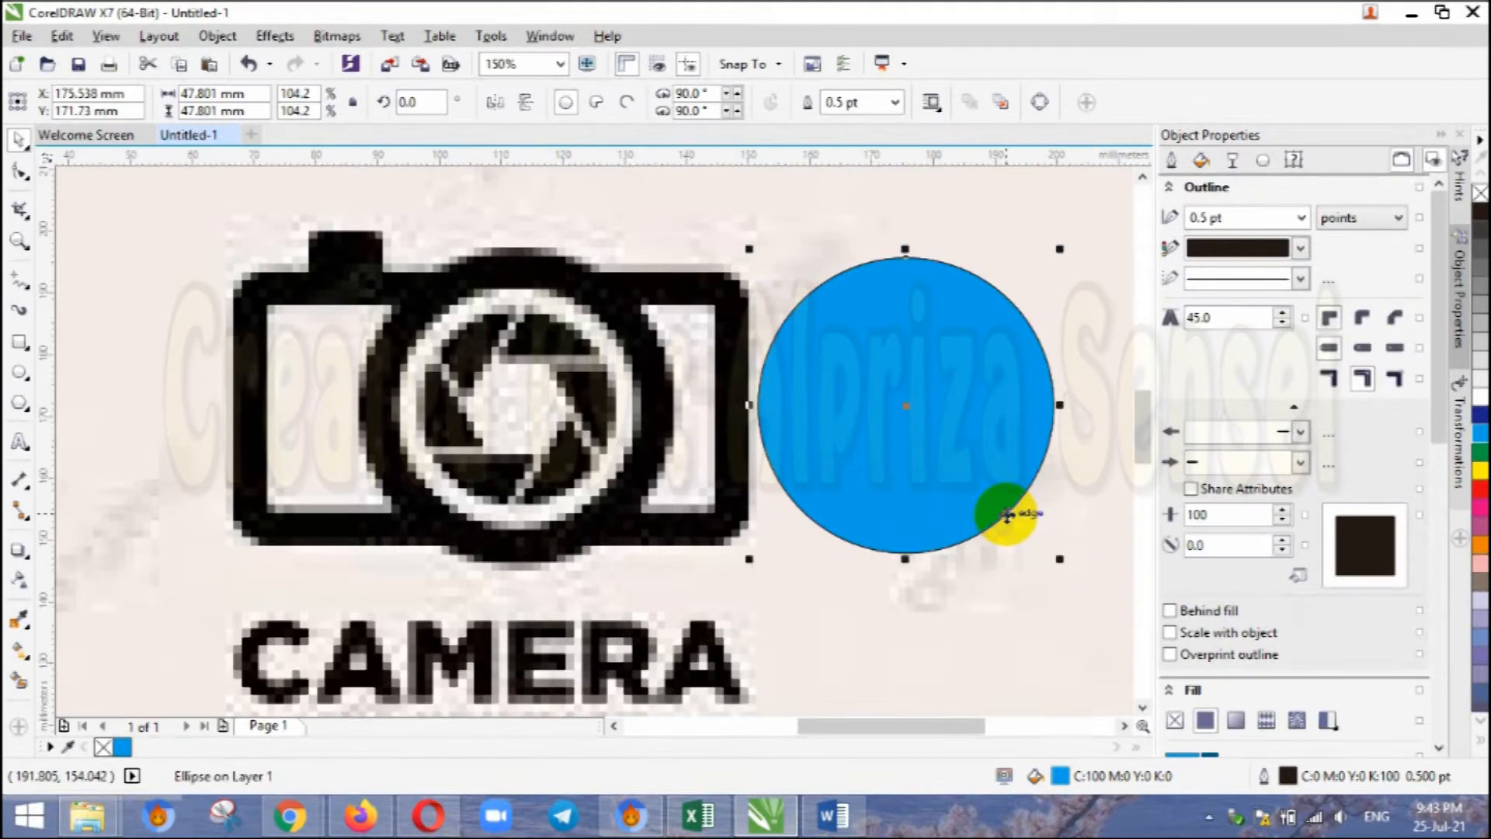
{"action": "left_click", "coordinate": [1477, 470]}
{"action": "left_click_drag", "start_coordinate": [1060, 558], "coordinate": [997, 495]}
{"action": "left_click_drag", "start_coordinate": [925, 427], "coordinate": [953, 452]}
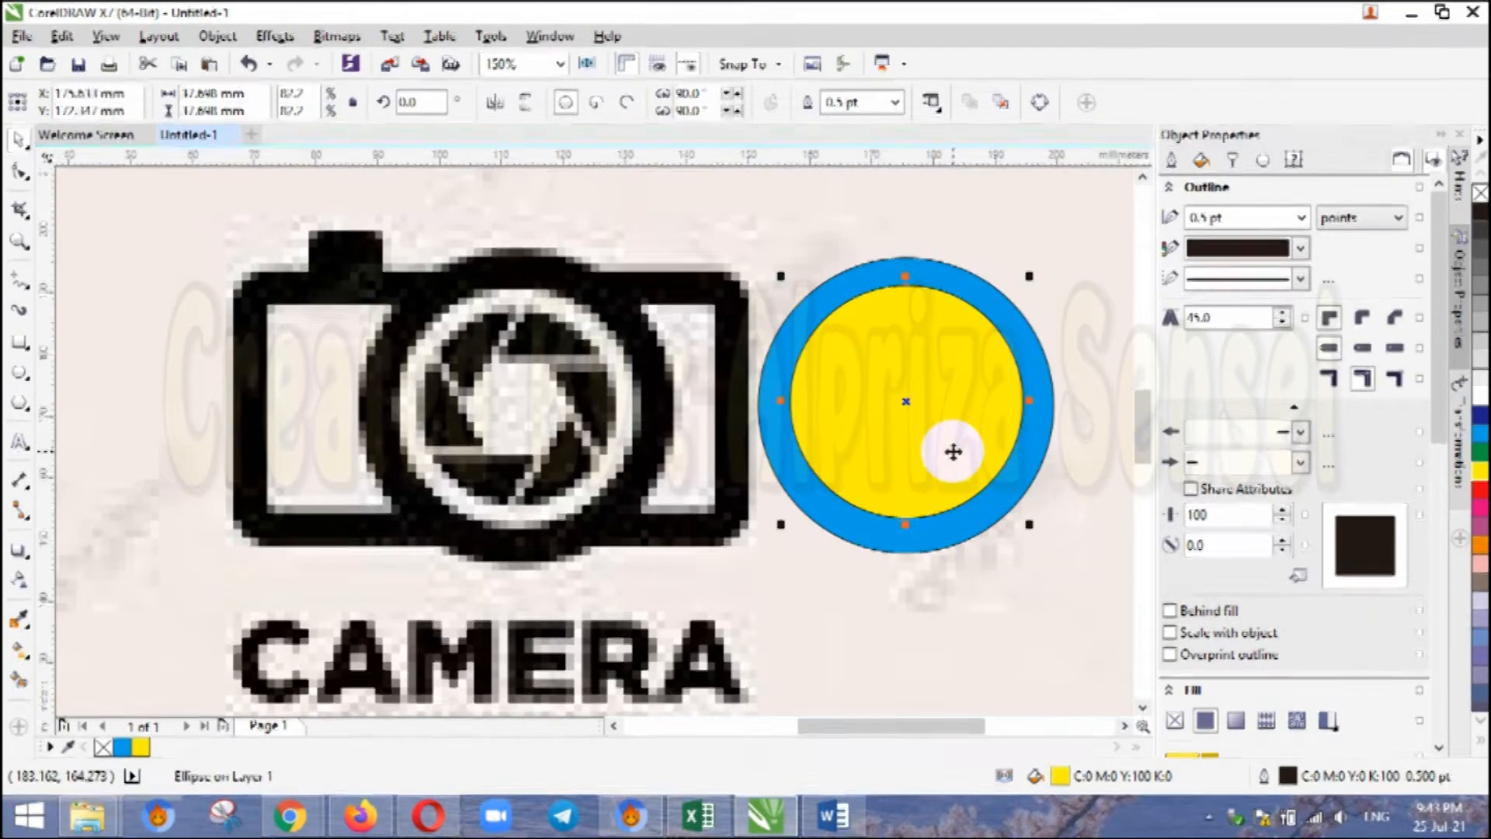
{"action": "key", "text": "Down"}
{"action": "key", "text": "Down"}
{"action": "key", "text": "Down"}
{"action": "key", "text": "Down"}
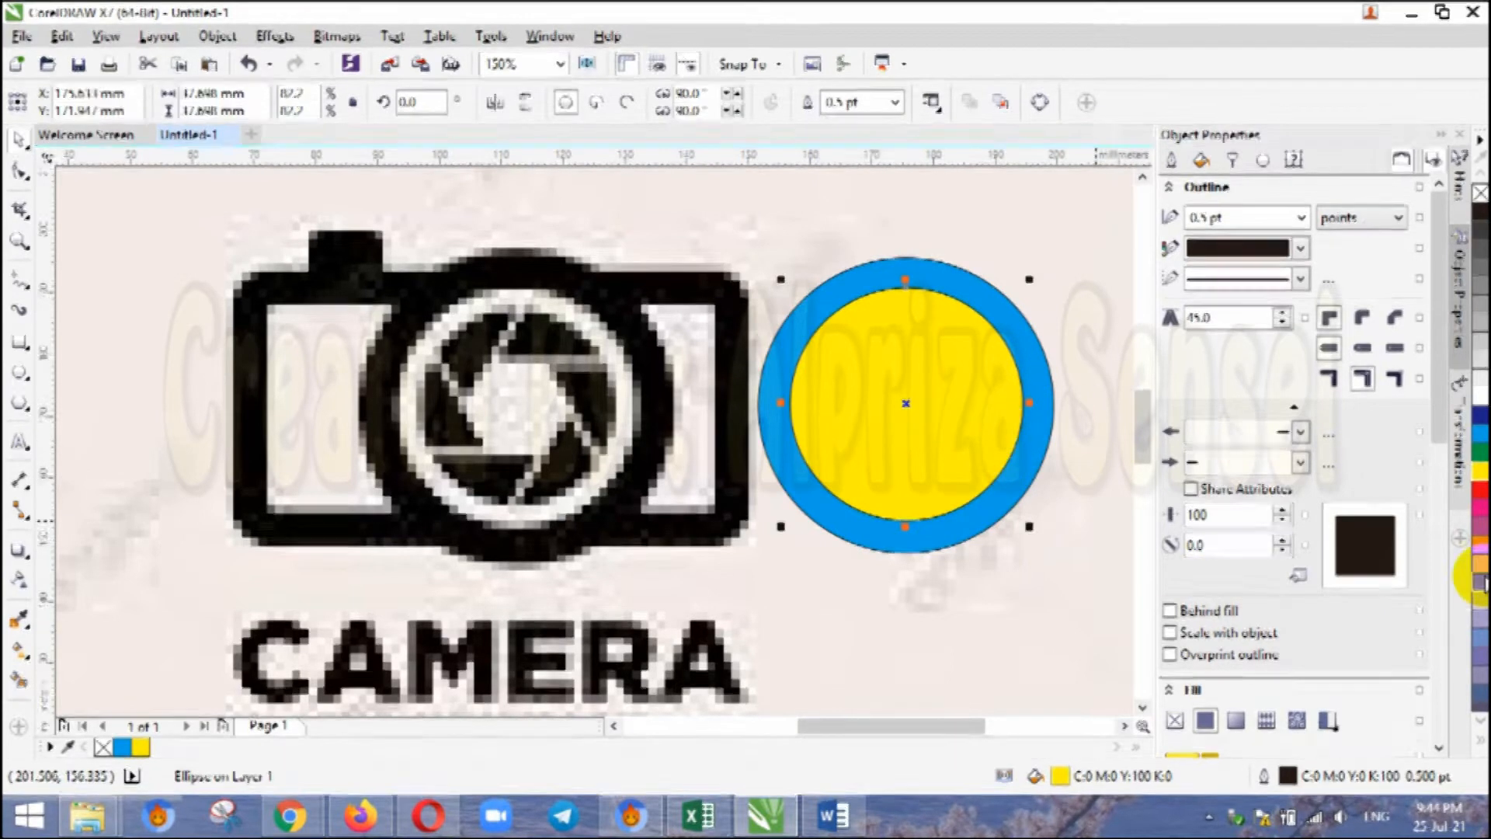
{"action": "left_click", "coordinate": [1479, 488]}
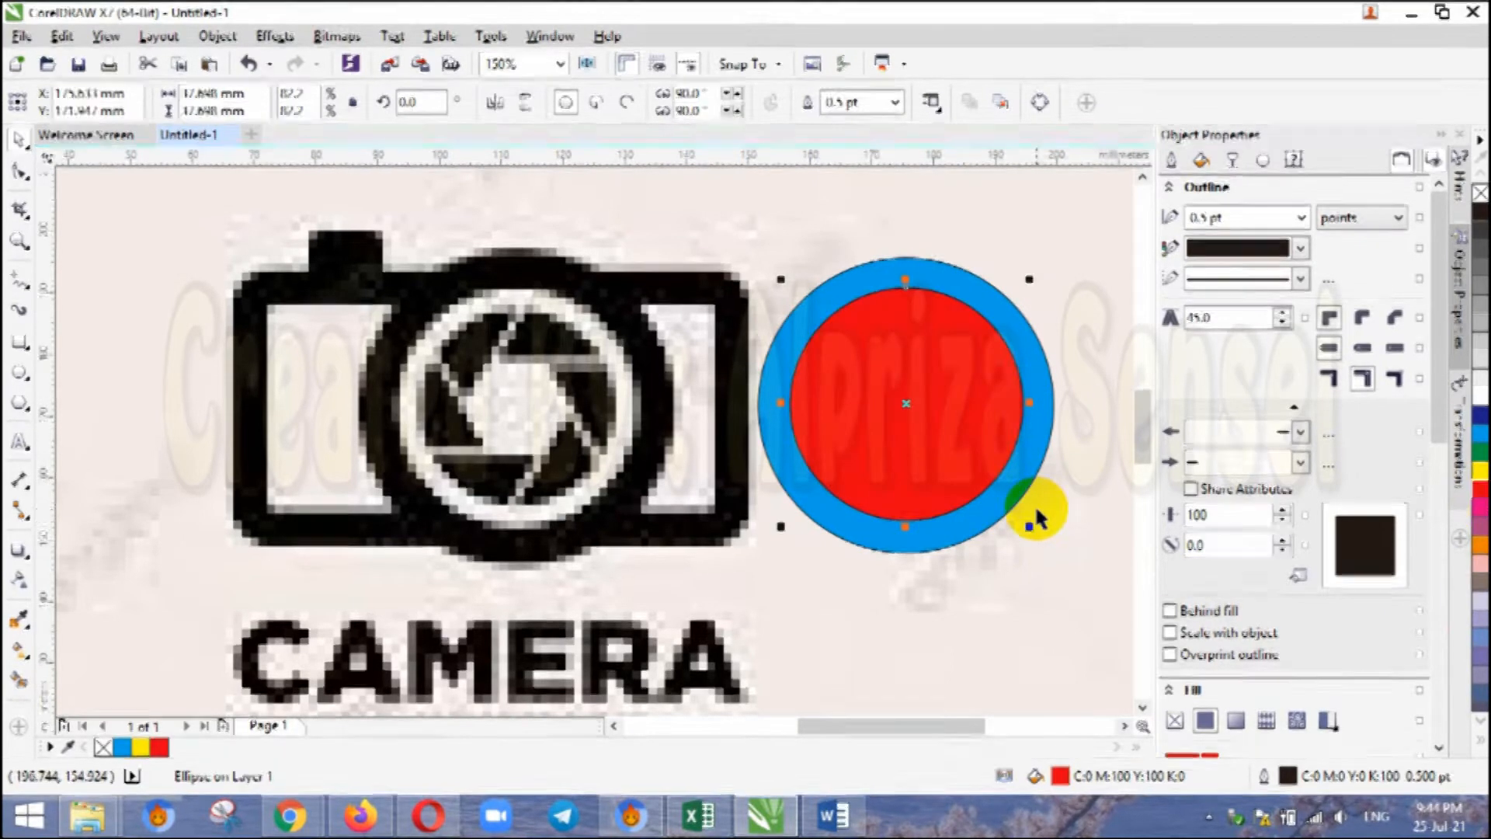
{"action": "left_click", "coordinate": [1480, 474]}
{"action": "left_click_drag", "start_coordinate": [1480, 470], "coordinate": [909, 454]}
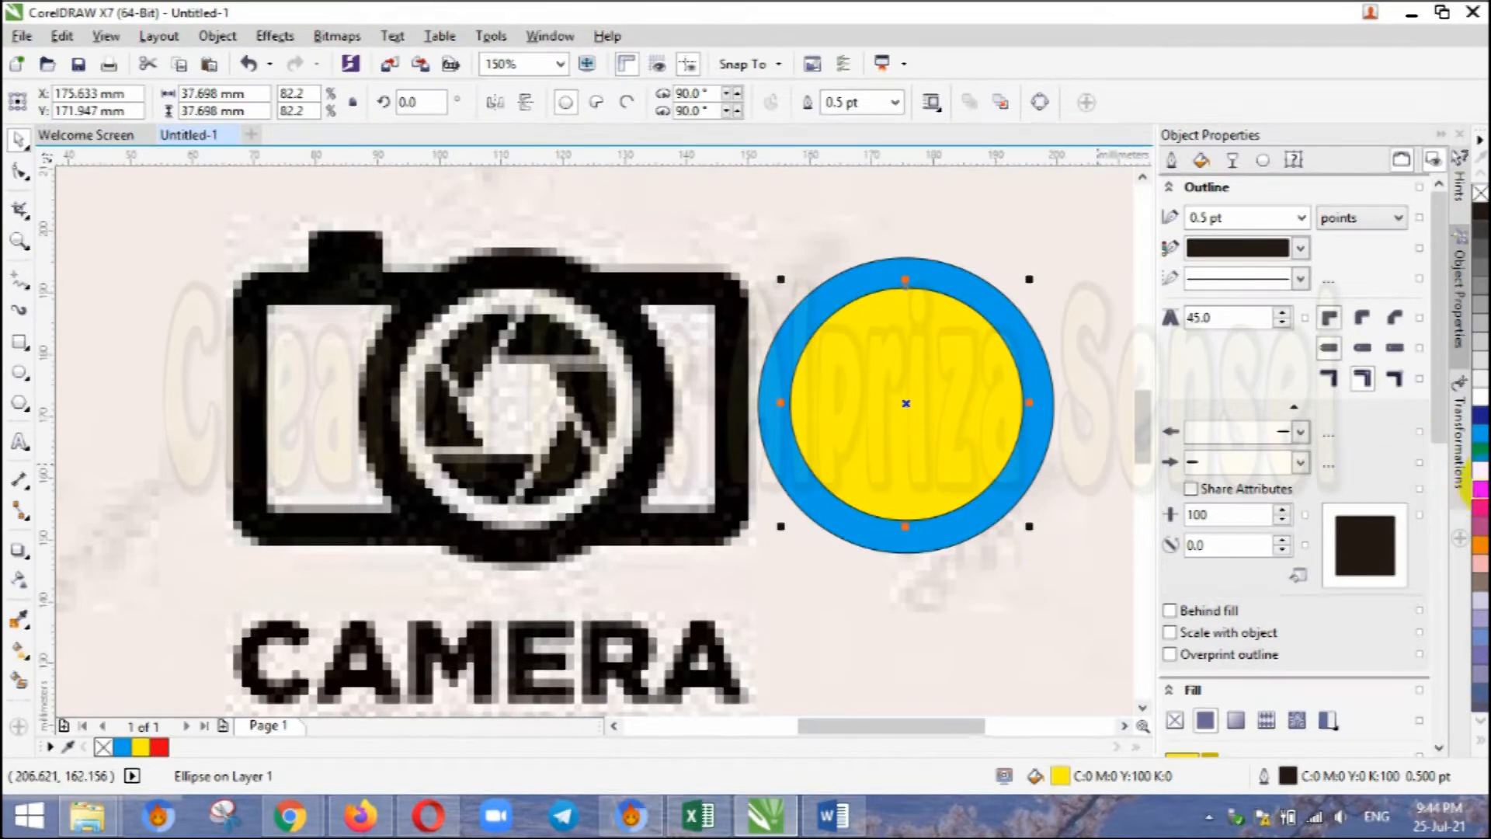
Make a smaller copy of the yellow circle, about 28 mm in diameter, filled with red and centred inside it
{"action": "left_click", "coordinate": [1480, 488]}
{"action": "left_click_drag", "start_coordinate": [1031, 525], "coordinate": [986, 464]}
{"action": "left_click_drag", "start_coordinate": [919, 389], "coordinate": [952, 421]}
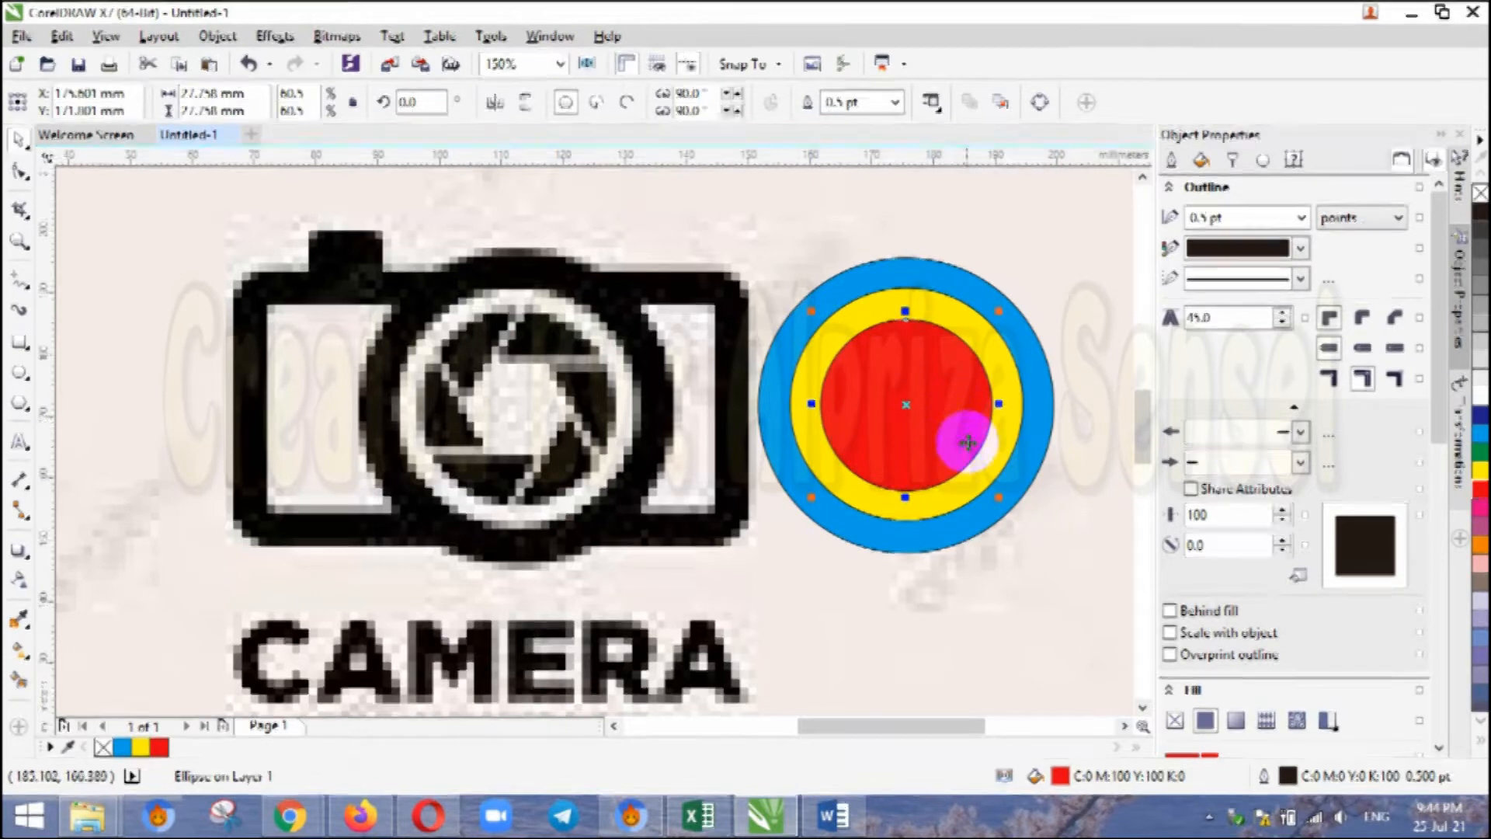
{"action": "left_click", "coordinate": [1065, 539]}
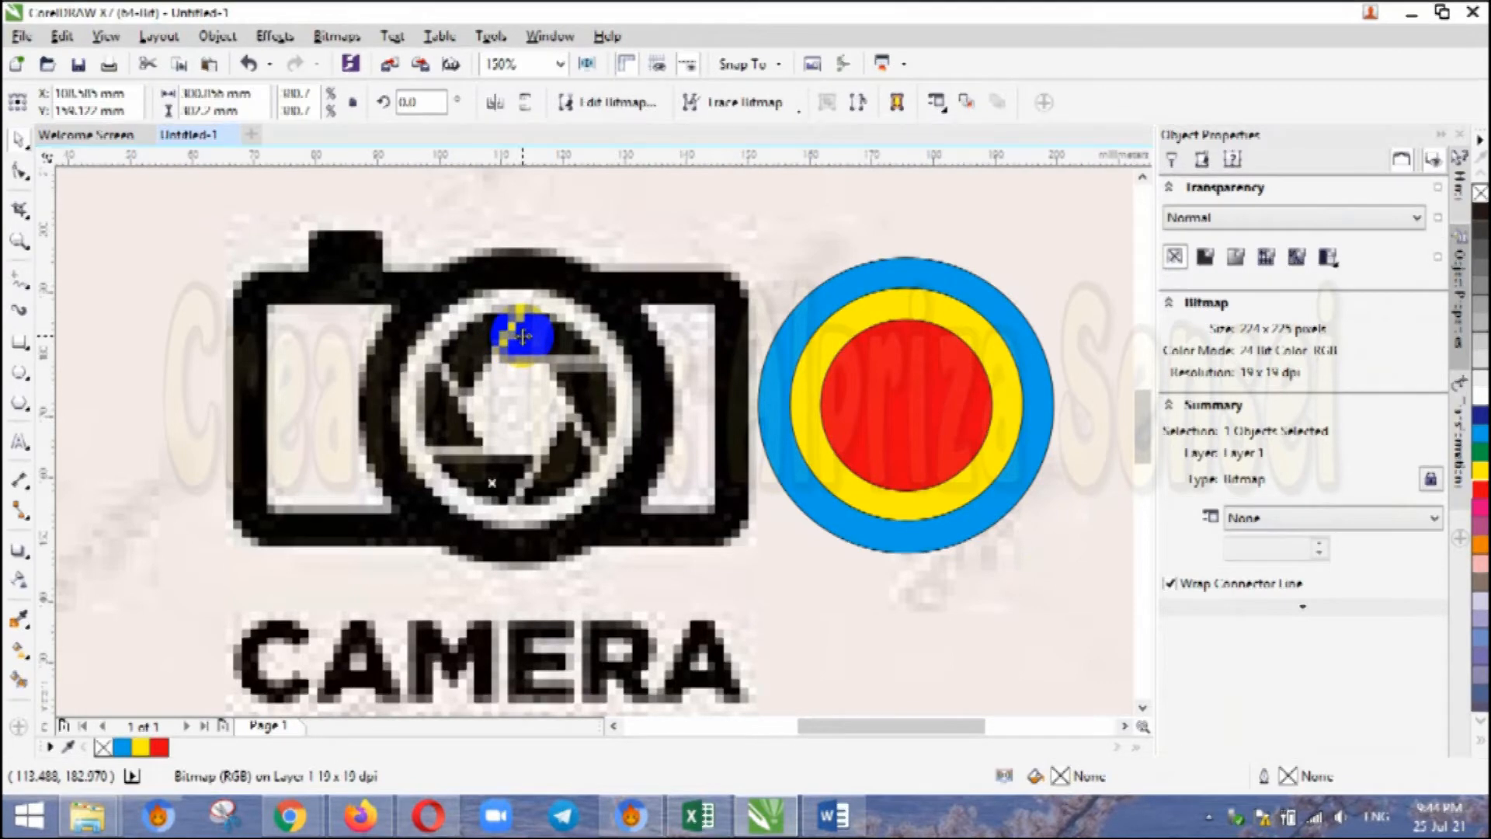
Trace the lens's upper-left aperture blade as a closed three-cornered Pen shape, about 11 x 12 mm, and fill it with white
{"action": "left_click", "coordinate": [27, 275]}
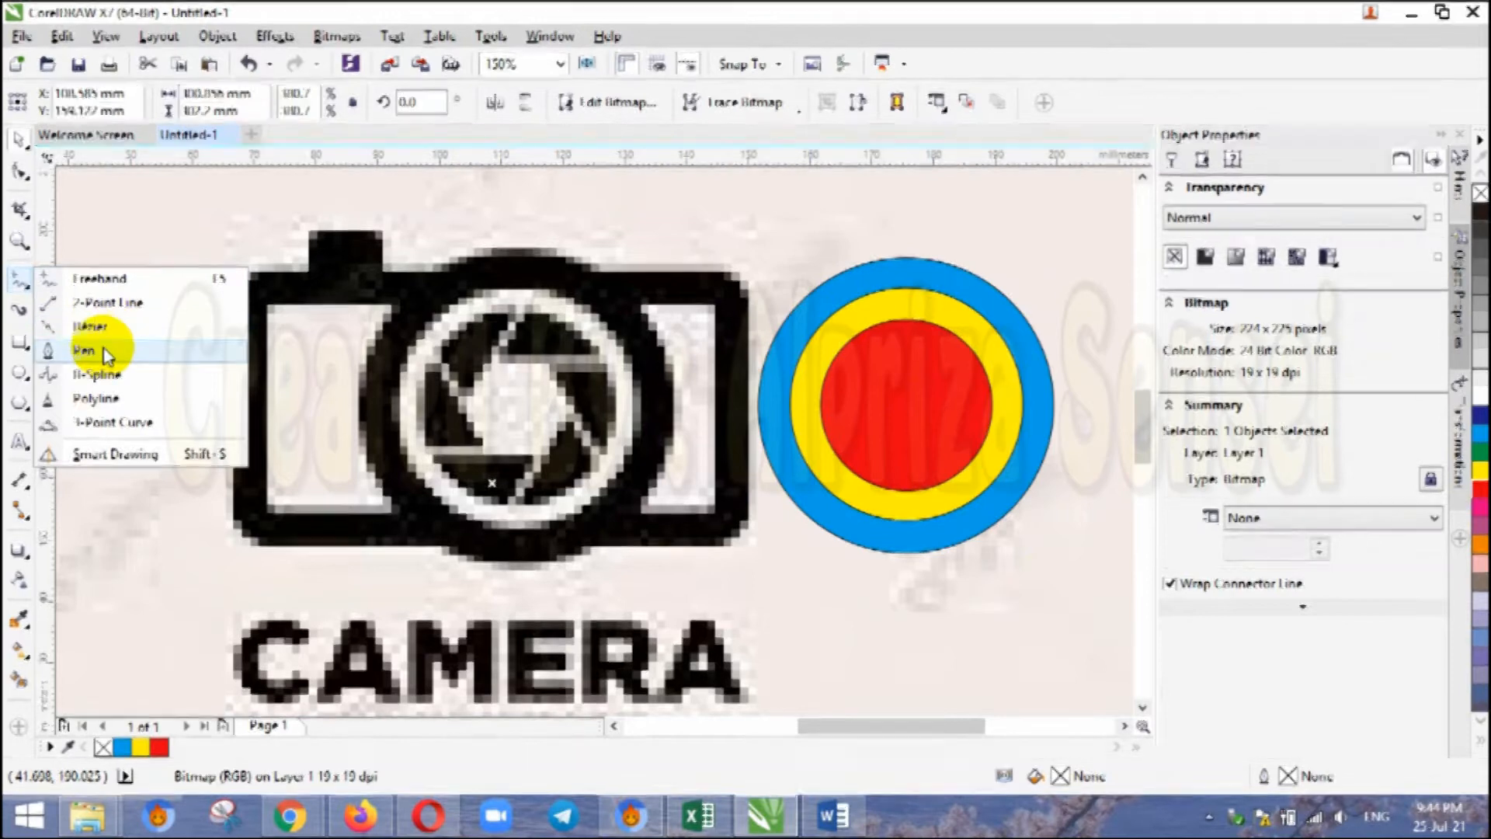
{"action": "left_click", "coordinate": [84, 350]}
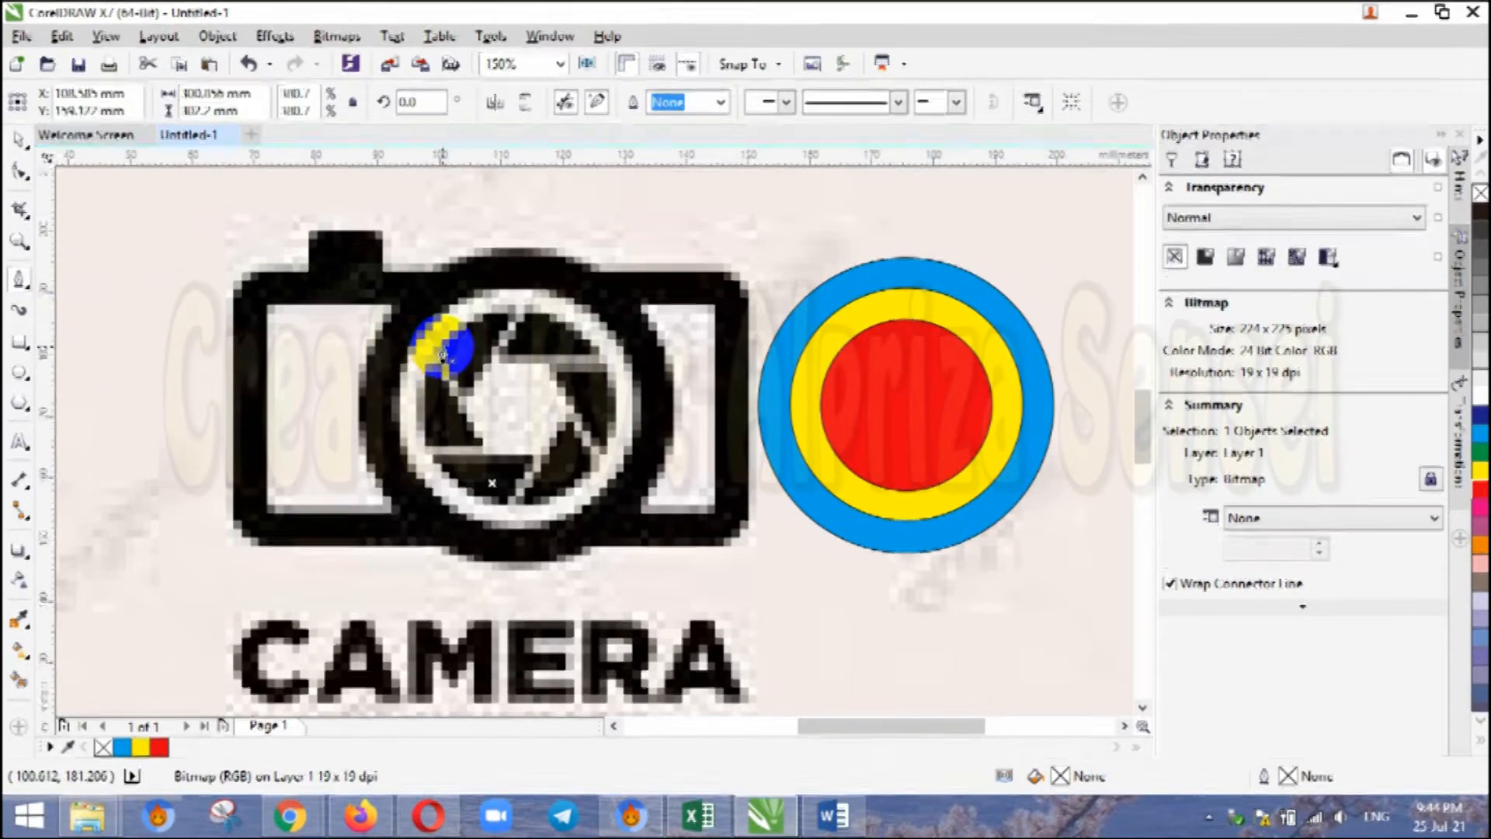
{"action": "left_click", "coordinate": [444, 347]}
{"action": "left_click", "coordinate": [468, 393]}
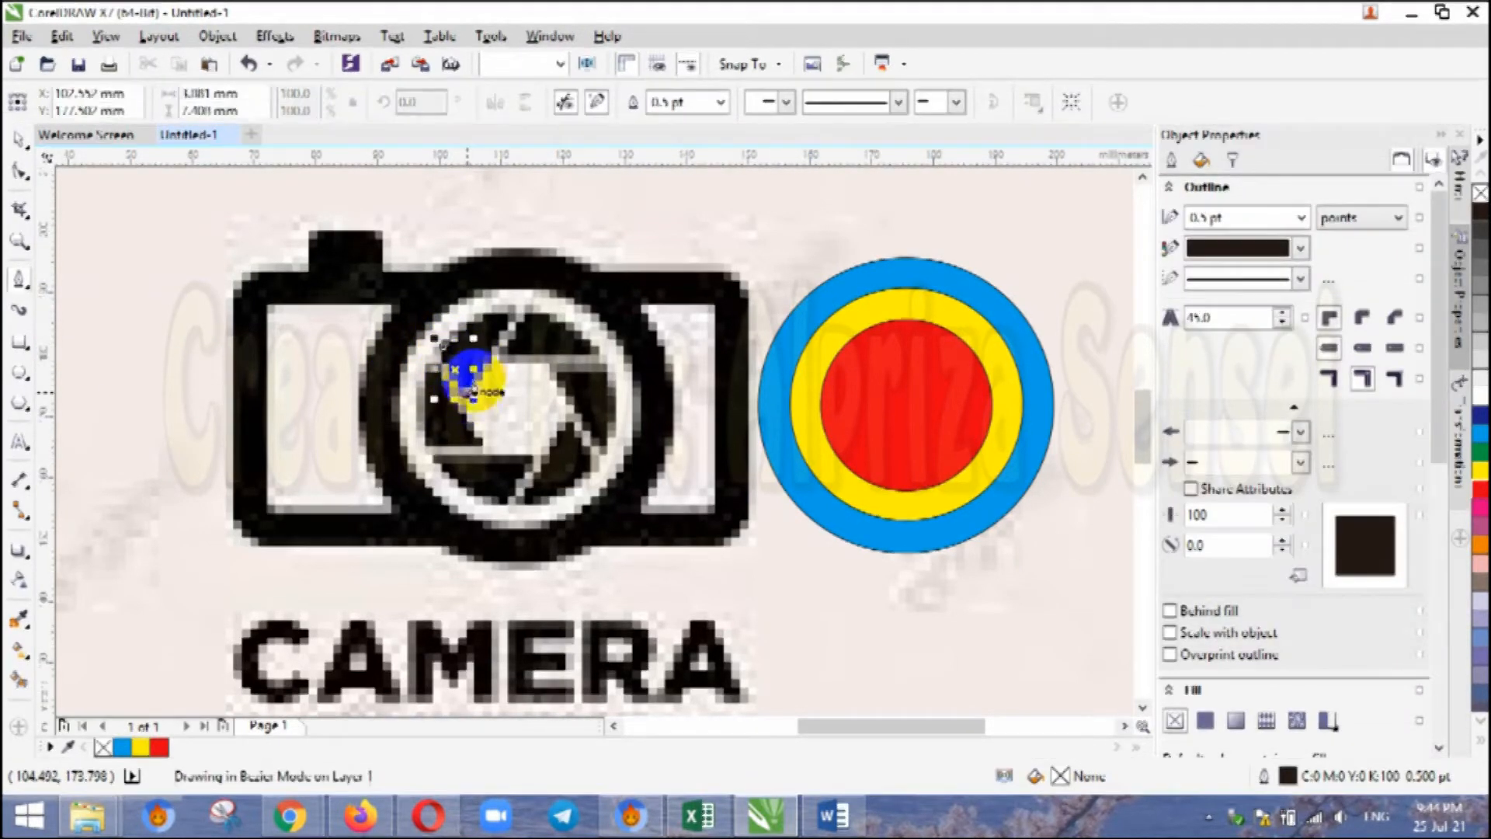
{"action": "mouse_move", "coordinate": [501, 330]}
{"action": "left_mouse_down"}
{"action": "mouse_move", "coordinate": [515, 311]}
{"action": "mouse_move", "coordinate": [478, 317]}
{"action": "left_mouse_up"}
{"action": "key", "text": "ctrl+z"}
{"action": "scroll", "coordinate": [479, 323], "scroll_direction": "up", "scroll_amount": 2}
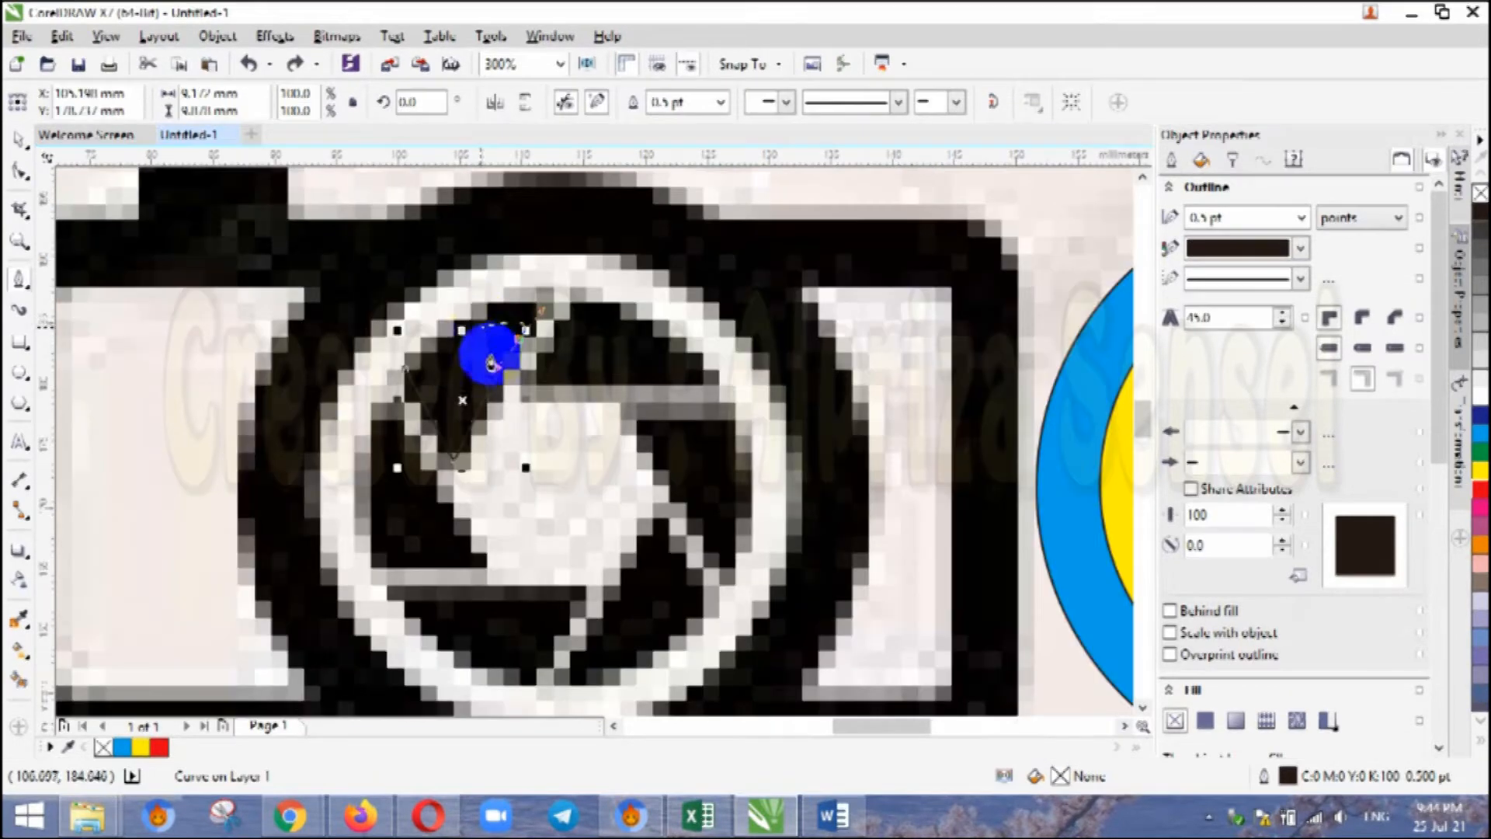
{"action": "left_click", "coordinate": [537, 314]}
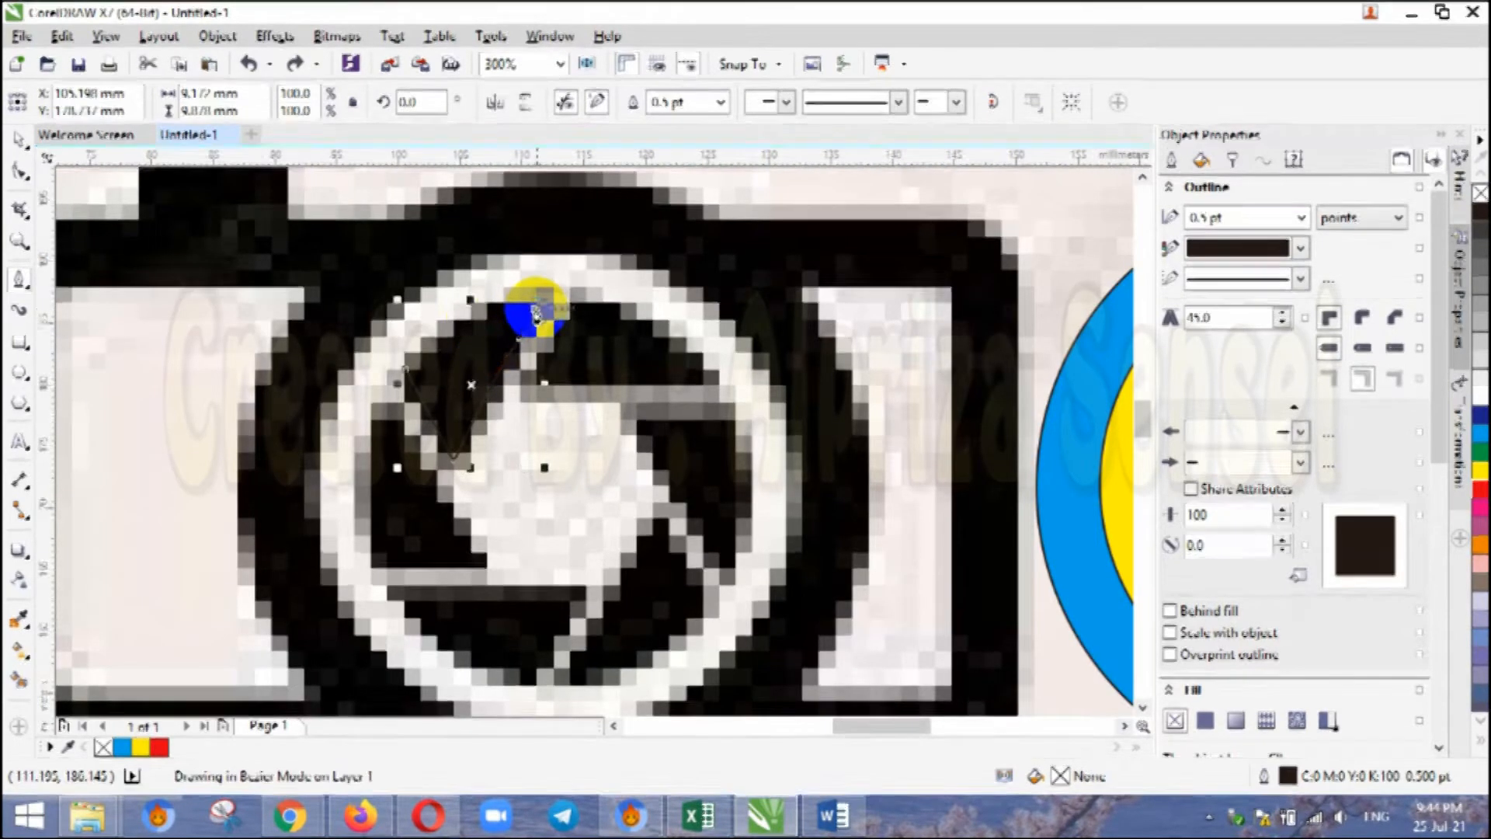
{"action": "left_click_drag", "start_coordinate": [404, 375], "coordinate": [401, 400]}
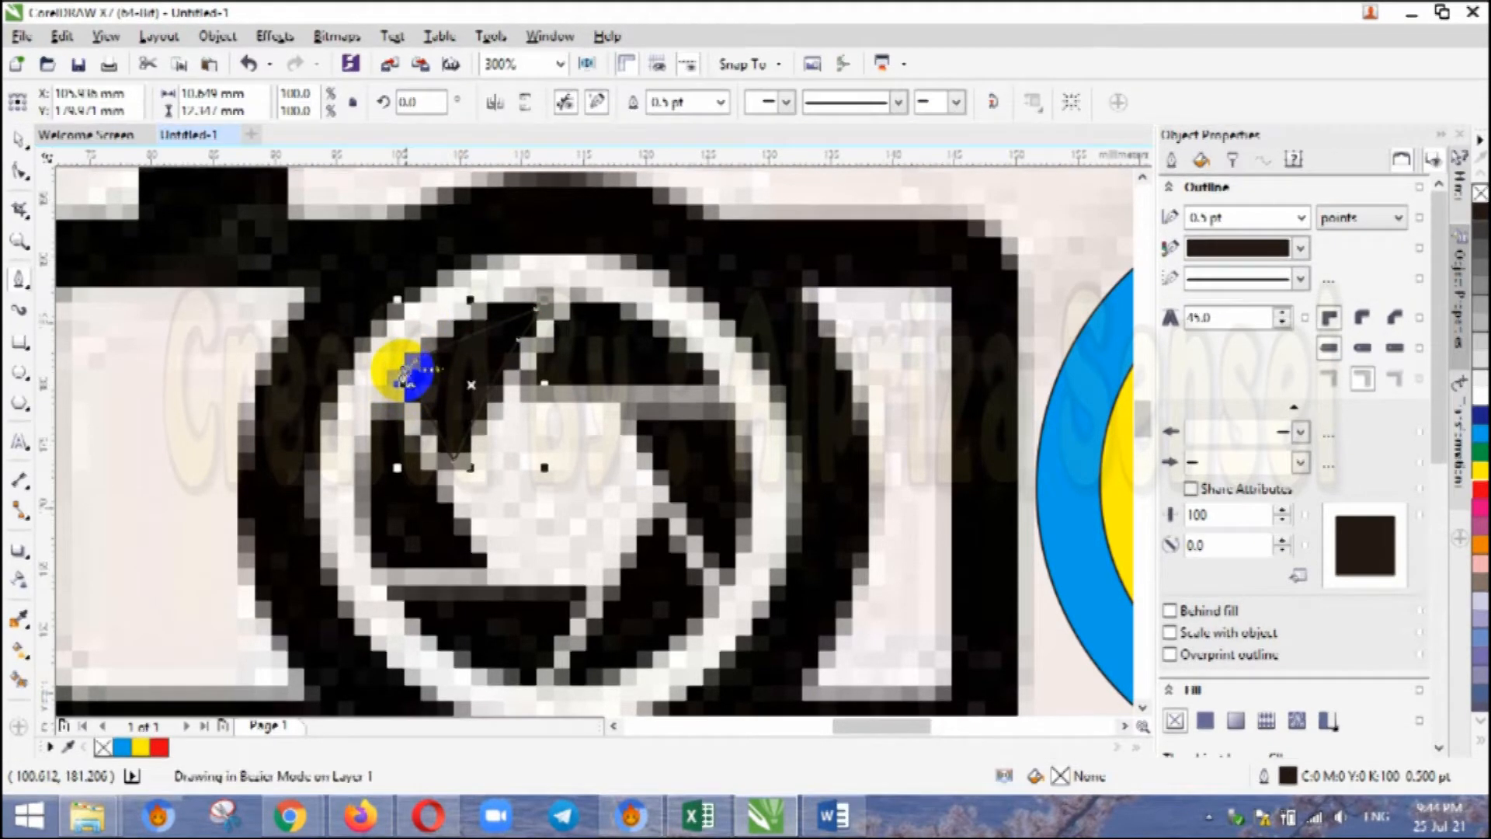
{"action": "left_click", "coordinate": [26, 141]}
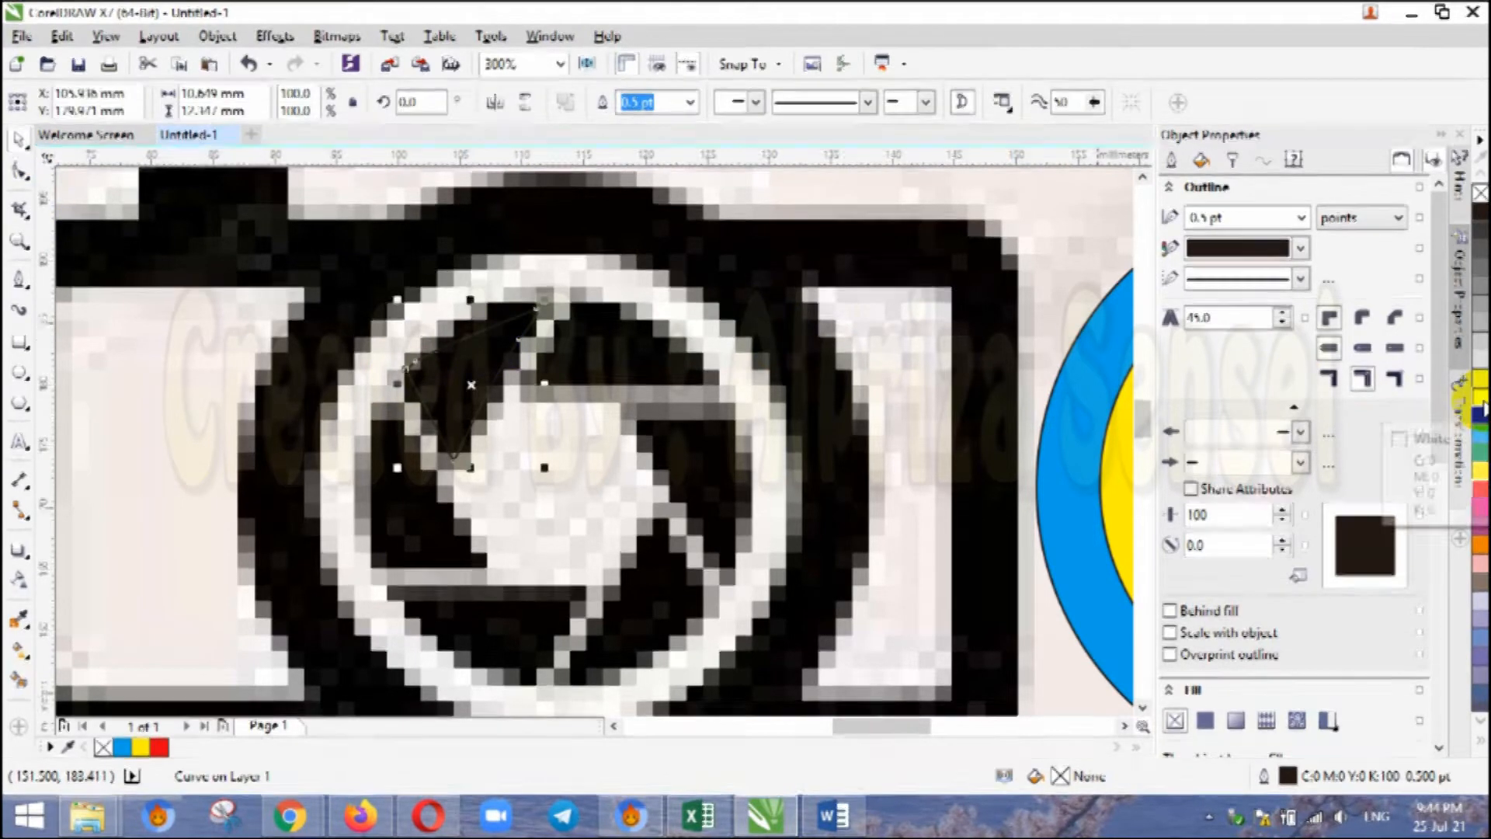
{"action": "left_click", "coordinate": [1480, 366]}
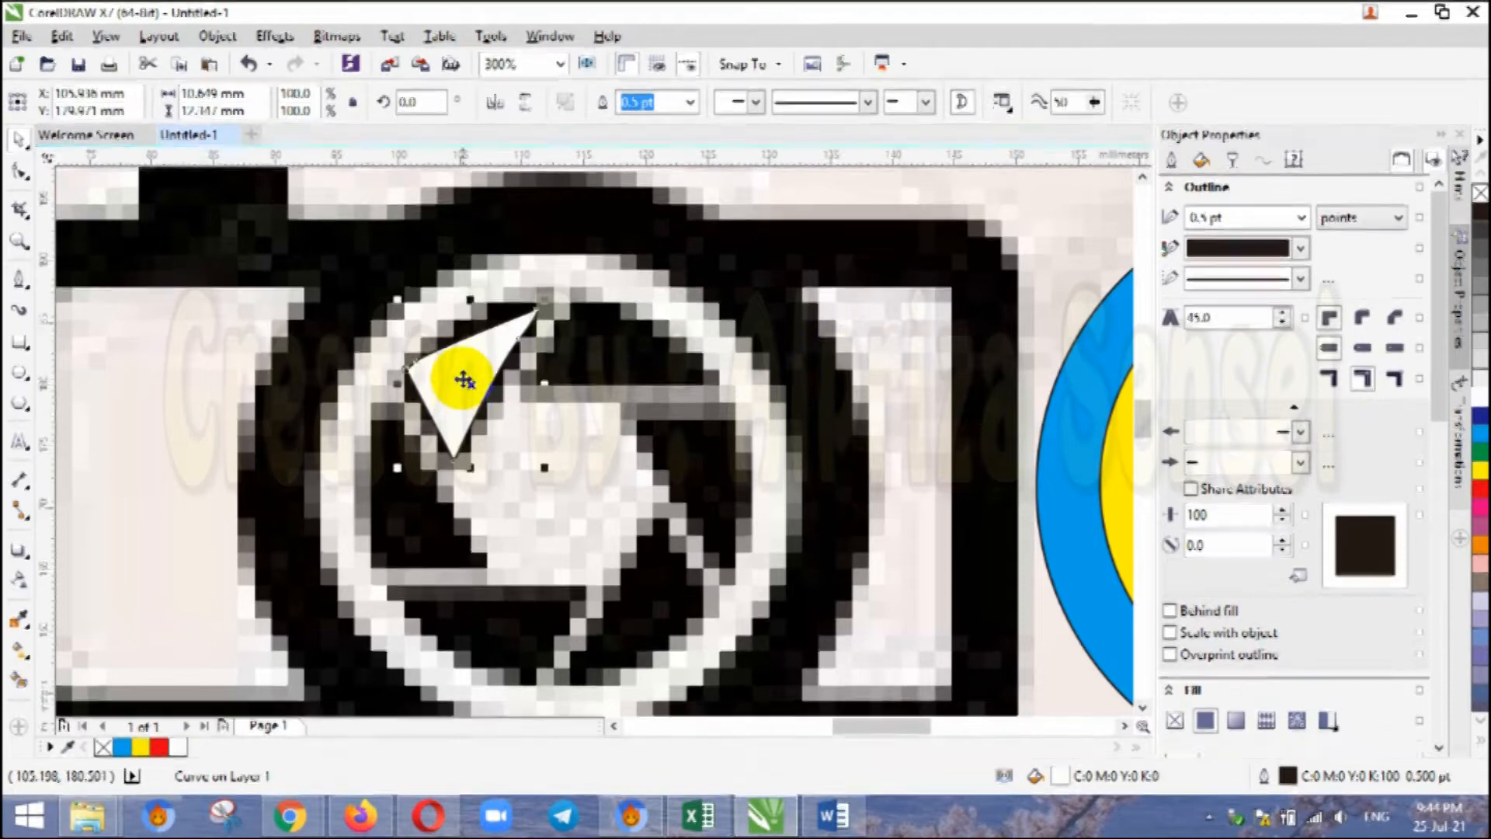
Move the white blade into the upper-left part of the red circle and shrink it to about 8.4 x 9.7 mm
{"action": "scroll", "coordinate": [614, 419], "scroll_direction": "down", "scroll_amount": 1}
{"action": "left_click_drag", "start_coordinate": [614, 419], "coordinate": [395, 307]}
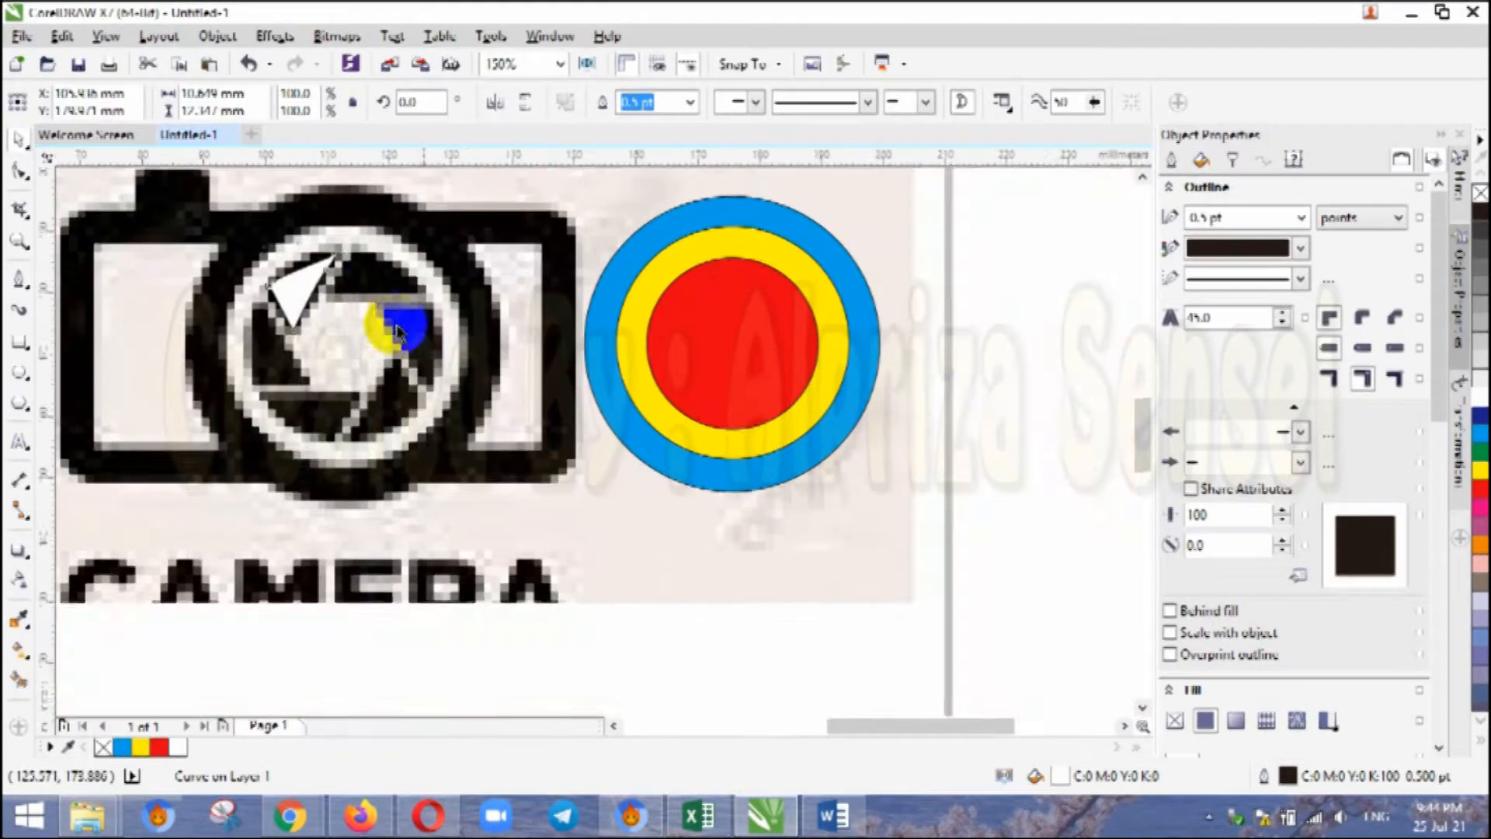
{"action": "left_click_drag", "start_coordinate": [301, 289], "coordinate": [718, 311]}
{"action": "left_click_drag", "start_coordinate": [745, 365], "coordinate": [743, 356]}
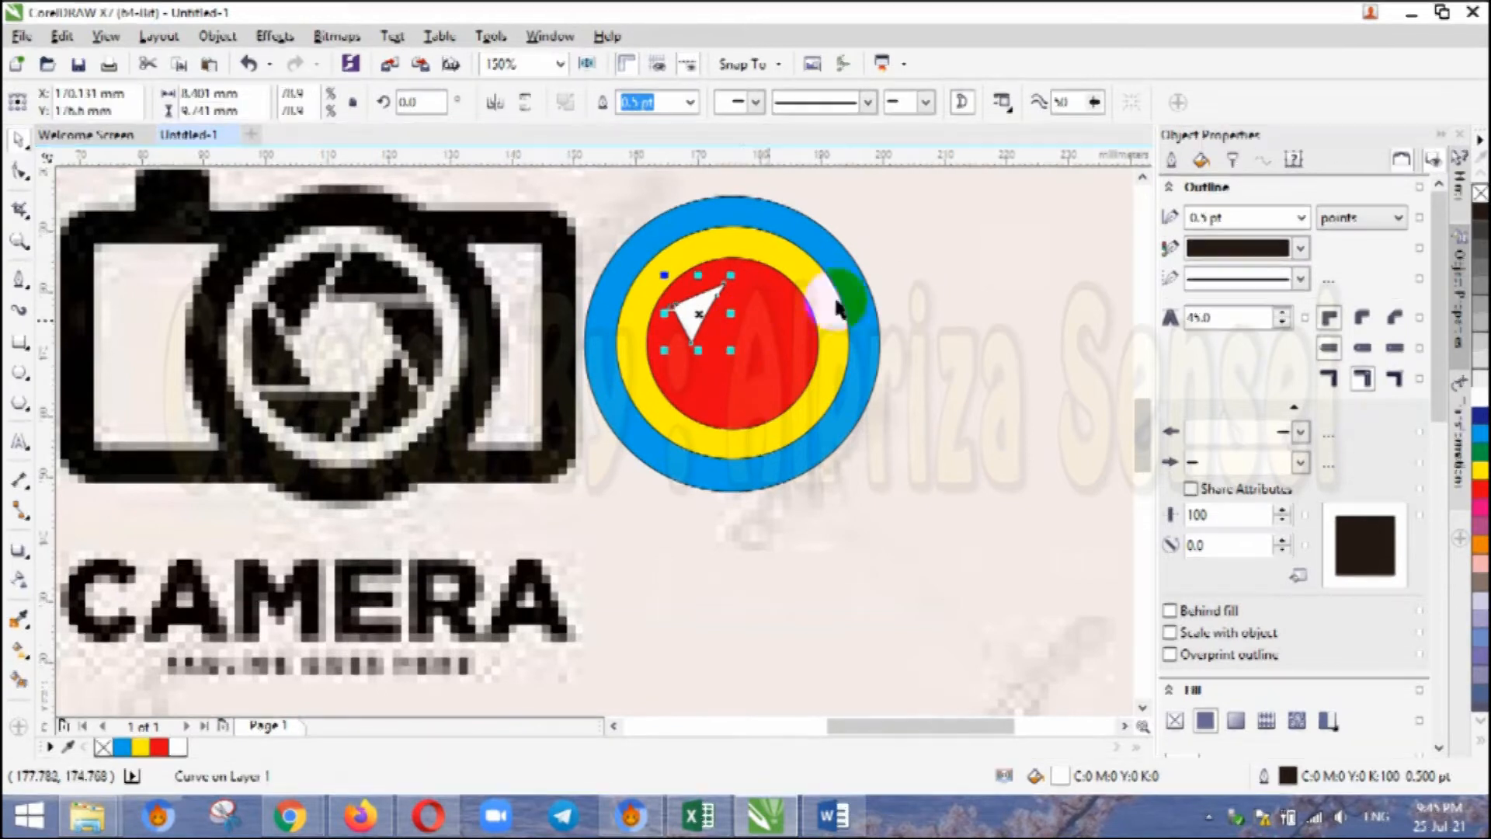
Duplicate and rotate the white blade around the inside of the red circle to form a six-blade aperture, adjusting the blades' placement
{"action": "key", "text": "plus"}
{"action": "left_click", "coordinate": [495, 103]}
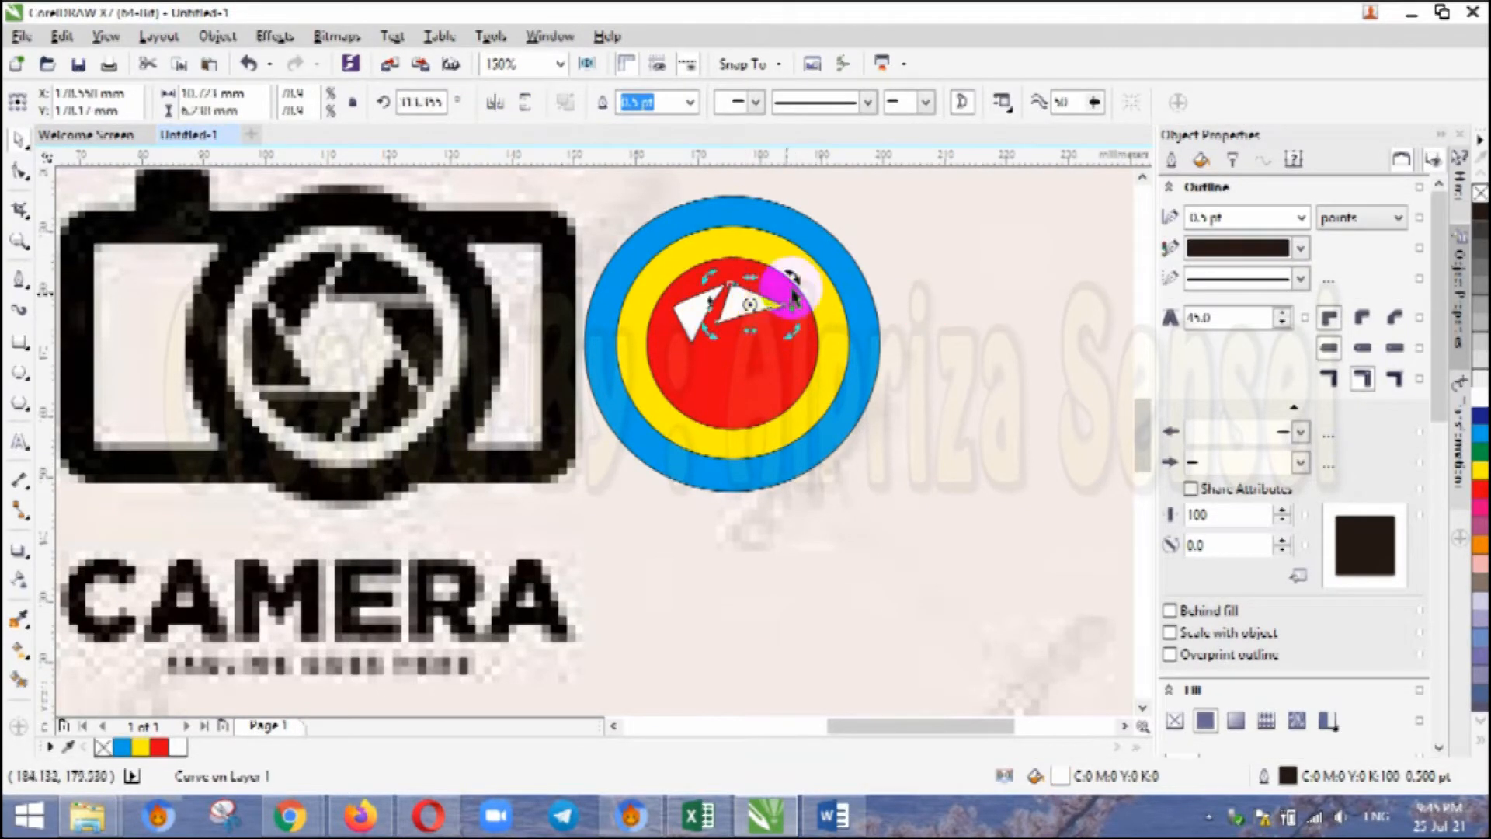
{"action": "mouse_move", "coordinate": [771, 386]}
{"action": "left_mouse_down"}
{"action": "mouse_move", "coordinate": [775, 345]}
{"action": "mouse_move", "coordinate": [761, 382]}
{"action": "left_mouse_up"}
{"action": "left_click", "coordinate": [834, 368]}
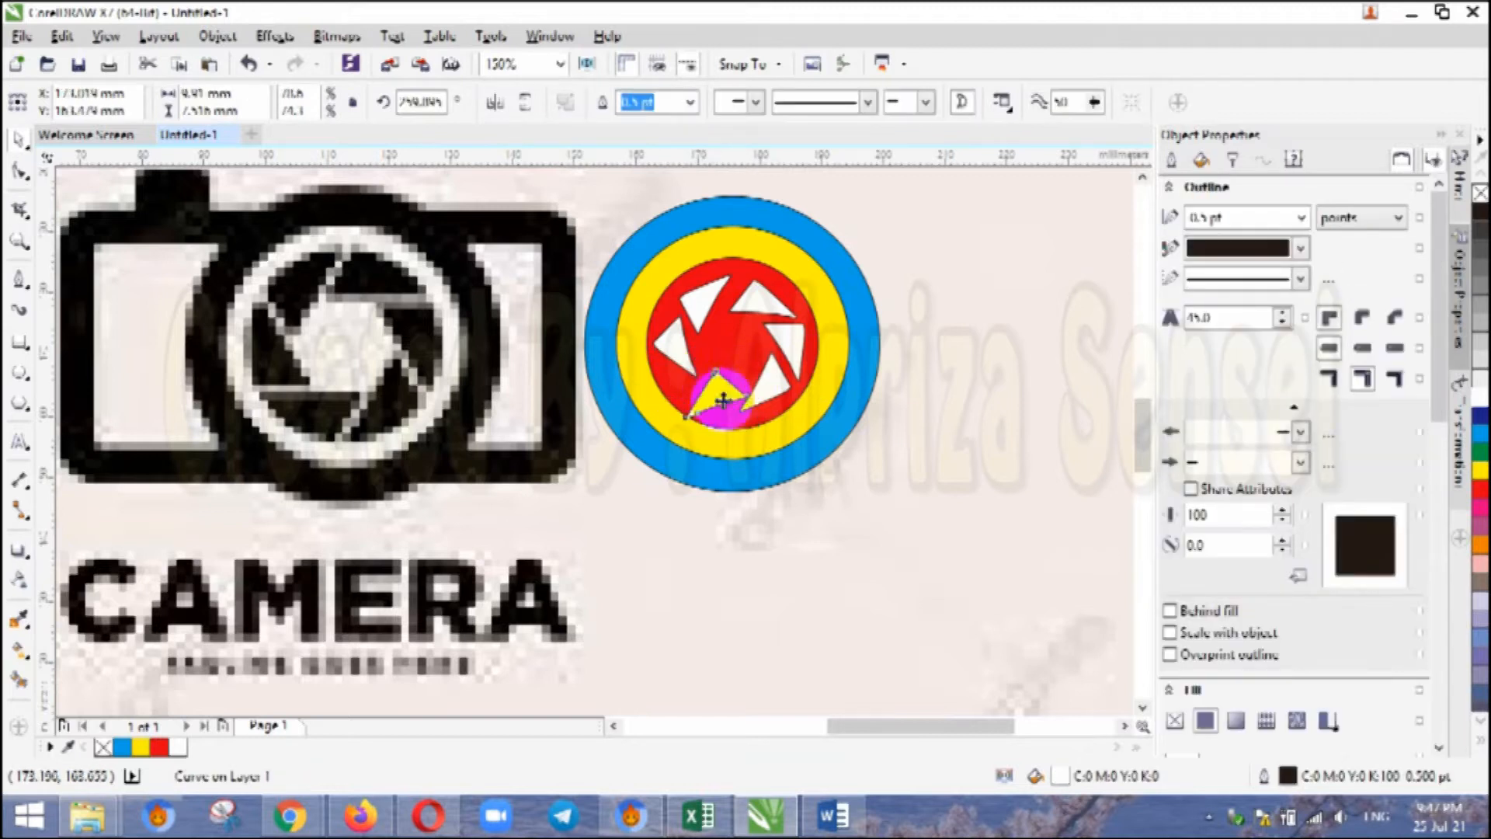
{"action": "left_click_drag", "start_coordinate": [661, 403], "coordinate": [710, 366]}
{"action": "left_click", "coordinate": [1041, 347]}
{"action": "left_click", "coordinate": [706, 299]}
{"action": "left_click", "coordinate": [1022, 356]}
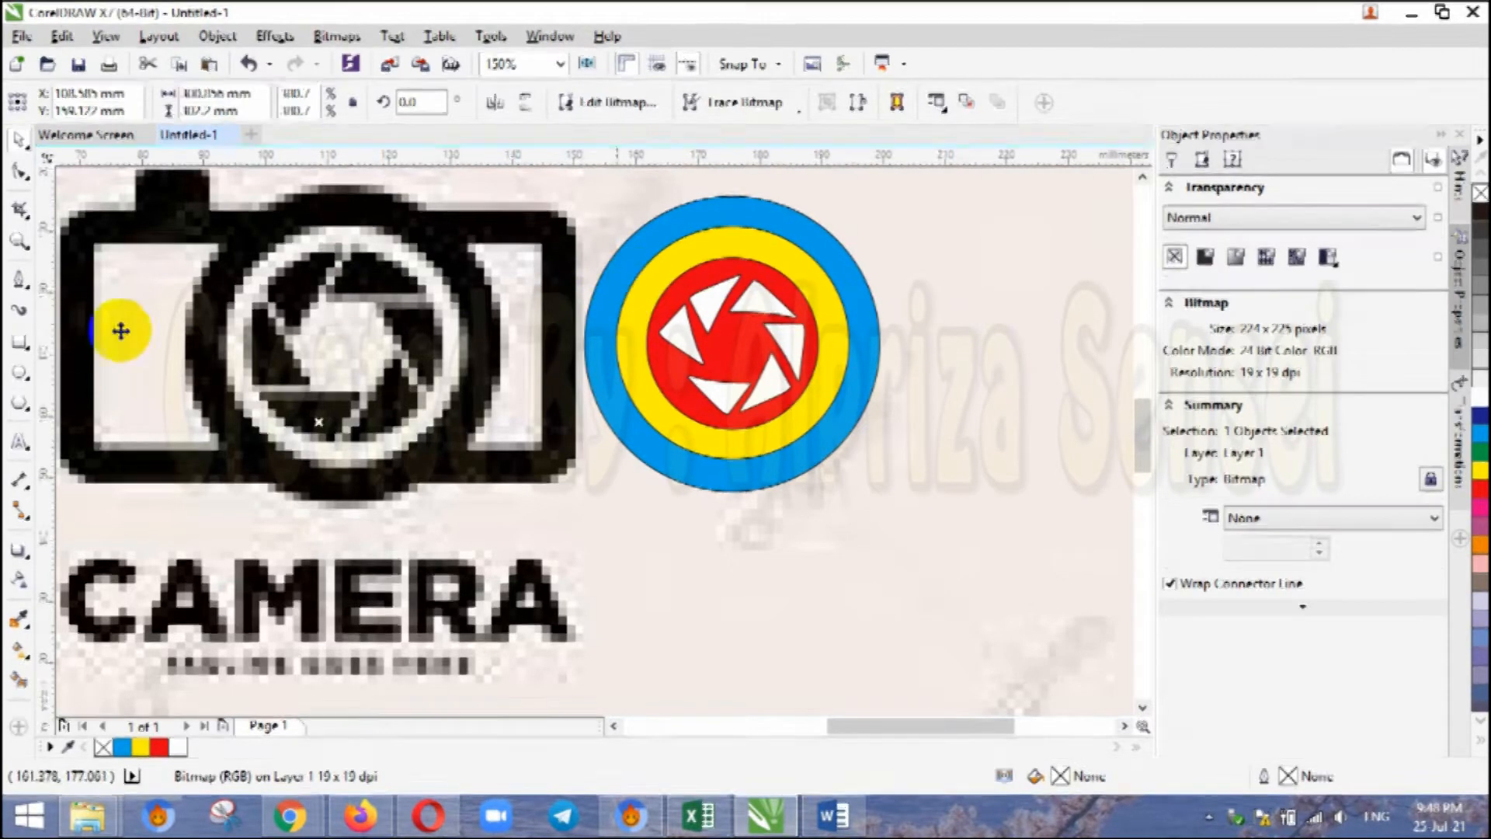
Draw a rectangle about 66.5 x 38.5 mm over the reference camera body and fill it with magenta
{"action": "left_click", "coordinate": [20, 342]}
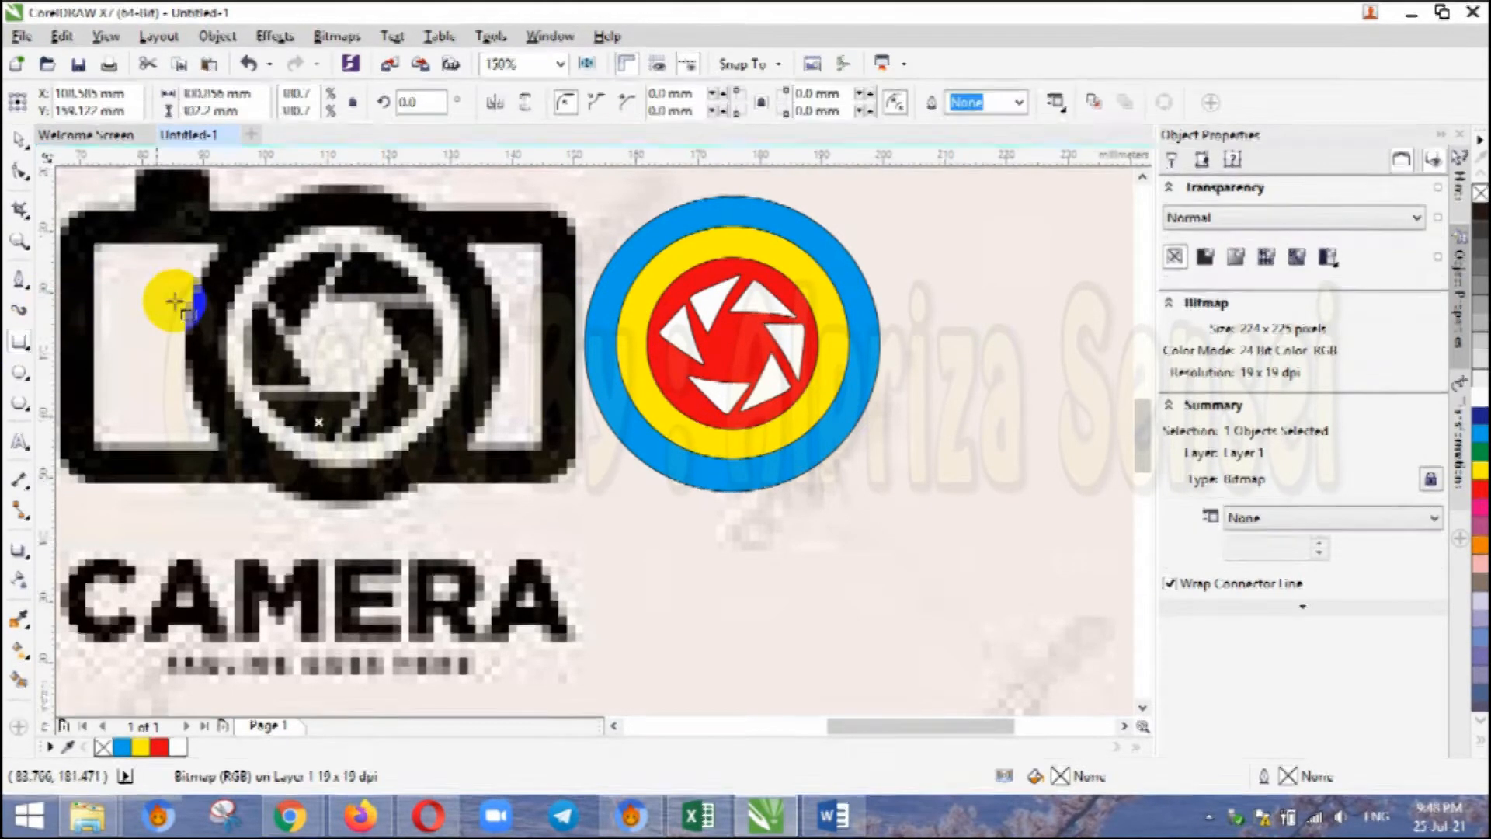
{"action": "left_click_drag", "start_coordinate": [94, 245], "coordinate": [416, 420]}
{"action": "key", "text": "ctrl+z"}
{"action": "left_click_drag", "start_coordinate": [174, 236], "coordinate": [583, 472]}
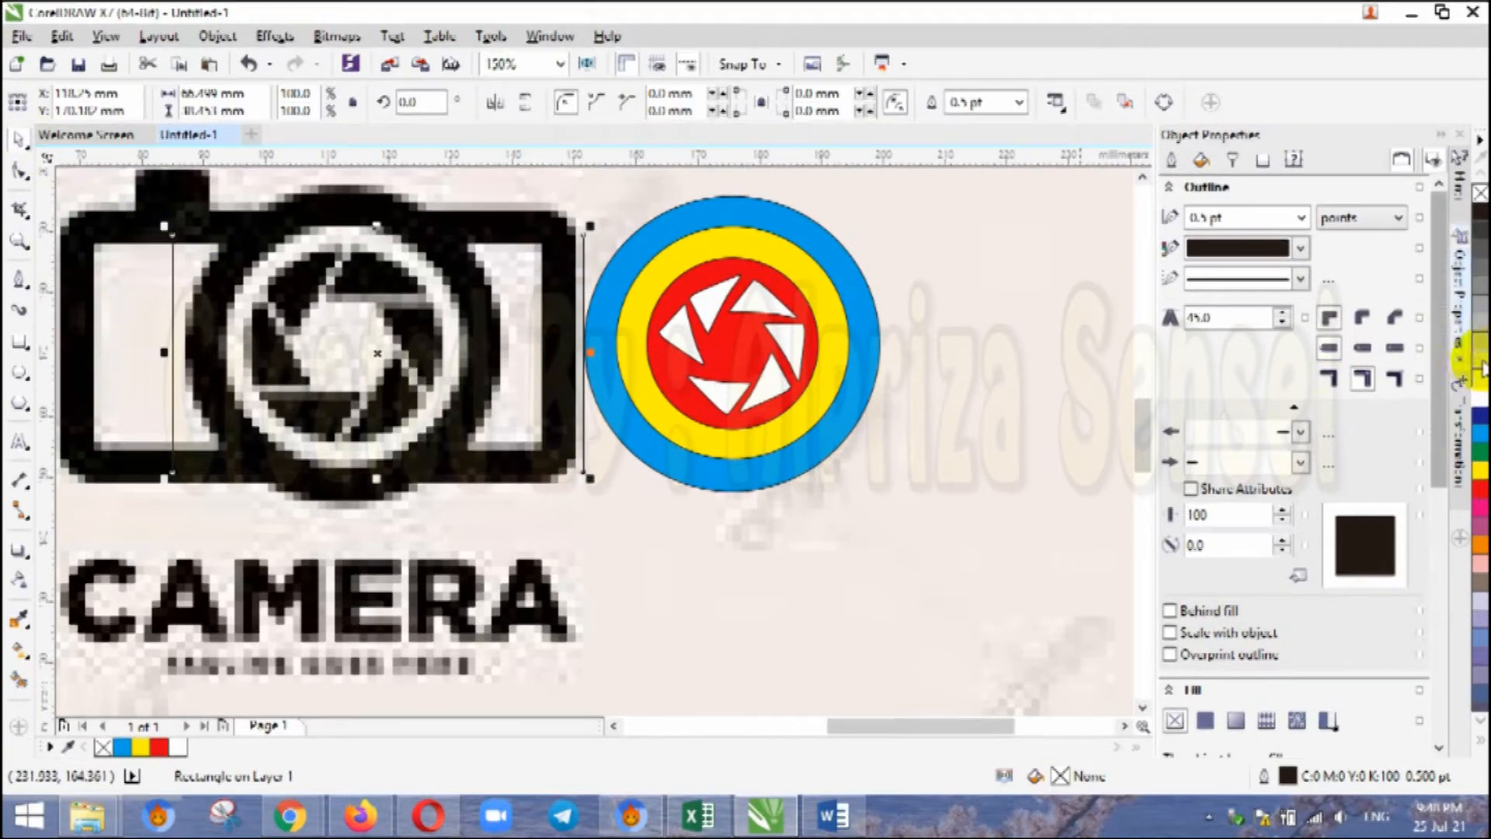
{"action": "left_click", "coordinate": [1481, 435]}
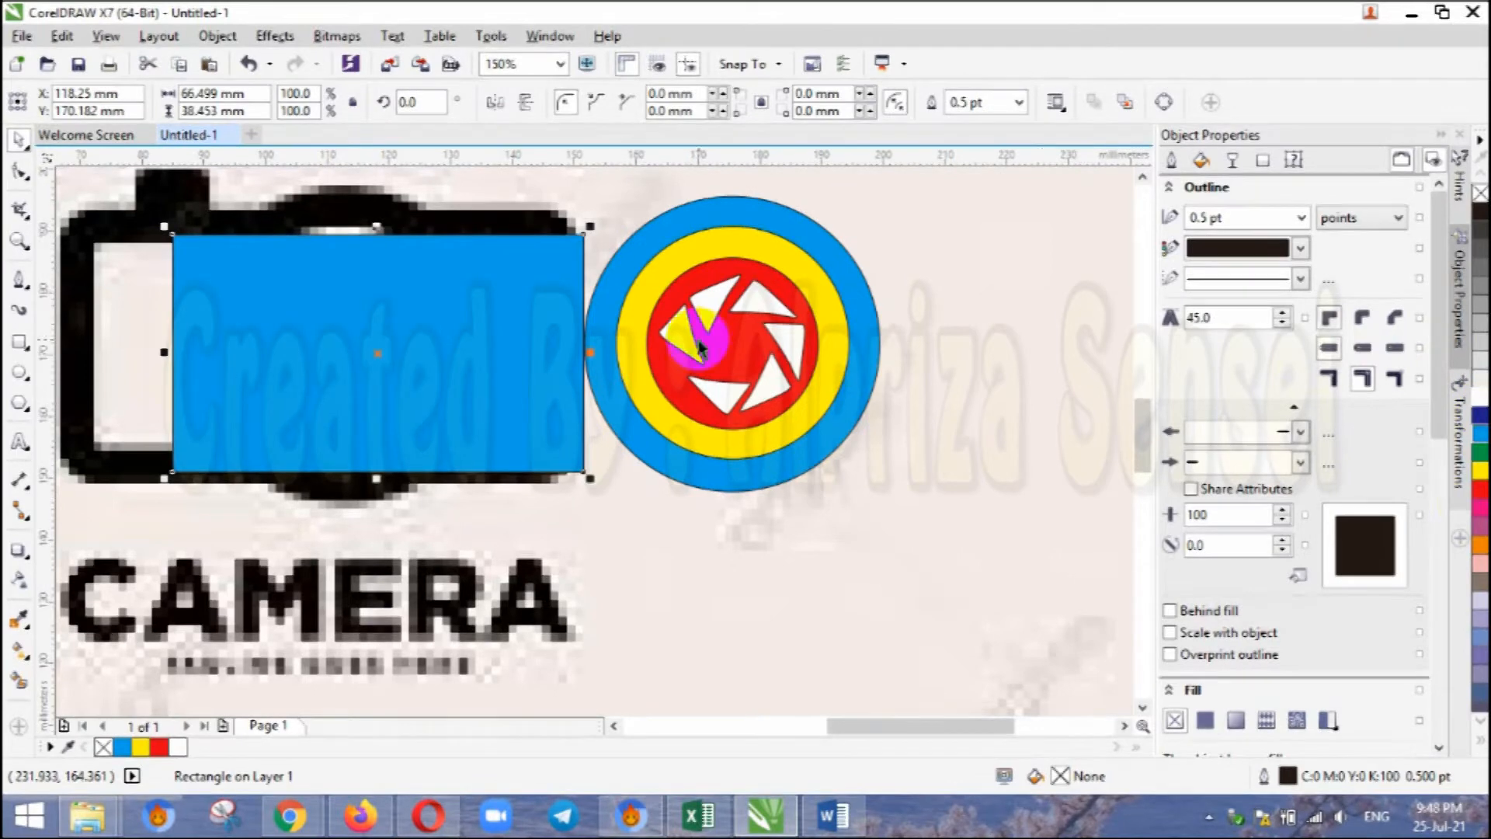
{"action": "left_click", "coordinate": [1476, 505]}
Move the magenta rectangle over the coloured lens circles and enlarge it to about 72.5 x 38.8 mm
{"action": "left_click_drag", "start_coordinate": [498, 354], "coordinate": [810, 345]}
{"action": "left_click_drag", "start_coordinate": [935, 460], "coordinate": [1010, 466]}
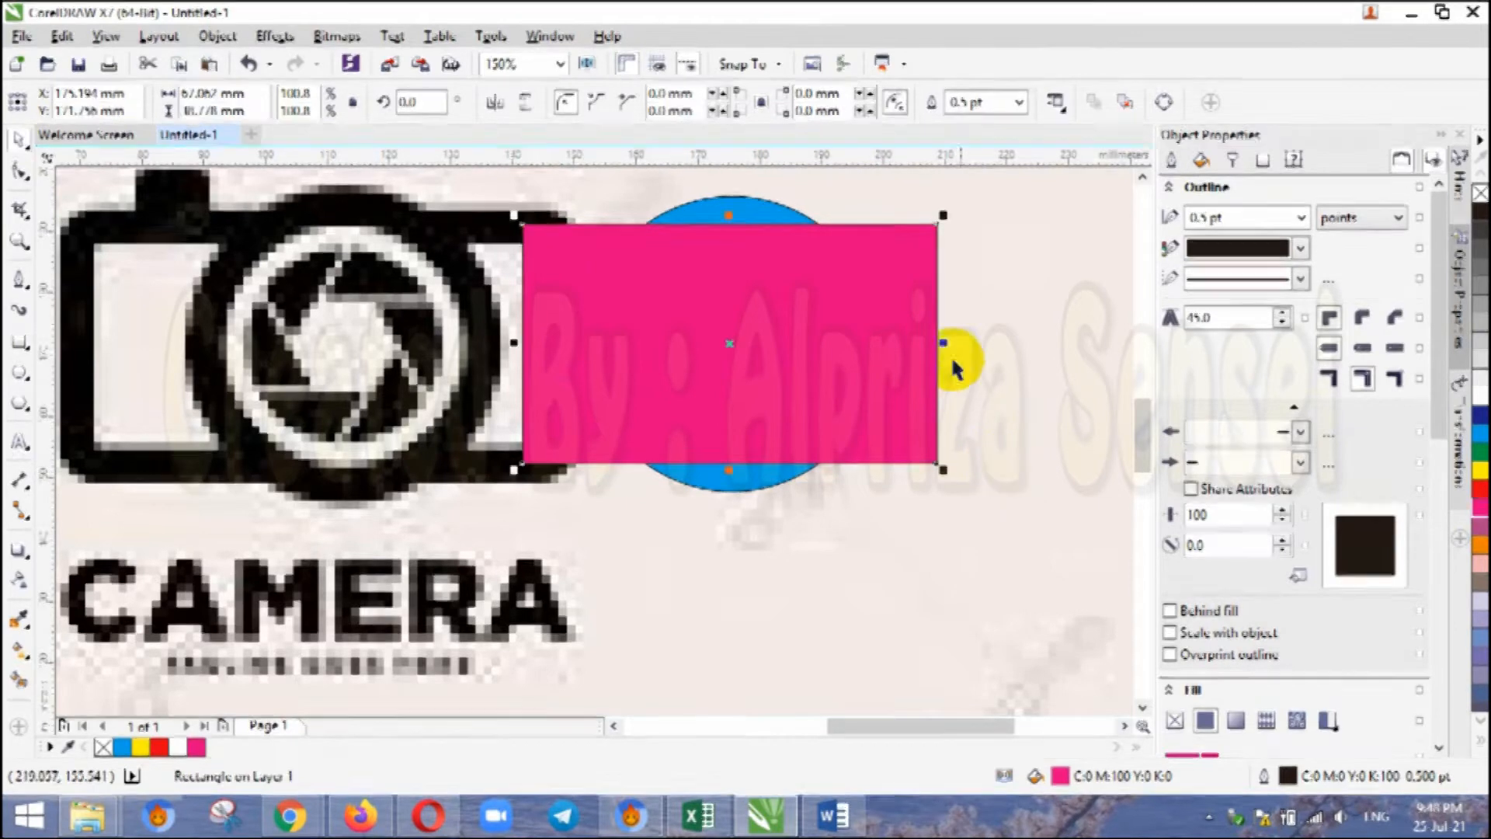
{"action": "left_click_drag", "start_coordinate": [975, 347], "coordinate": [979, 346]}
Try reordering the magenta rectangle behind the lens, to the back of the page and by single levels
{"action": "right_click", "coordinate": [835, 338]}
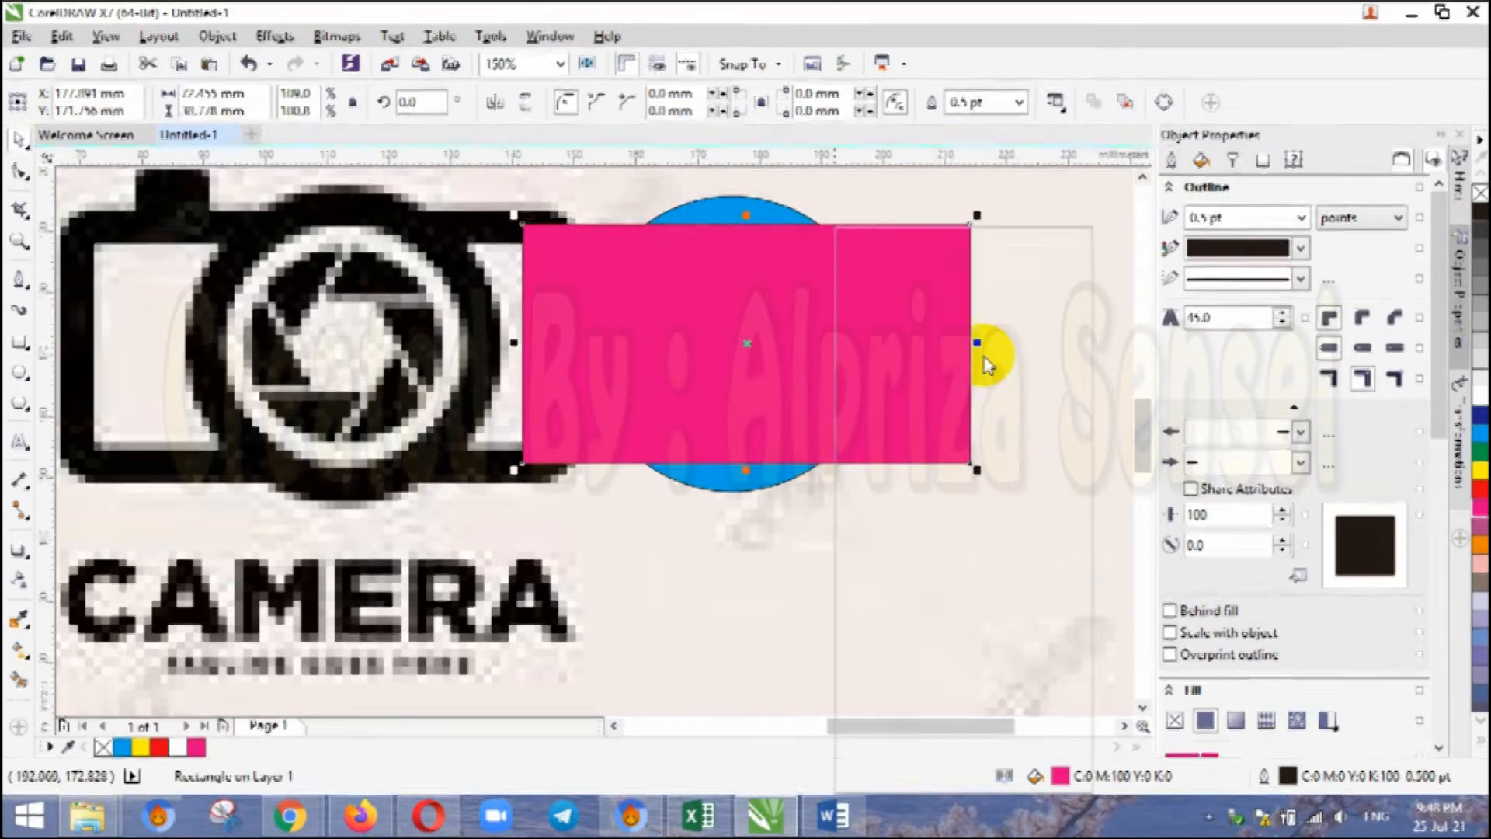
{"action": "mouse_move", "coordinate": [943, 550]}
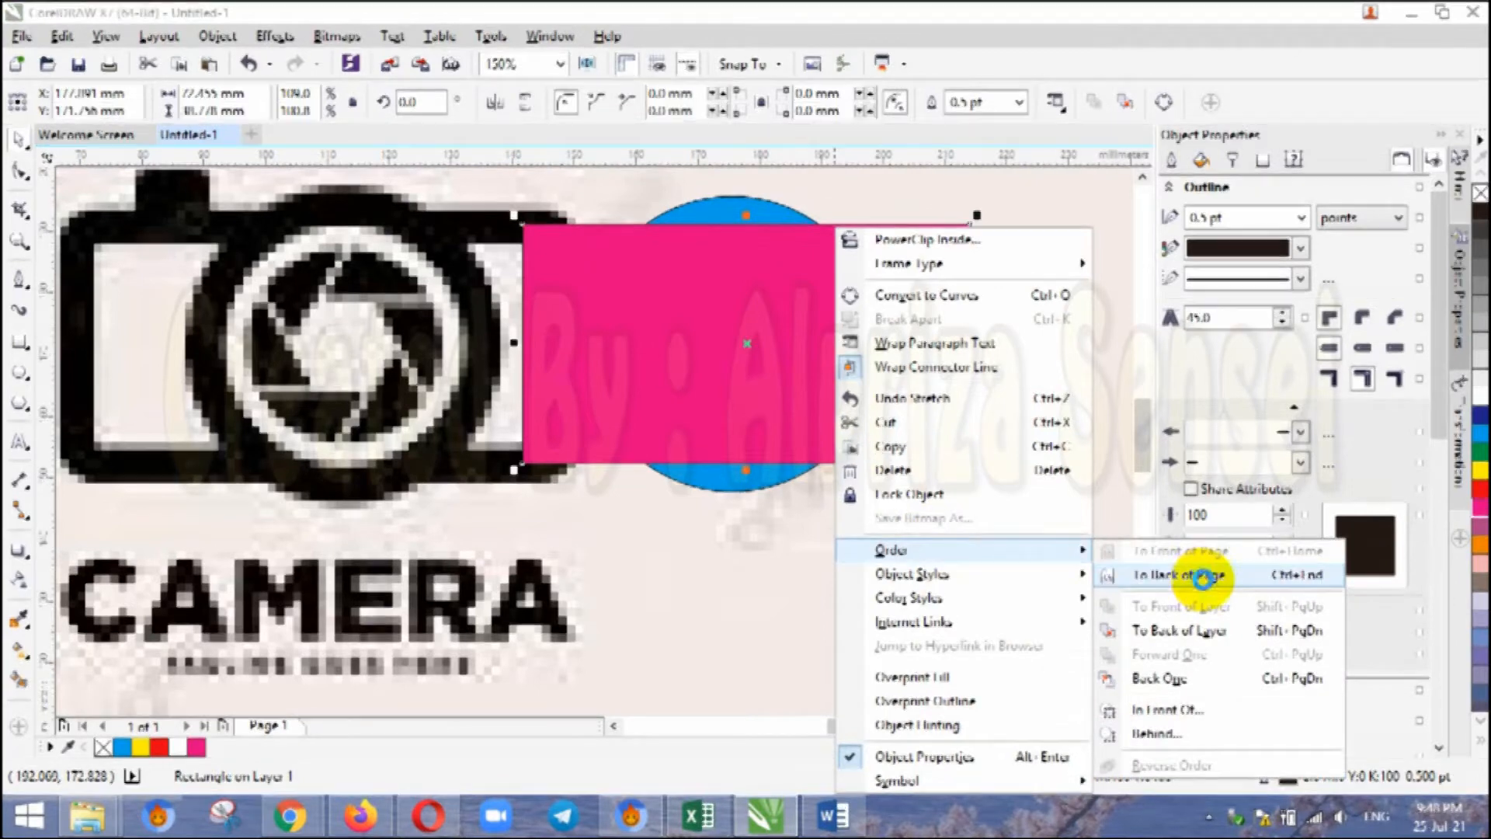
{"action": "left_click", "coordinate": [1184, 574]}
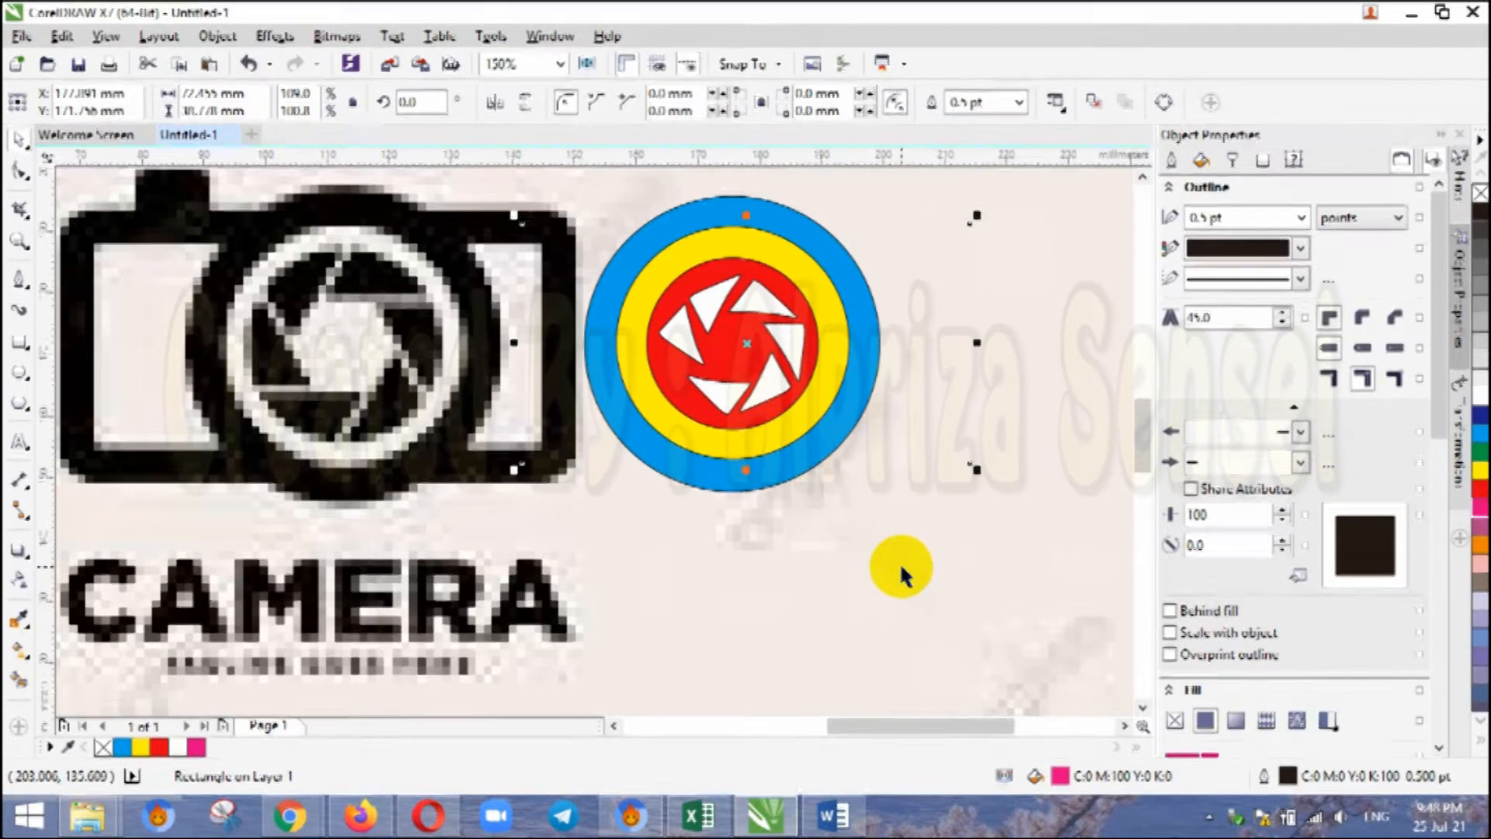
{"action": "right_click", "coordinate": [894, 412]}
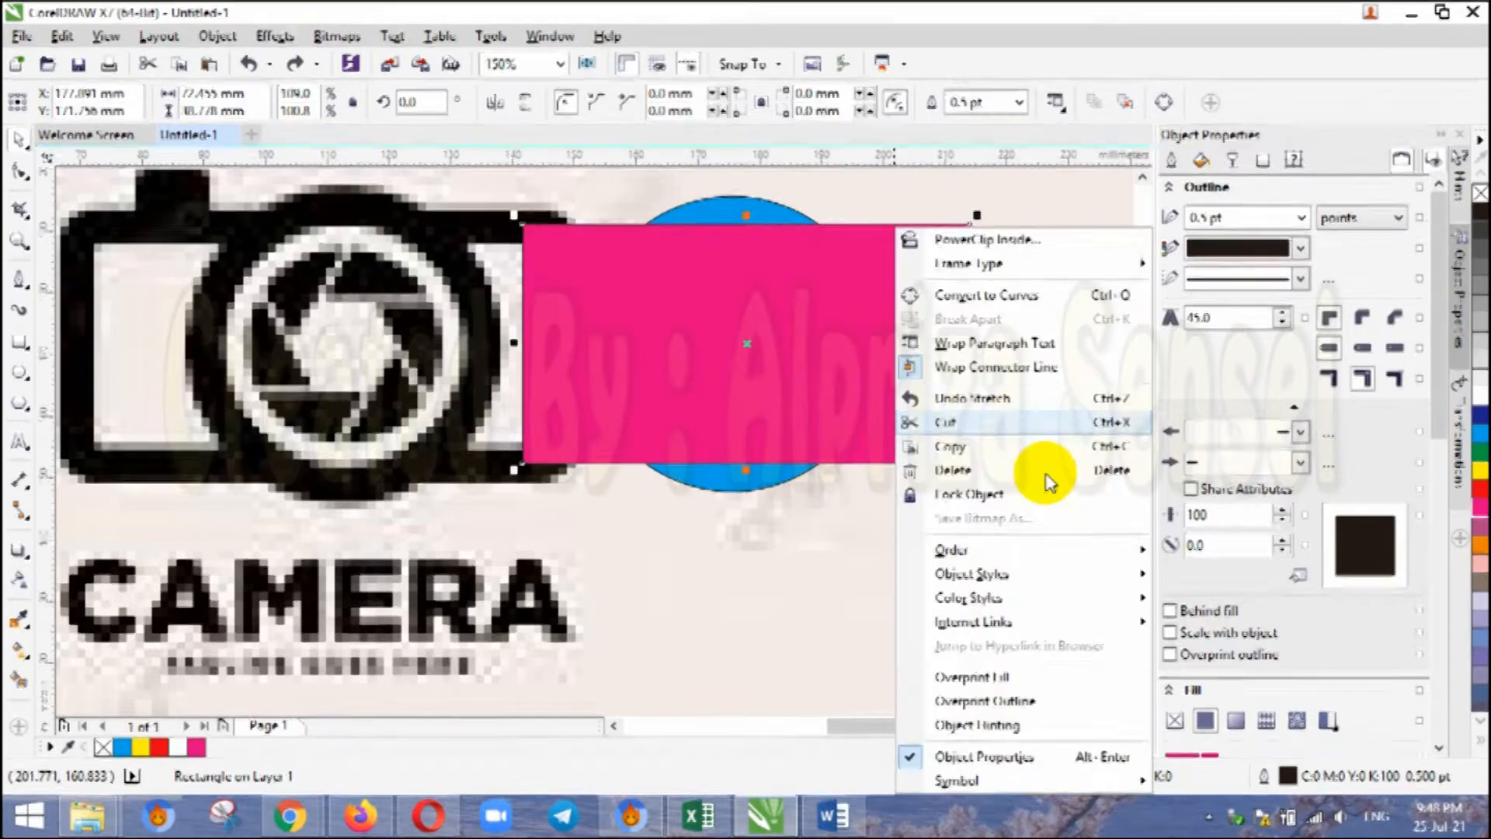
{"action": "mouse_move", "coordinate": [998, 553]}
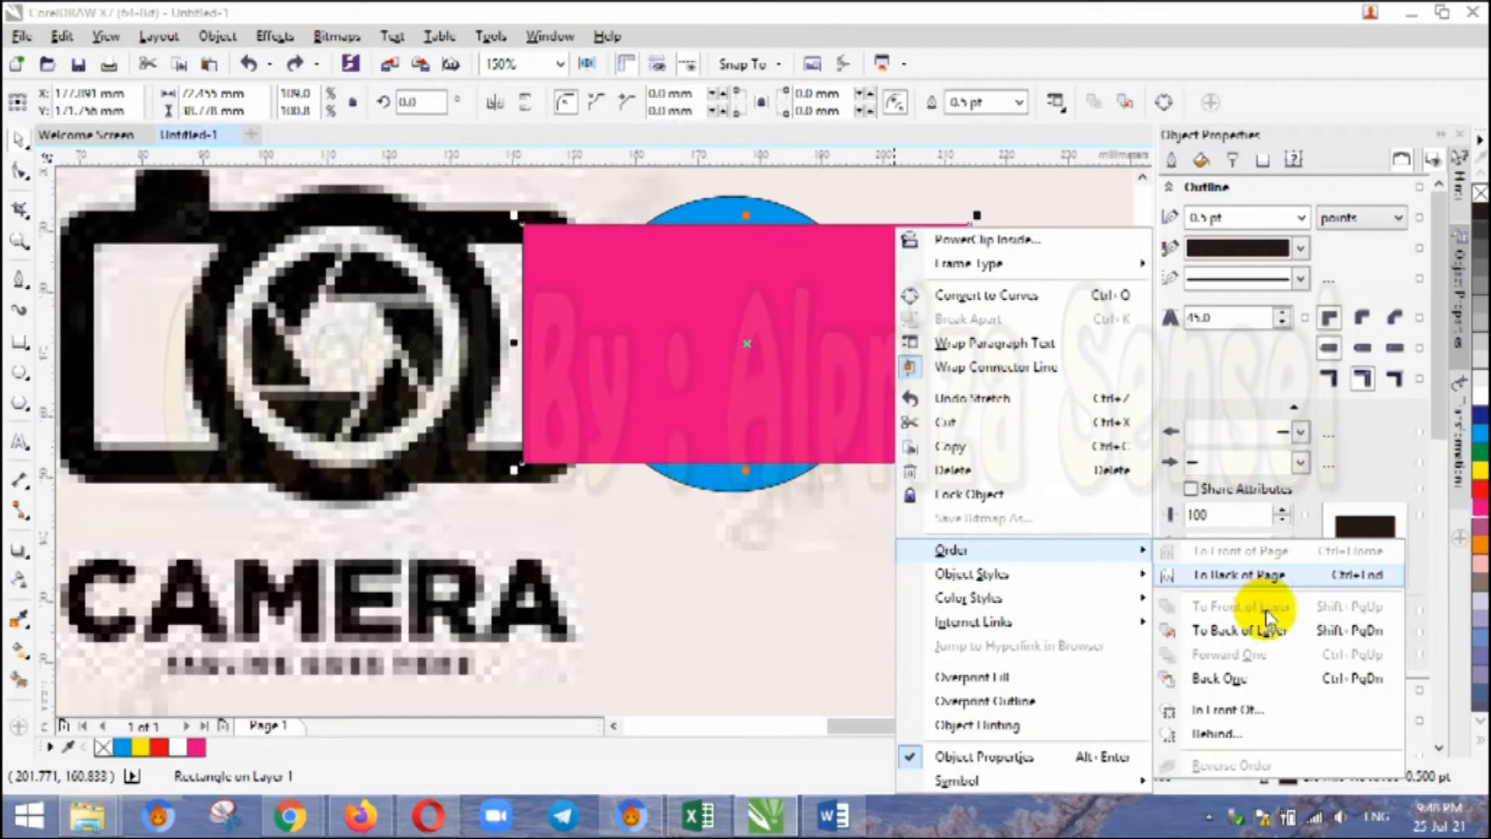
{"action": "left_click", "coordinate": [1265, 680]}
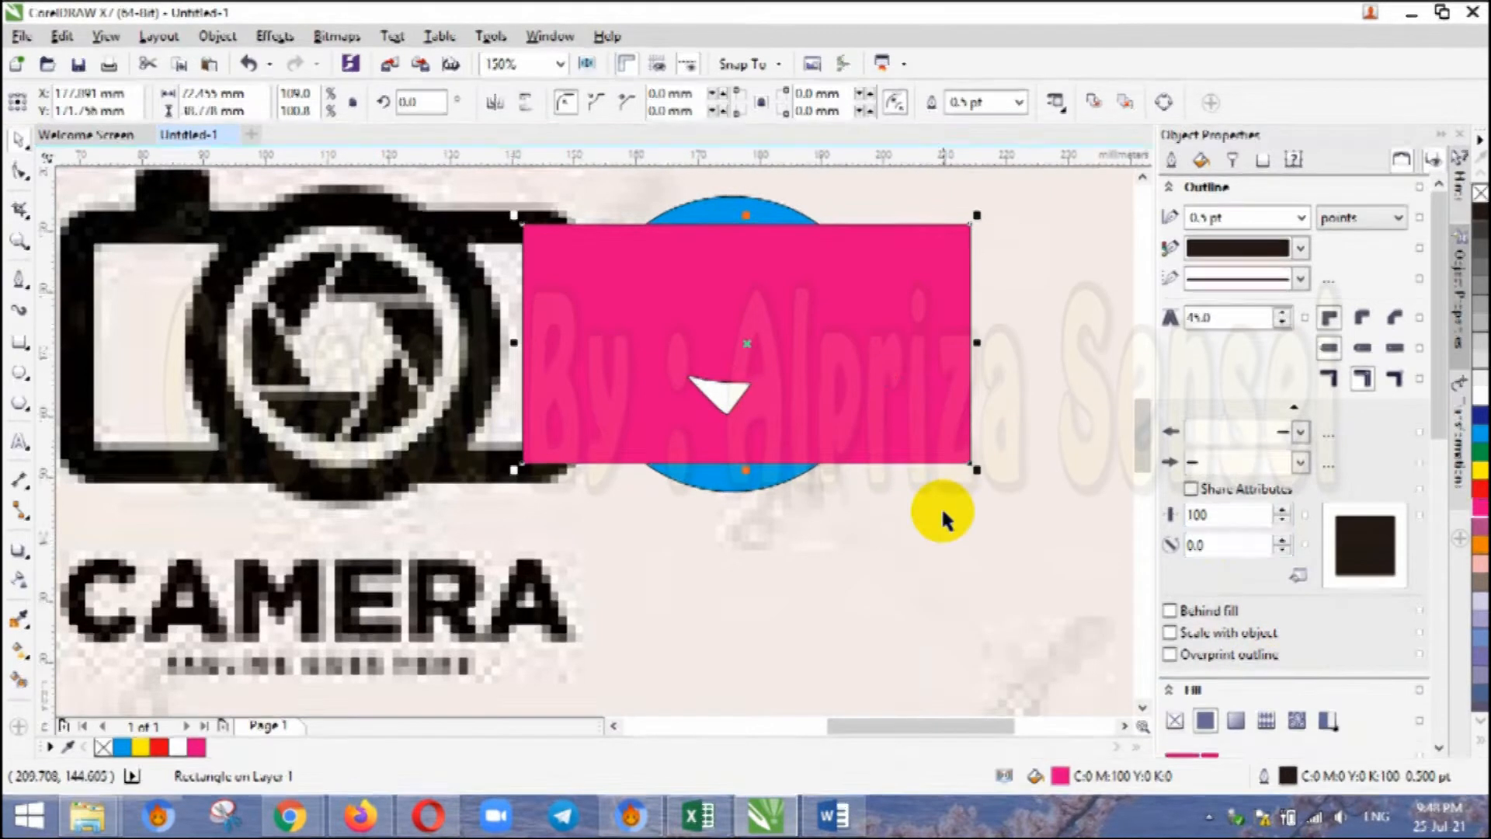
{"action": "key", "text": "ctrl+z"}
Send the magenta rectangle to the back of the page
{"action": "left_click", "coordinate": [861, 410]}
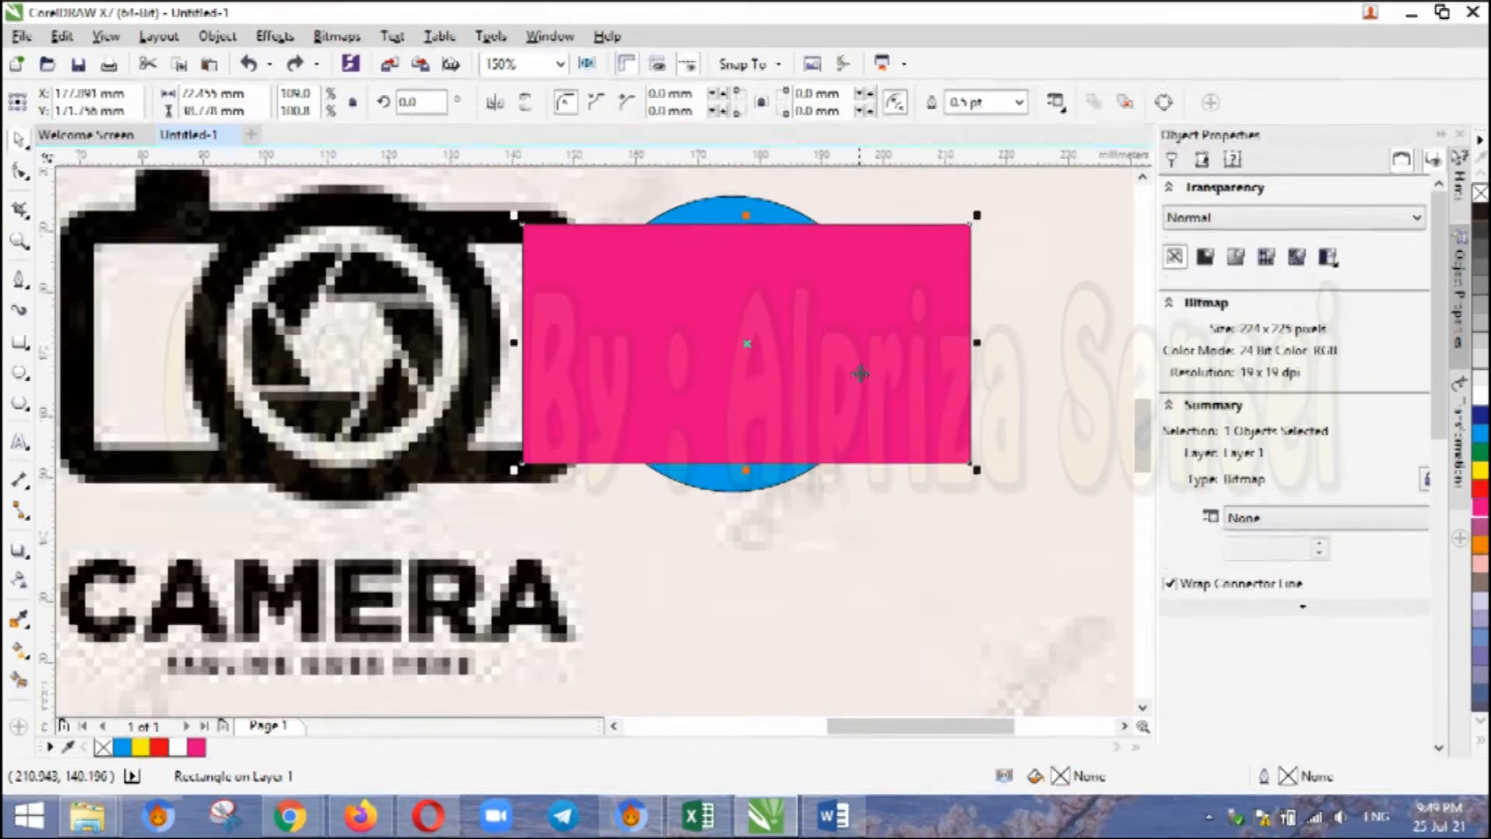
{"action": "right_click", "coordinate": [861, 376]}
{"action": "mouse_move", "coordinate": [1002, 549]}
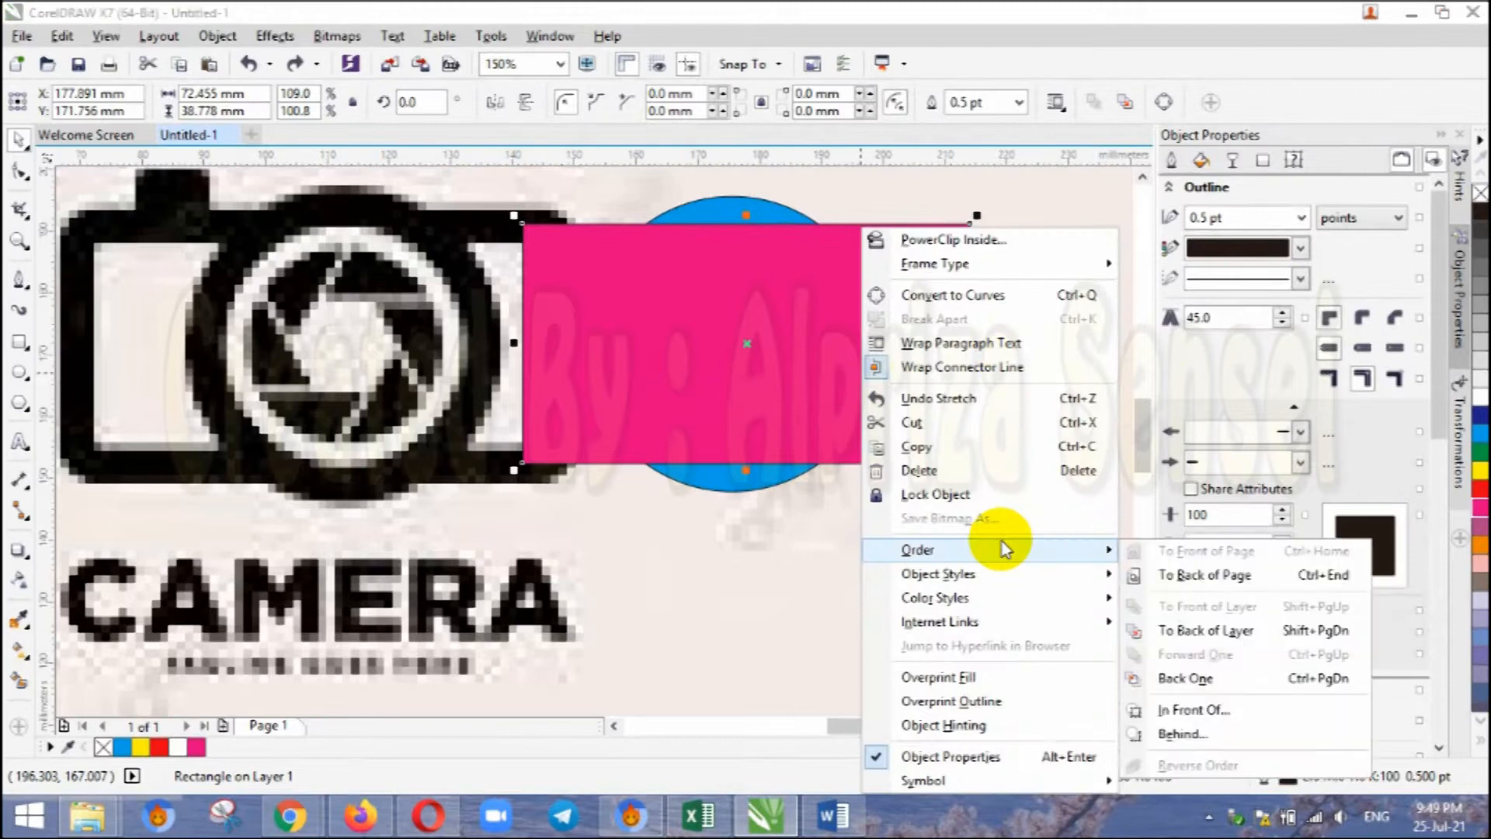
{"action": "left_click", "coordinate": [1218, 574]}
{"action": "left_click", "coordinate": [975, 384]}
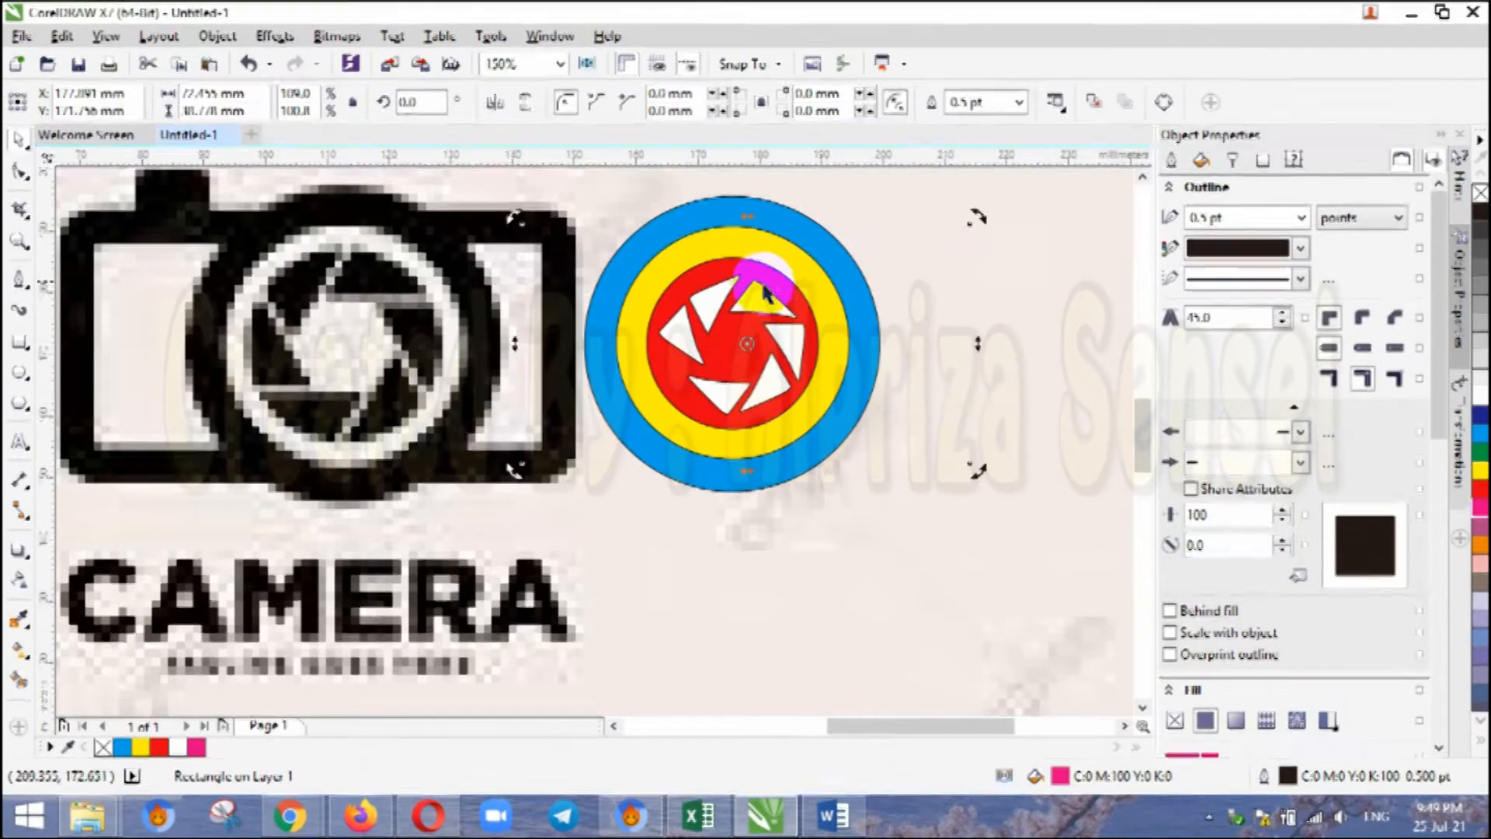
Select the magenta rectangle together with all the lens circles and white blades, and group them
{"action": "scroll", "coordinate": [963, 287], "scroll_direction": "down", "scroll_amount": 2}
{"action": "left_click", "coordinate": [963, 287]}
{"action": "left_click_drag", "start_coordinate": [971, 260], "coordinate": [743, 365]}
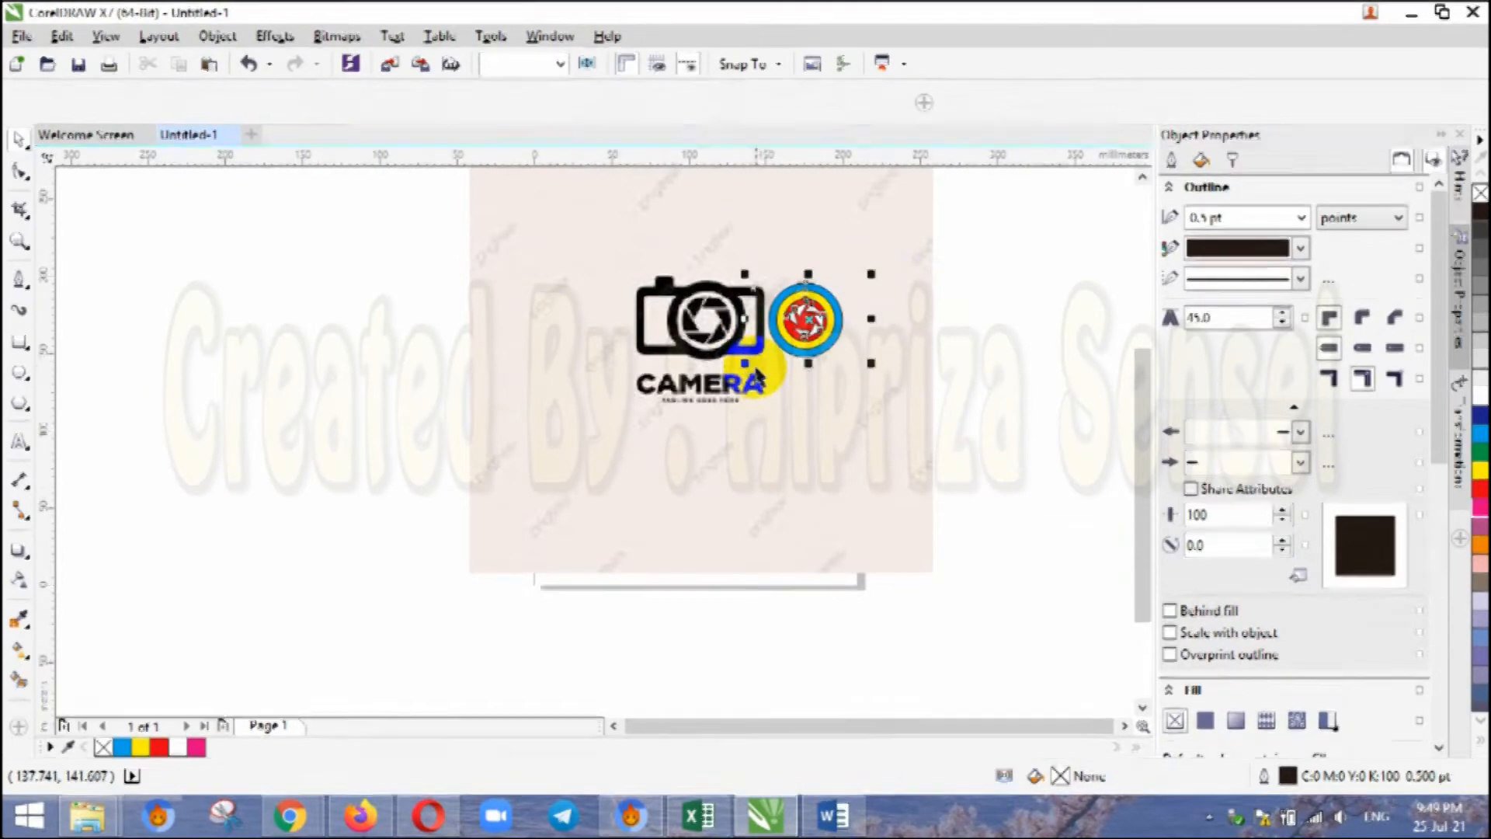
{"action": "key", "text": "ctrl+g"}
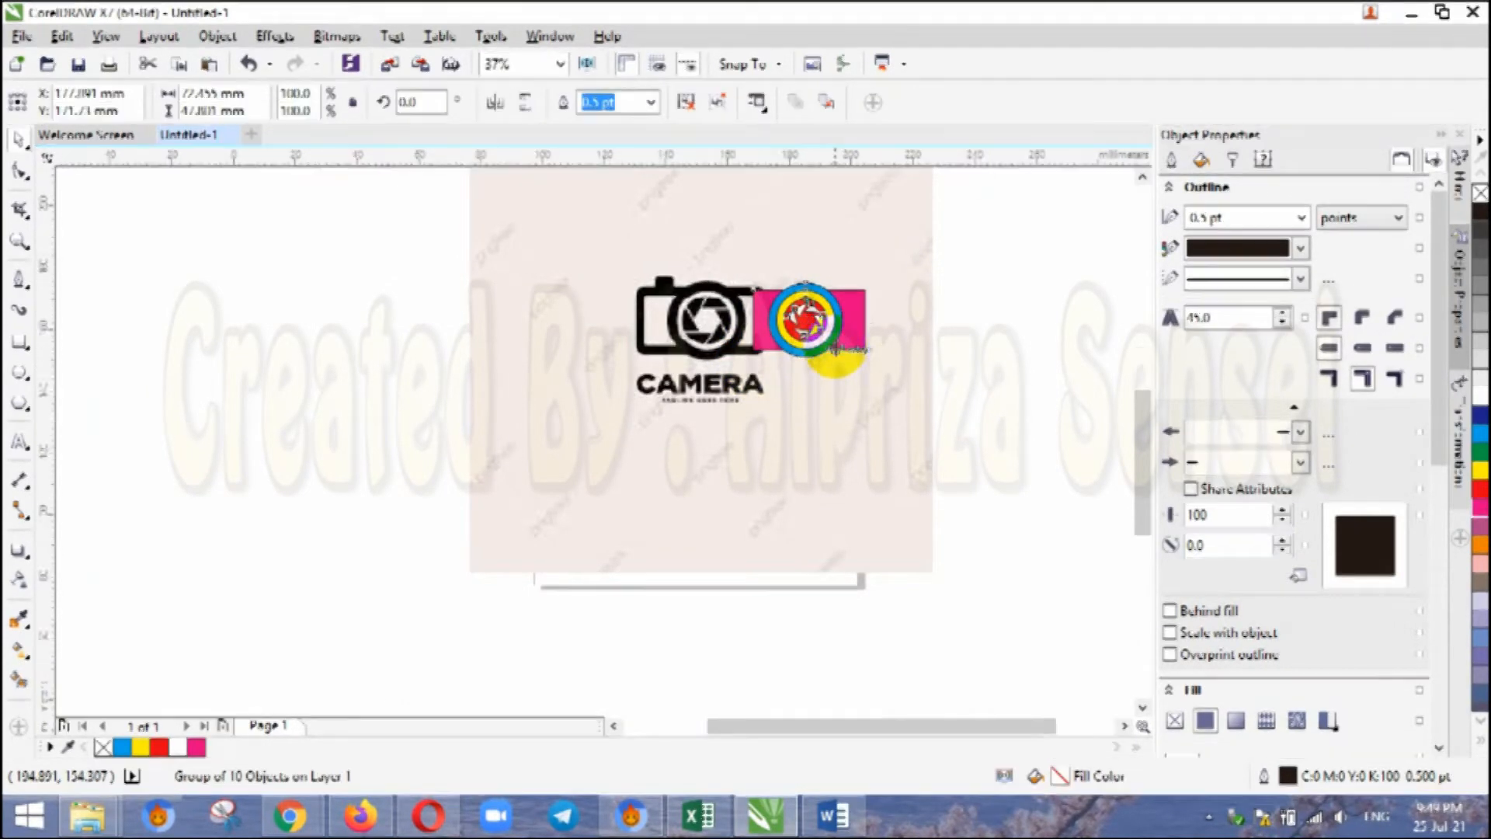
Try filling the grouped camera artwork with green
{"action": "scroll", "coordinate": [835, 358], "scroll_direction": "up", "scroll_amount": 4}
{"action": "left_click", "coordinate": [925, 339]}
{"action": "left_click", "coordinate": [996, 369]}
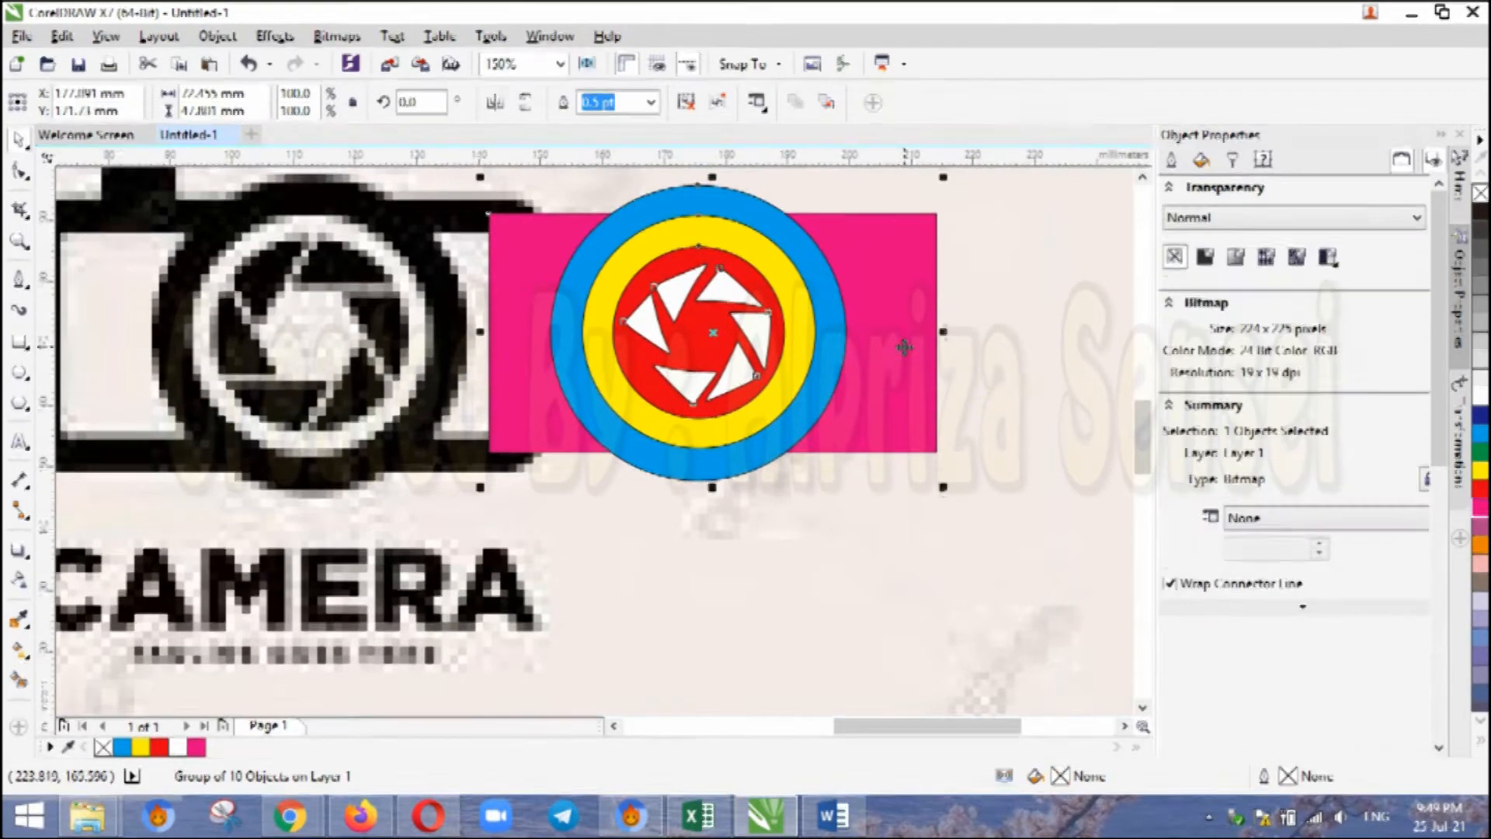
{"action": "left_click", "coordinate": [905, 342]}
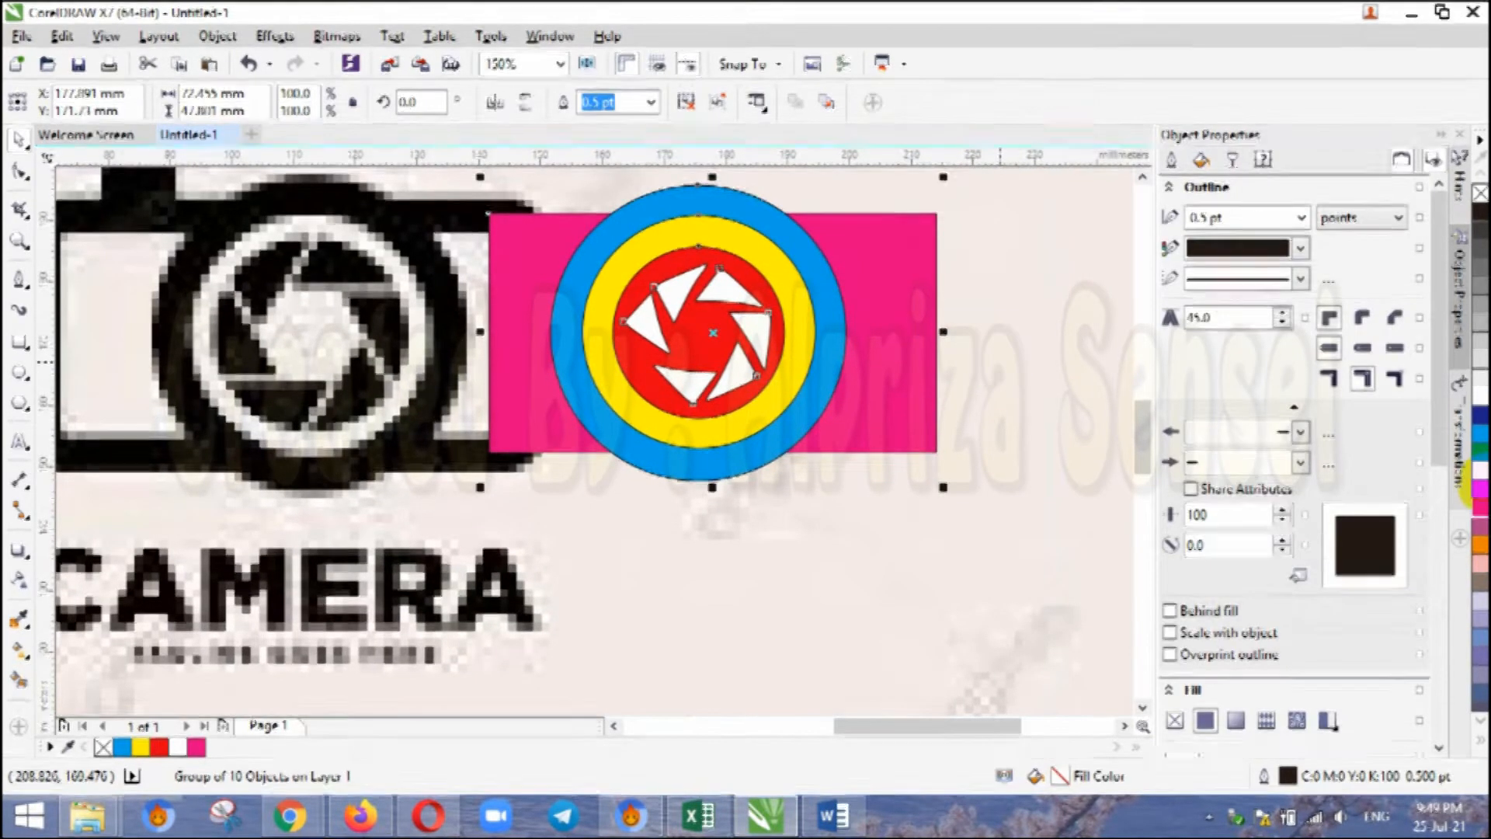
{"action": "left_click", "coordinate": [1480, 451]}
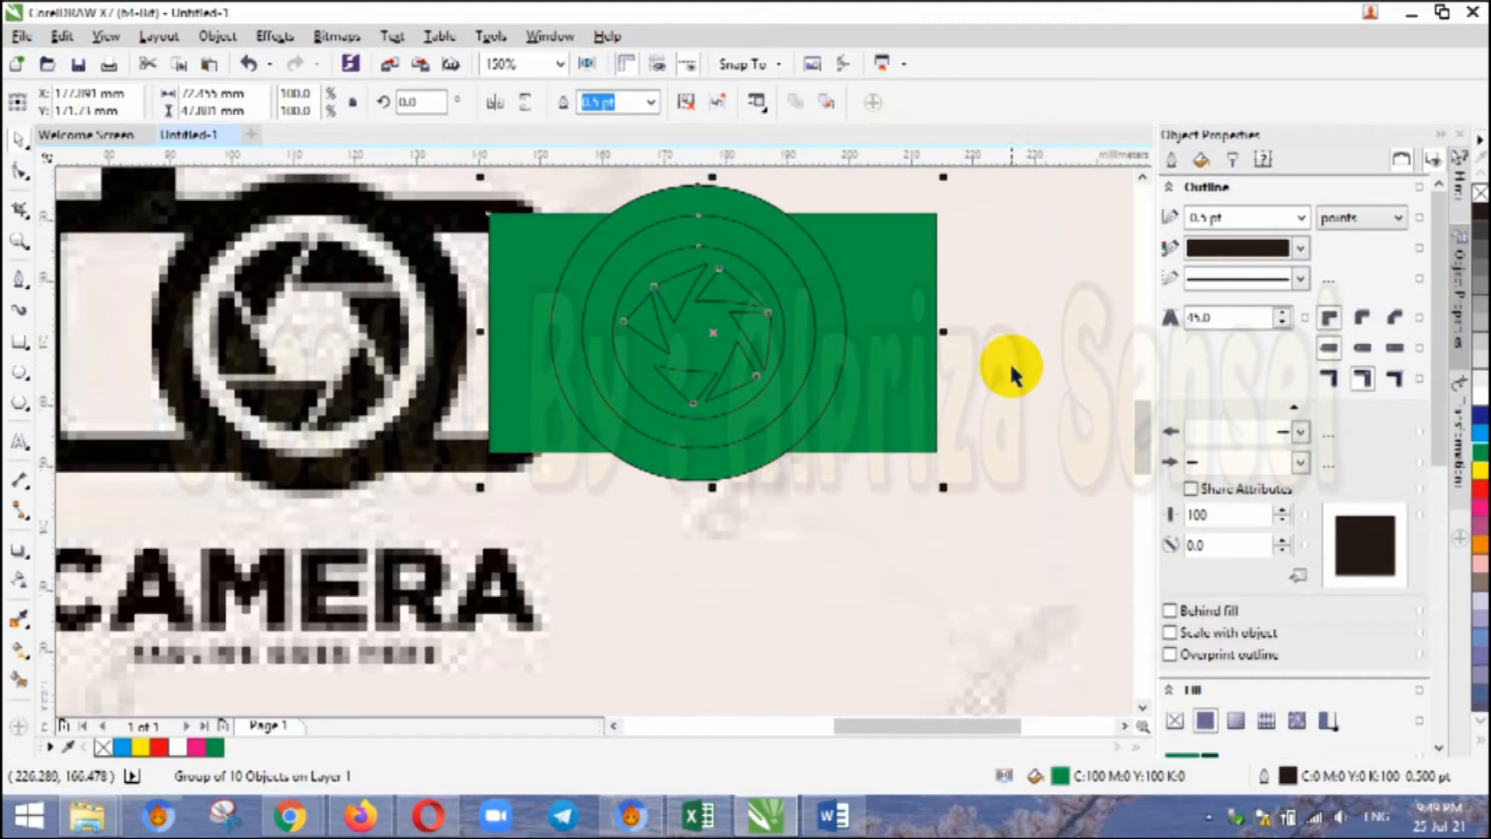
{"action": "key", "text": "ctrl+z"}
{"action": "left_click", "coordinate": [1037, 399]}
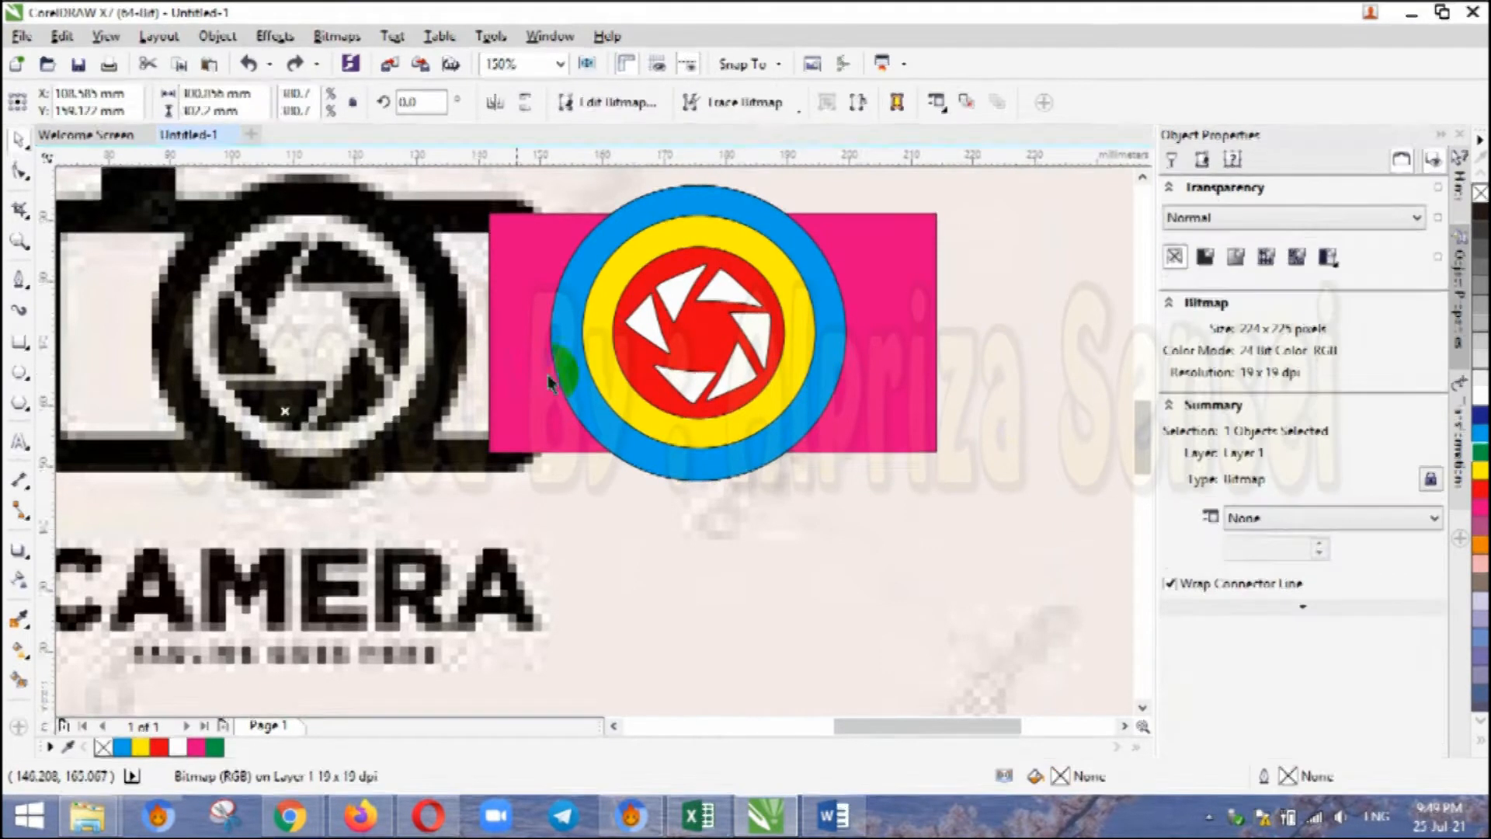
Draw a green-filled rectangle about 76.6 x 43 mm around the magenta body and send it to the back of the page
{"action": "left_click", "coordinate": [20, 342]}
{"action": "left_click_drag", "start_coordinate": [479, 204], "coordinate": [954, 470]}
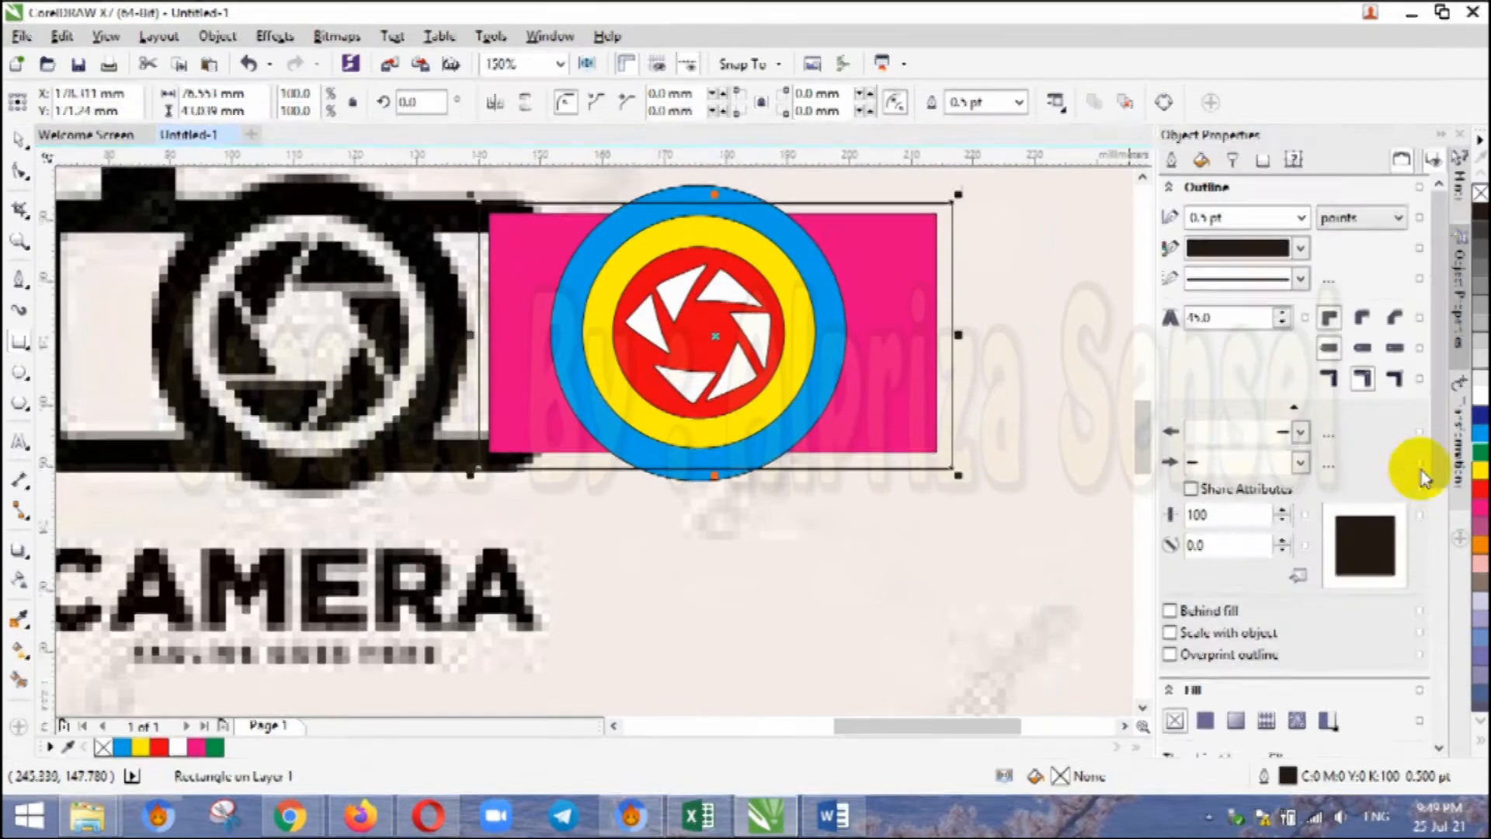
{"action": "left_click", "coordinate": [1483, 458]}
{"action": "right_click", "coordinate": [890, 365]}
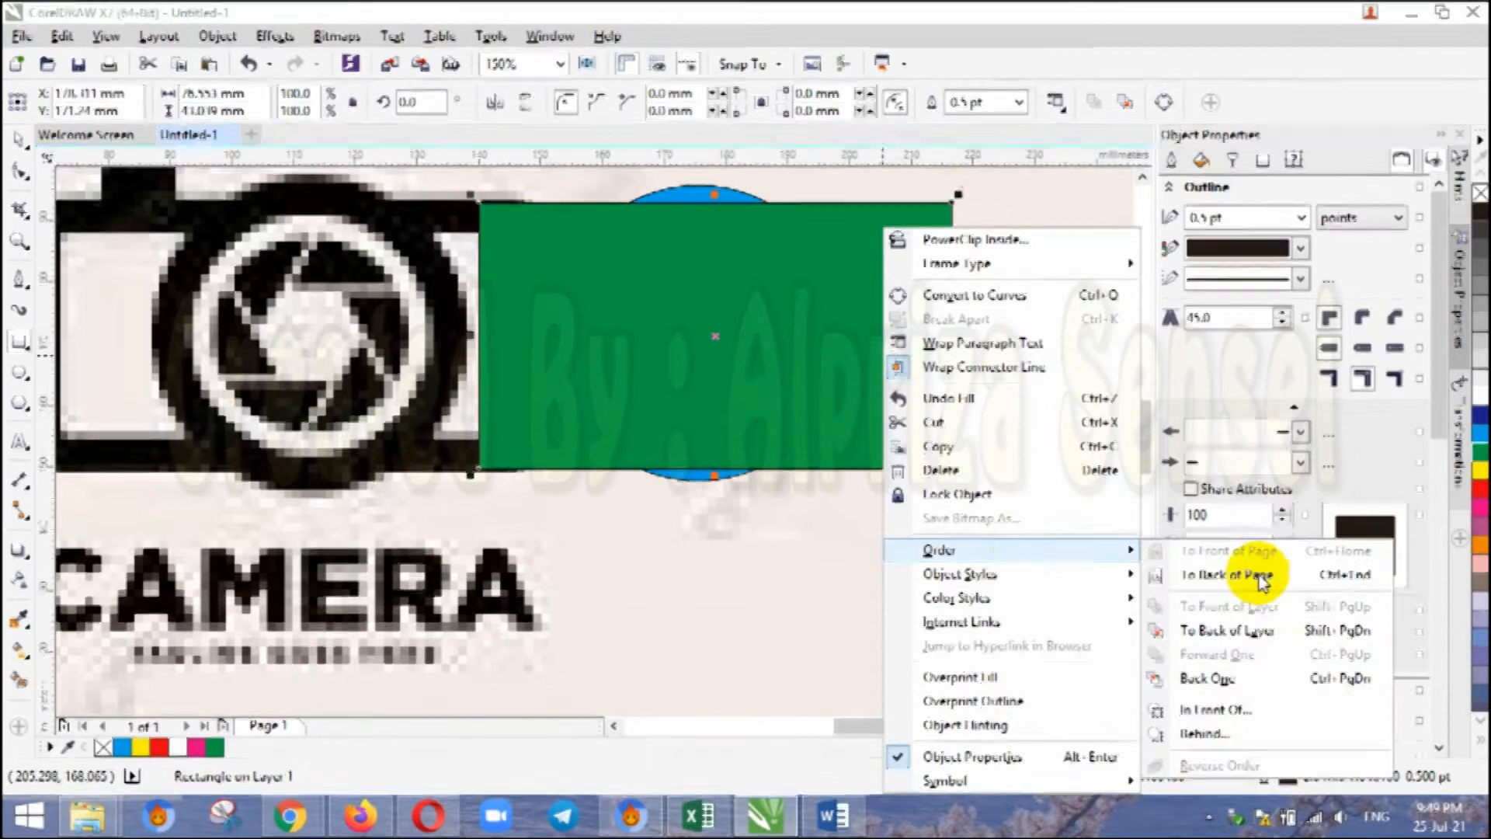
{"action": "left_click", "coordinate": [1243, 590]}
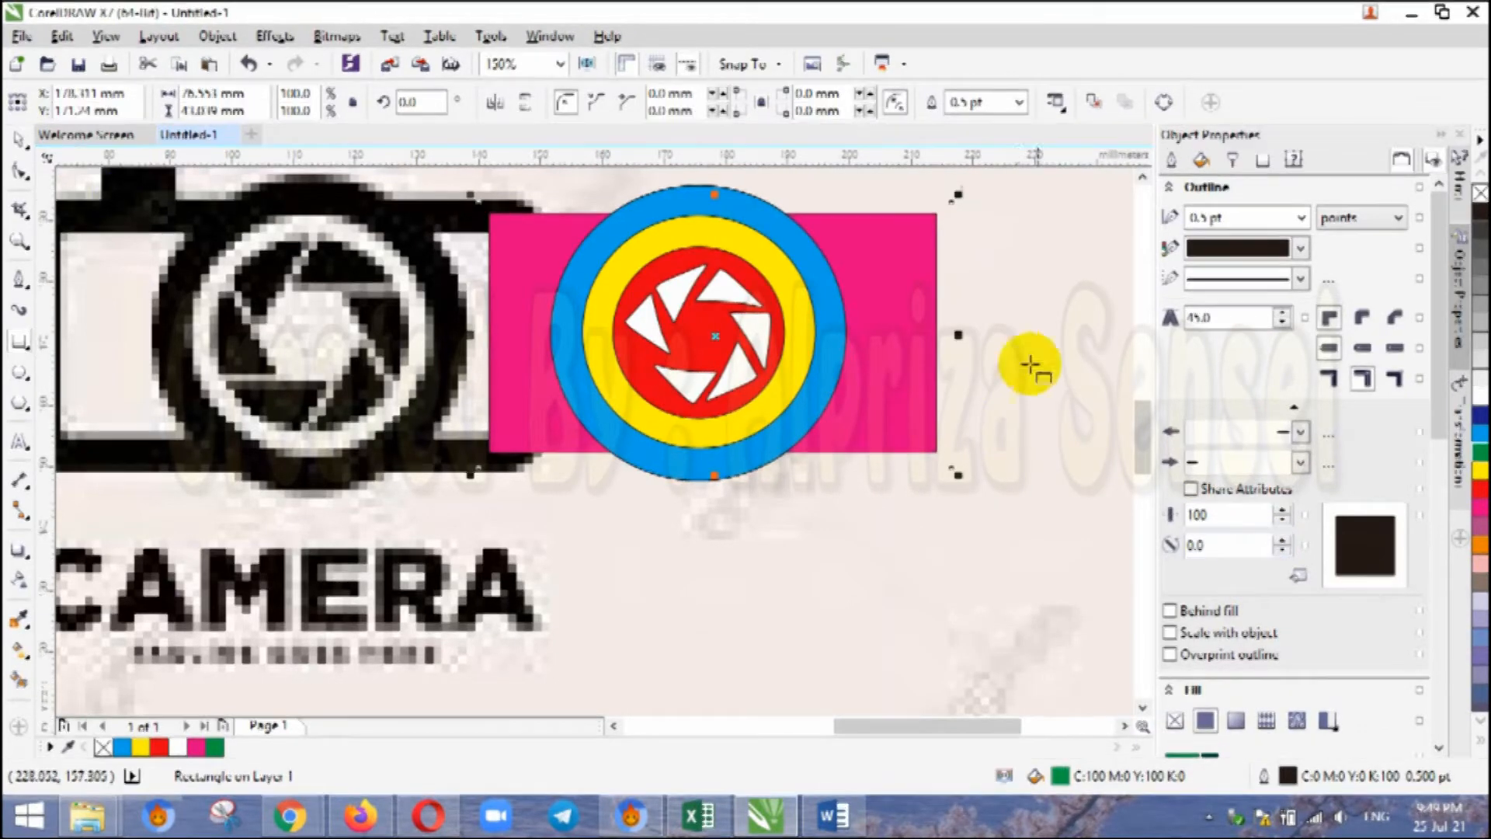
Delete the reference camera bitmap
{"action": "left_click", "coordinate": [21, 142]}
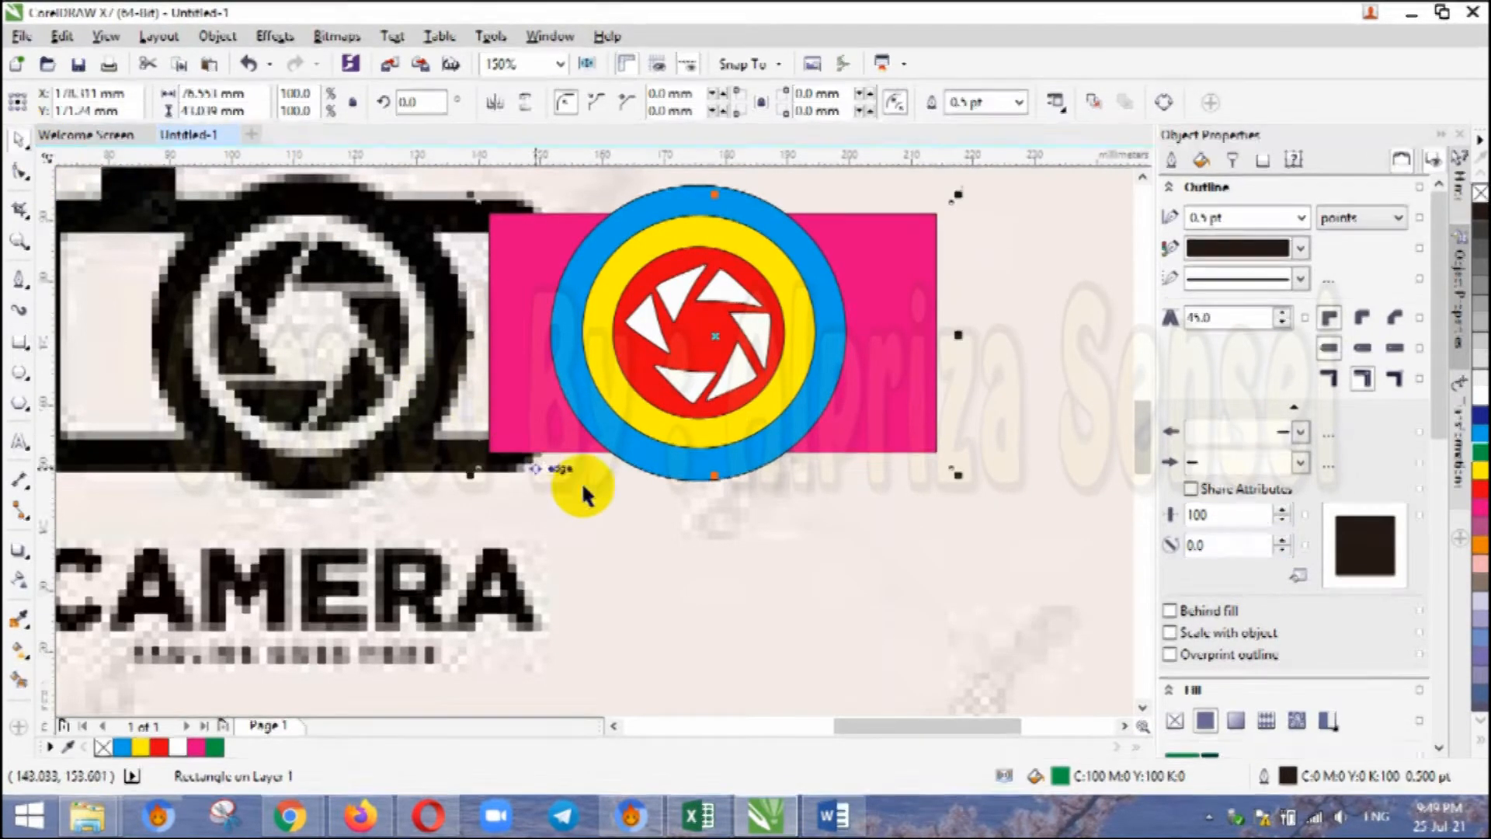
{"action": "left_click", "coordinate": [726, 560]}
{"action": "key", "text": "Delete"}
Enlarge the green rectangle to about 78.1 x 43.9 mm and reposition it as an even border around the magenta body
{"action": "left_click", "coordinate": [946, 405]}
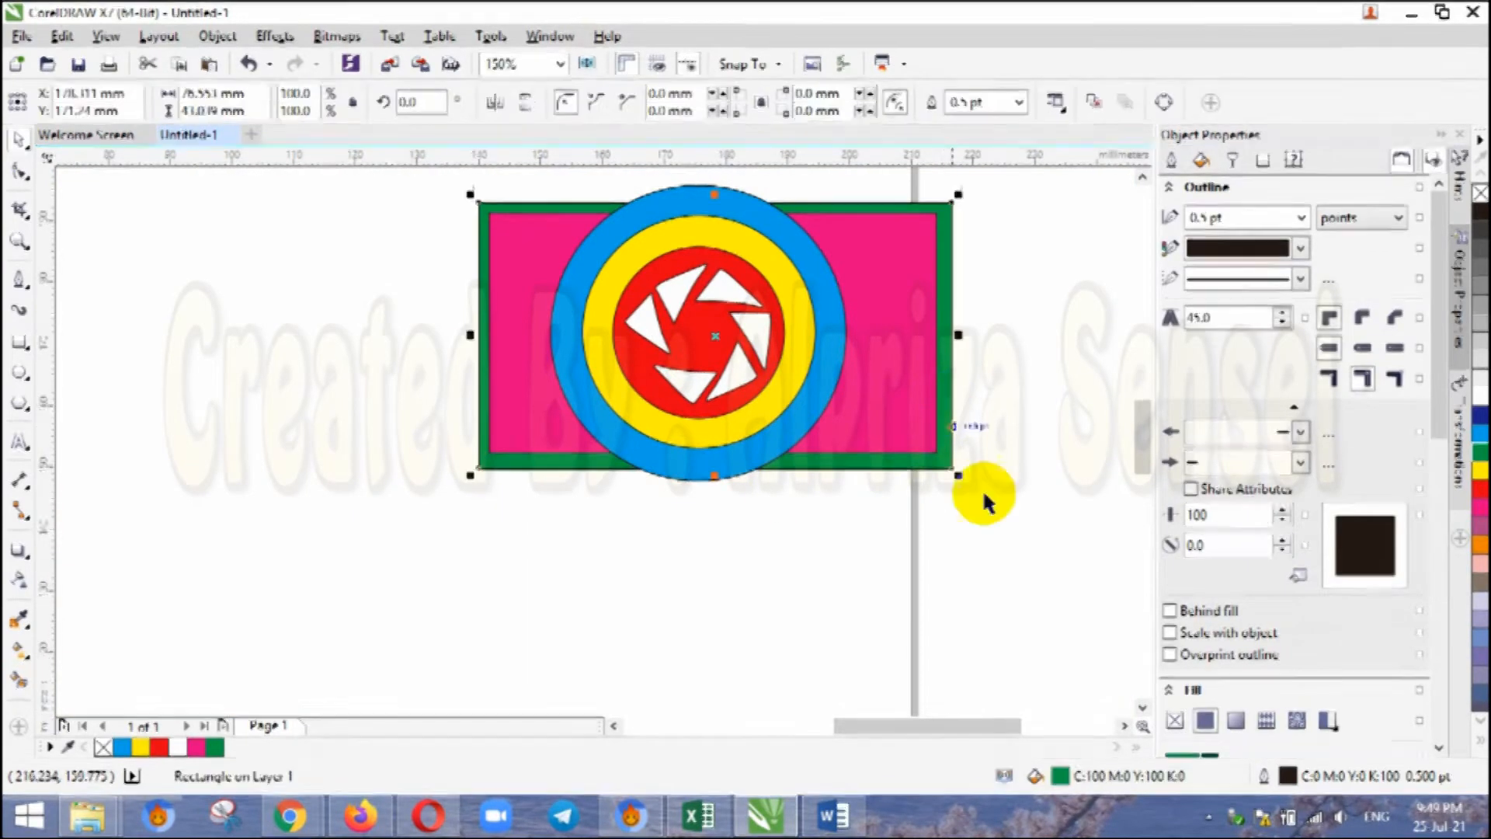
{"action": "left_click_drag", "start_coordinate": [958, 475], "coordinate": [944, 437]}
{"action": "left_click_drag", "start_coordinate": [978, 489], "coordinate": [969, 476]}
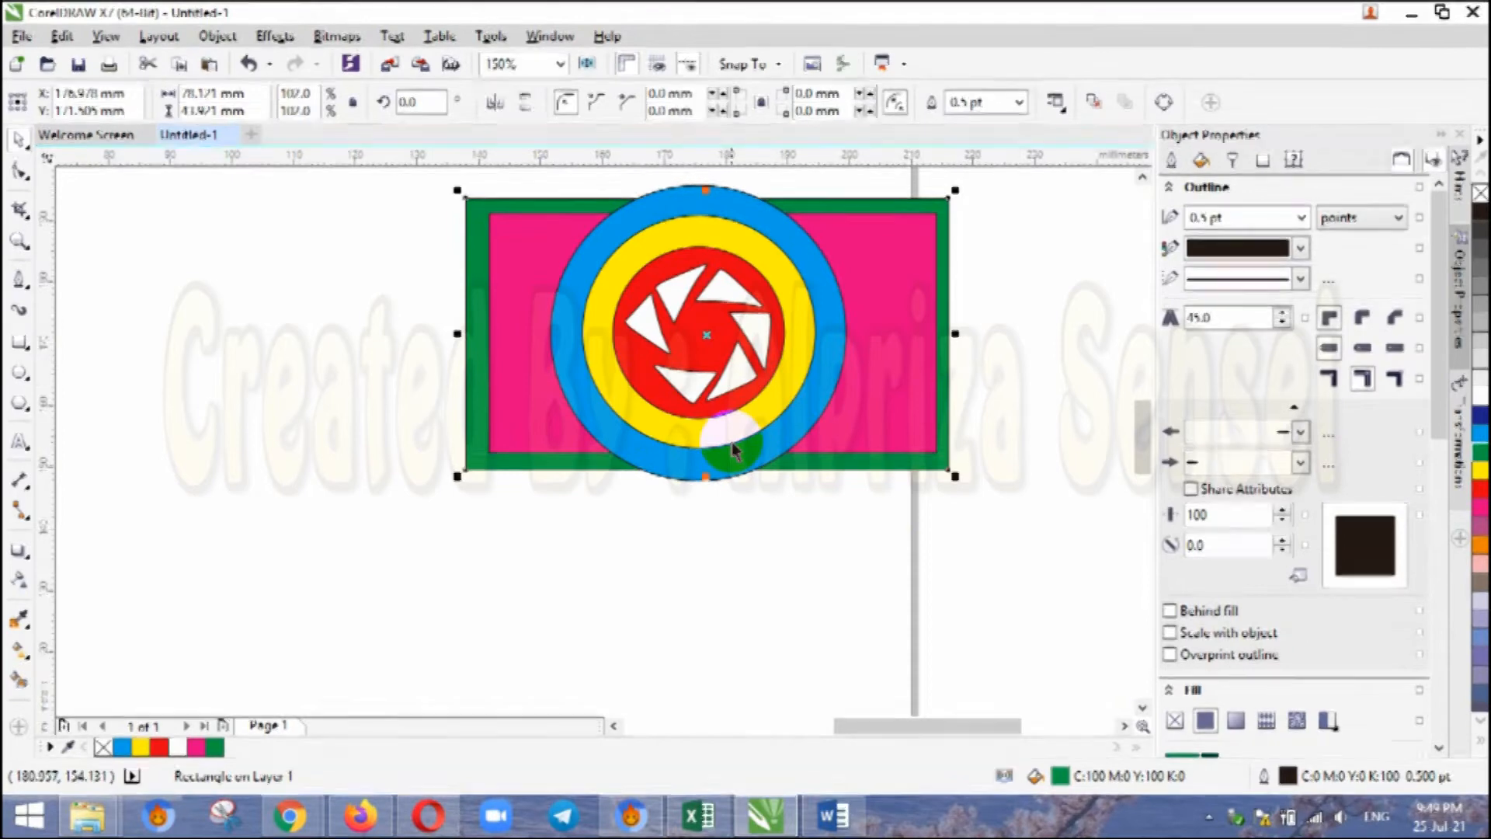
{"action": "left_click_drag", "start_coordinate": [734, 449], "coordinate": [737, 449]}
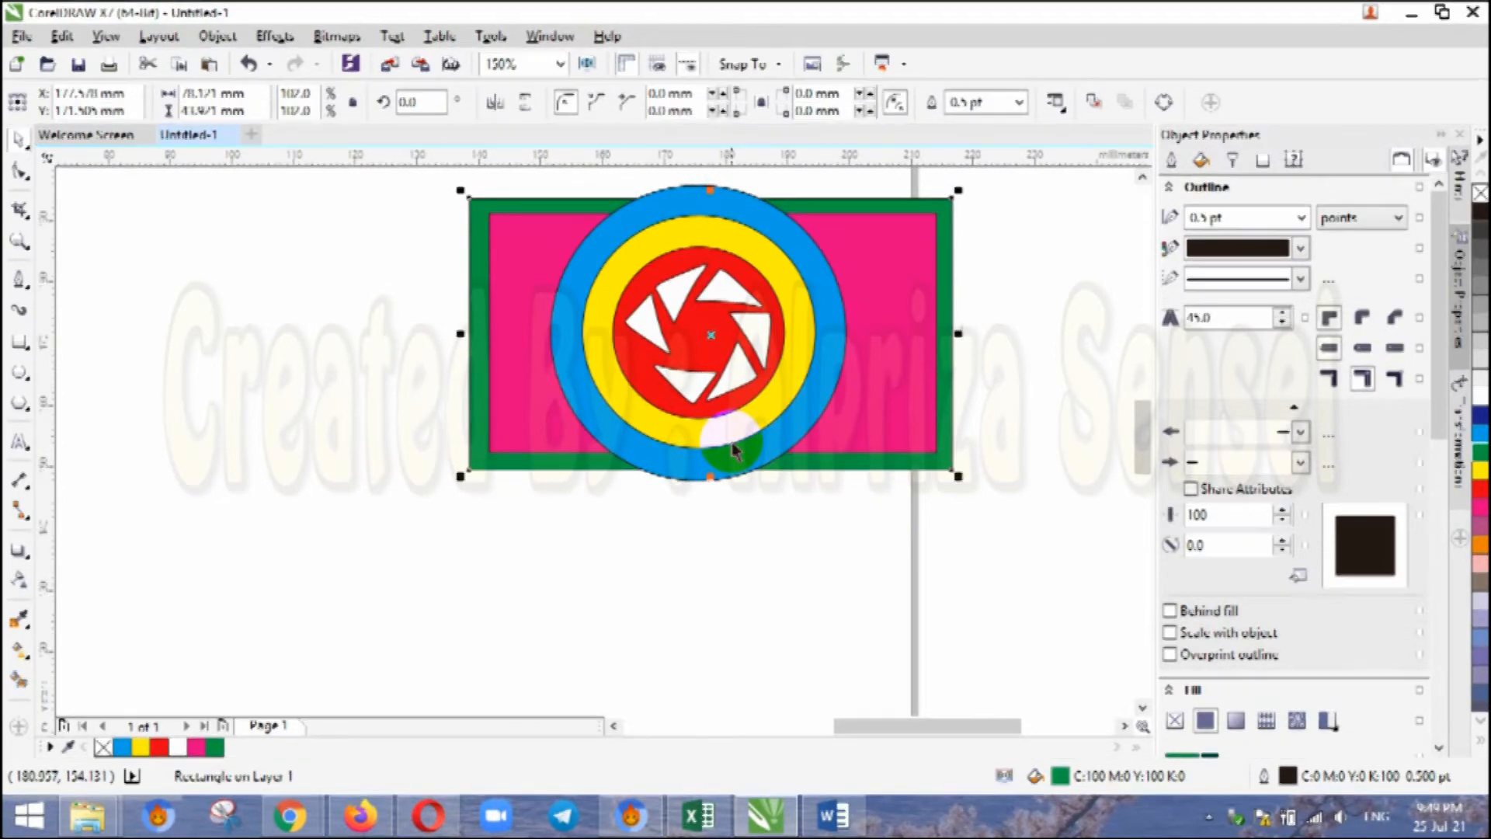
Round all four corners of the green rectangle with the Shape tool to a radius of about 3.5 mm
{"action": "left_click", "coordinate": [21, 177]}
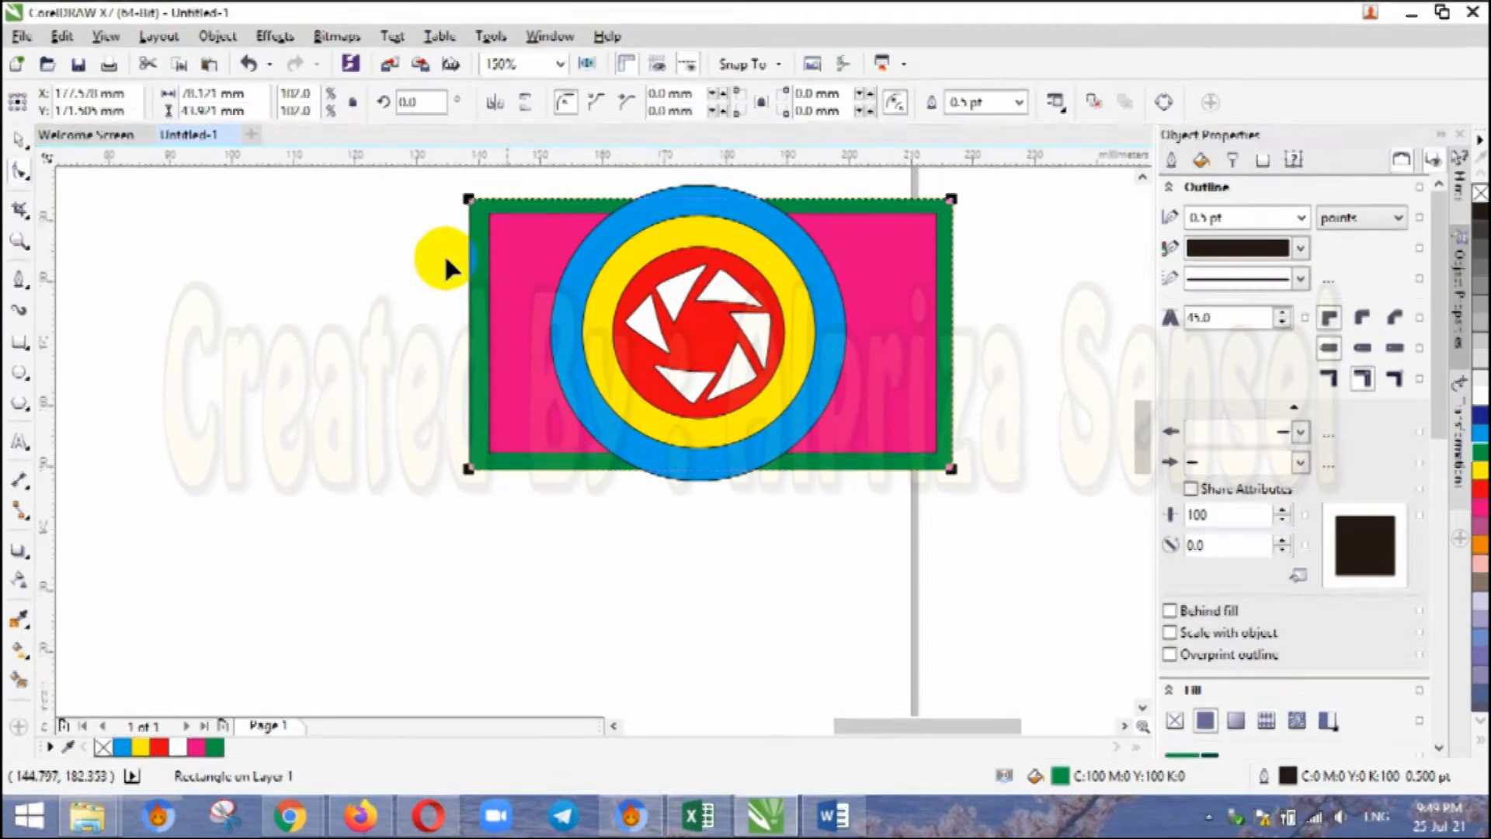
{"action": "left_click", "coordinate": [482, 192]}
{"action": "left_click_drag", "start_coordinate": [482, 190], "coordinate": [493, 191]}
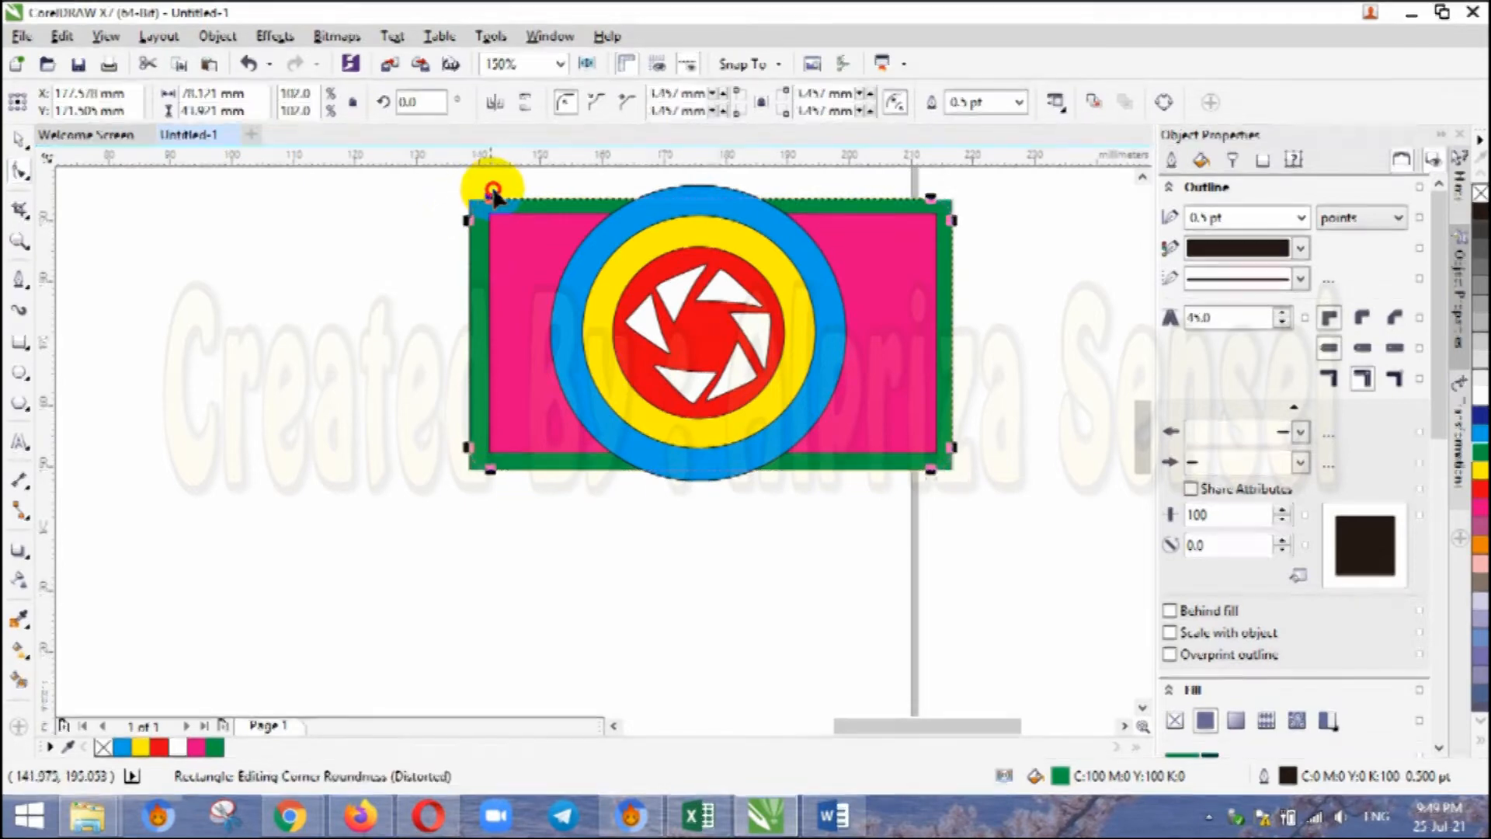
{"action": "left_click", "coordinate": [536, 242]}
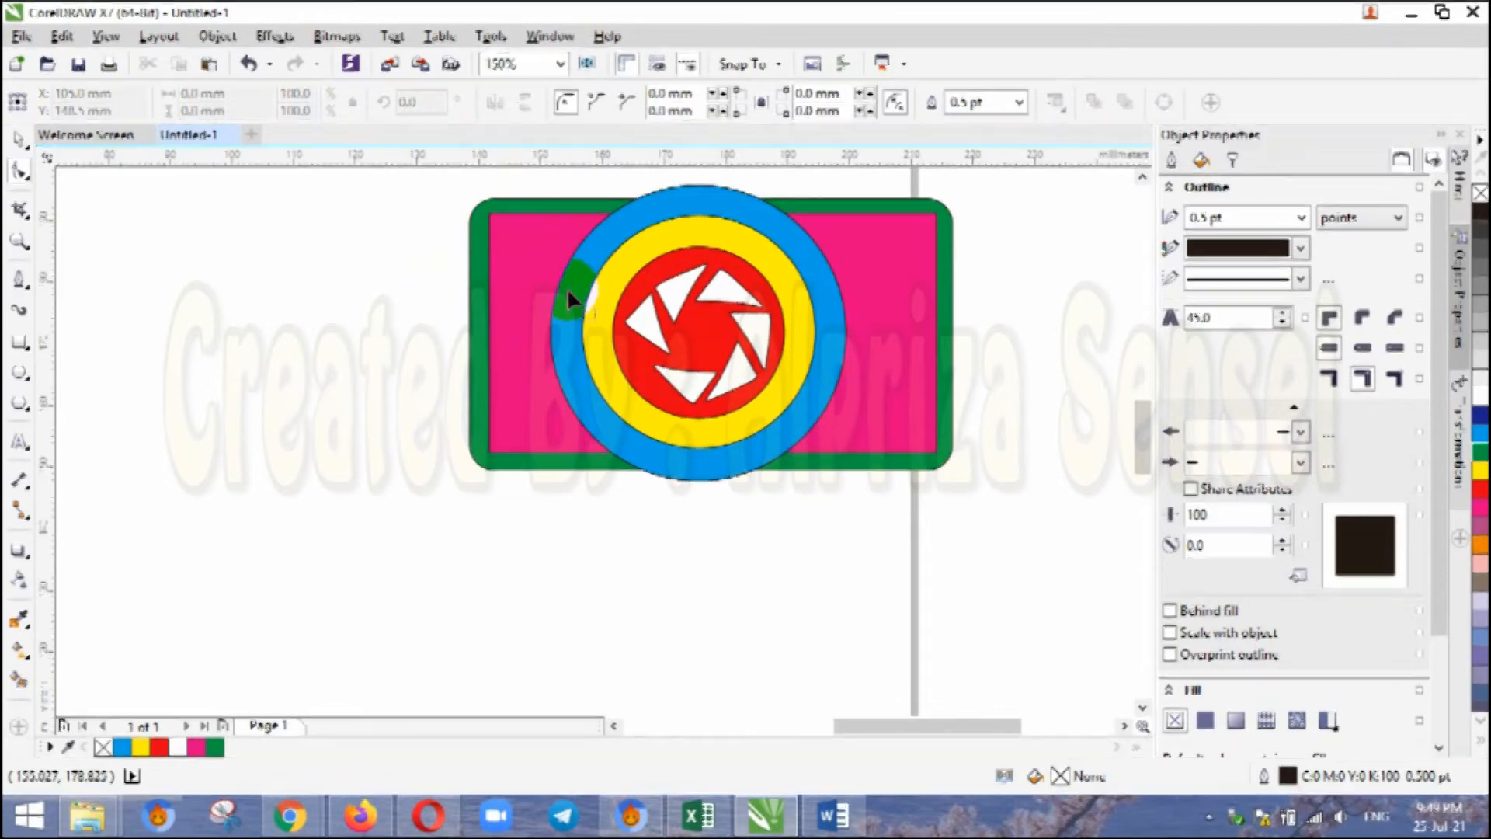
{"action": "left_click", "coordinate": [19, 140]}
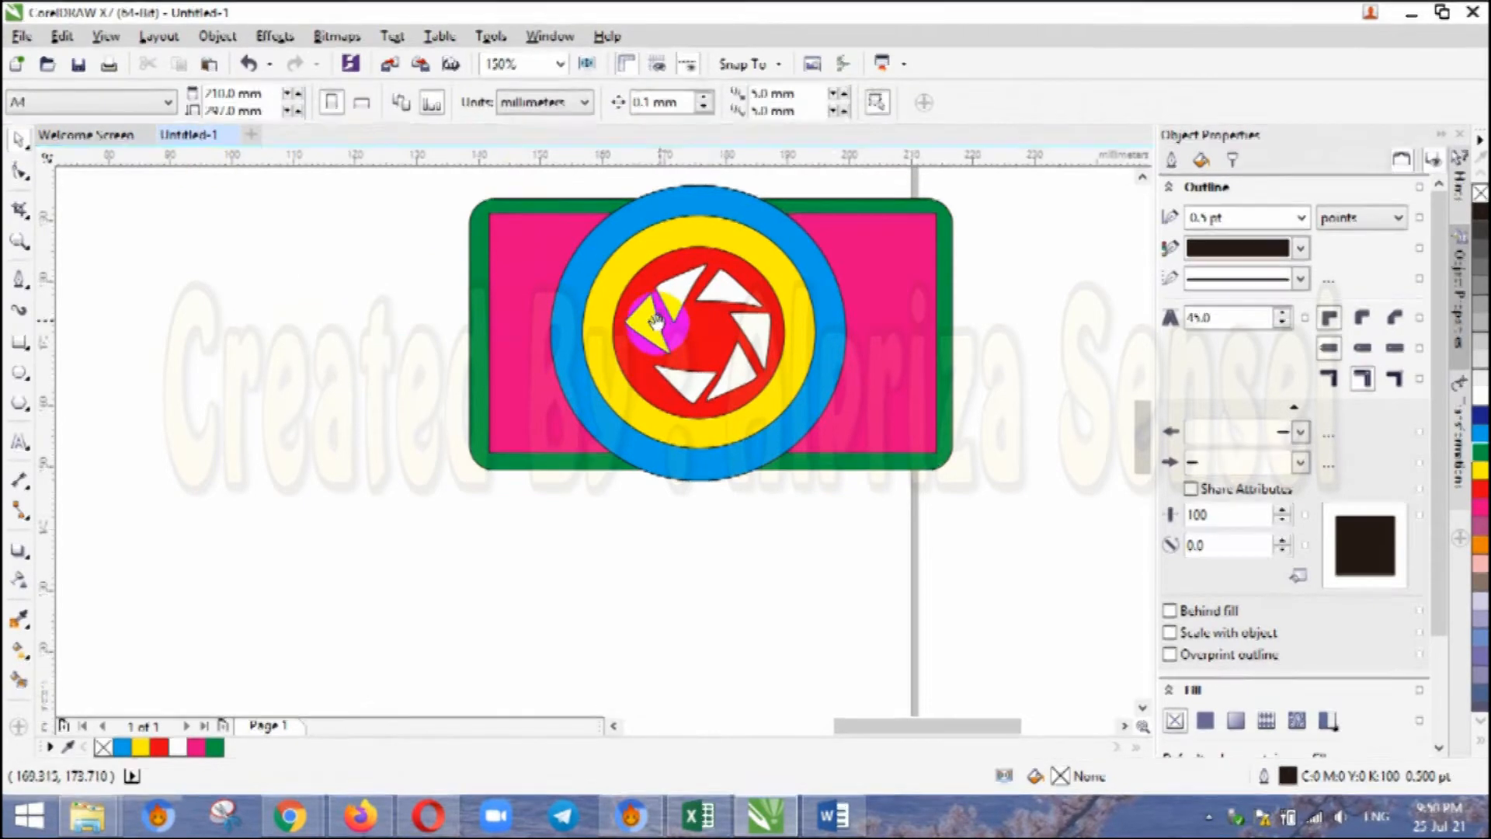
Draw a shutter button rectangle about 7.8 x 3 mm above the left end of the green frame and fill it with black
{"action": "left_click_drag", "start_coordinate": [659, 321], "coordinate": [522, 438]}
{"action": "left_click", "coordinate": [18, 342]}
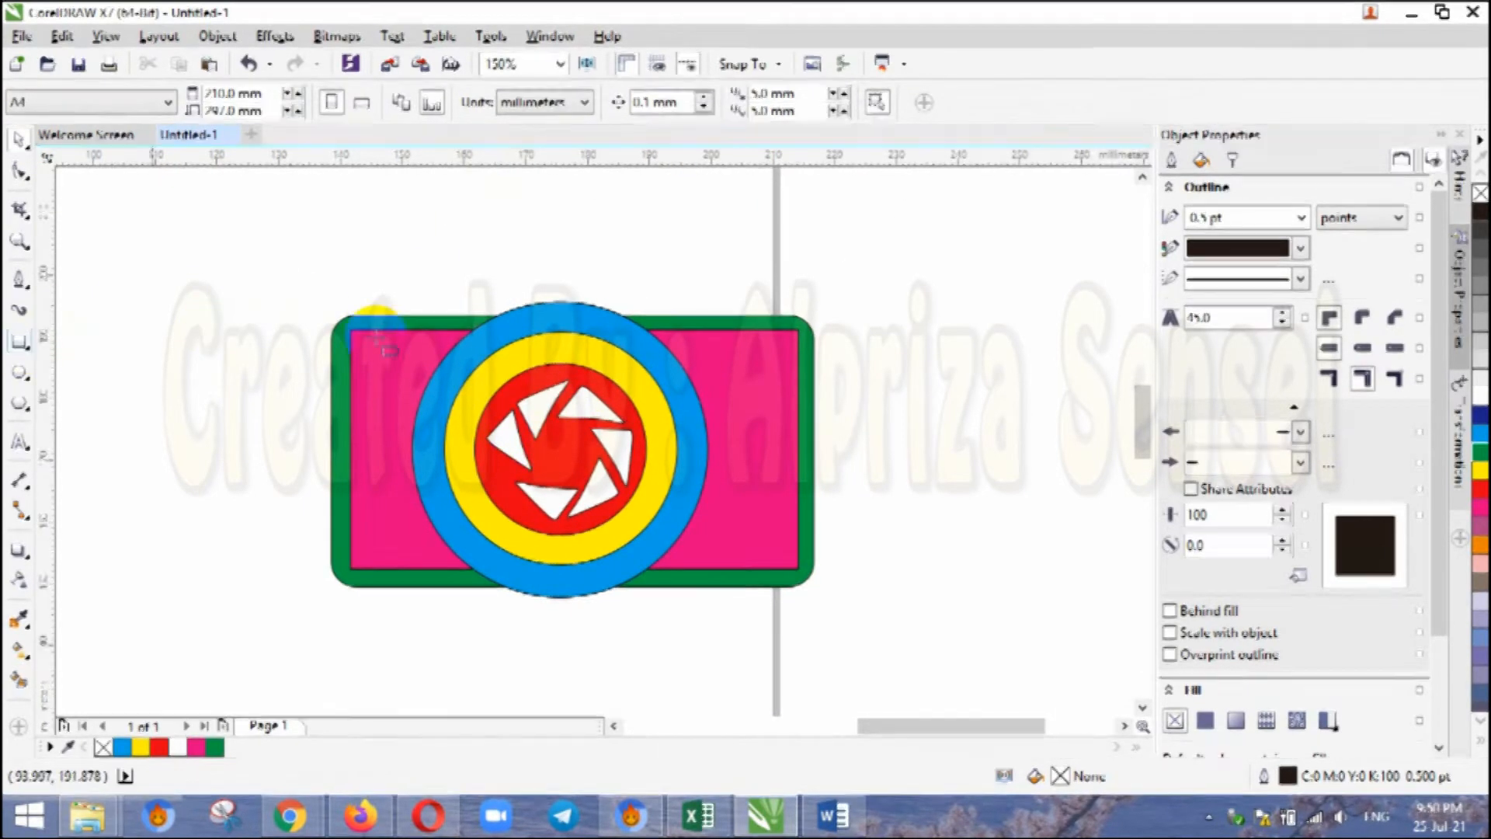
{"action": "mouse_move", "coordinate": [375, 293]}
{"action": "left_mouse_down"}
{"action": "mouse_move", "coordinate": [415, 315]}
{"action": "mouse_move", "coordinate": [423, 296]}
{"action": "left_mouse_up"}
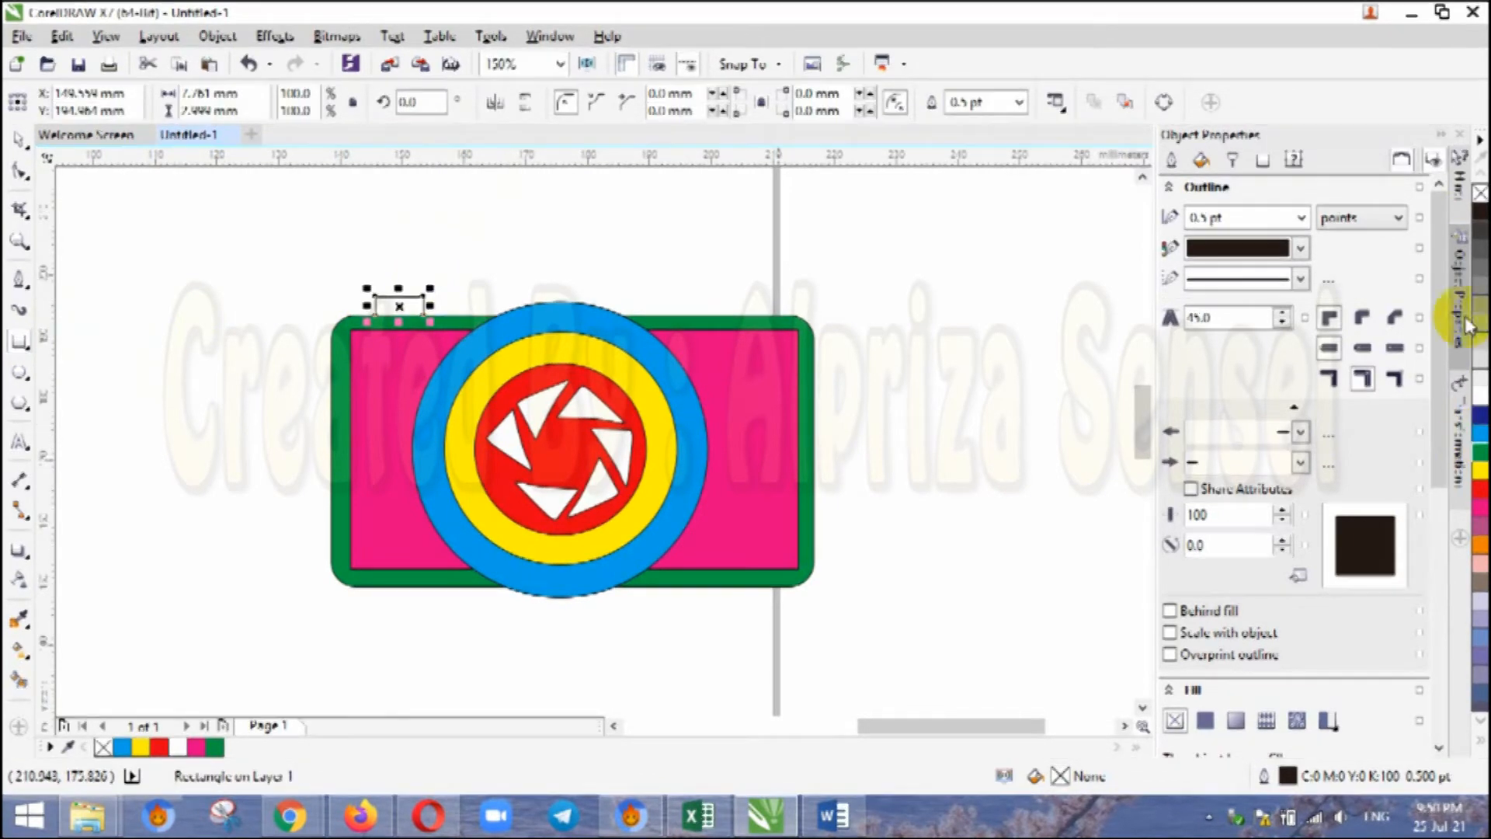
{"action": "left_click", "coordinate": [1481, 211]}
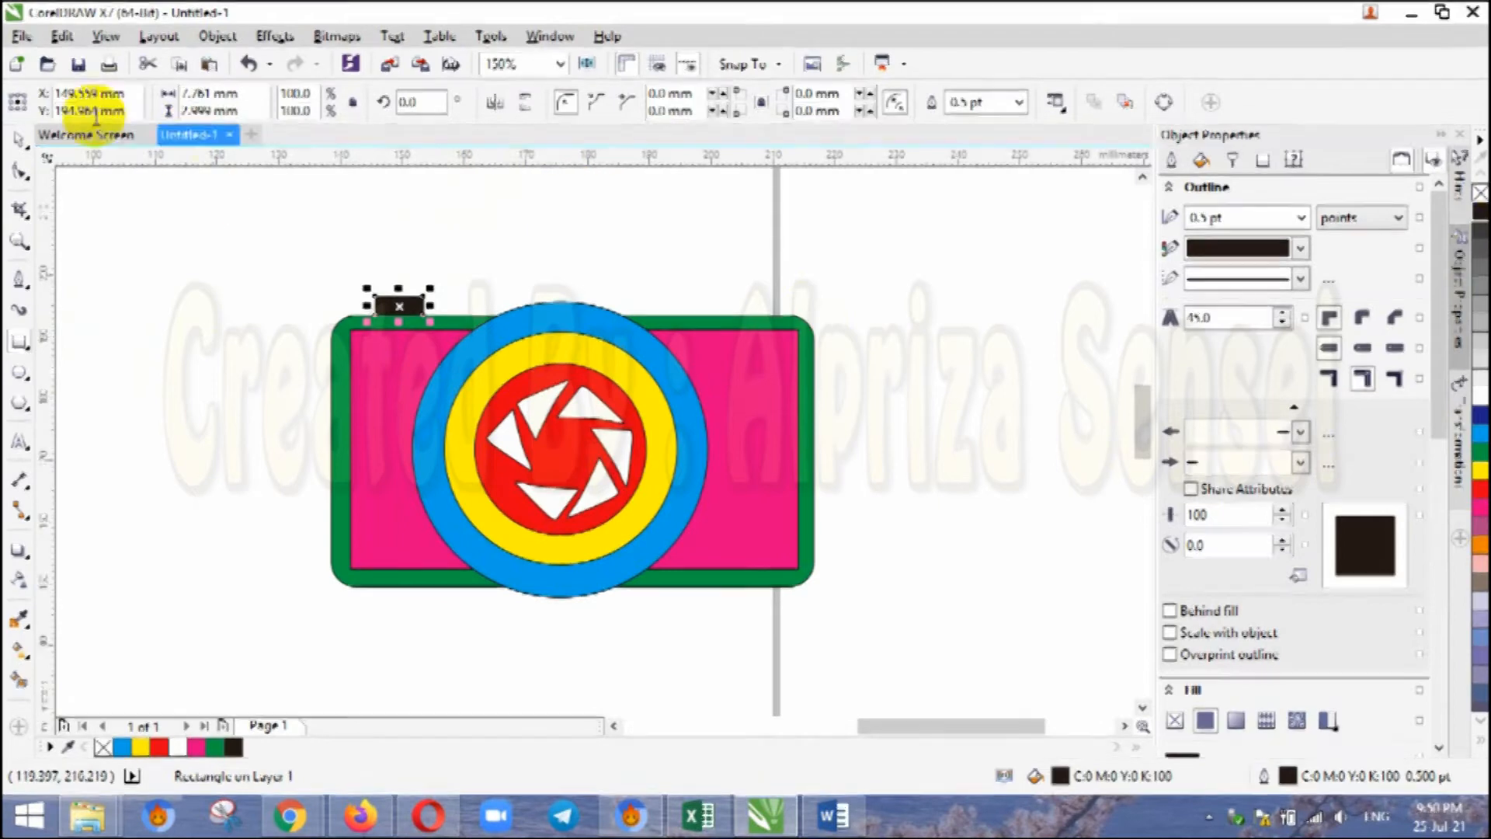
{"action": "left_click", "coordinate": [19, 140]}
{"action": "left_click", "coordinate": [245, 255]}
{"action": "left_click_drag", "start_coordinate": [241, 239], "coordinate": [881, 668]}
{"action": "left_click", "coordinate": [959, 334]}
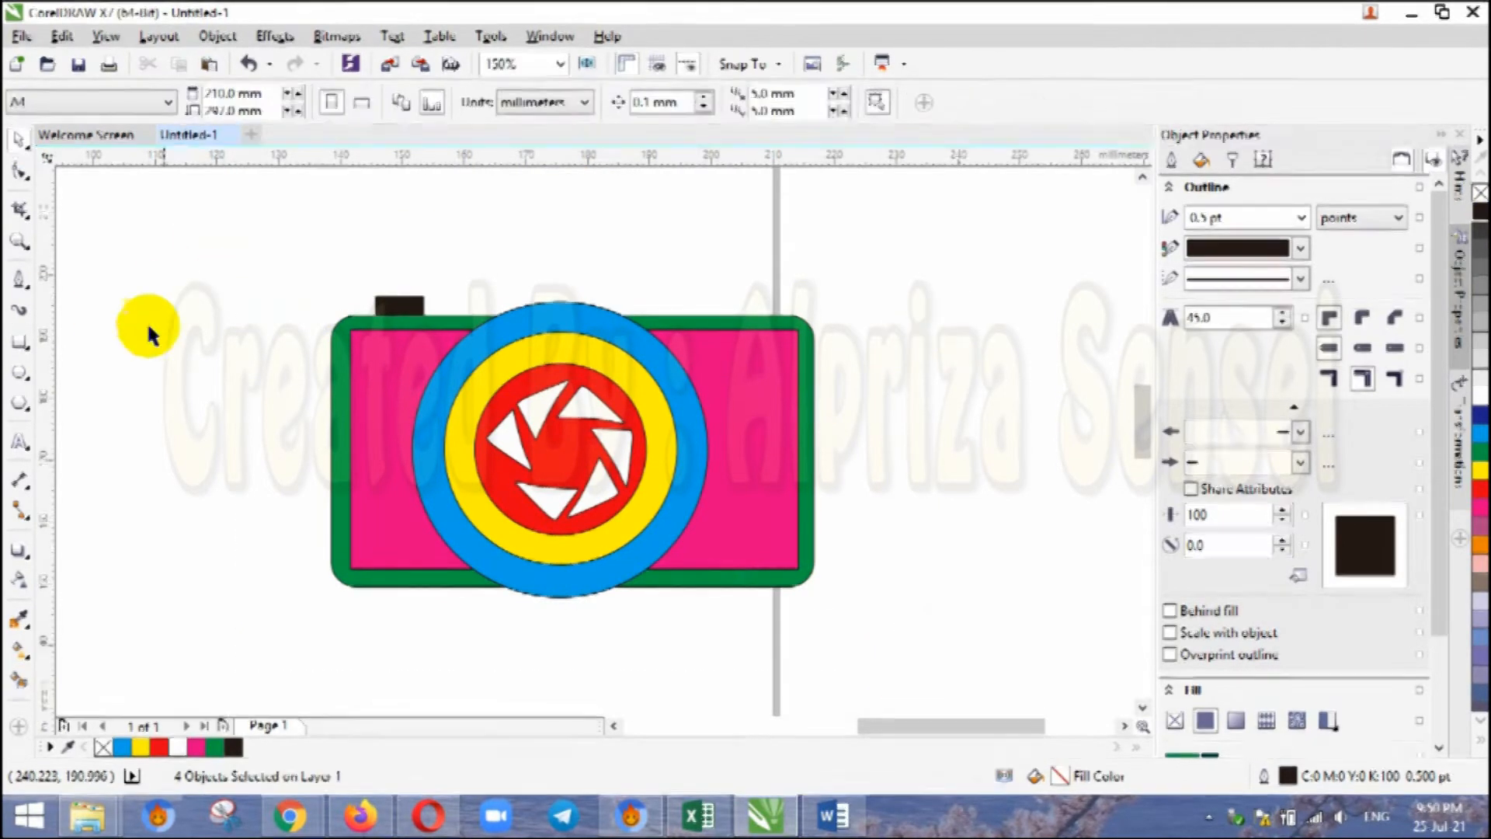
Draw a rectangle about 8.8 x 3 mm in the upper right of the magenta body and fill it with white
{"action": "left_click", "coordinate": [19, 342]}
{"action": "left_click_drag", "start_coordinate": [732, 341], "coordinate": [789, 370]}
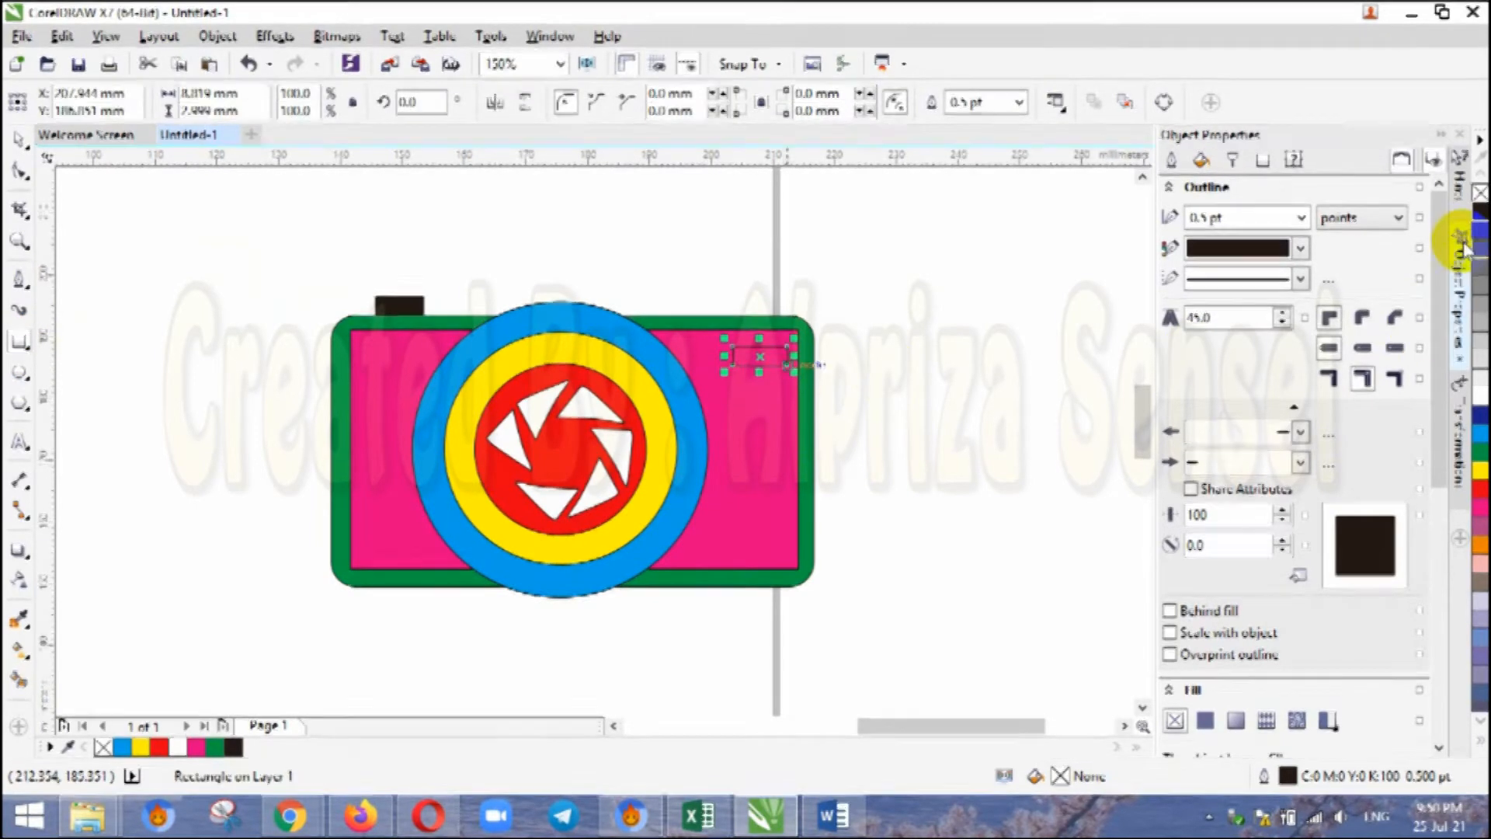
{"action": "left_click", "coordinate": [1481, 401]}
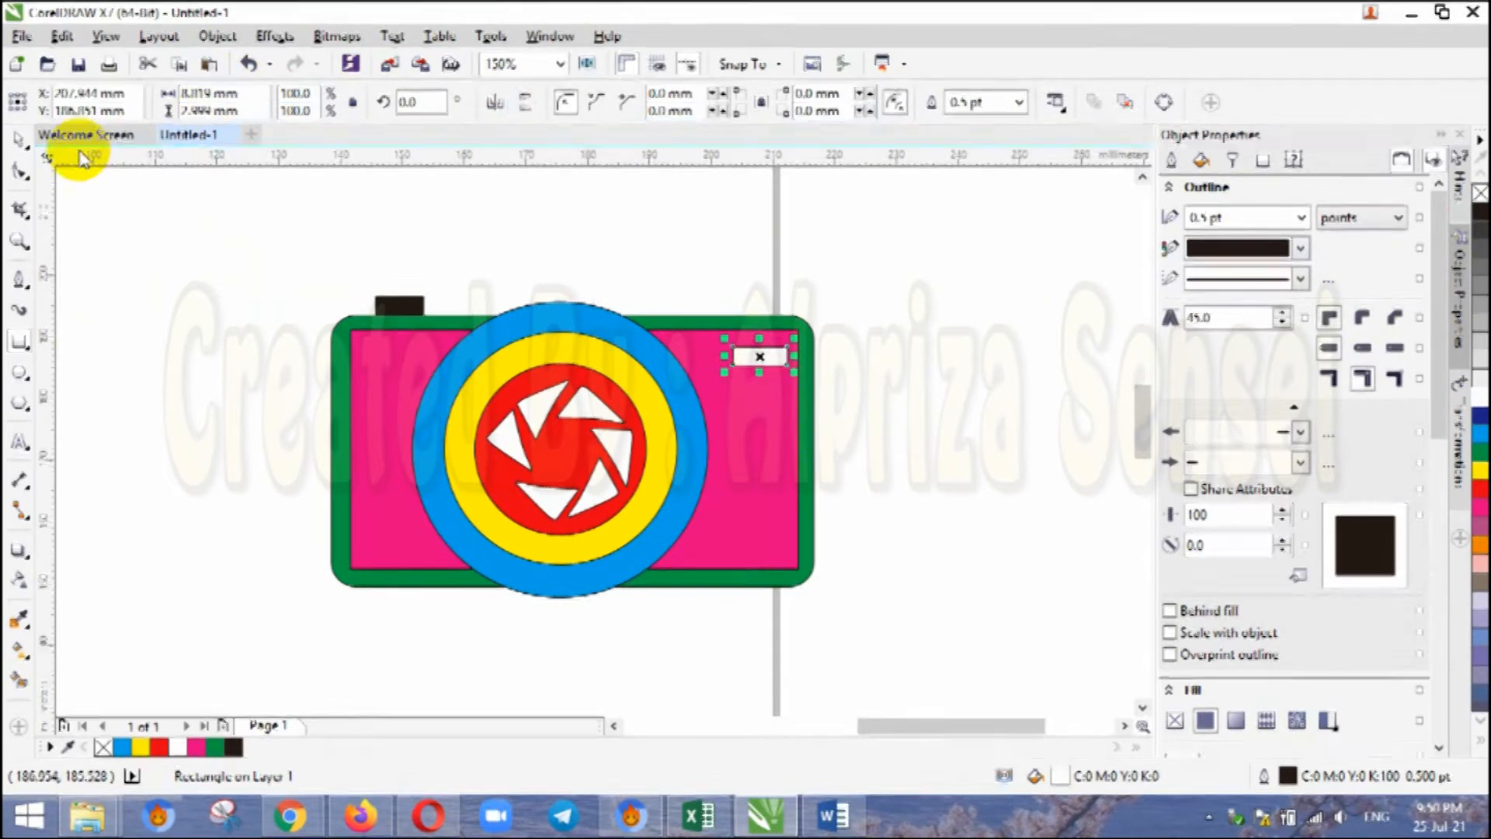
Add the artistic text "Conan" in Arial at the lower right of the camera body
{"action": "left_click", "coordinate": [19, 442]}
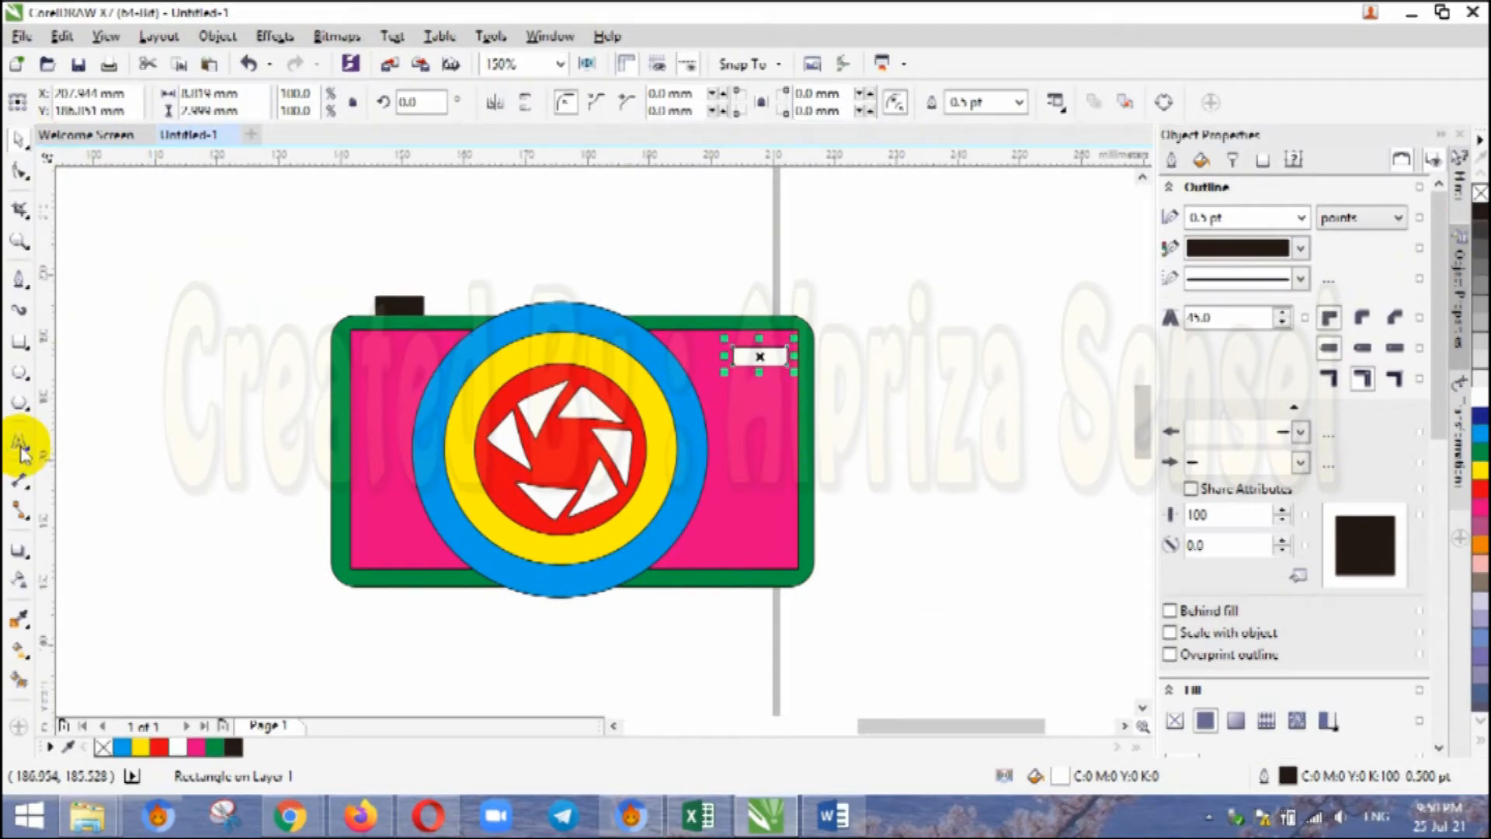
{"action": "left_click", "coordinate": [696, 512]}
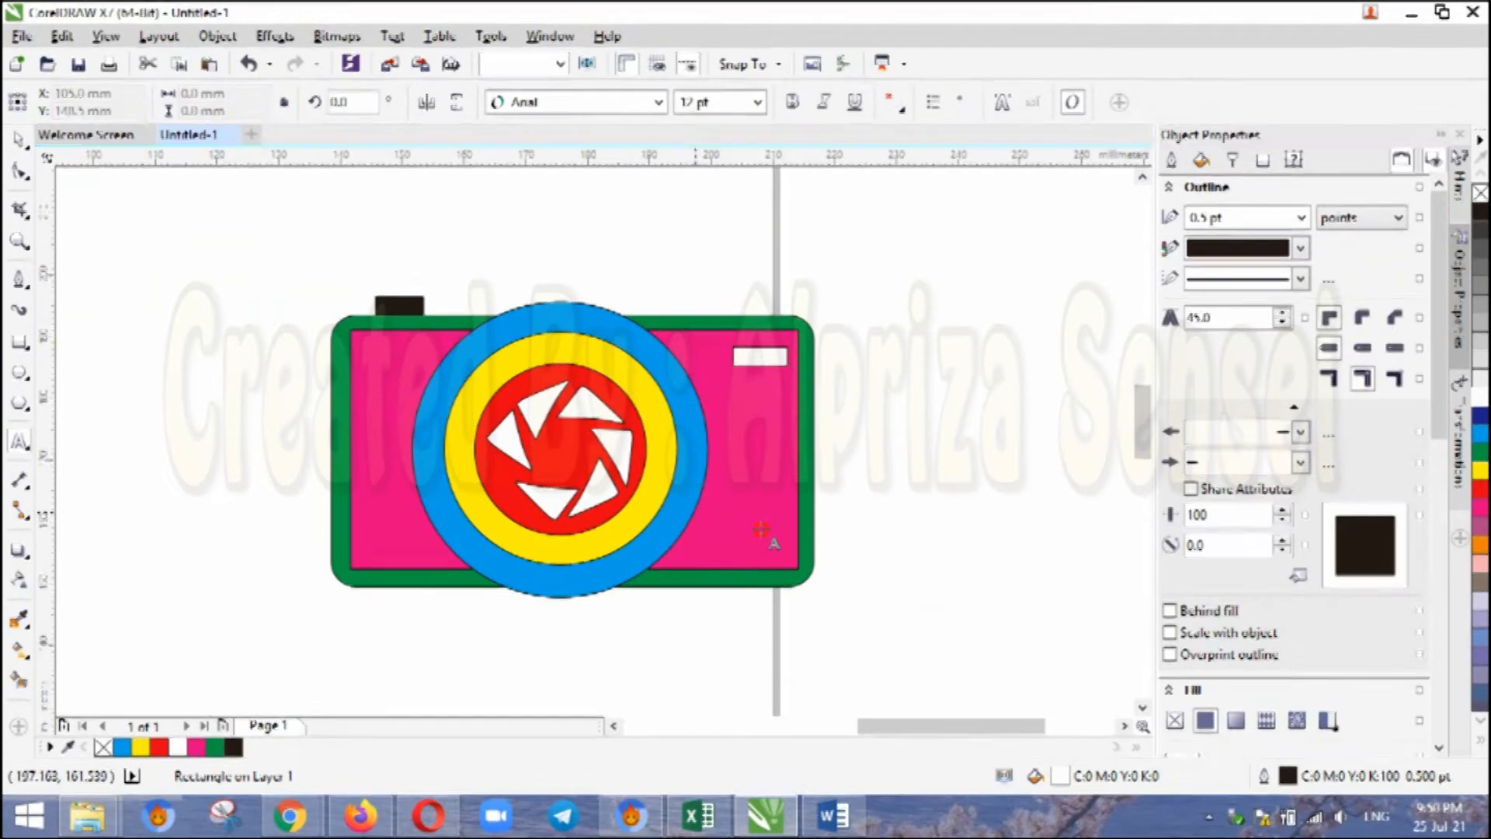
{"action": "left_click", "coordinate": [761, 531]}
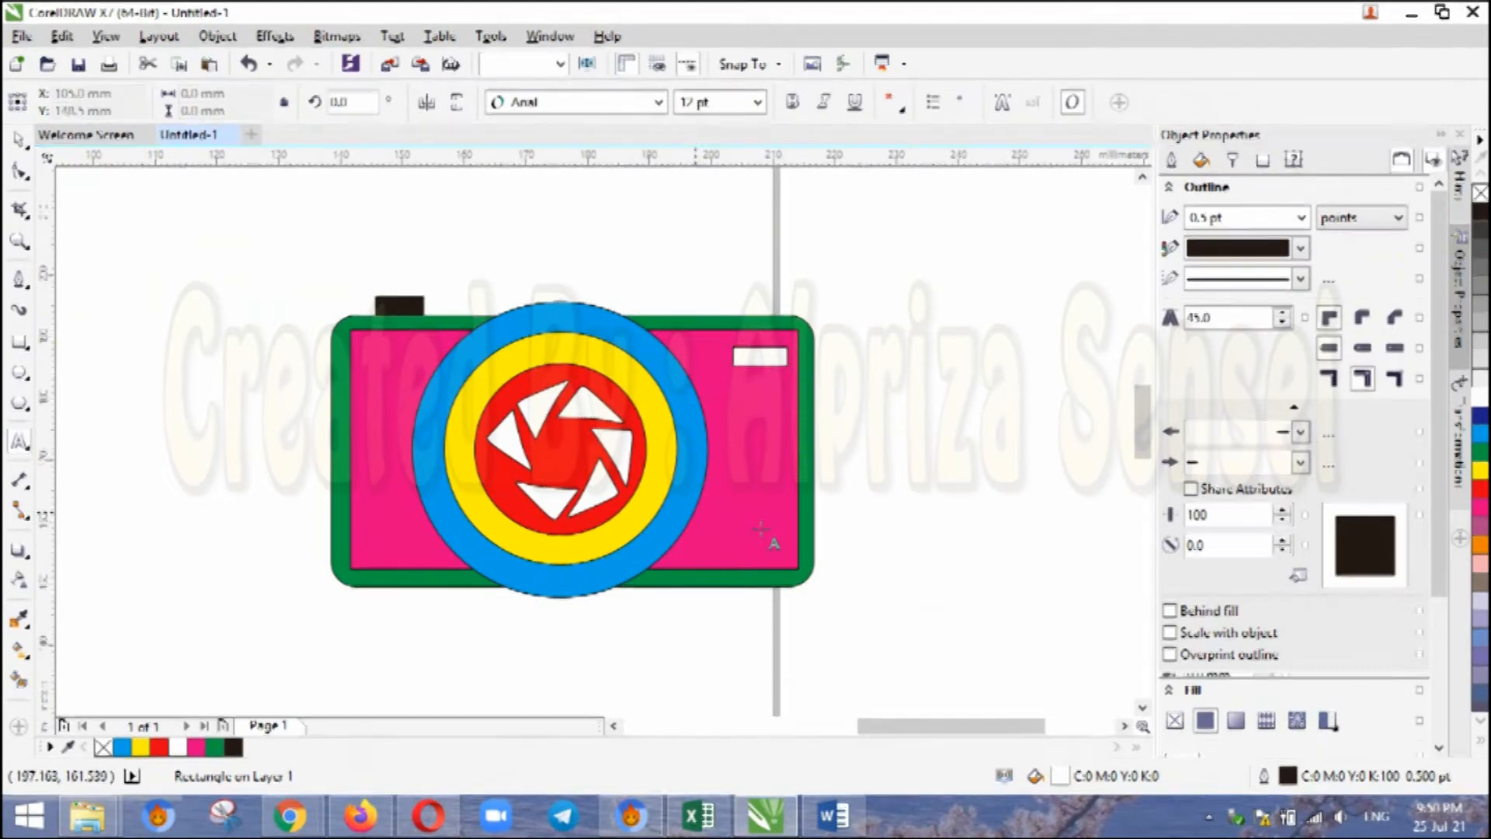
{"action": "type", "text": "Conan"}
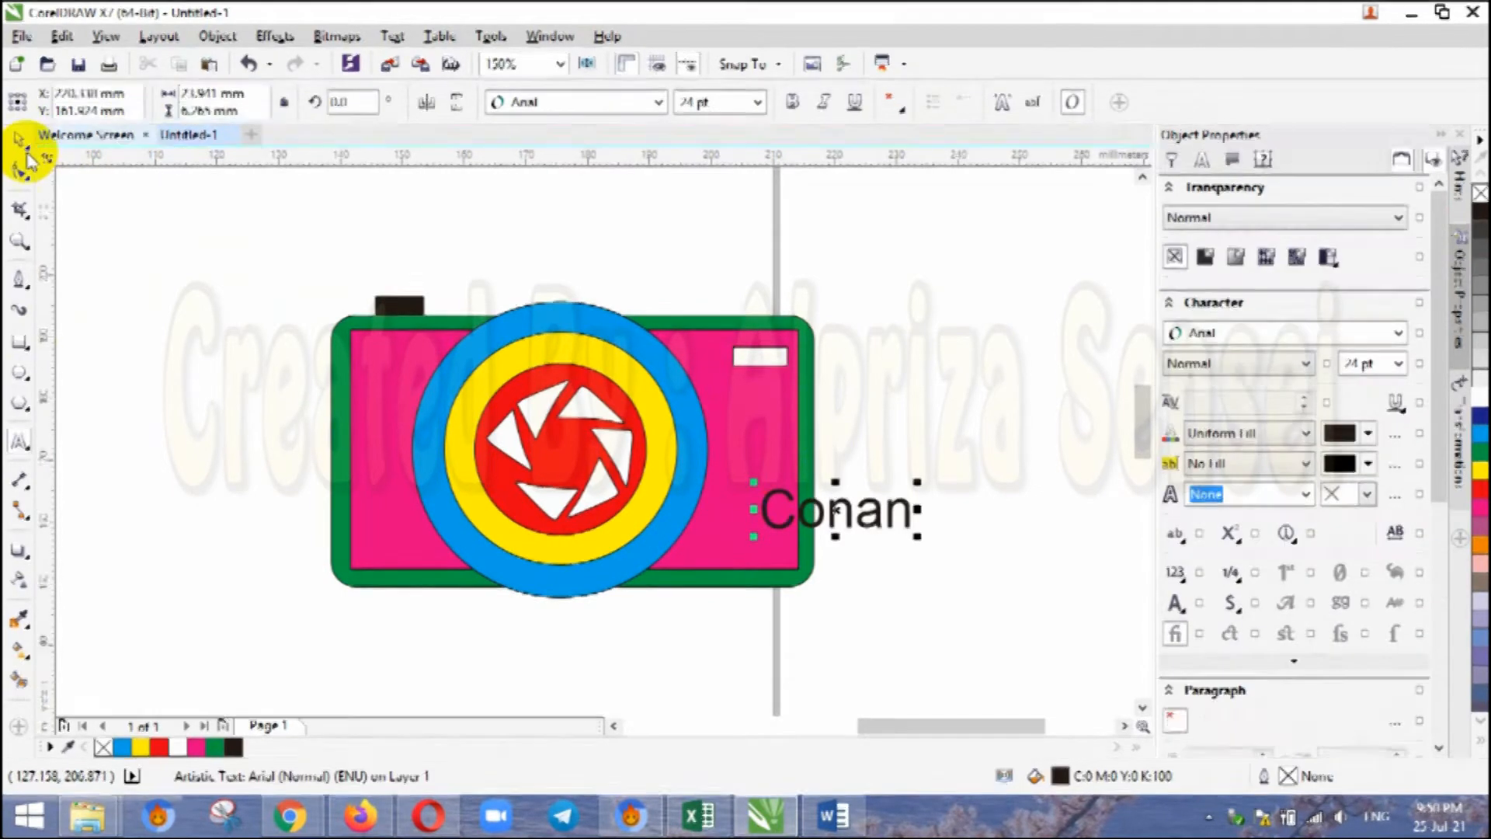
Scale the "Conan" text down to about 15.5 pt and place it just below the white rectangle
{"action": "left_click", "coordinate": [23, 146]}
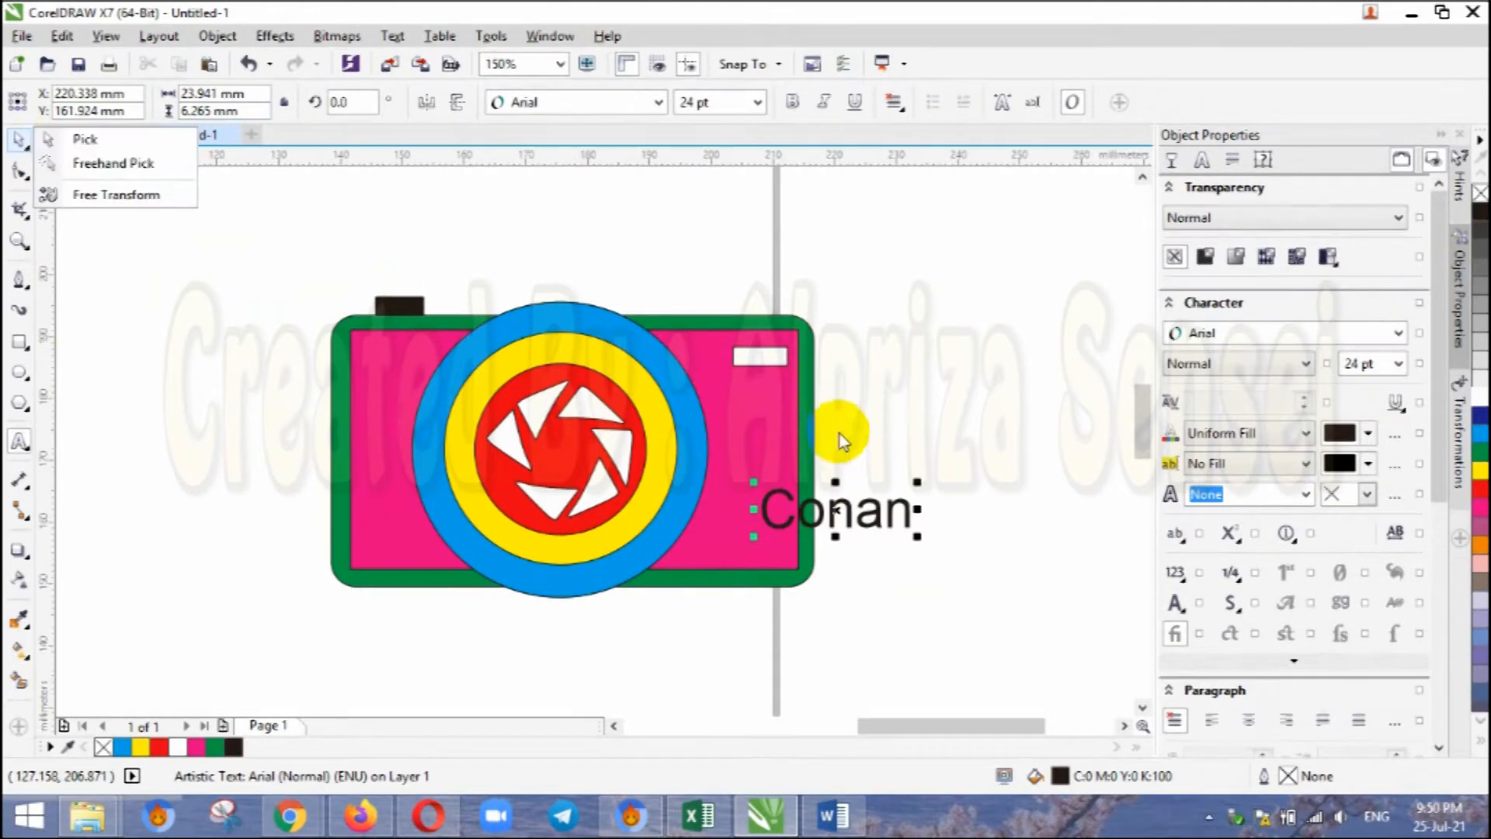
{"action": "left_click", "coordinate": [920, 542]}
{"action": "left_click_drag", "start_coordinate": [920, 542], "coordinate": [758, 532]}
{"action": "left_click", "coordinate": [949, 523]}
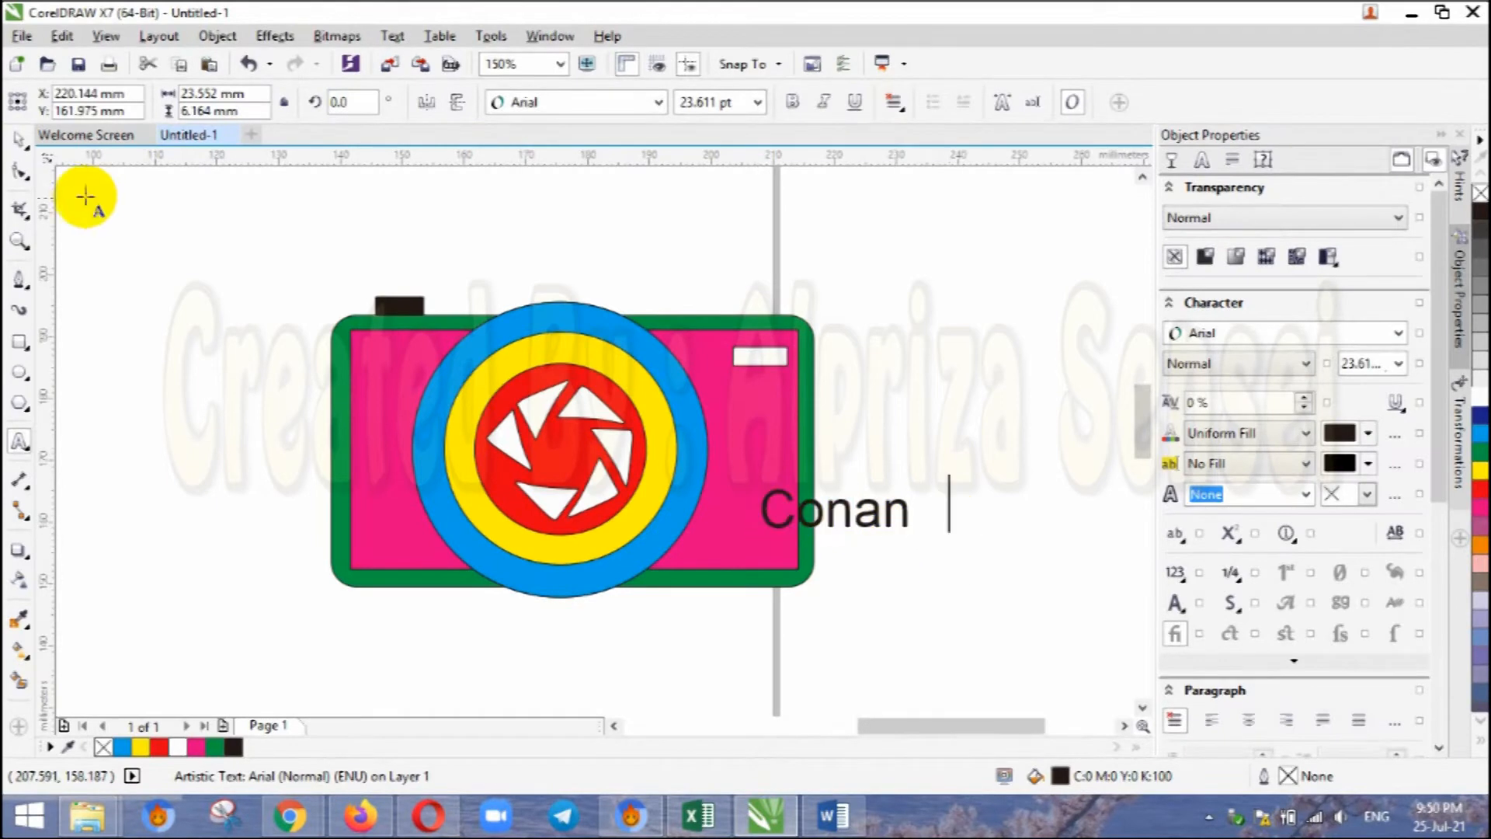
{"action": "left_click", "coordinate": [21, 139]}
{"action": "left_click", "coordinate": [774, 533]}
{"action": "left_click_drag", "start_coordinate": [775, 533], "coordinate": [730, 547]}
{"action": "left_click_drag", "start_coordinate": [826, 556], "coordinate": [826, 544]}
{"action": "left_click_drag", "start_coordinate": [731, 534], "coordinate": [761, 393]}
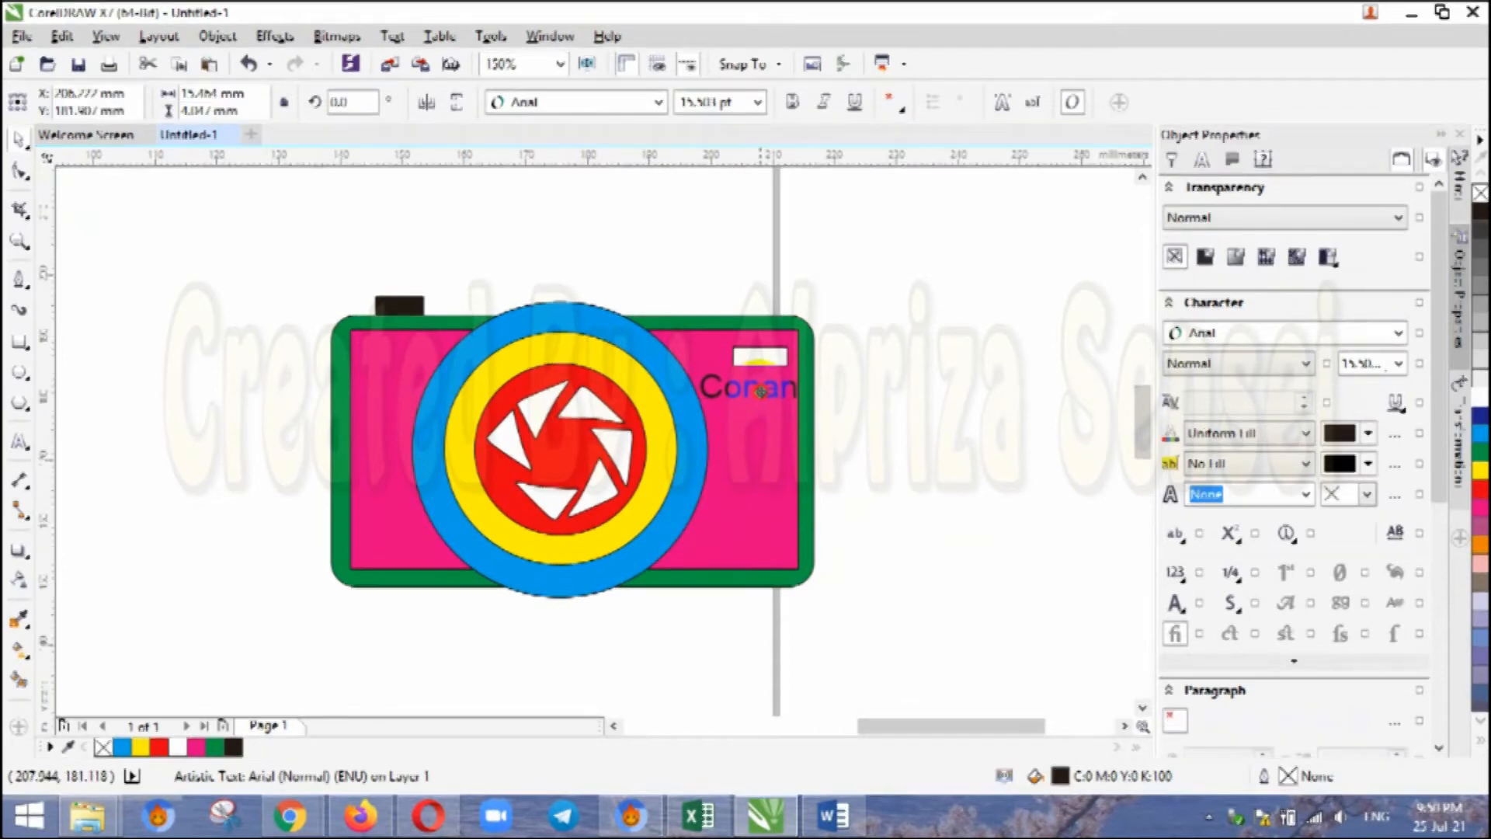
Ungroup all the grouped camera body and lens objects, and recolour the green rounded frame medium gray
{"action": "left_click", "coordinate": [757, 463]}
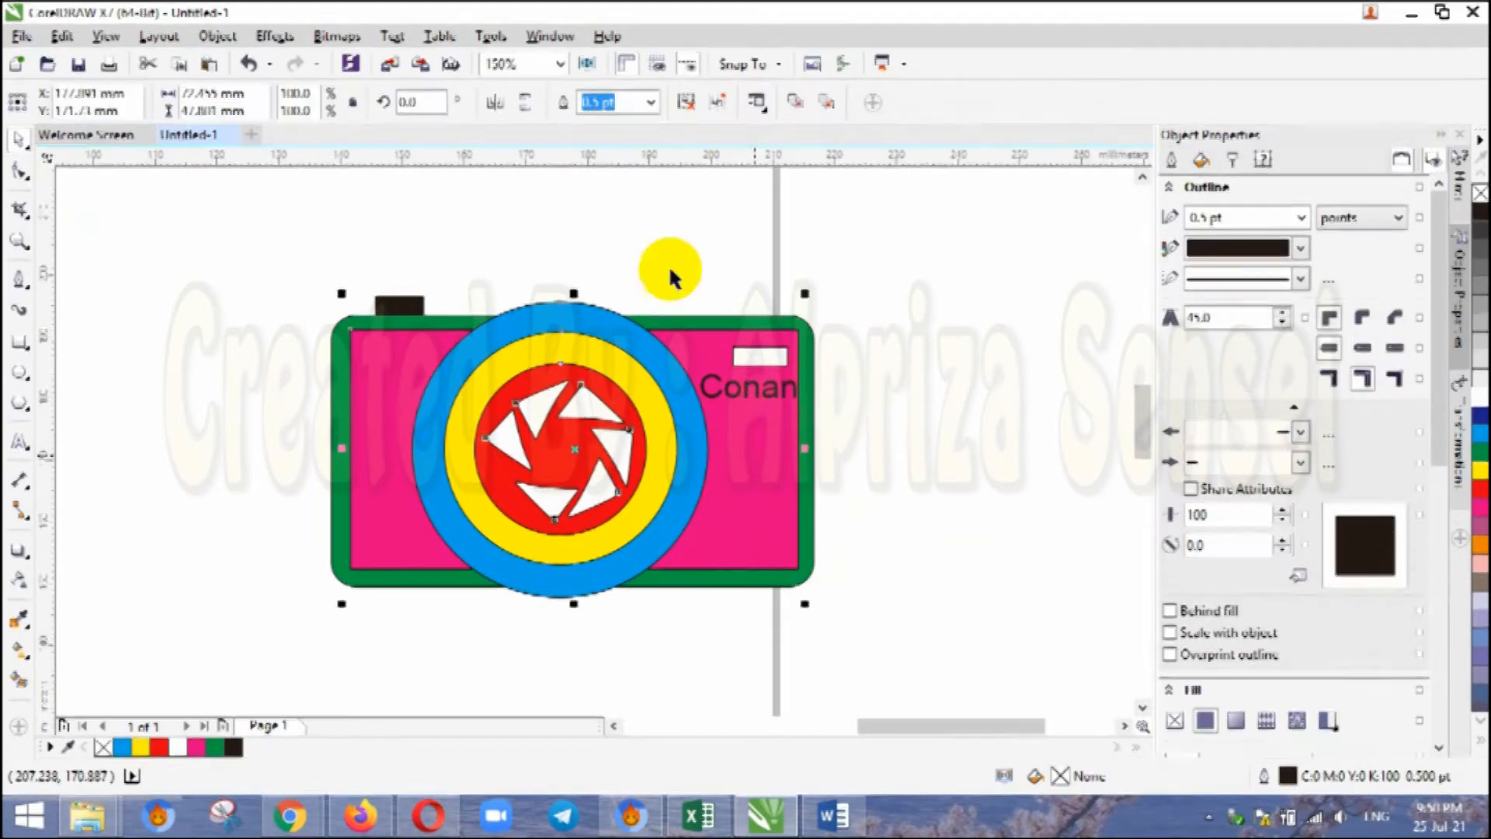
{"action": "left_click", "coordinate": [717, 105]}
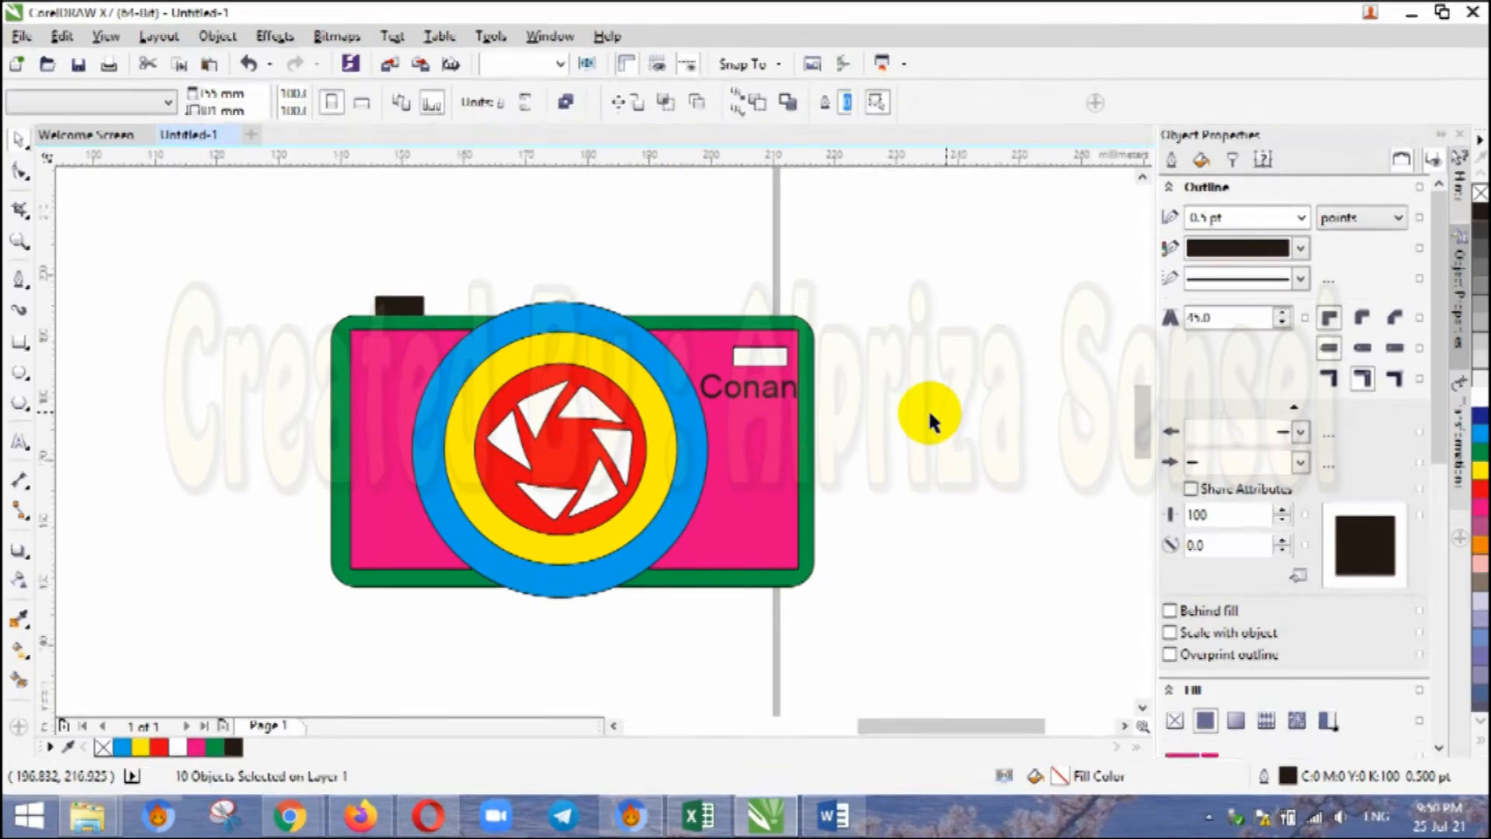
{"action": "left_click", "coordinate": [812, 426]}
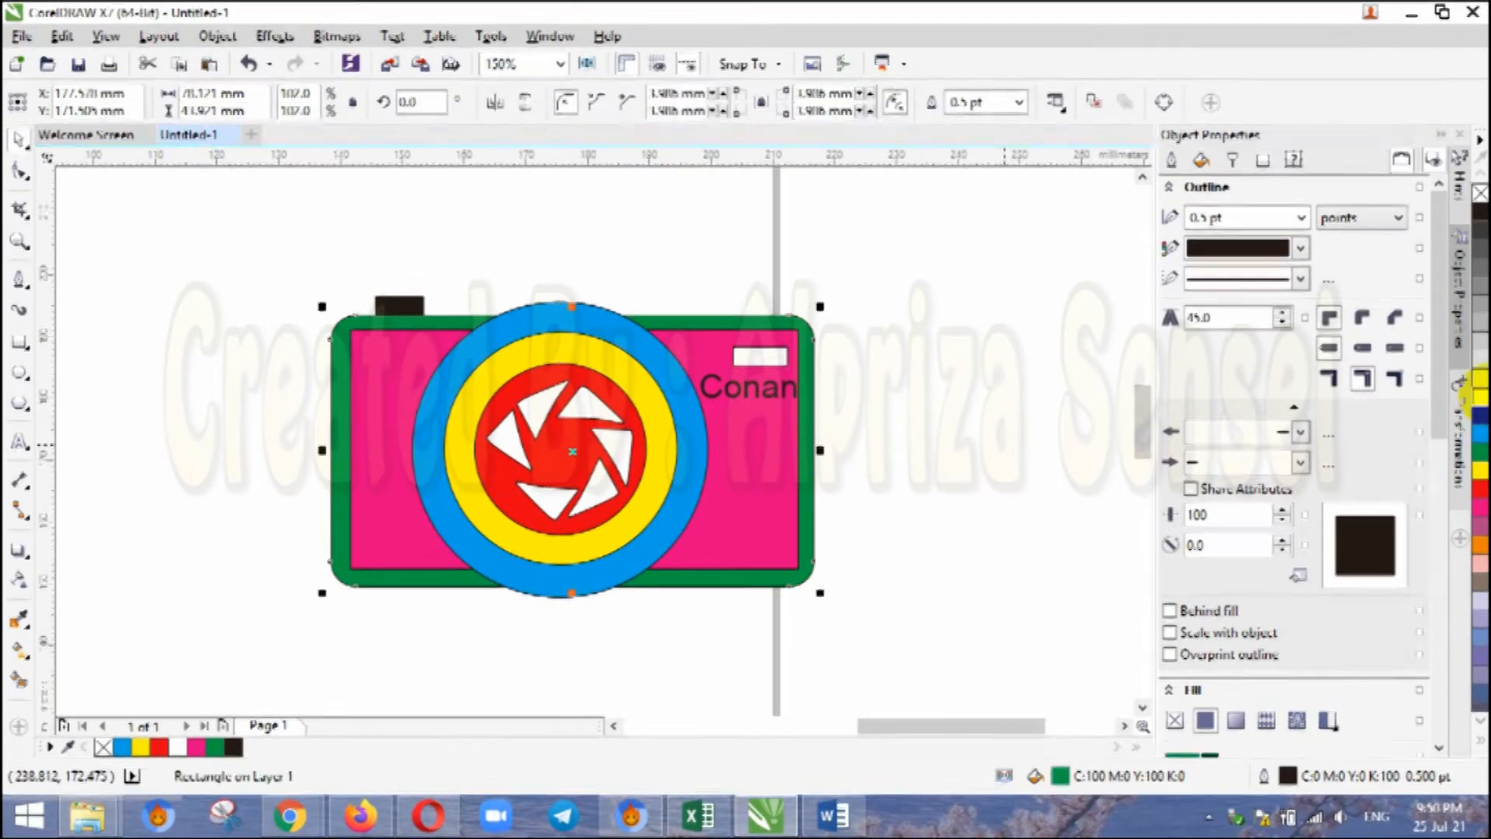
{"action": "left_click", "coordinate": [1481, 283]}
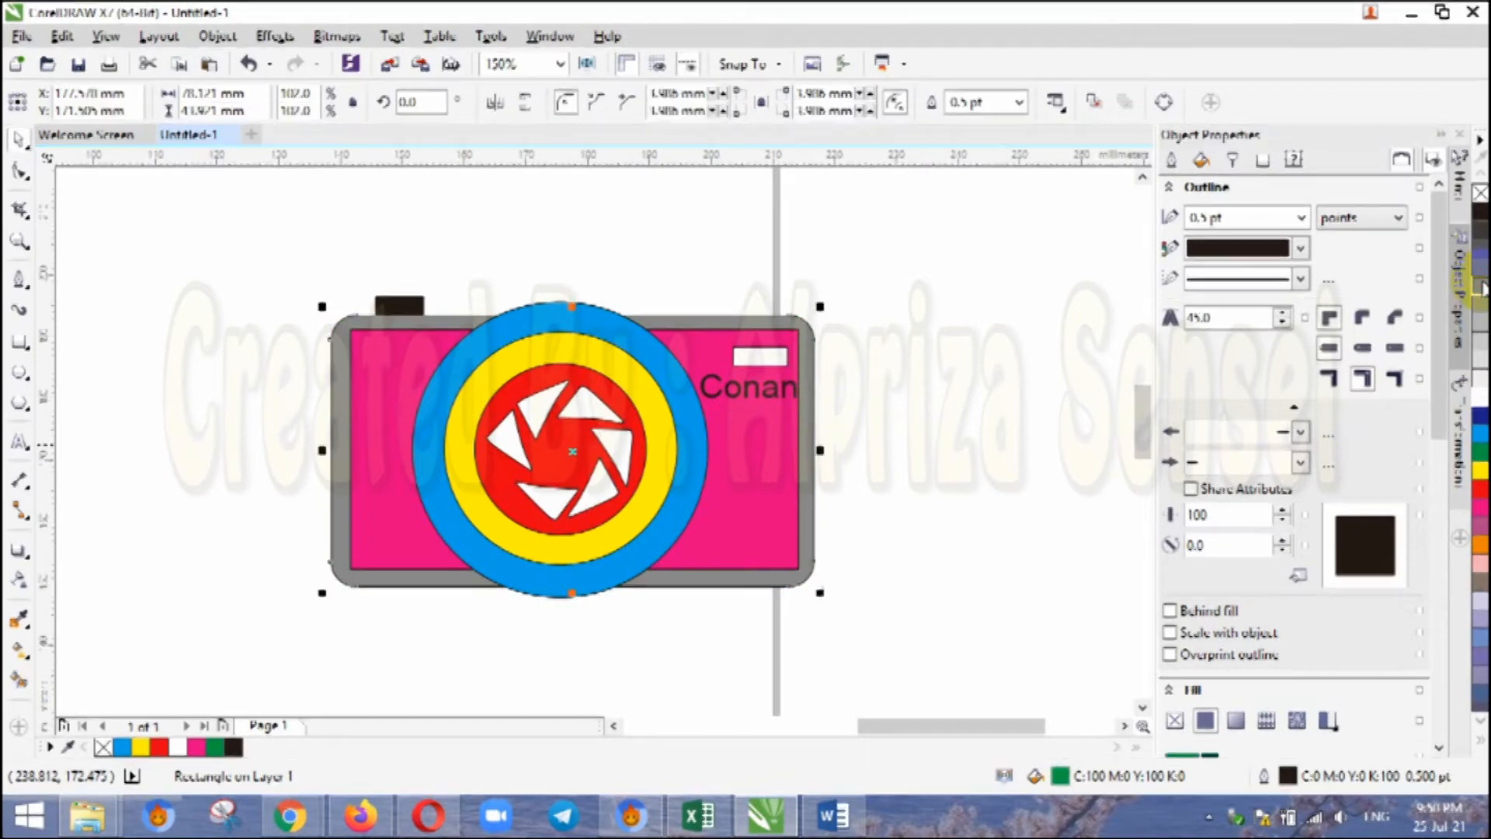
Fill the magenta body rectangle with 30% black and set its outline width to None
{"action": "left_click", "coordinate": [783, 440]}
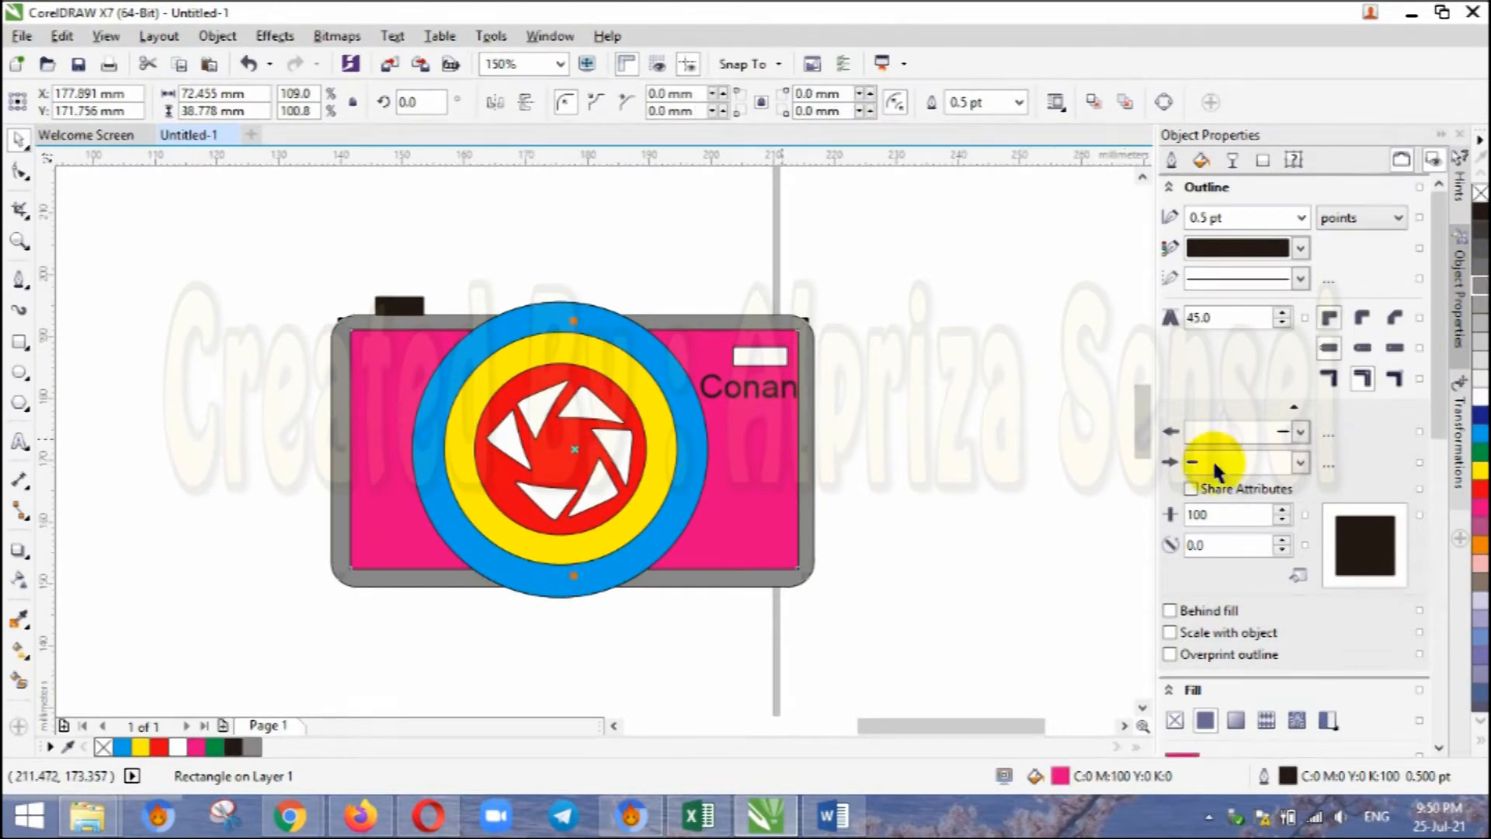
{"action": "left_click", "coordinate": [1481, 343]}
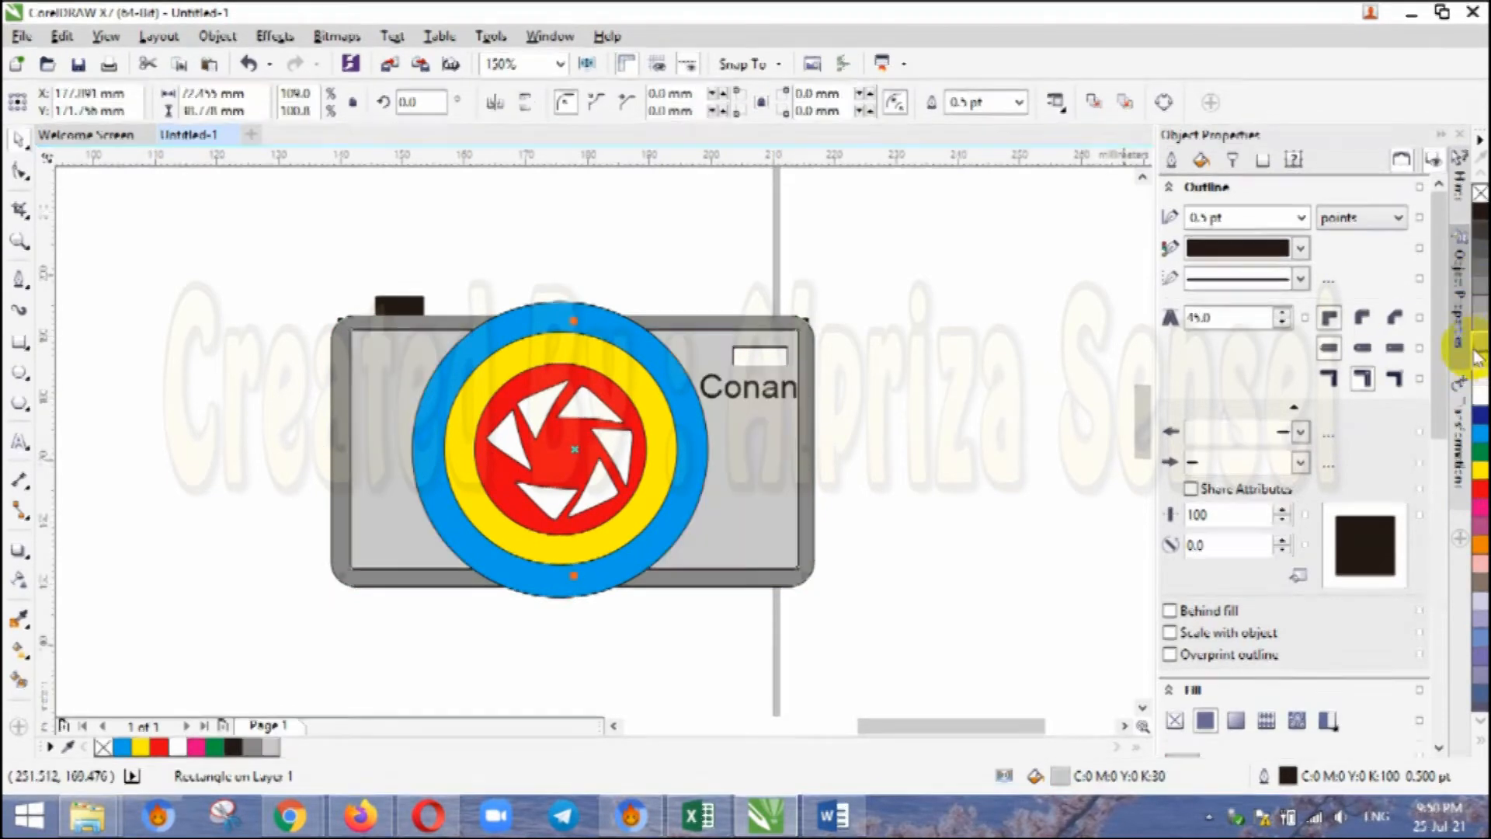
{"action": "left_click", "coordinate": [981, 330]}
{"action": "left_click", "coordinate": [781, 416]}
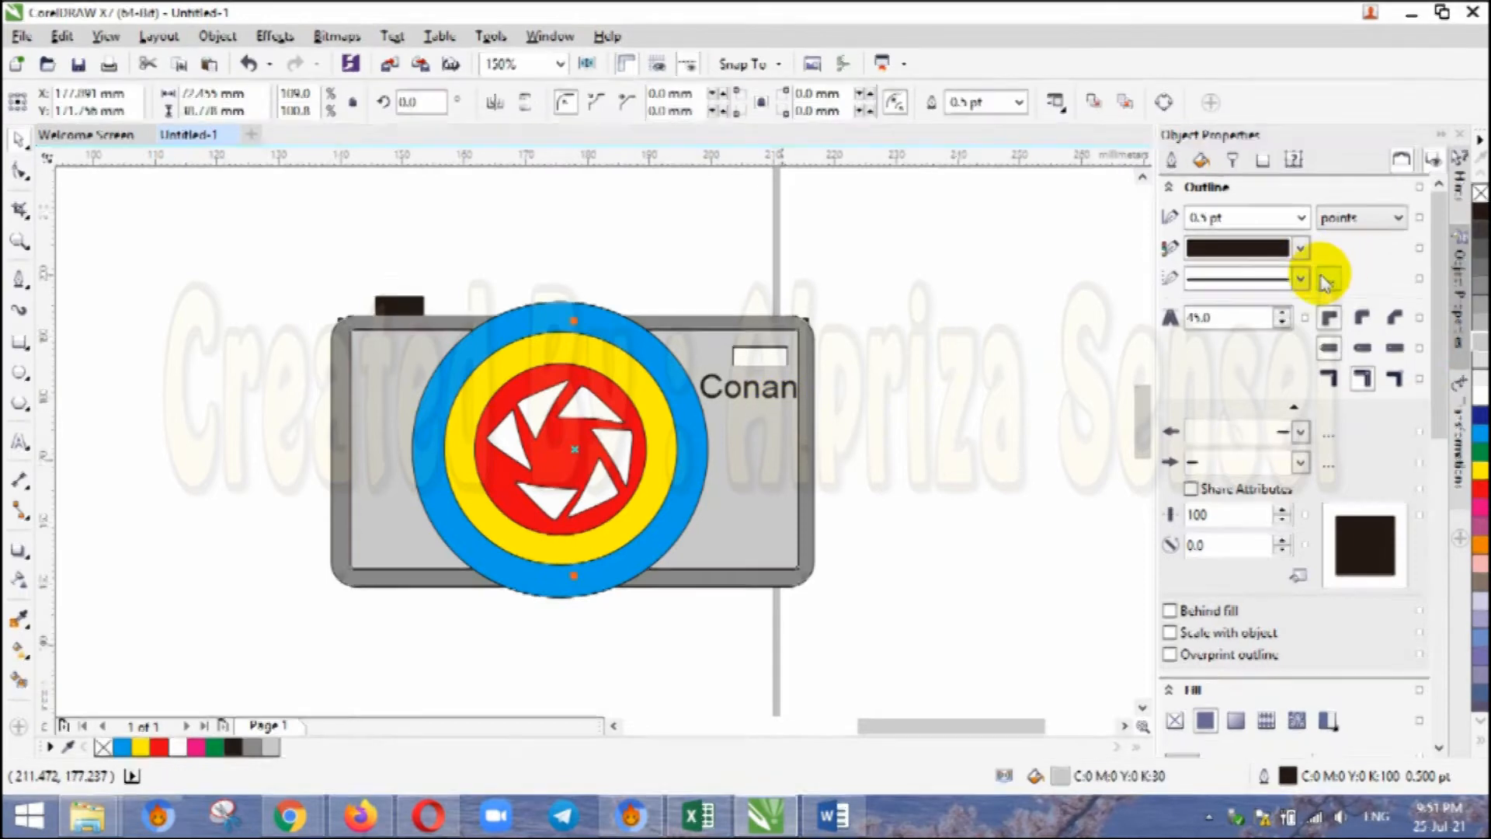
{"action": "left_click", "coordinate": [1305, 217]}
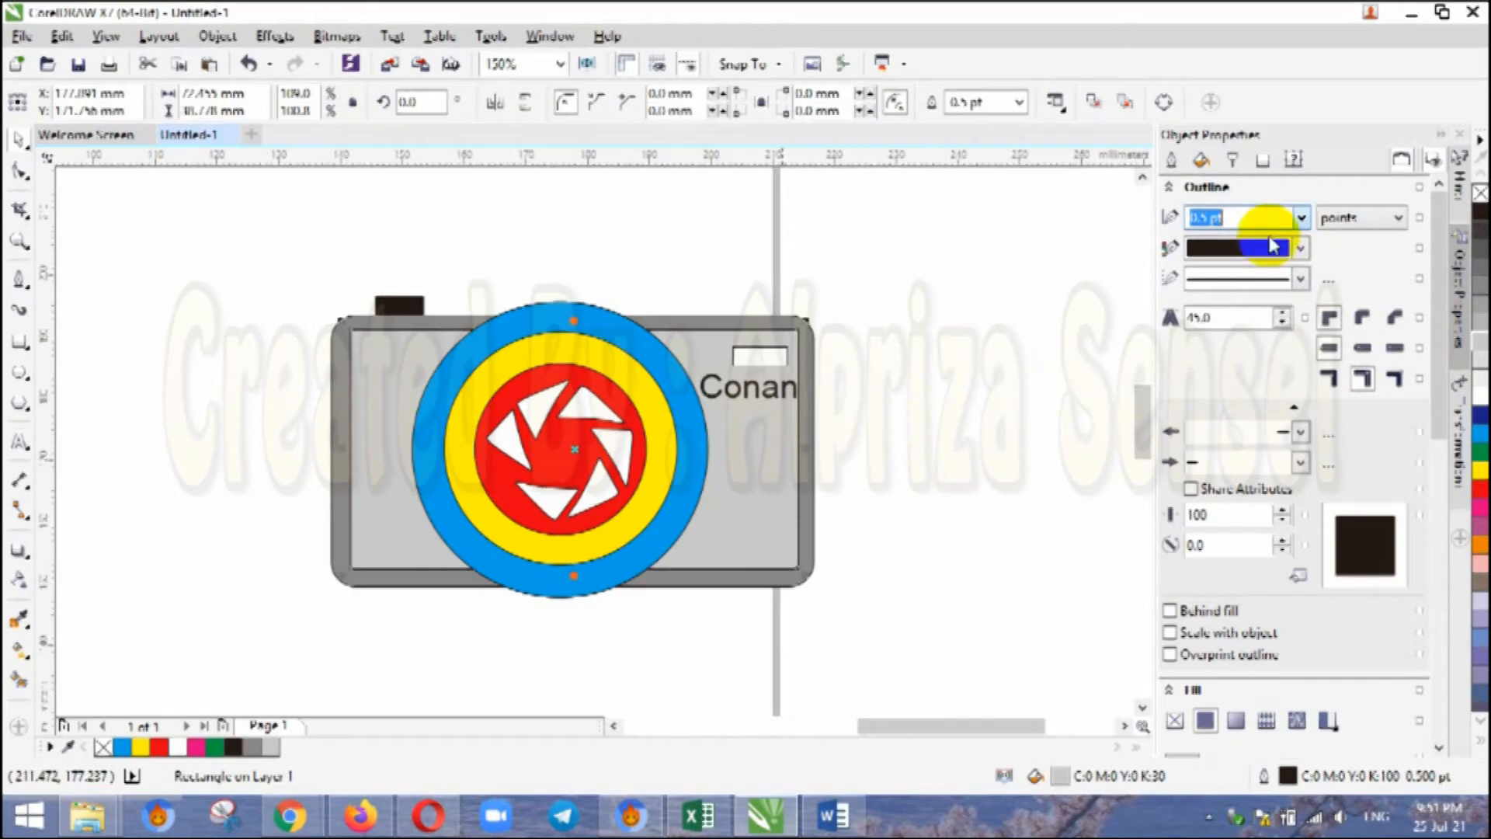
{"action": "left_click", "coordinate": [1235, 233]}
{"action": "left_click", "coordinate": [1008, 315]}
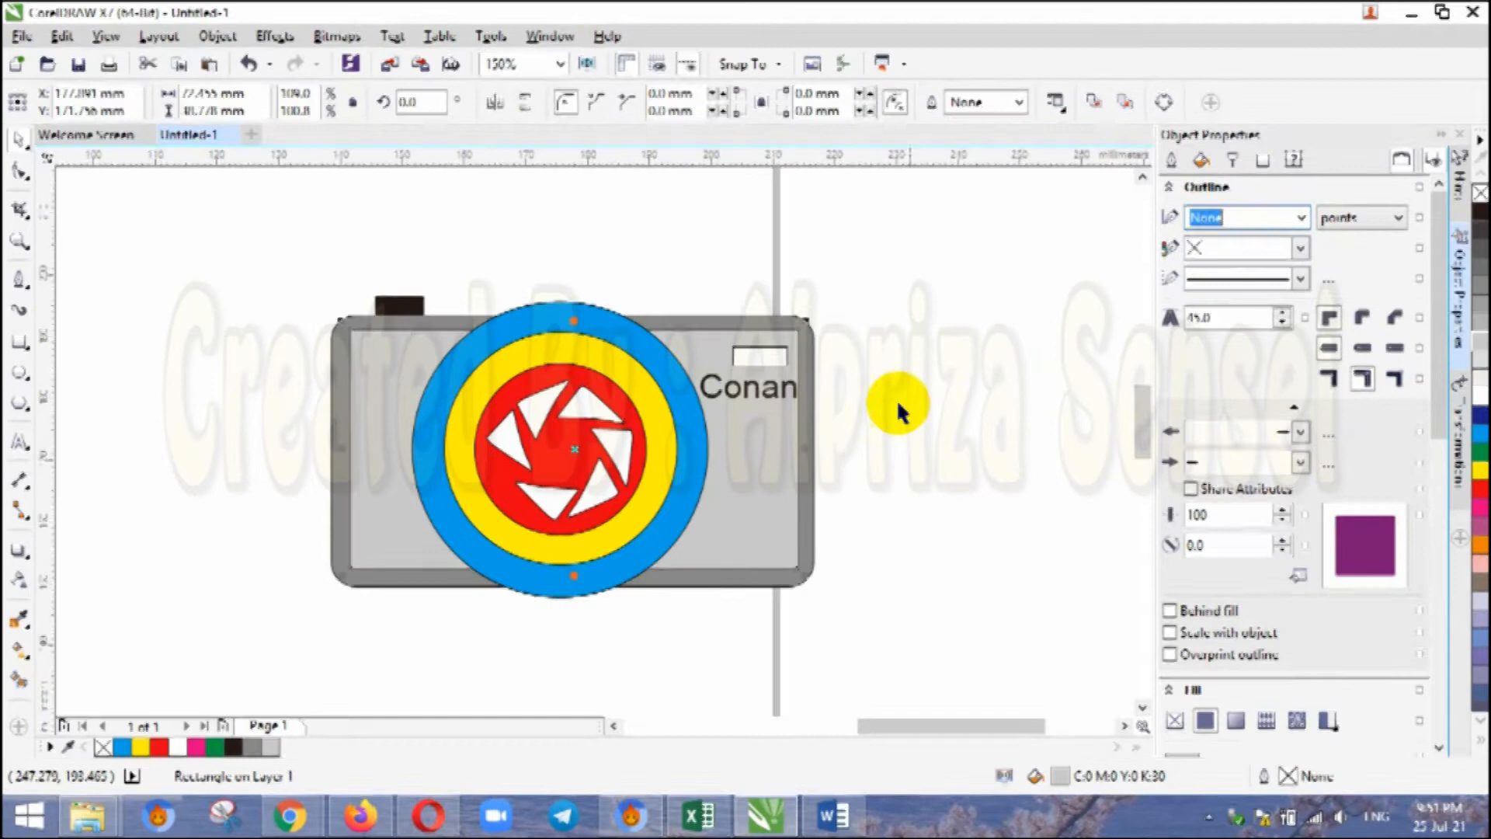
Recolour the lens circles from outside in: blue to 50% black, yellow to 40% black and red to 10% black
{"action": "left_click", "coordinate": [684, 445]}
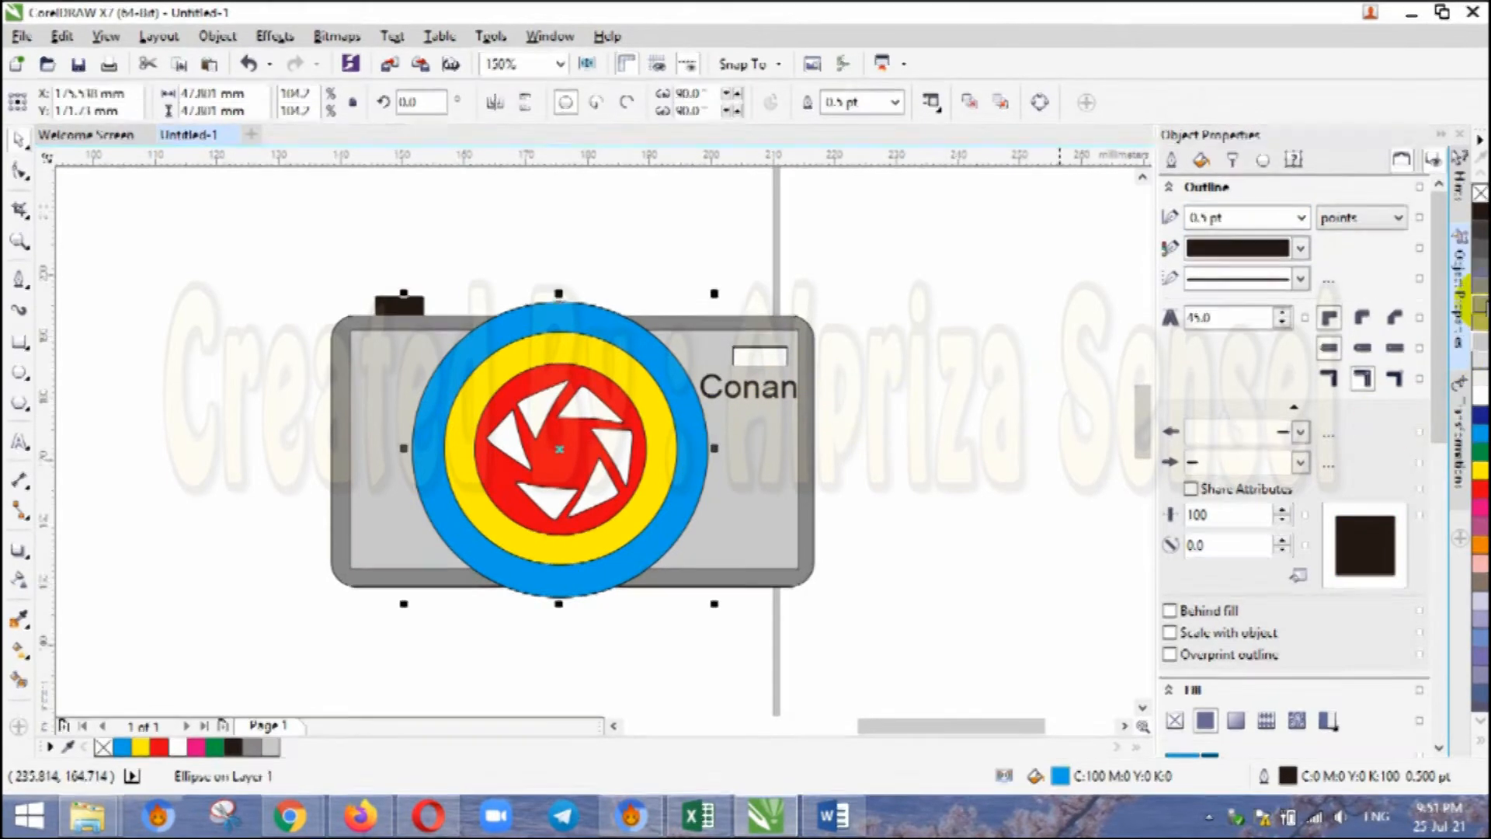
{"action": "left_click", "coordinate": [1481, 314]}
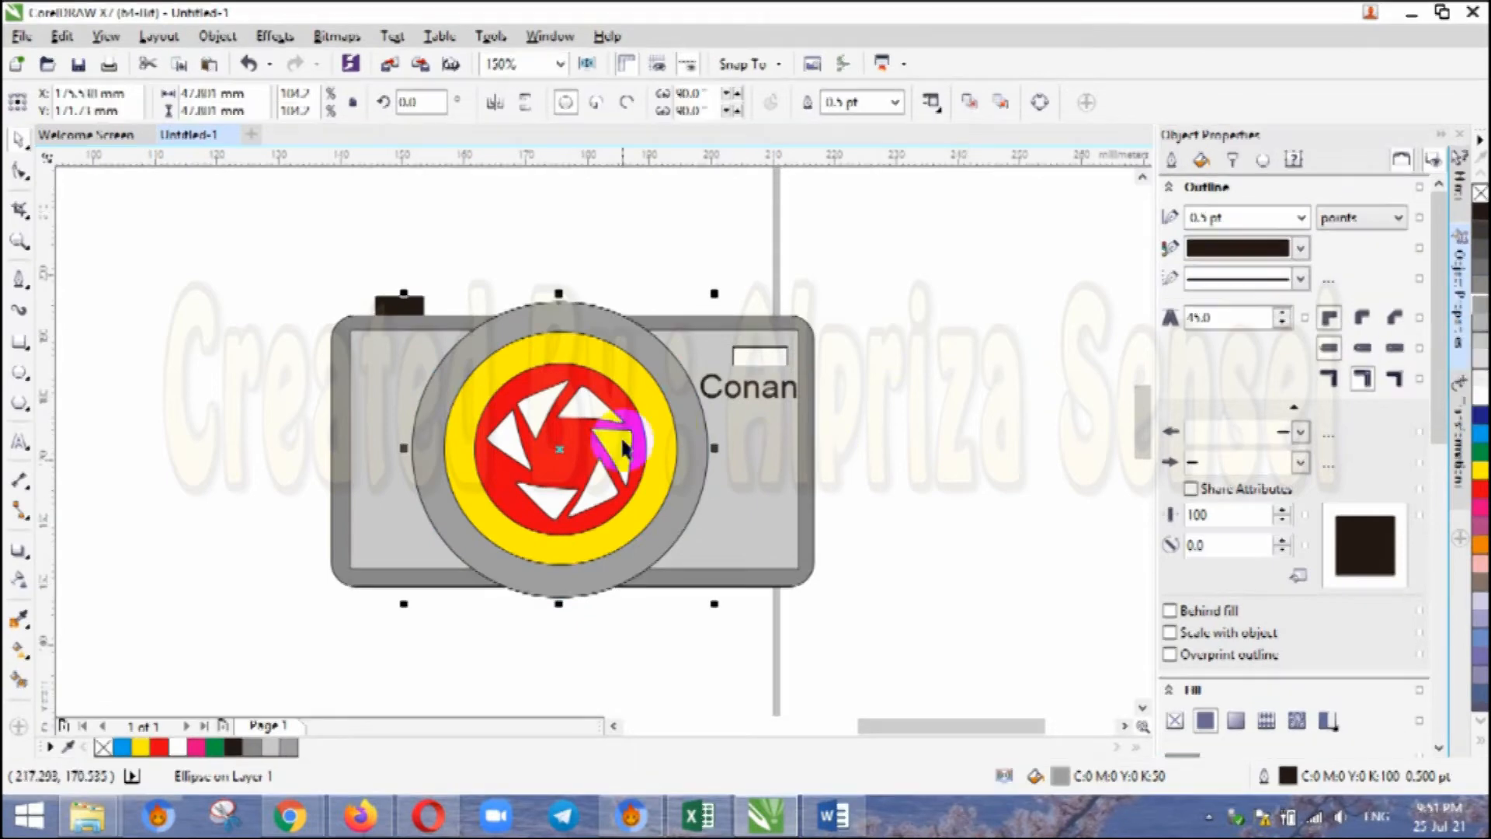
{"action": "left_click", "coordinate": [664, 417]}
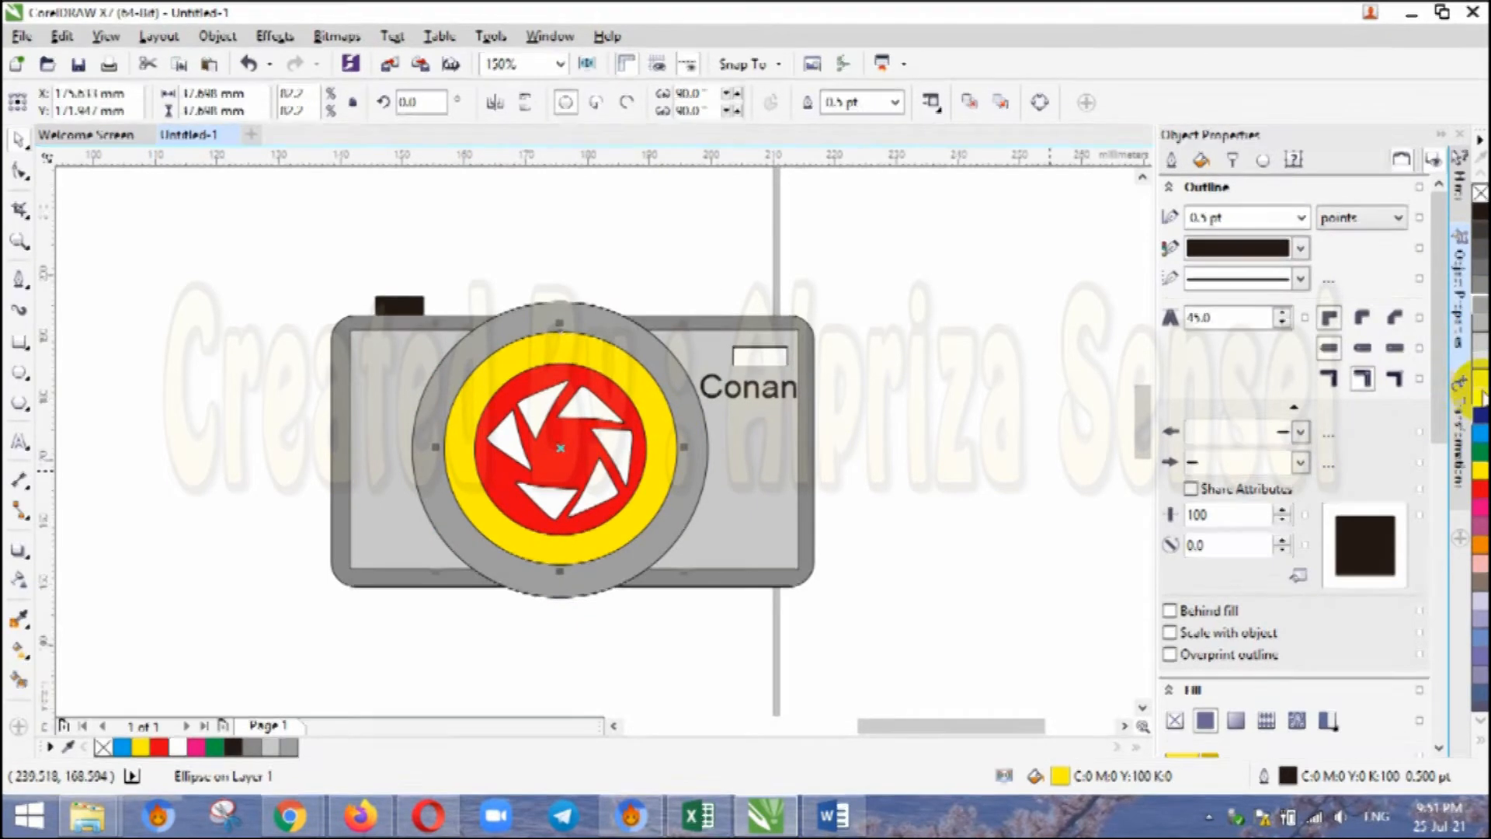
{"action": "left_click", "coordinate": [1481, 331]}
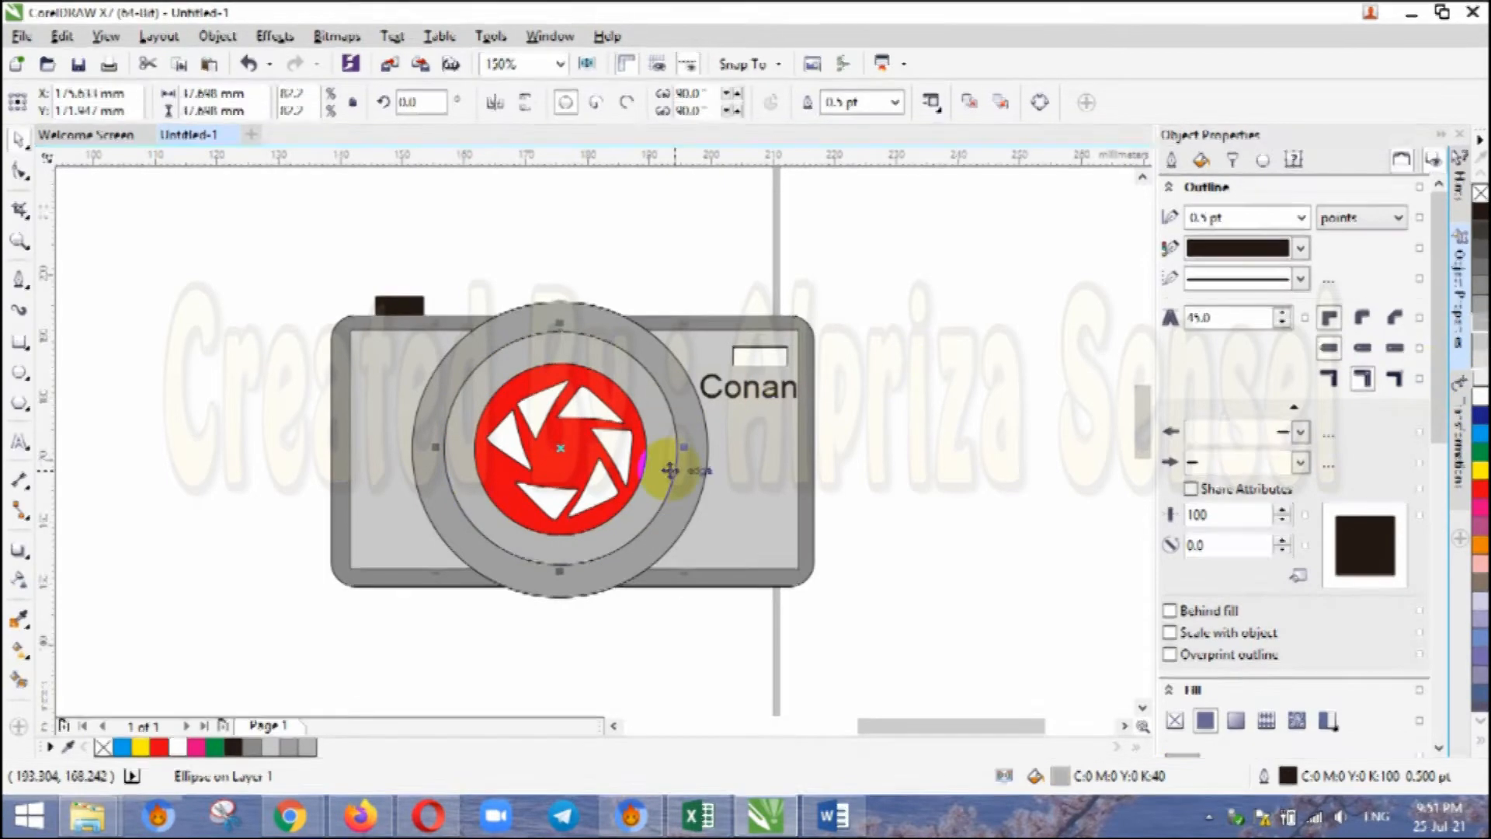
{"action": "left_click", "coordinate": [639, 423]}
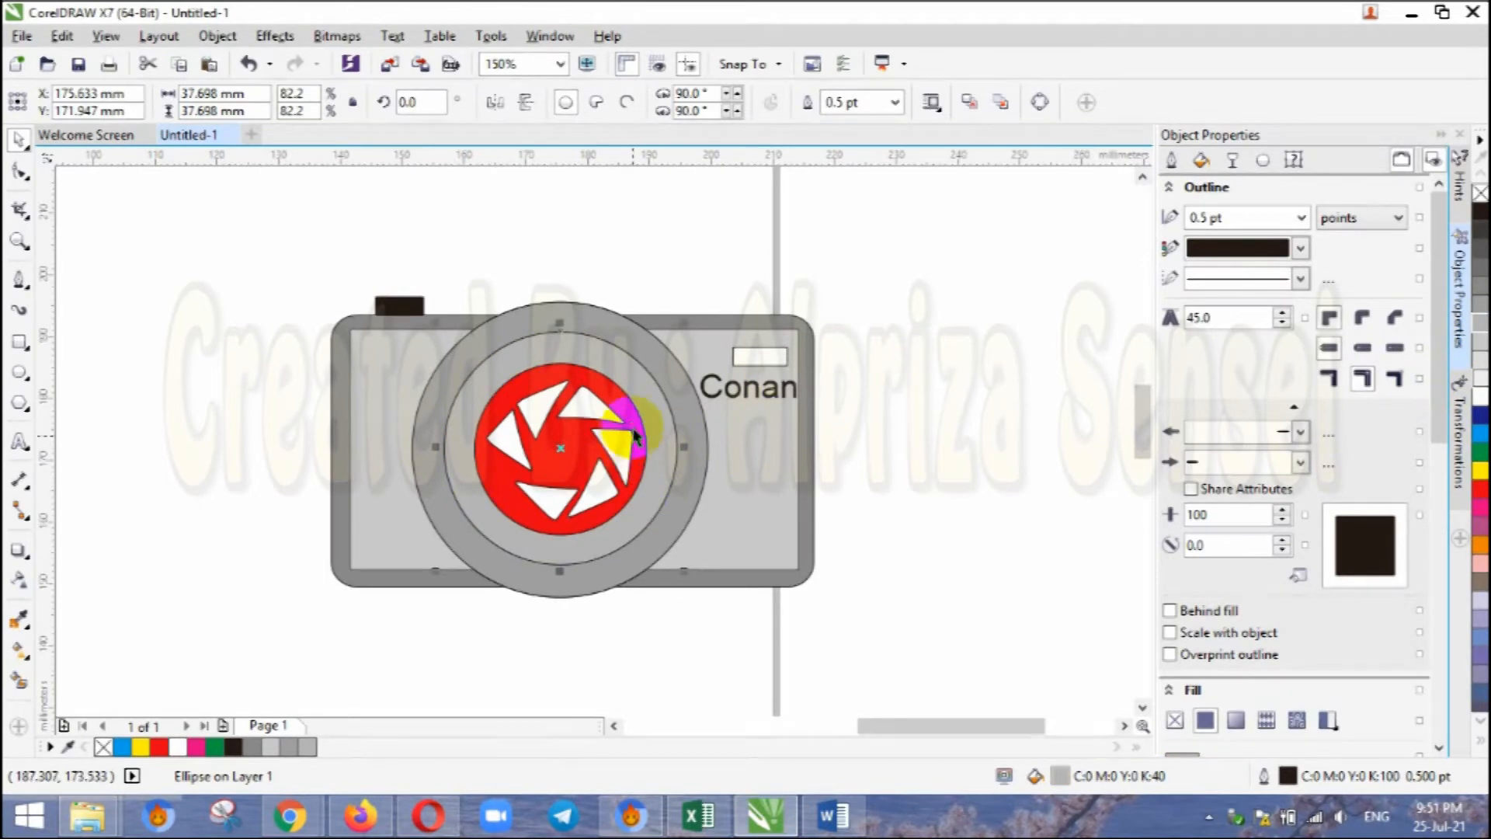
{"action": "left_click", "coordinate": [1479, 378]}
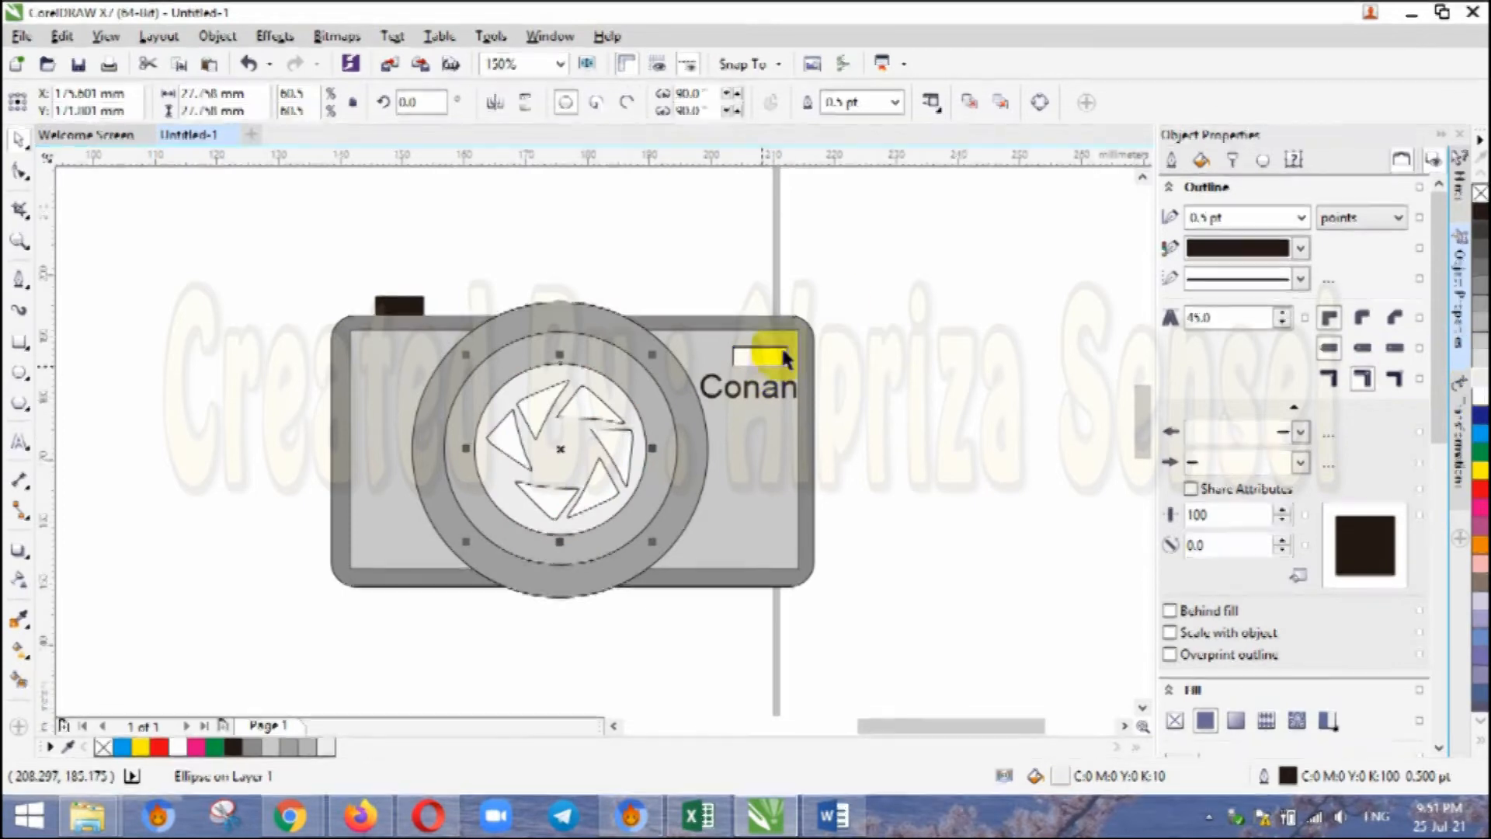
{"action": "left_click", "coordinate": [845, 306]}
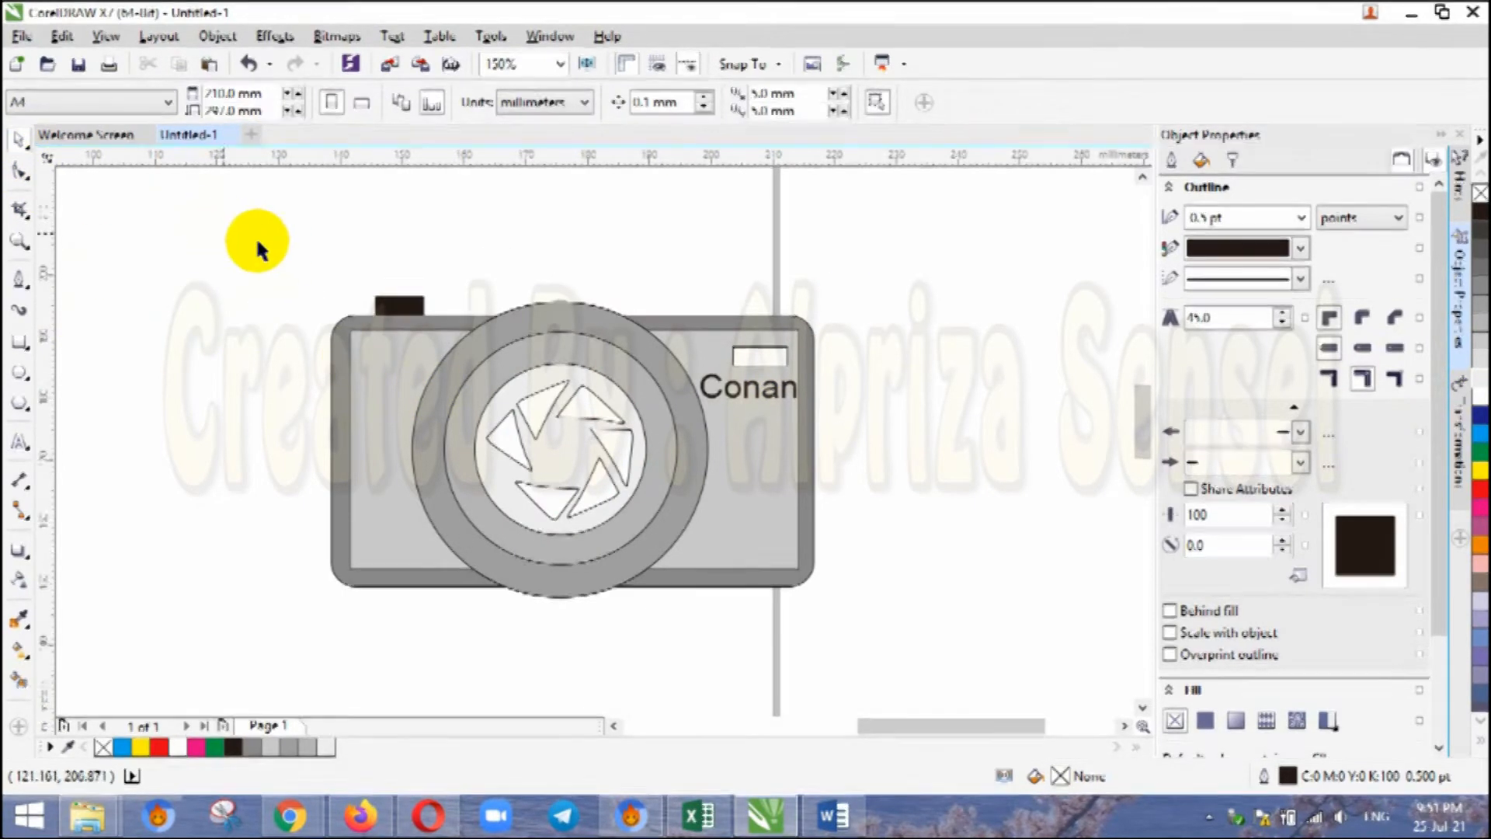
{"action": "left_click_drag", "start_coordinate": [202, 235], "coordinate": [944, 679]}
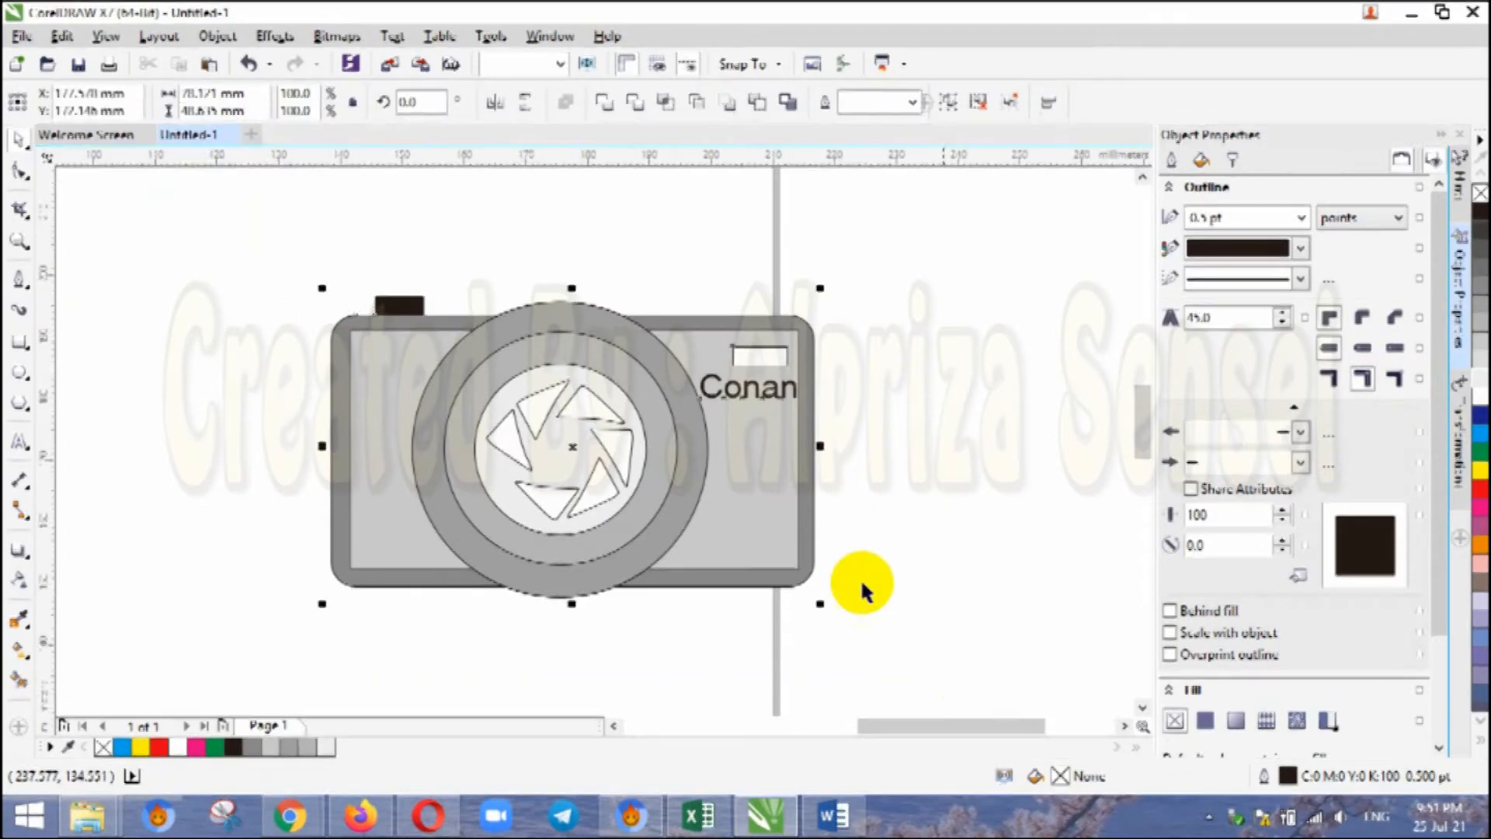
{"action": "left_click", "coordinate": [987, 506]}
{"action": "left_click_drag", "start_coordinate": [403, 493], "coordinate": [700, 563]}
Add two separate artistic texts in 24 pt Arial, "G" and "OO", on the empty page area above and left of the camera
{"action": "scroll", "coordinate": [706, 524], "scroll_direction": "down", "scroll_amount": 1}
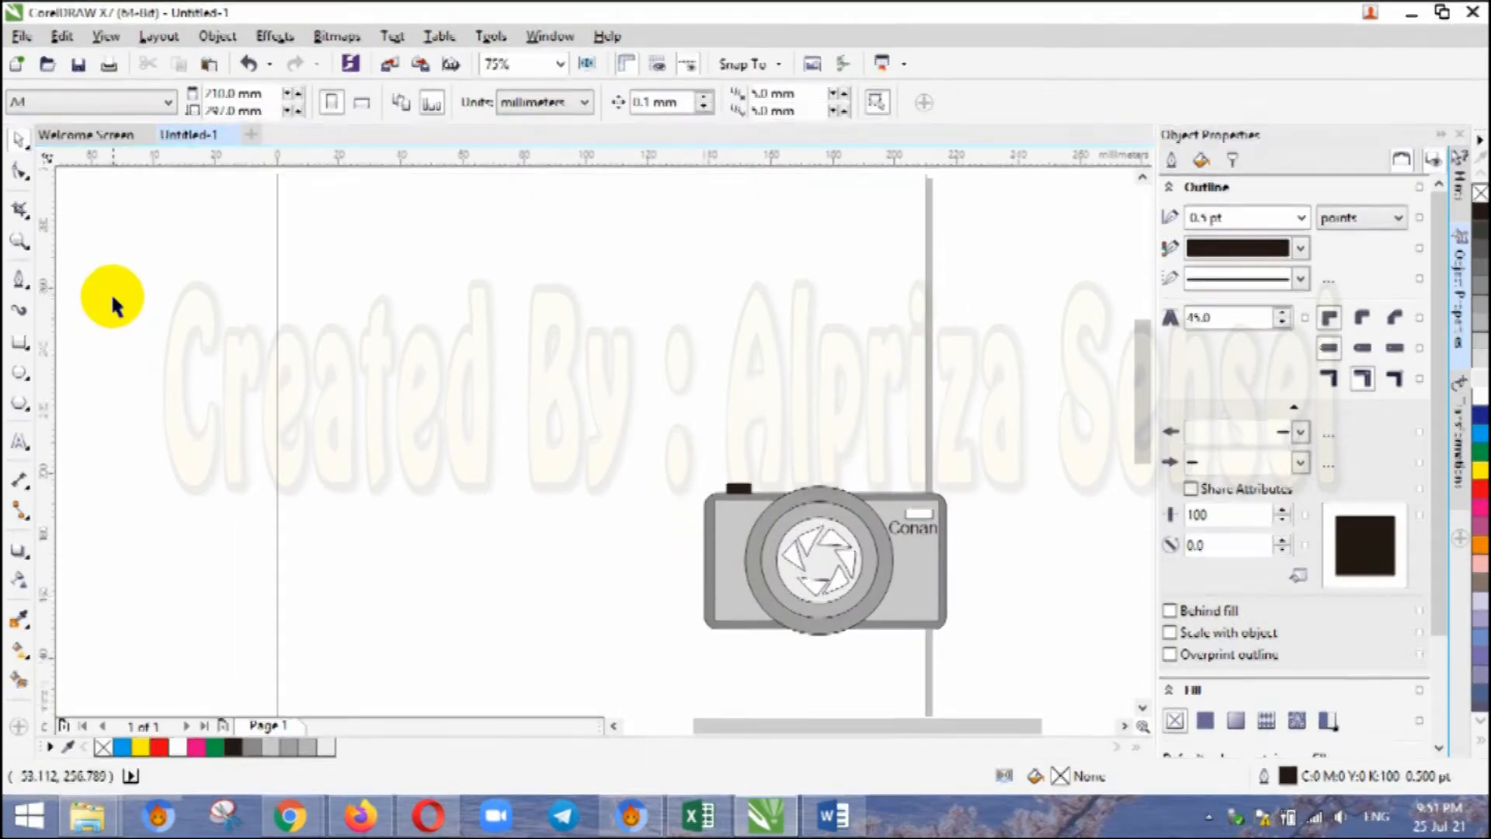
{"action": "left_click", "coordinate": [20, 441]}
{"action": "left_click", "coordinate": [331, 310]}
{"action": "type", "text": "G"}
{"action": "key", "text": "Escape"}
{"action": "left_click", "coordinate": [409, 339]}
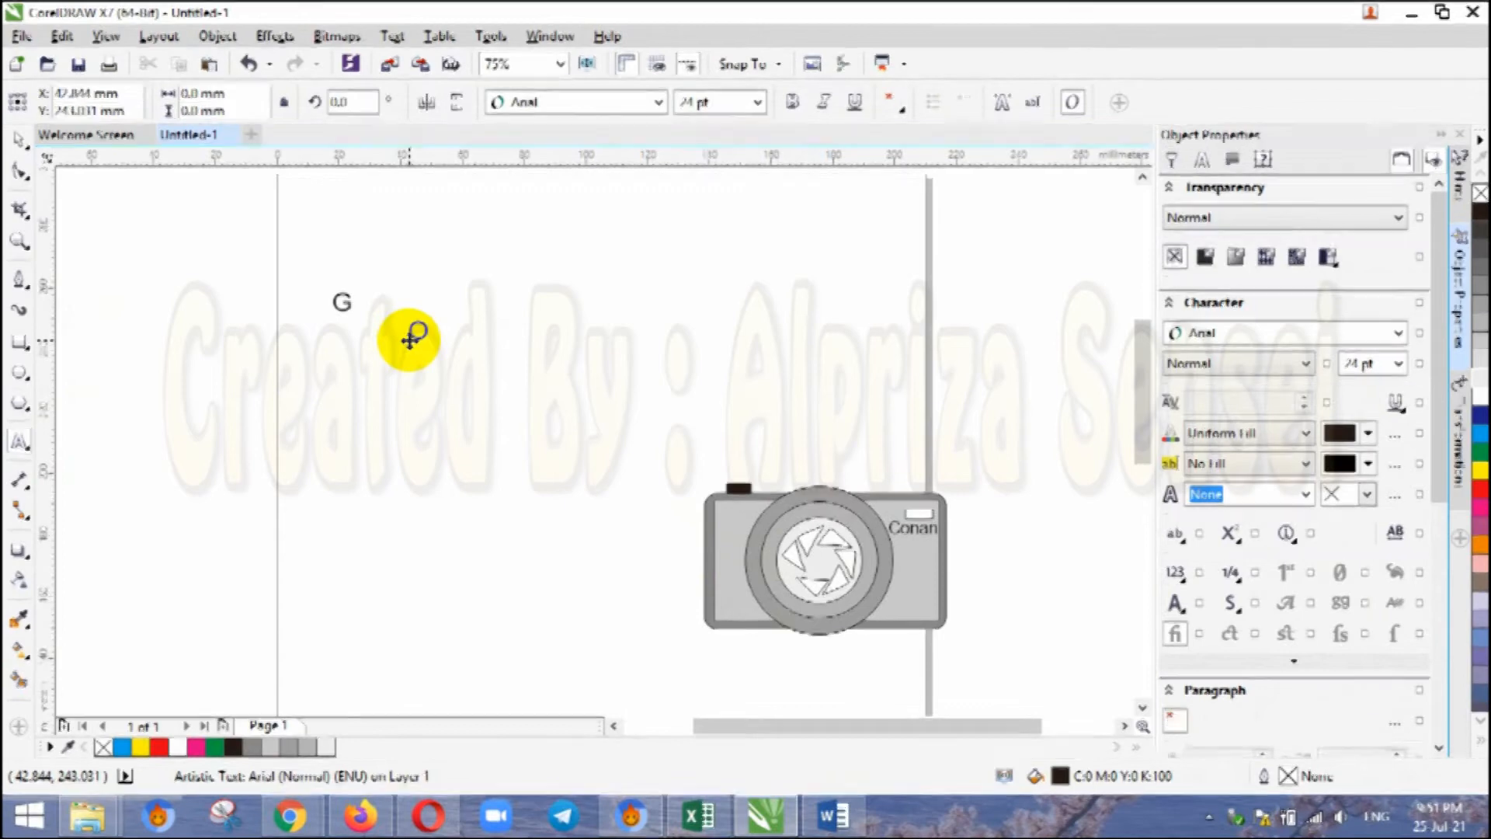
{"action": "type", "text": "O"}
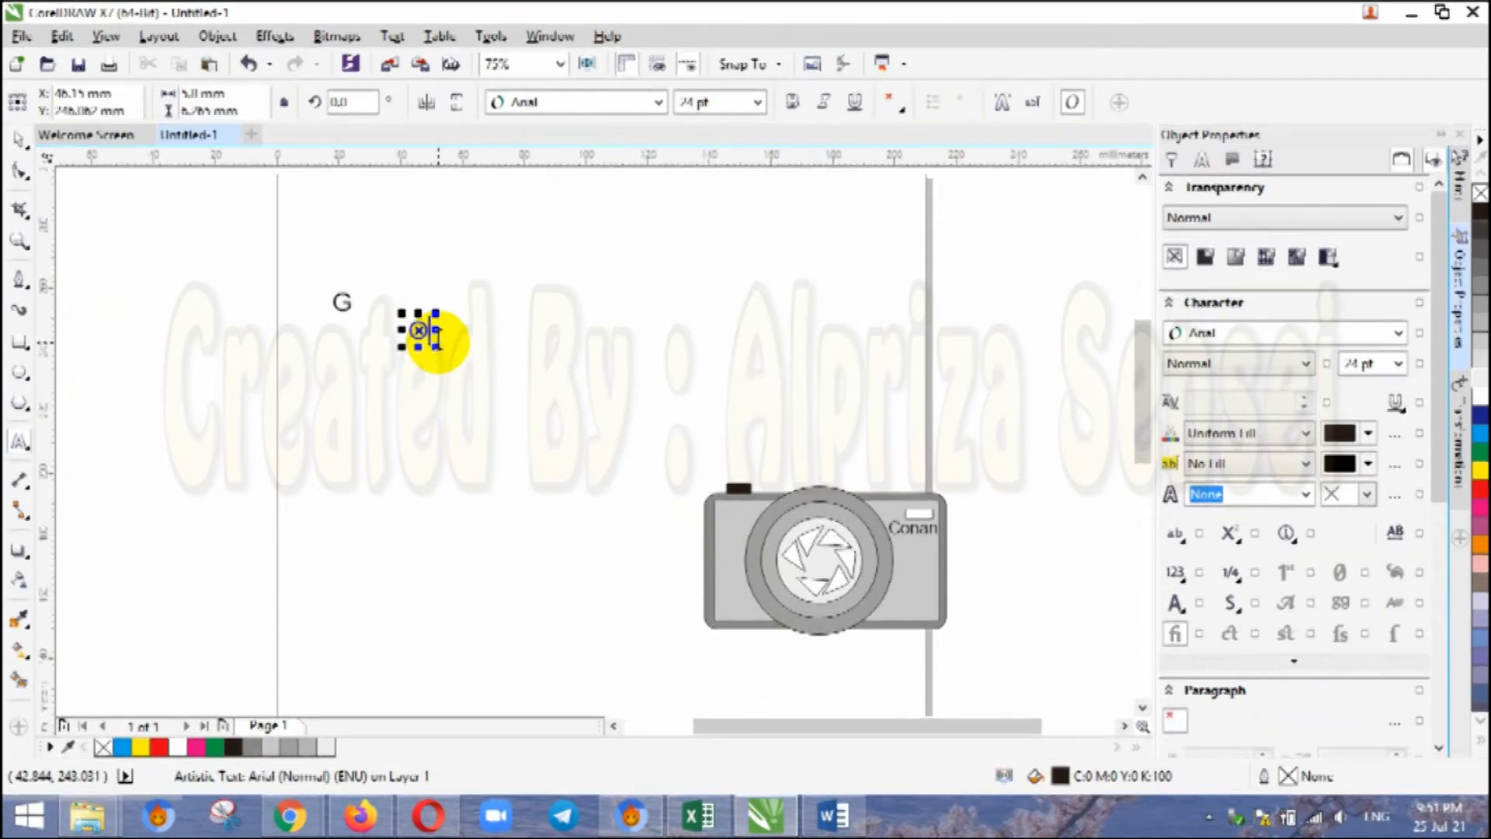
{"action": "type", "text": "O"}
Add the letters "g", "l" and "e" as separate artistic texts following the "OO"
{"action": "left_click", "coordinate": [482, 332]}
{"action": "type", "text": "g"}
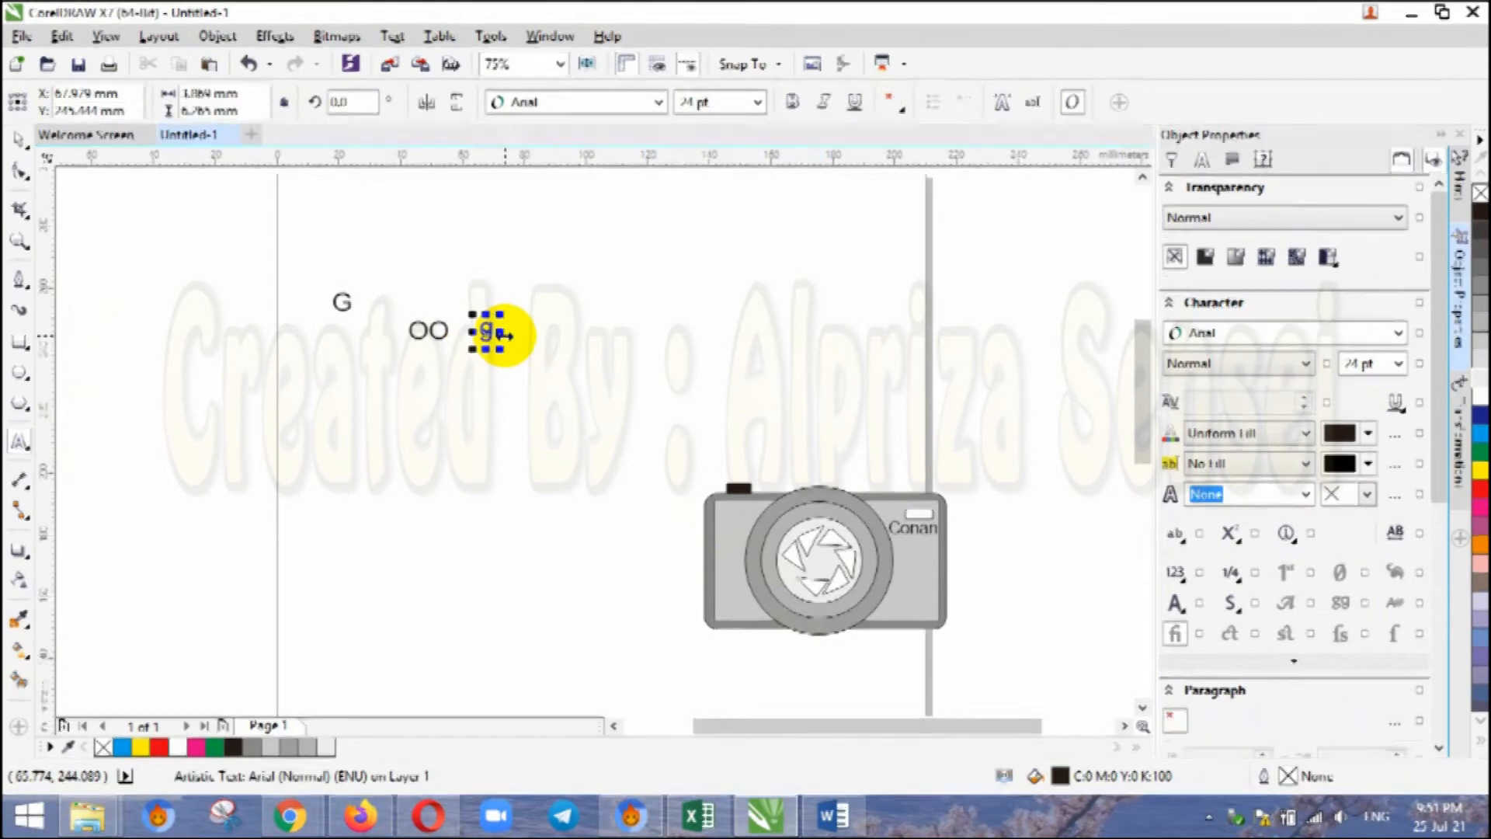
{"action": "left_click", "coordinate": [518, 307]}
{"action": "left_click", "coordinate": [602, 334]}
{"action": "type", "text": "e"}
{"action": "left_click", "coordinate": [21, 149]}
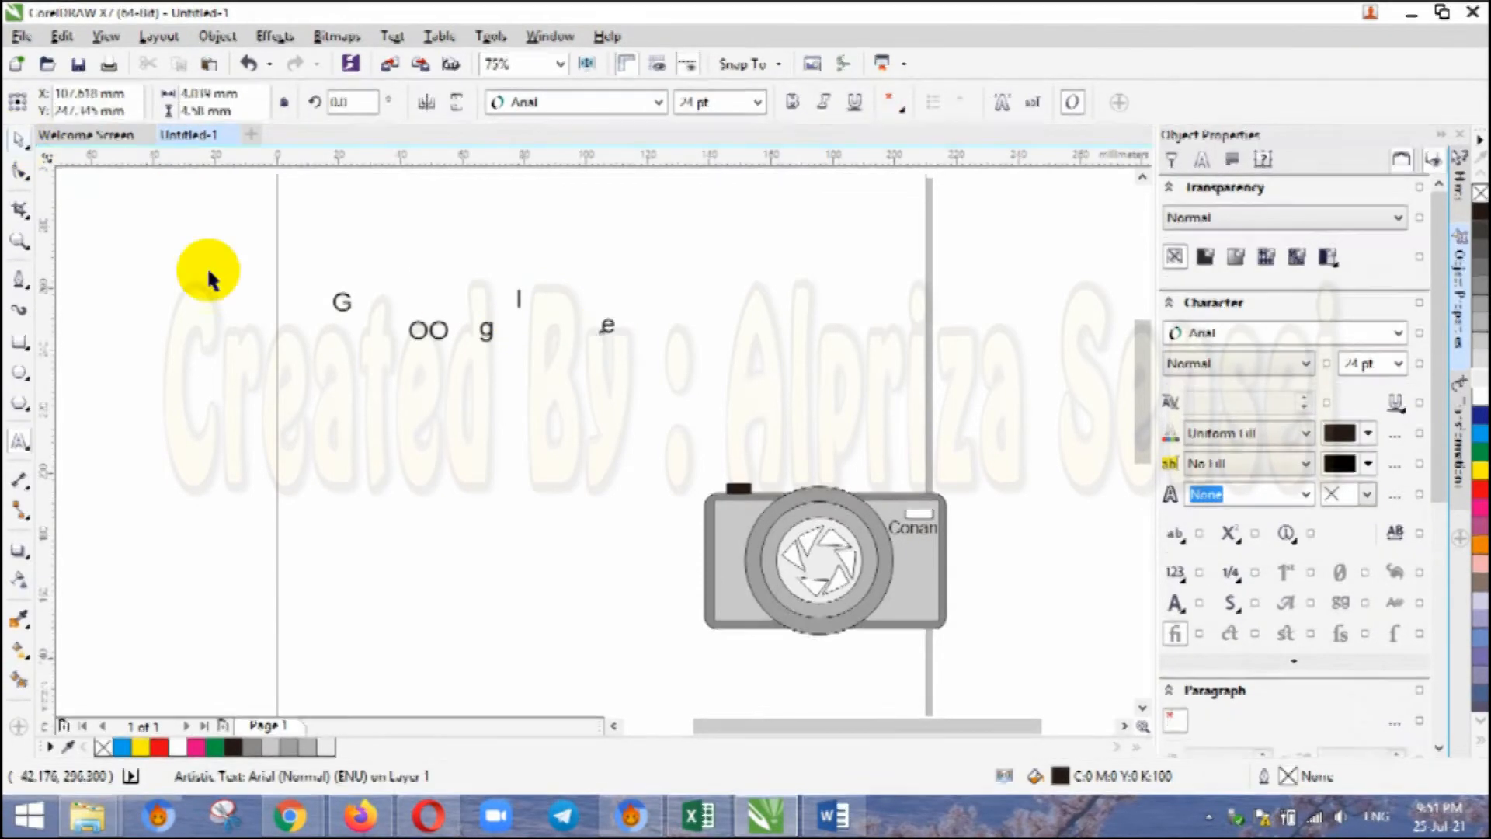
Scale the letter "G" up to several times its size, ending just before the "OO"
{"action": "left_click", "coordinate": [356, 320]}
{"action": "left_click", "coordinate": [347, 304]}
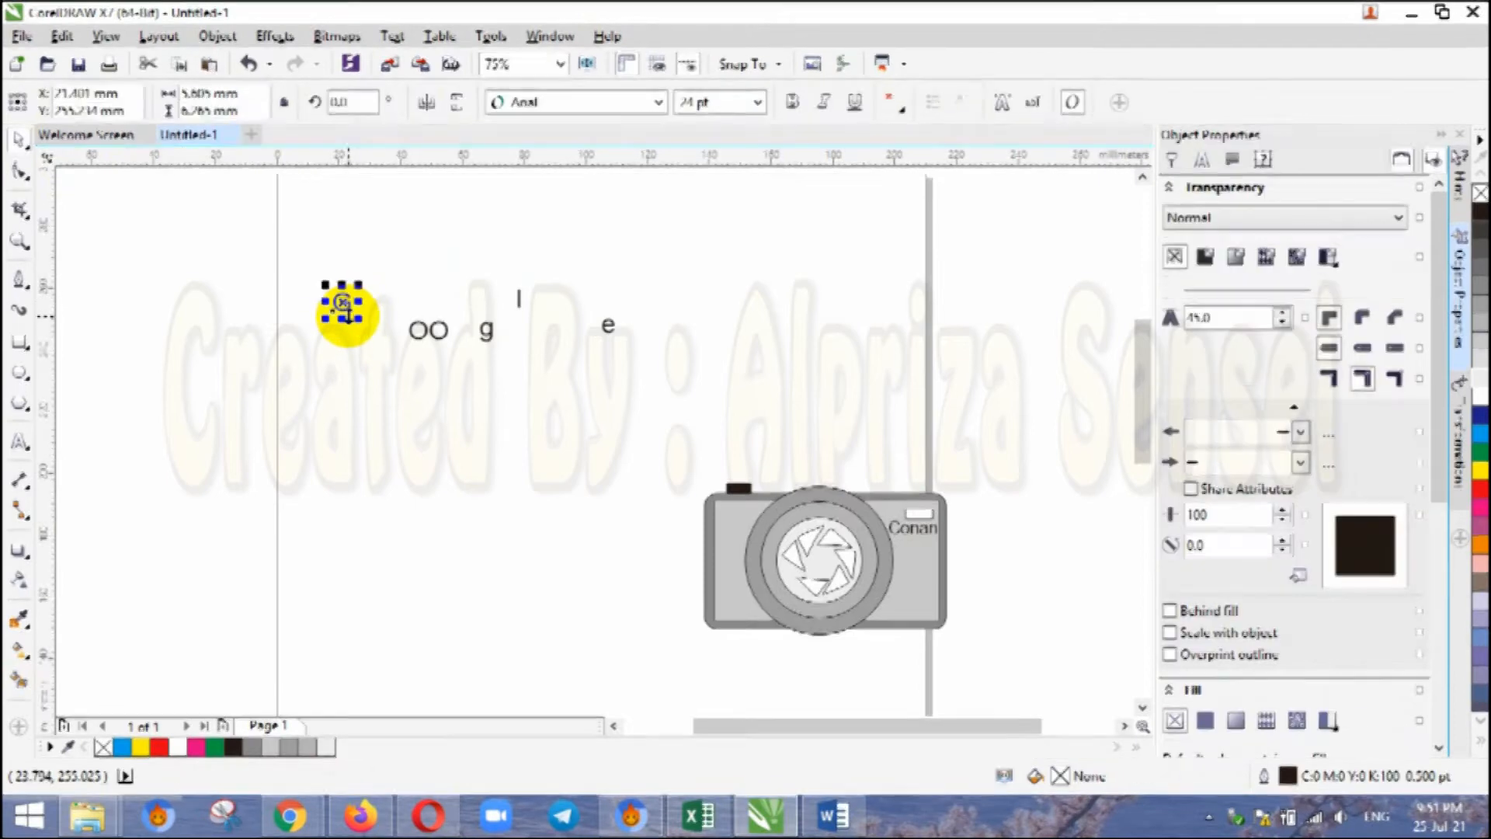
{"action": "left_click_drag", "start_coordinate": [354, 320], "coordinate": [405, 437]}
Enlarge the "OO" to about 20 mm wide and 18 mm tall, and stretch the "G" to about 45 mm tall
{"action": "left_click", "coordinate": [453, 350]}
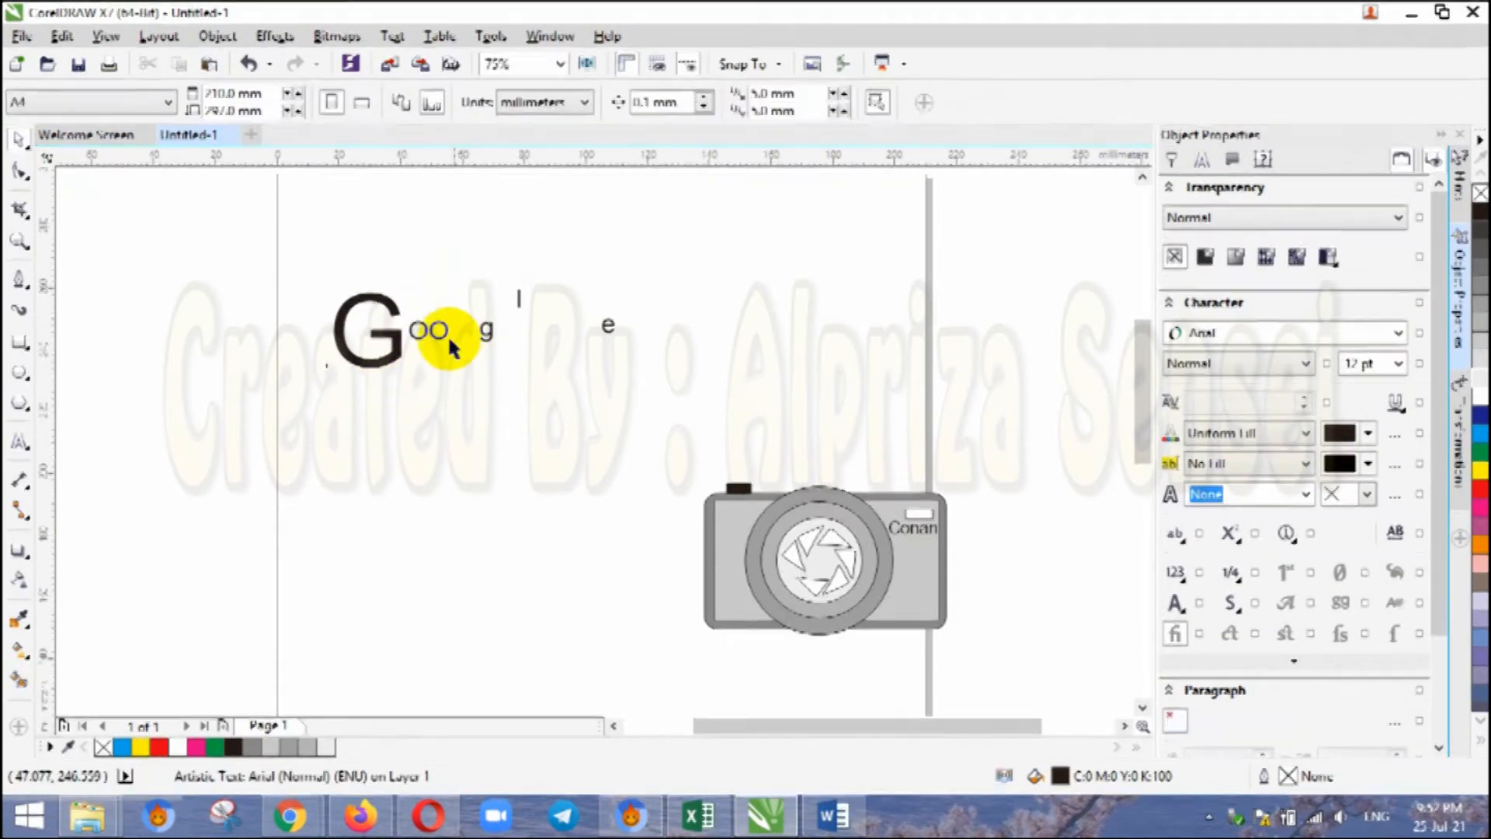
{"action": "left_click", "coordinate": [442, 348]}
{"action": "left_click_drag", "start_coordinate": [453, 347], "coordinate": [477, 388]}
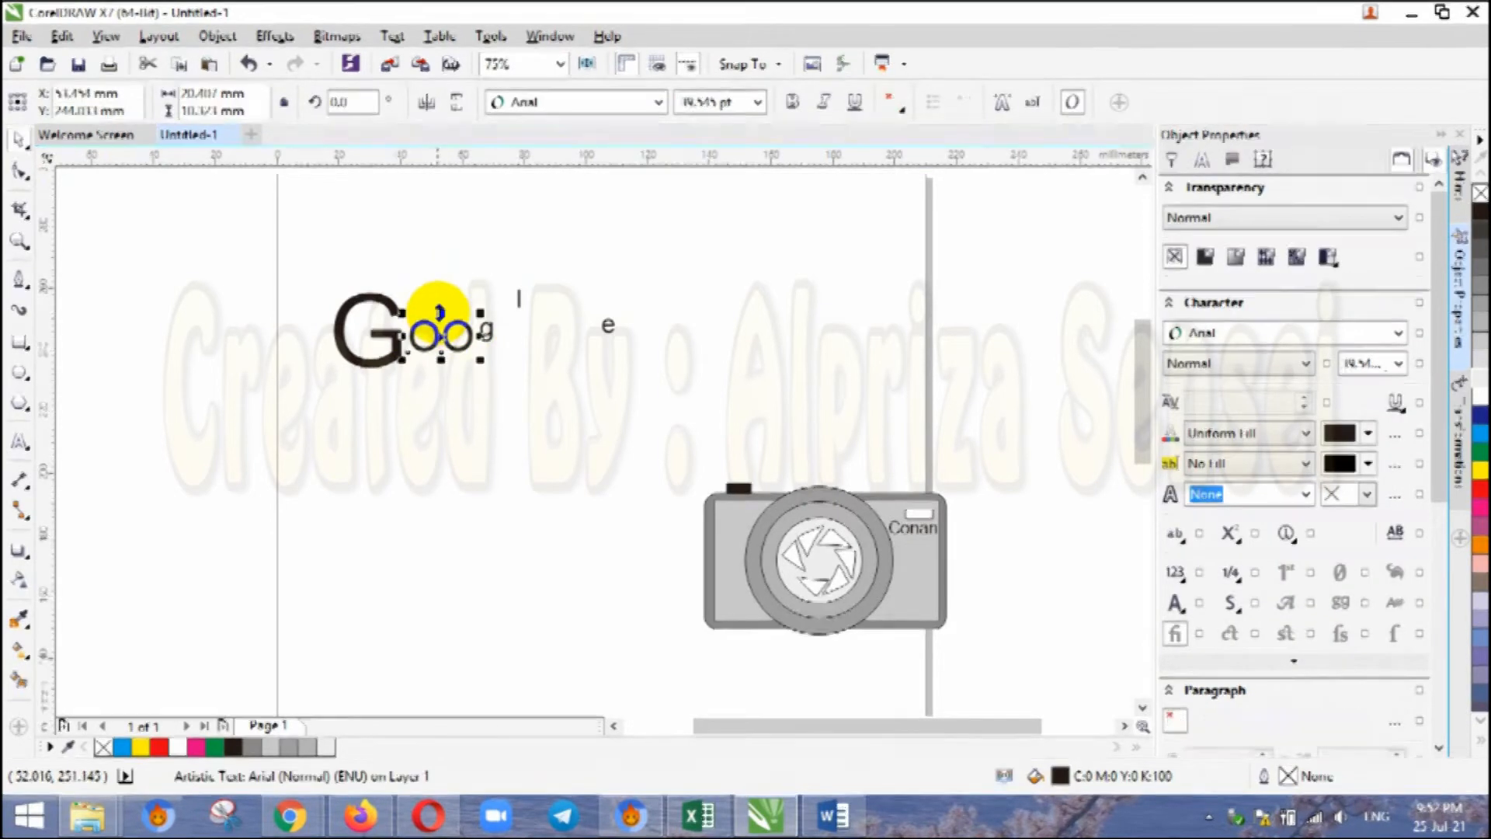
{"action": "left_click_drag", "start_coordinate": [439, 286], "coordinate": [369, 248]}
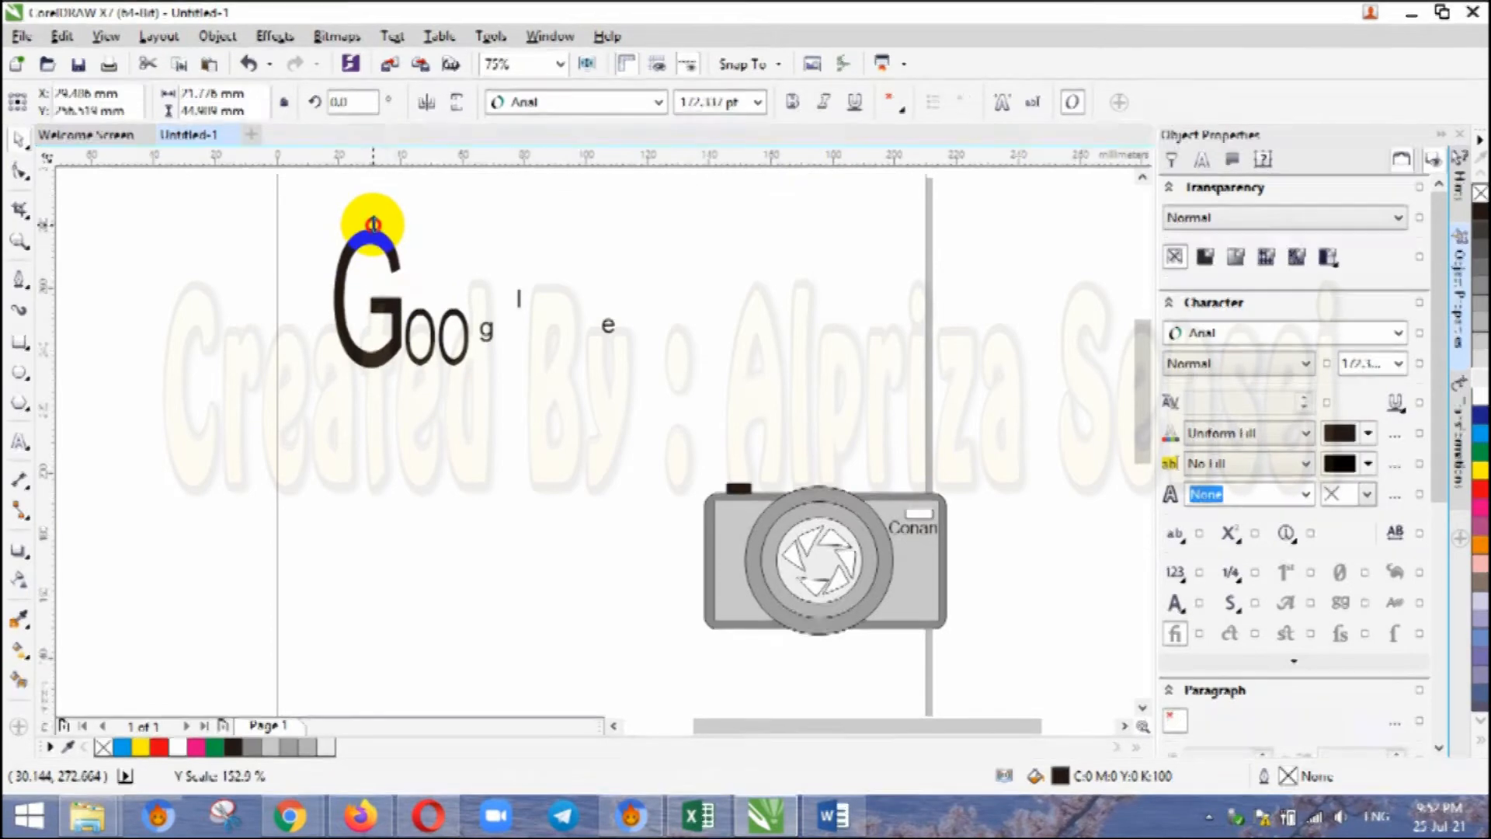
Enlarge the "g" to about 12 by 28 mm and the "l" to about 3 by 41 mm, directly after the "OO"
{"action": "left_click", "coordinate": [487, 331]}
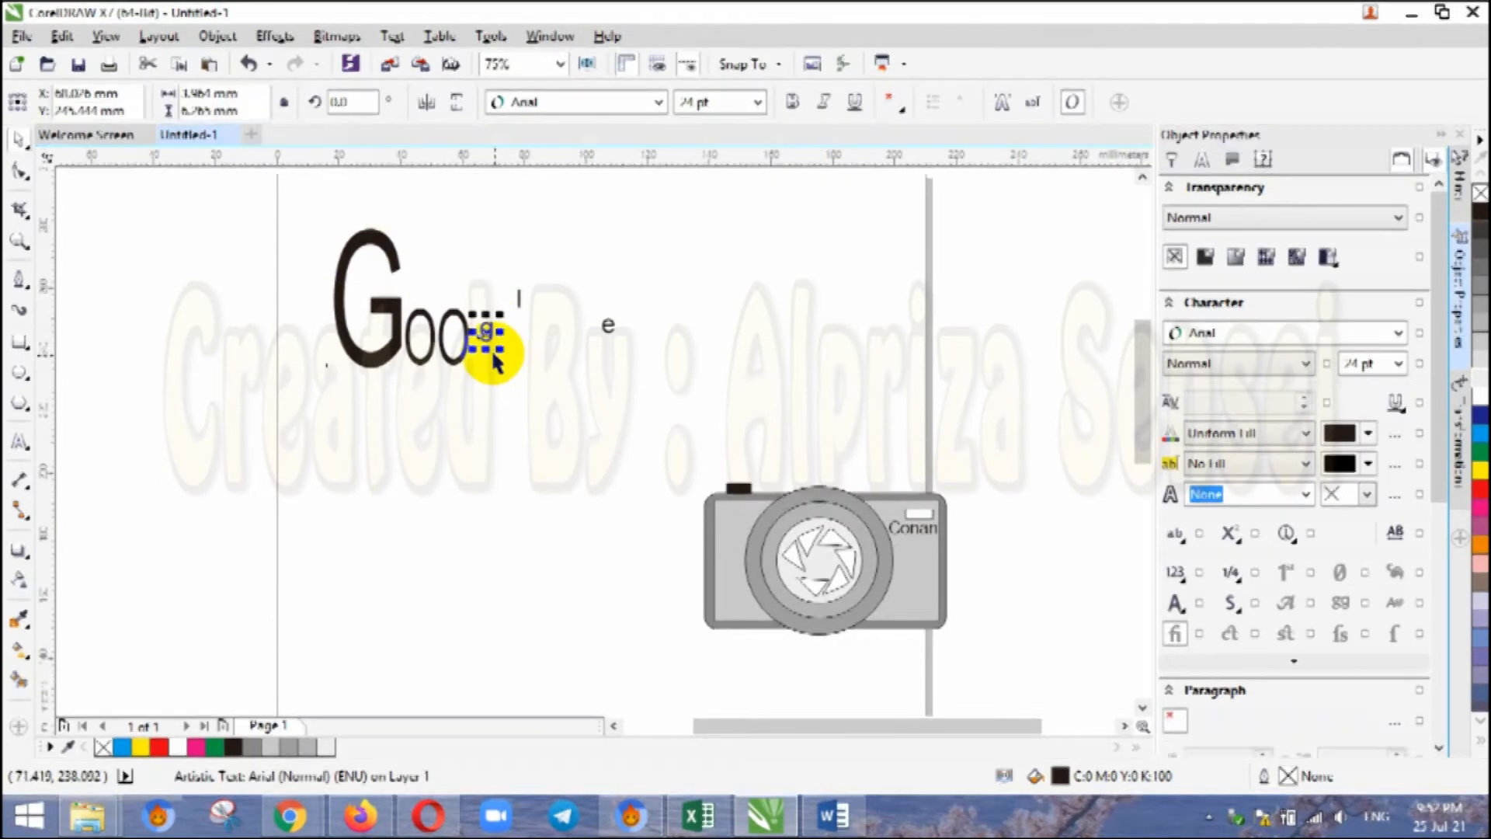
{"action": "mouse_move", "coordinate": [501, 350]}
{"action": "left_mouse_down"}
{"action": "mouse_move", "coordinate": [546, 414]}
{"action": "mouse_move", "coordinate": [510, 363]}
{"action": "mouse_move", "coordinate": [536, 352]}
{"action": "mouse_move", "coordinate": [516, 349]}
{"action": "left_mouse_up"}
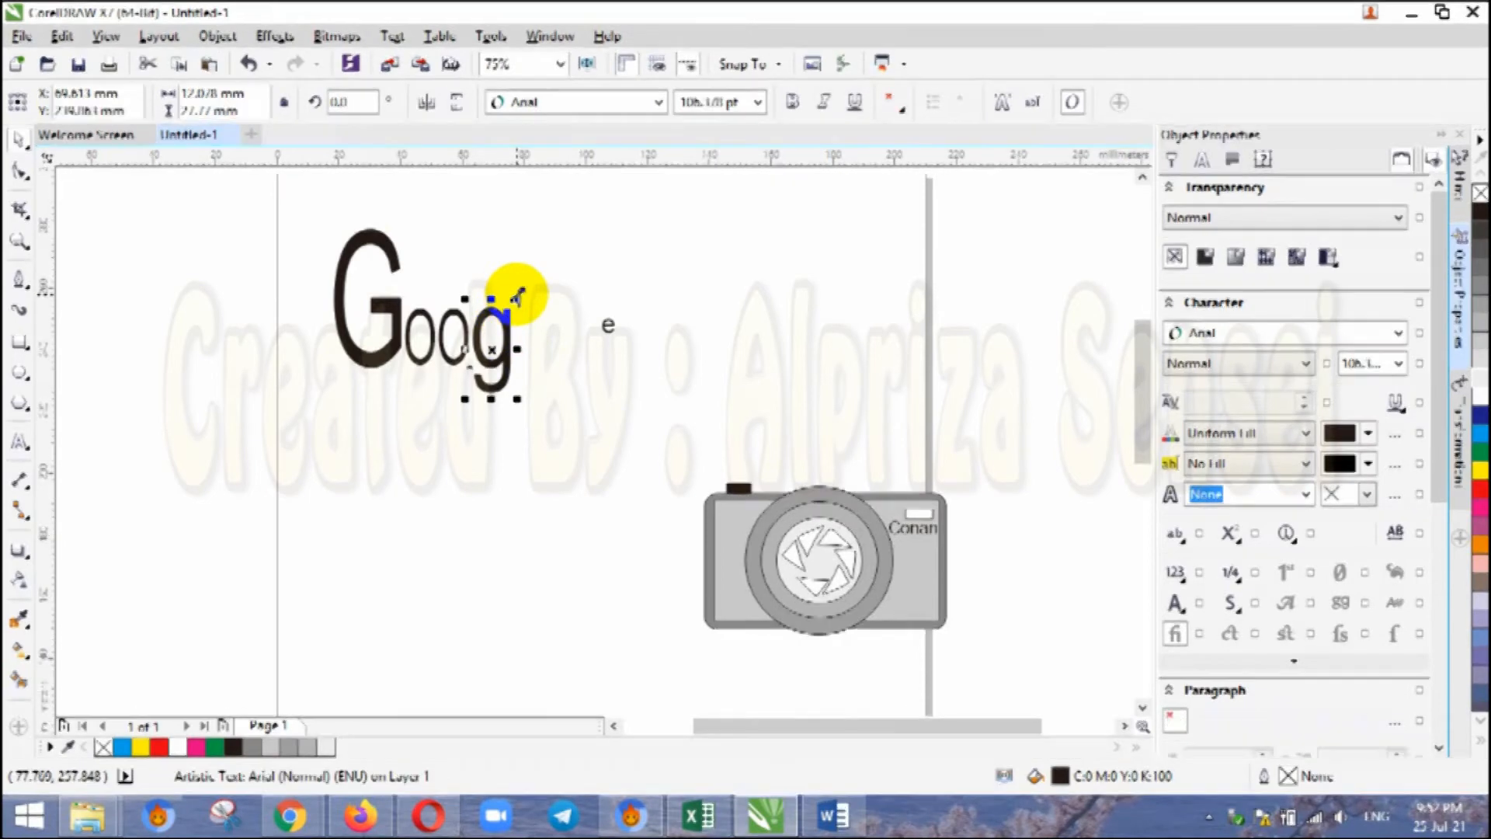
{"action": "left_click", "coordinate": [519, 298]}
{"action": "mouse_move", "coordinate": [525, 312]}
{"action": "left_mouse_down"}
{"action": "mouse_move", "coordinate": [572, 392]}
{"action": "mouse_move", "coordinate": [542, 330]}
{"action": "left_mouse_up"}
{"action": "left_click_drag", "start_coordinate": [519, 280], "coordinate": [519, 233]}
Enlarge the letter "e" and move it right beside the "l" to complete the wordmark
{"action": "left_click", "coordinate": [610, 326]}
{"action": "left_click_drag", "start_coordinate": [625, 339], "coordinate": [675, 396]}
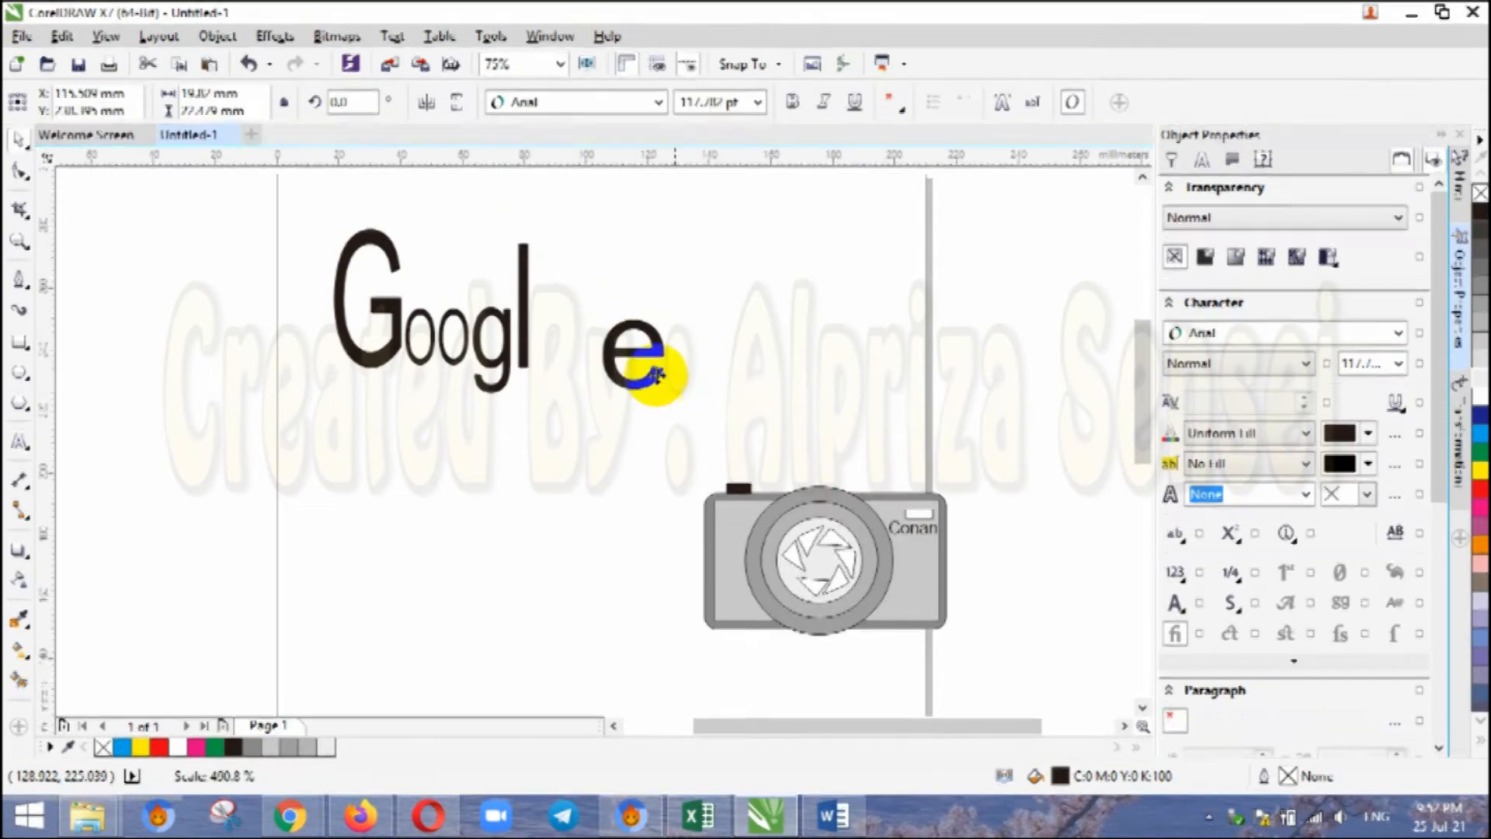
{"action": "left_click_drag", "start_coordinate": [632, 342], "coordinate": [575, 329]}
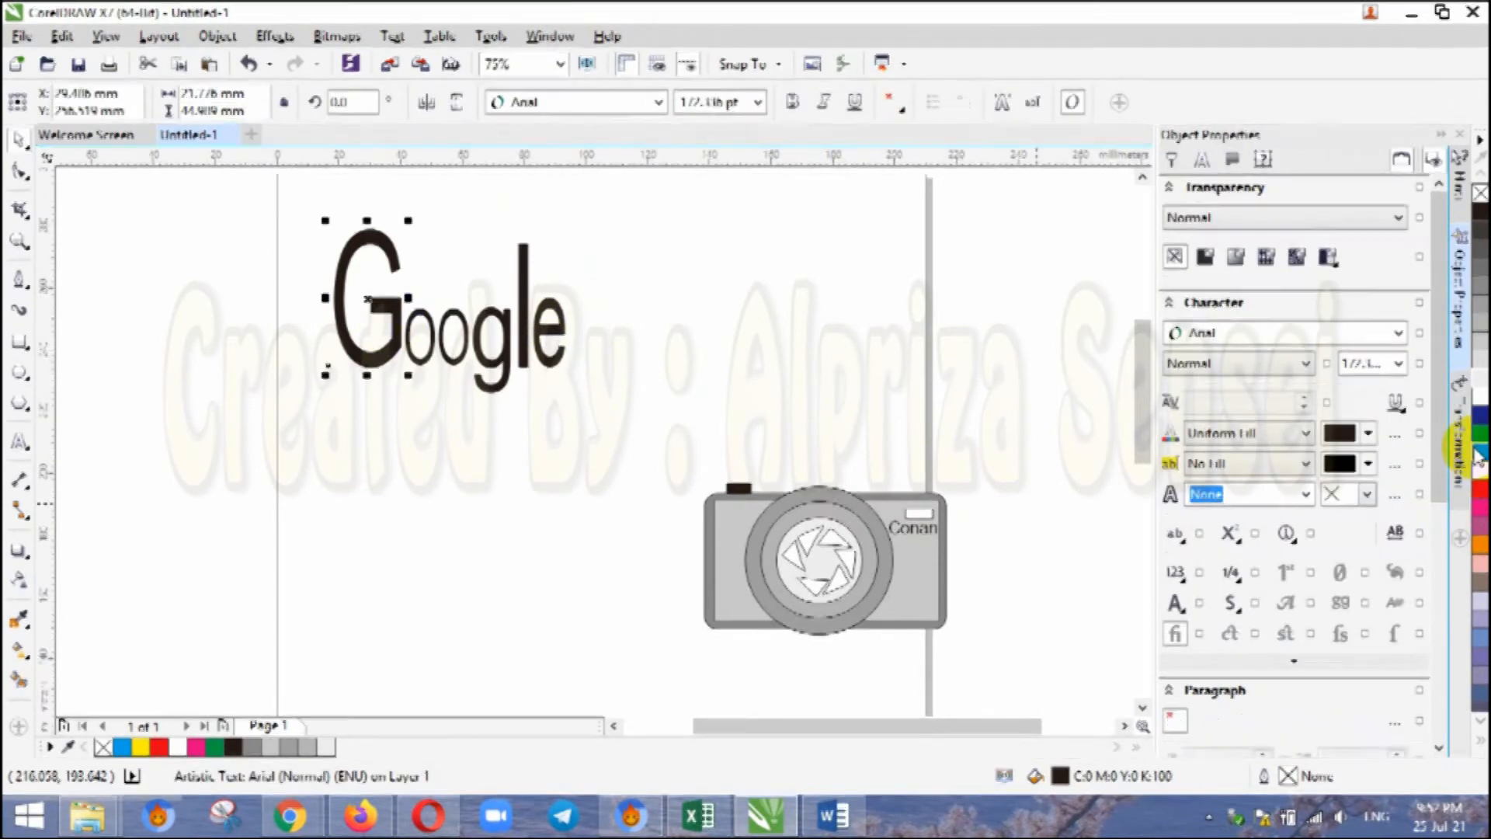
Colour the "G" blue and the "OO" red
{"action": "left_click", "coordinate": [1482, 423]}
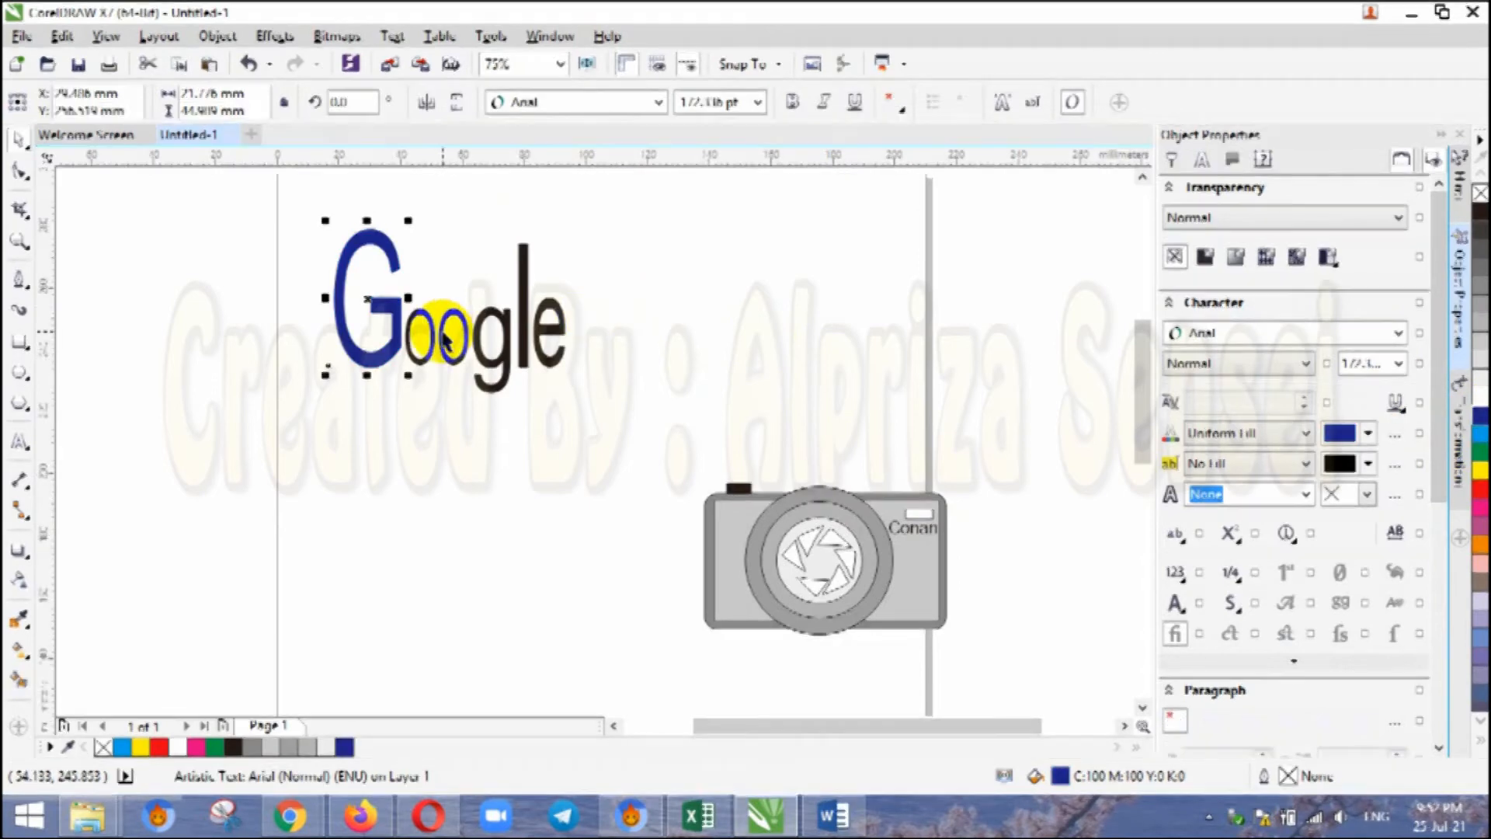
{"action": "left_click", "coordinate": [433, 333]}
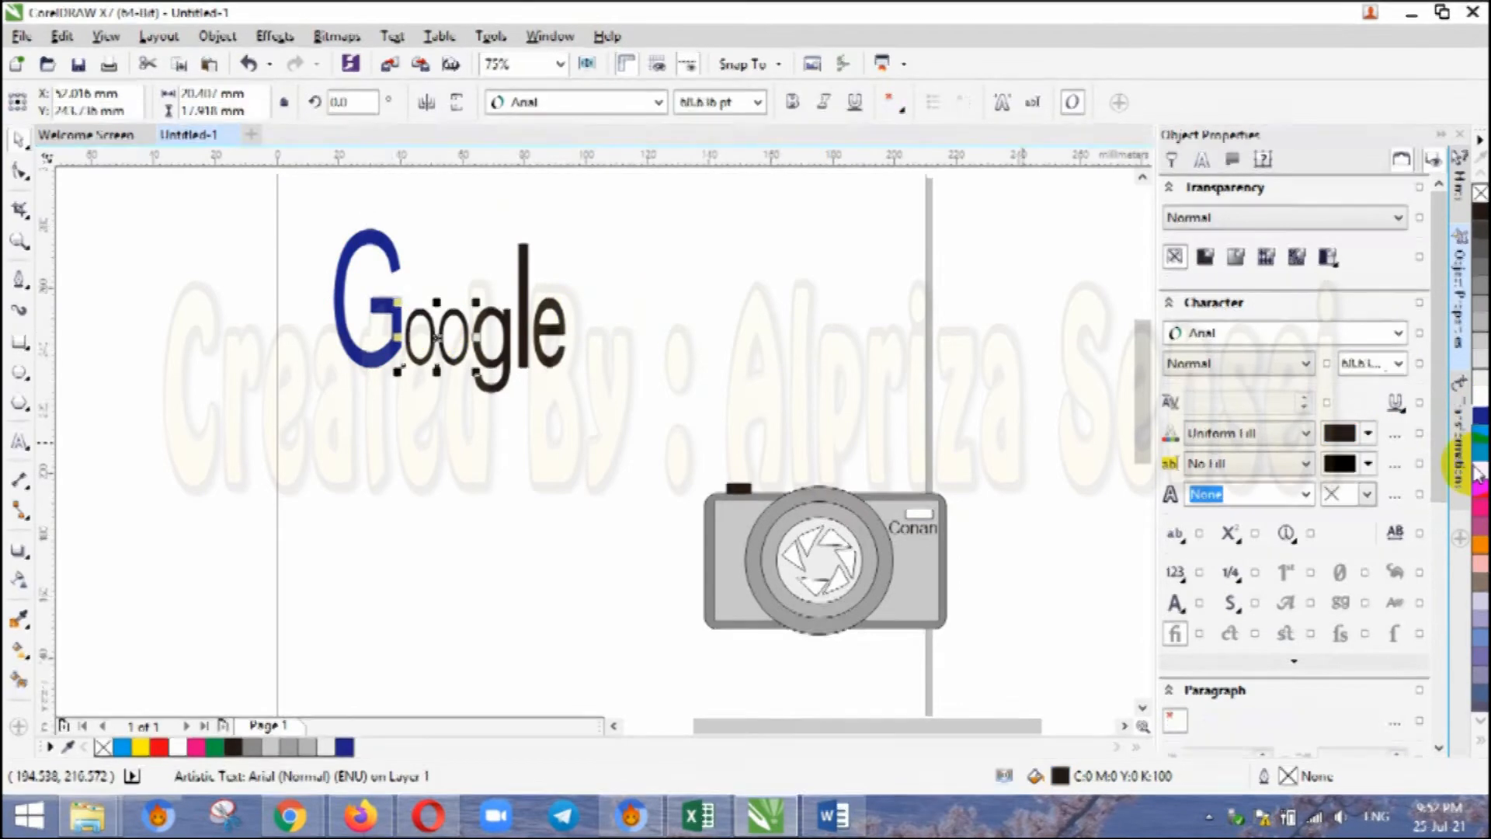
{"action": "left_click", "coordinate": [1481, 489]}
Colour the "g" yellow and the "l" green
{"action": "left_click", "coordinate": [526, 359]}
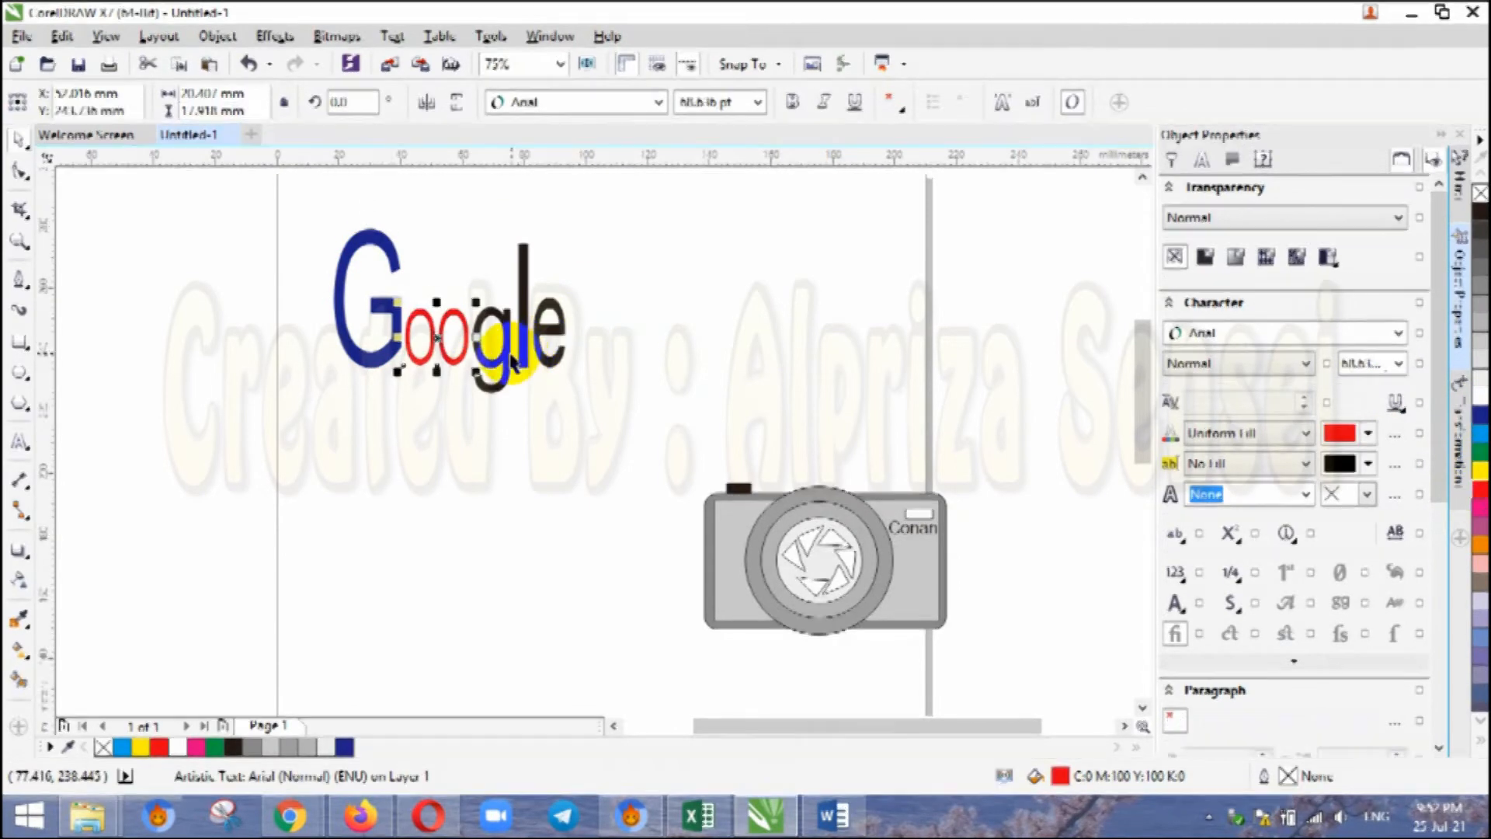
{"action": "left_click", "coordinate": [1480, 384]}
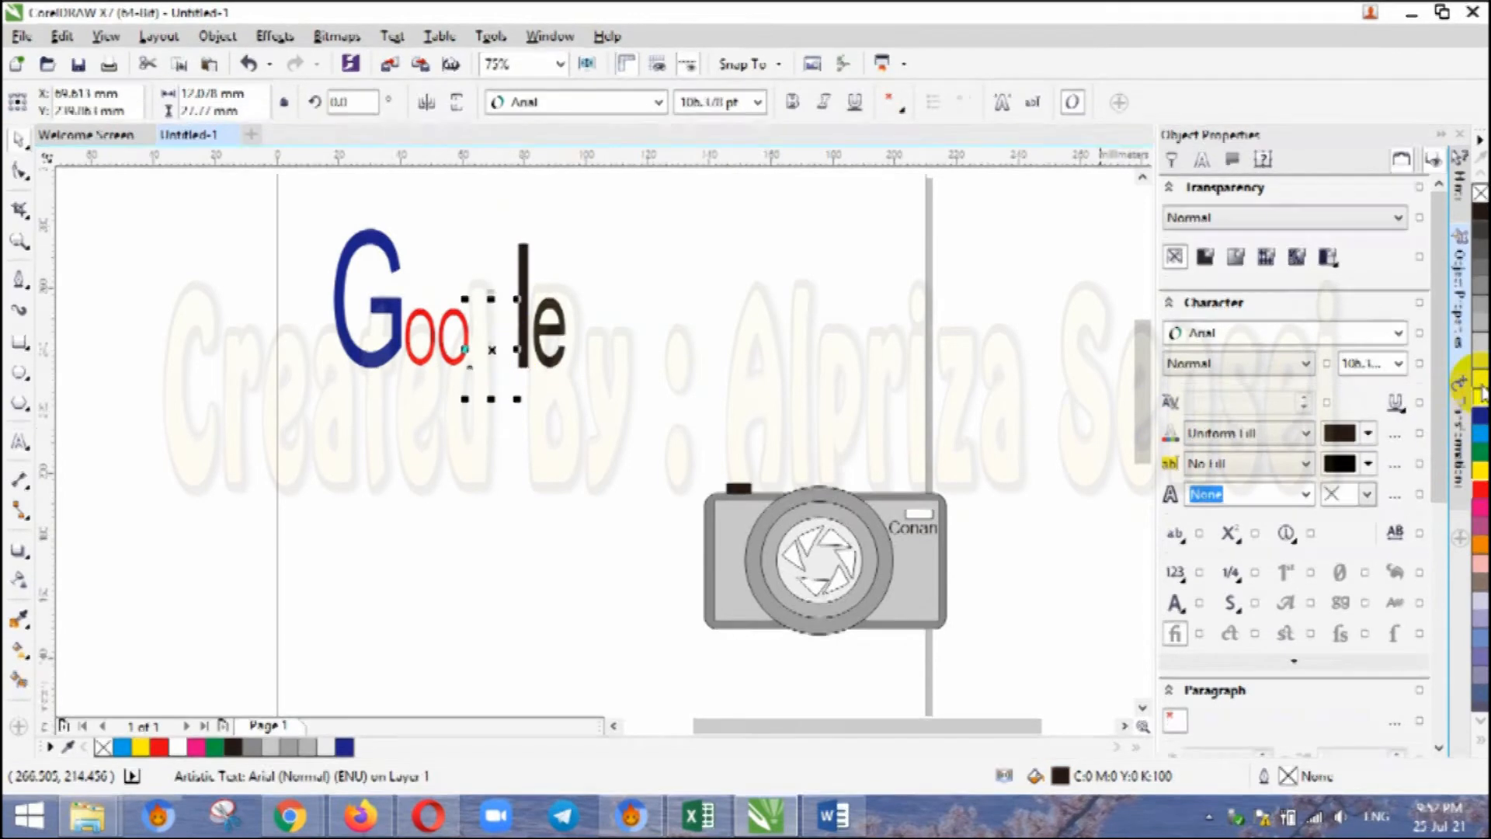
{"action": "left_click", "coordinate": [1481, 358]}
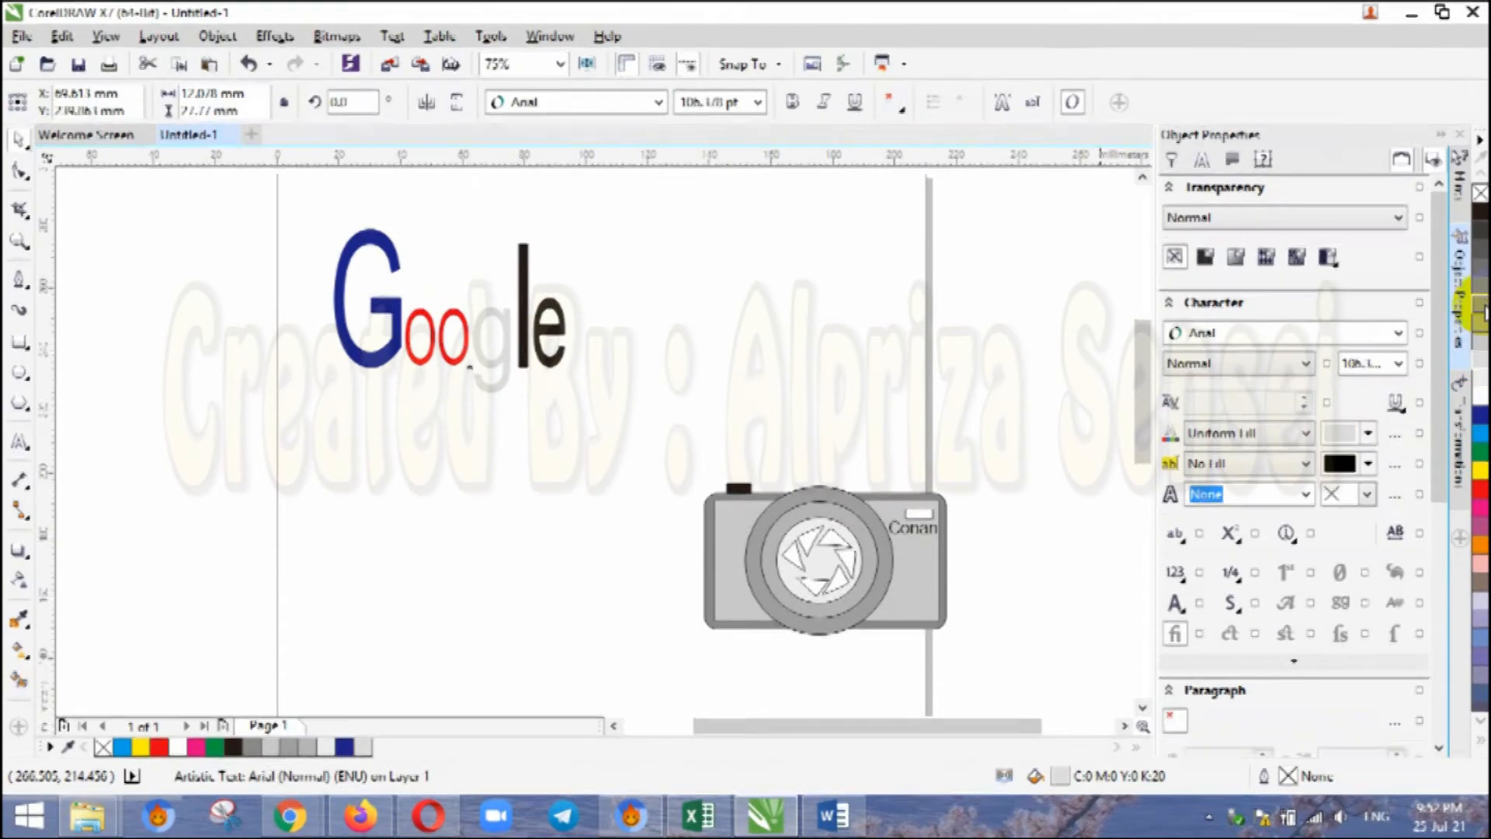
{"action": "left_click", "coordinate": [1482, 471]}
{"action": "left_click", "coordinate": [855, 399]}
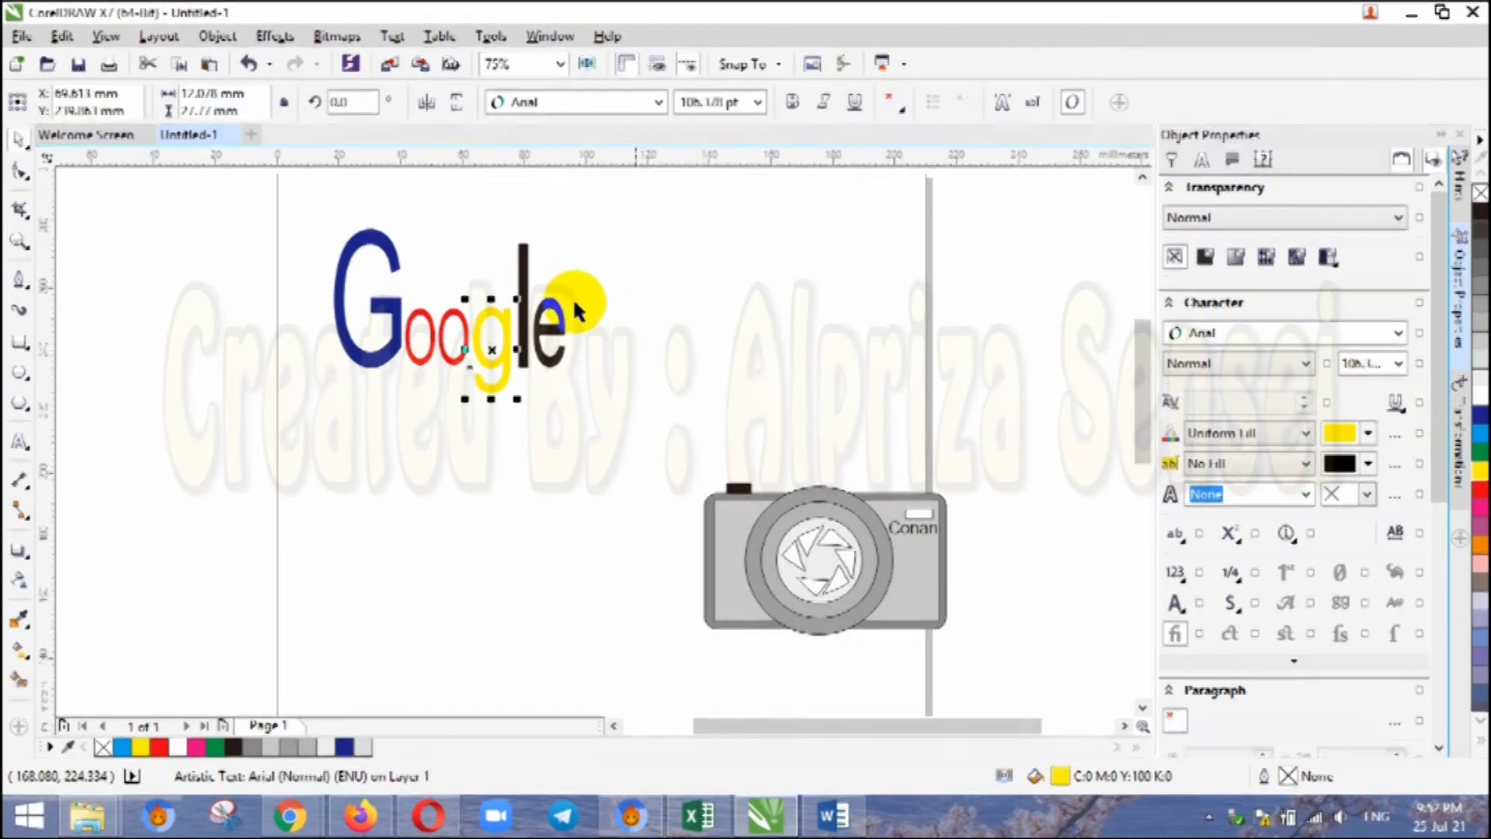
{"action": "left_click", "coordinate": [526, 274]}
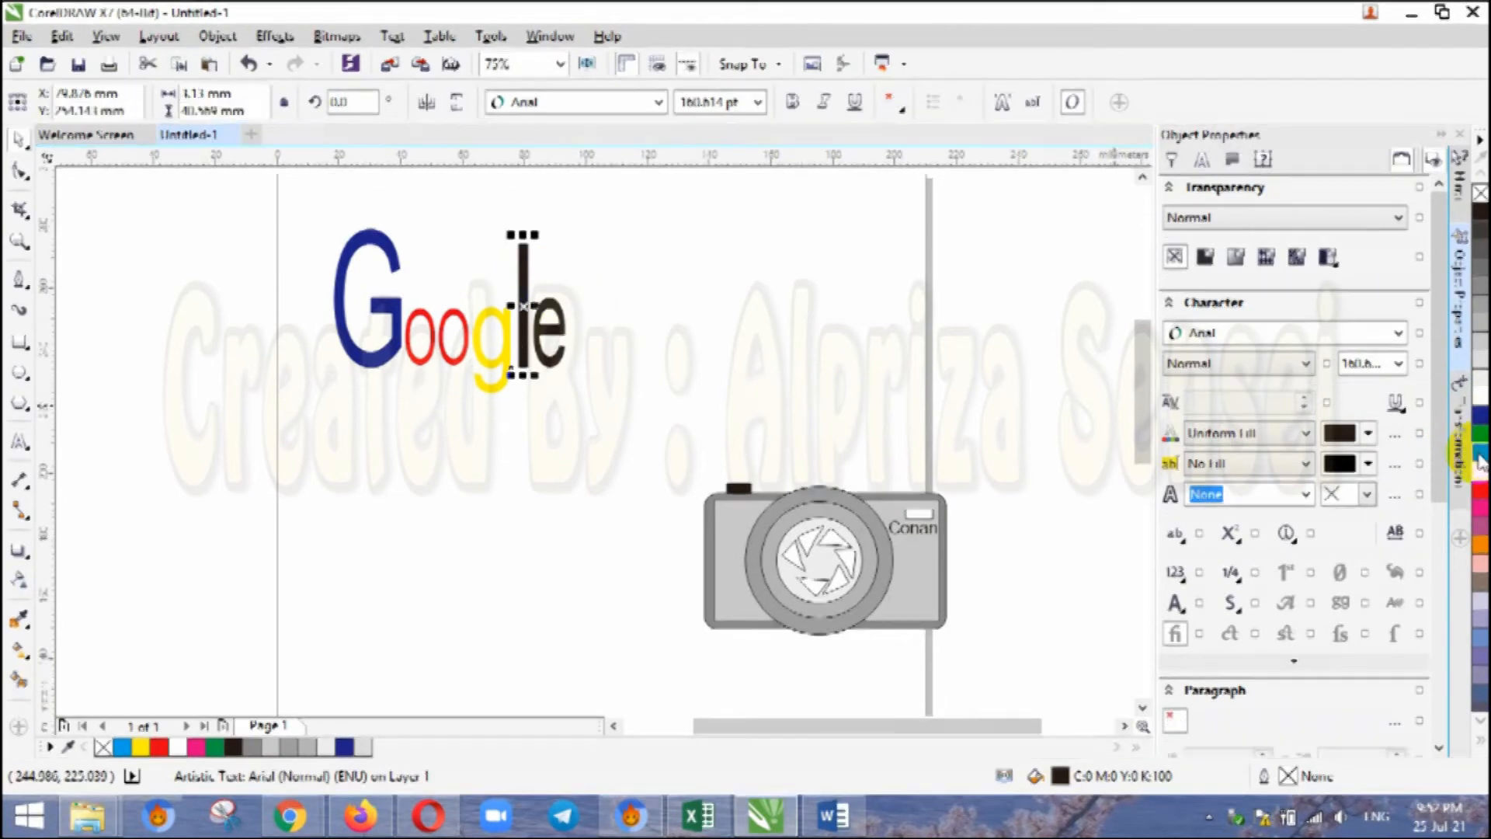
{"action": "left_click_drag", "start_coordinate": [605, 351], "coordinate": [697, 408]}
{"action": "left_click", "coordinate": [723, 334]}
Draw a rectangle about 113 by 56 mm around the Google wordmark and fill it with magenta
{"action": "left_click", "coordinate": [24, 351]}
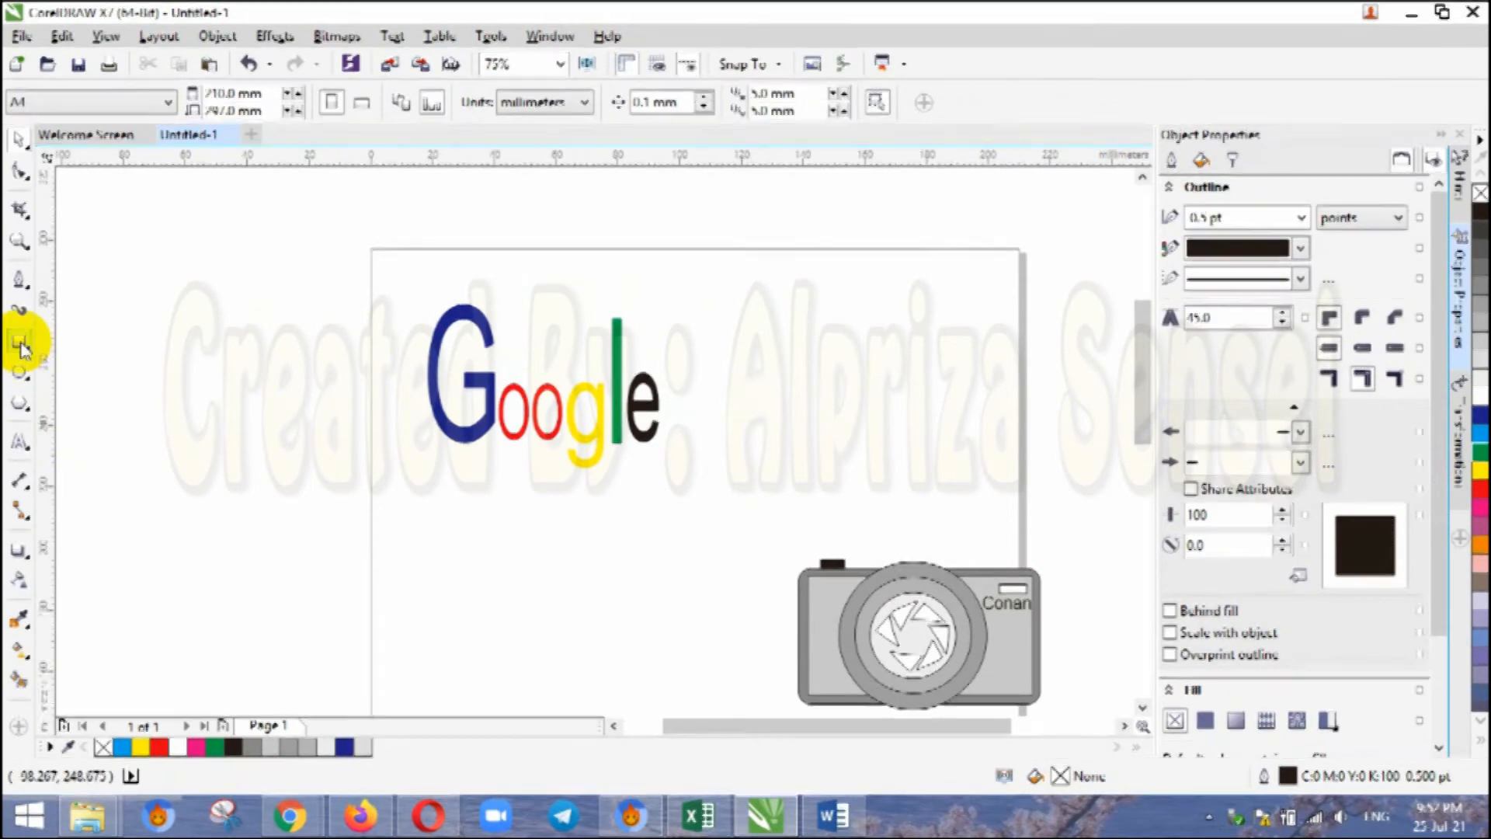
{"action": "mouse_move", "coordinate": [382, 301]}
{"action": "left_mouse_down"}
{"action": "mouse_move", "coordinate": [699, 406]}
{"action": "mouse_move", "coordinate": [776, 499]}
{"action": "mouse_move", "coordinate": [689, 469]}
{"action": "mouse_move", "coordinate": [733, 472]}
{"action": "left_mouse_up"}
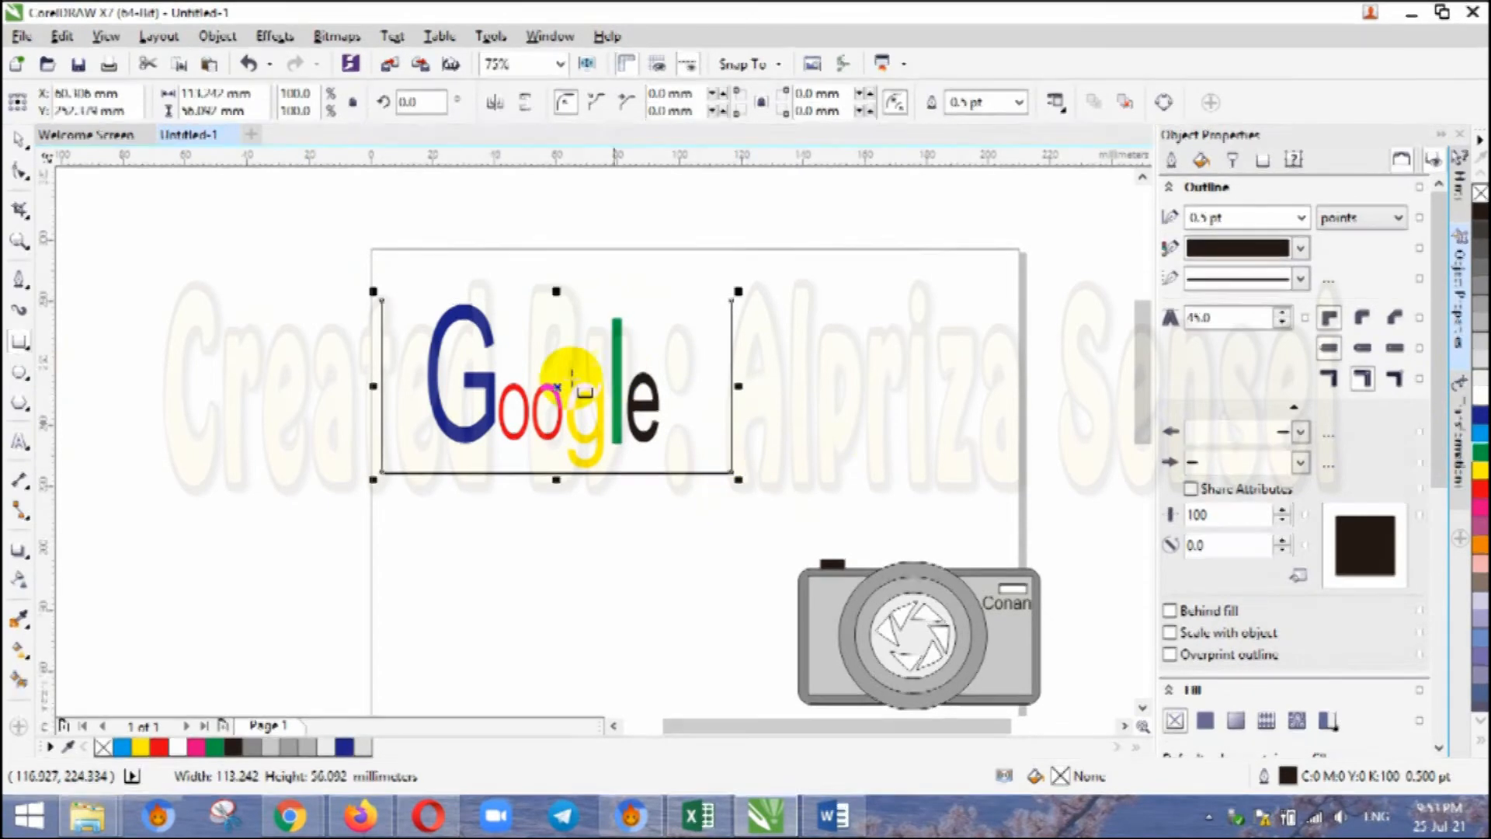
{"action": "left_click", "coordinate": [1482, 416]}
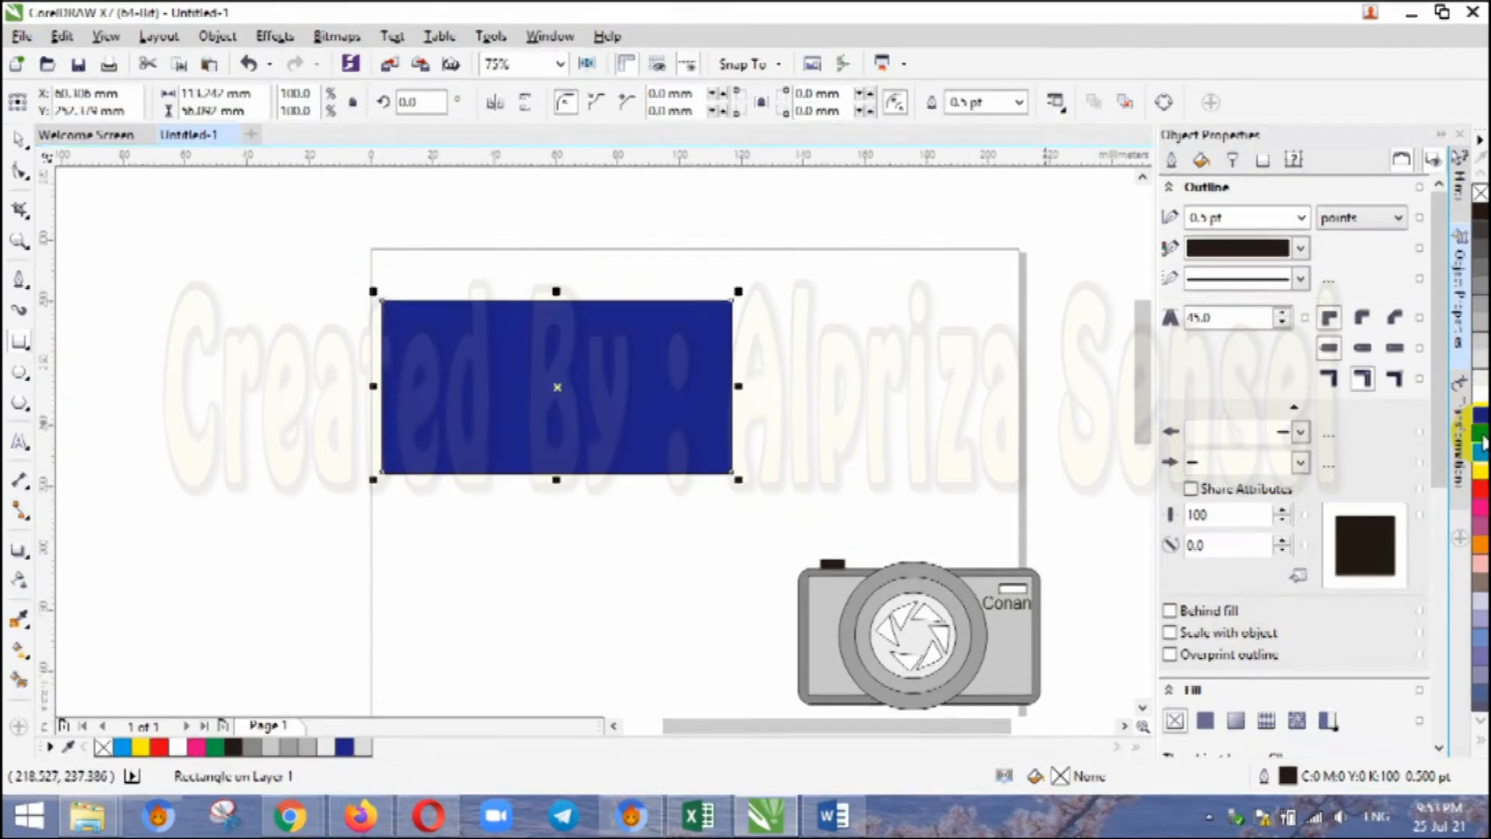
{"action": "left_click", "coordinate": [1481, 471]}
{"action": "left_click", "coordinate": [1482, 509]}
Send the magenta rectangle to the back of the page, behind the wordmark
{"action": "left_click", "coordinate": [19, 140]}
{"action": "right_click", "coordinate": [687, 347]}
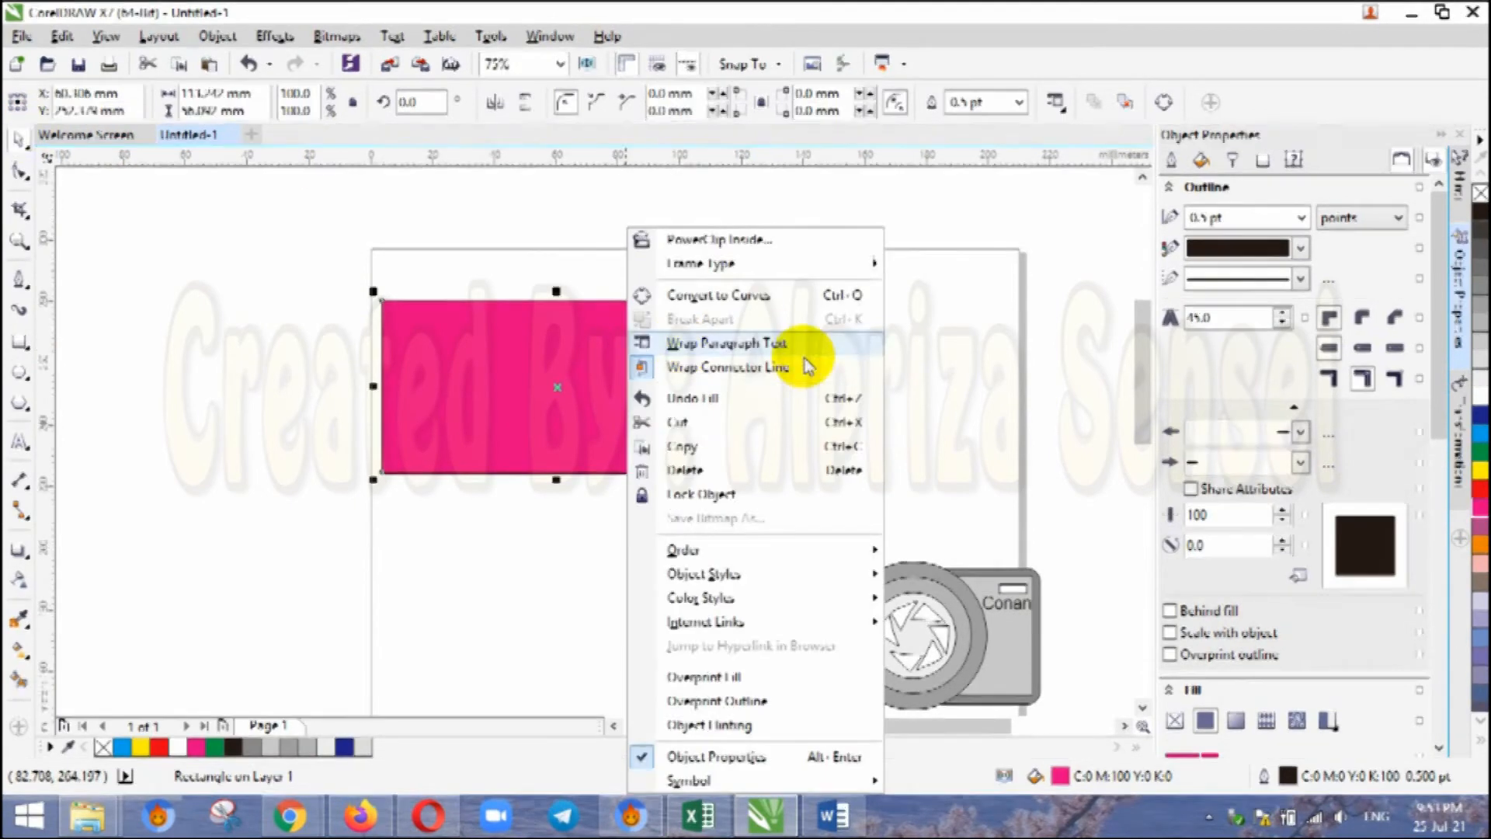
{"action": "mouse_move", "coordinate": [766, 550]}
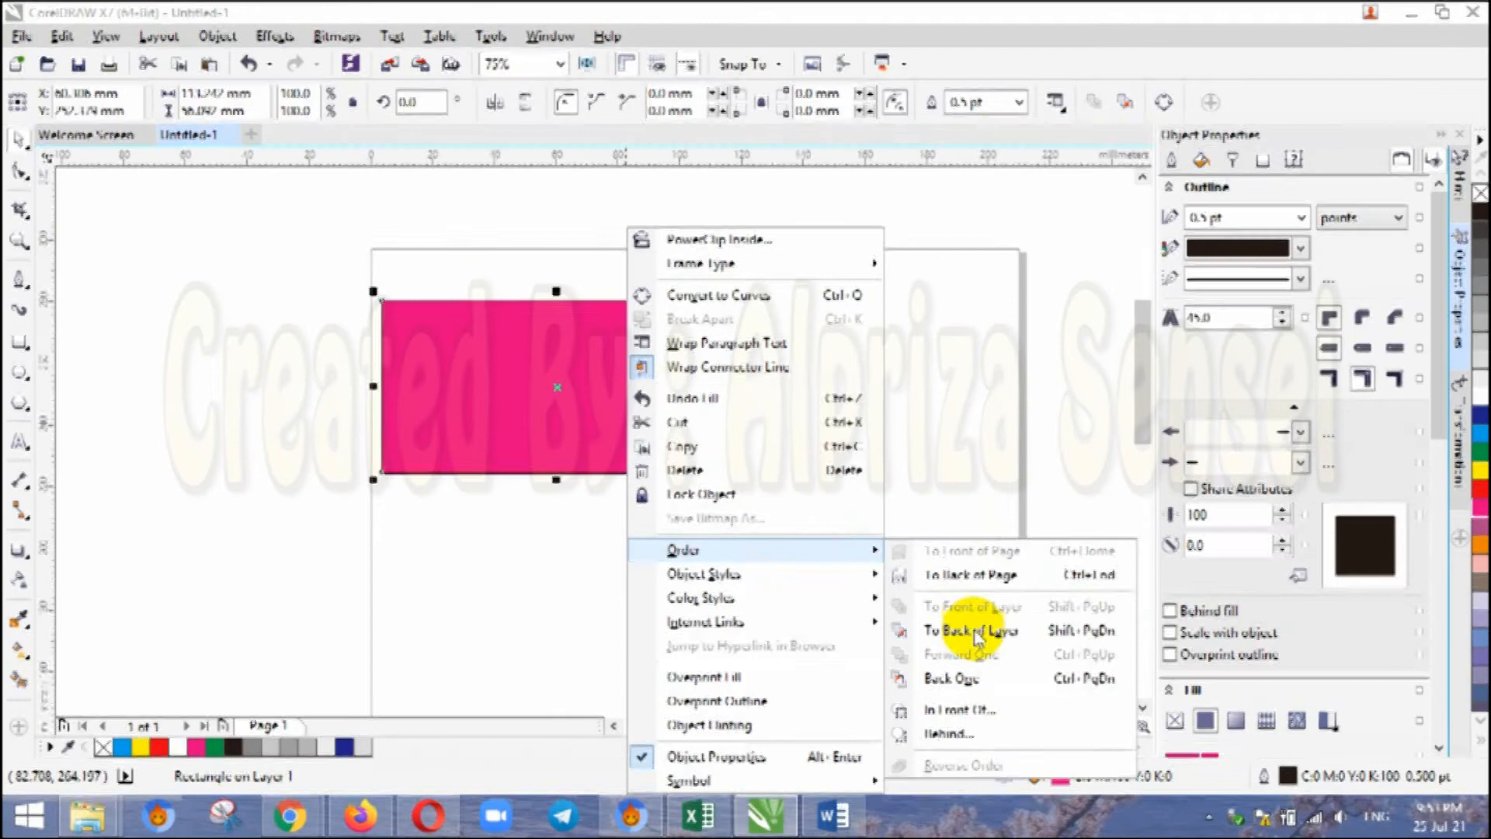
{"action": "left_click", "coordinate": [998, 579]}
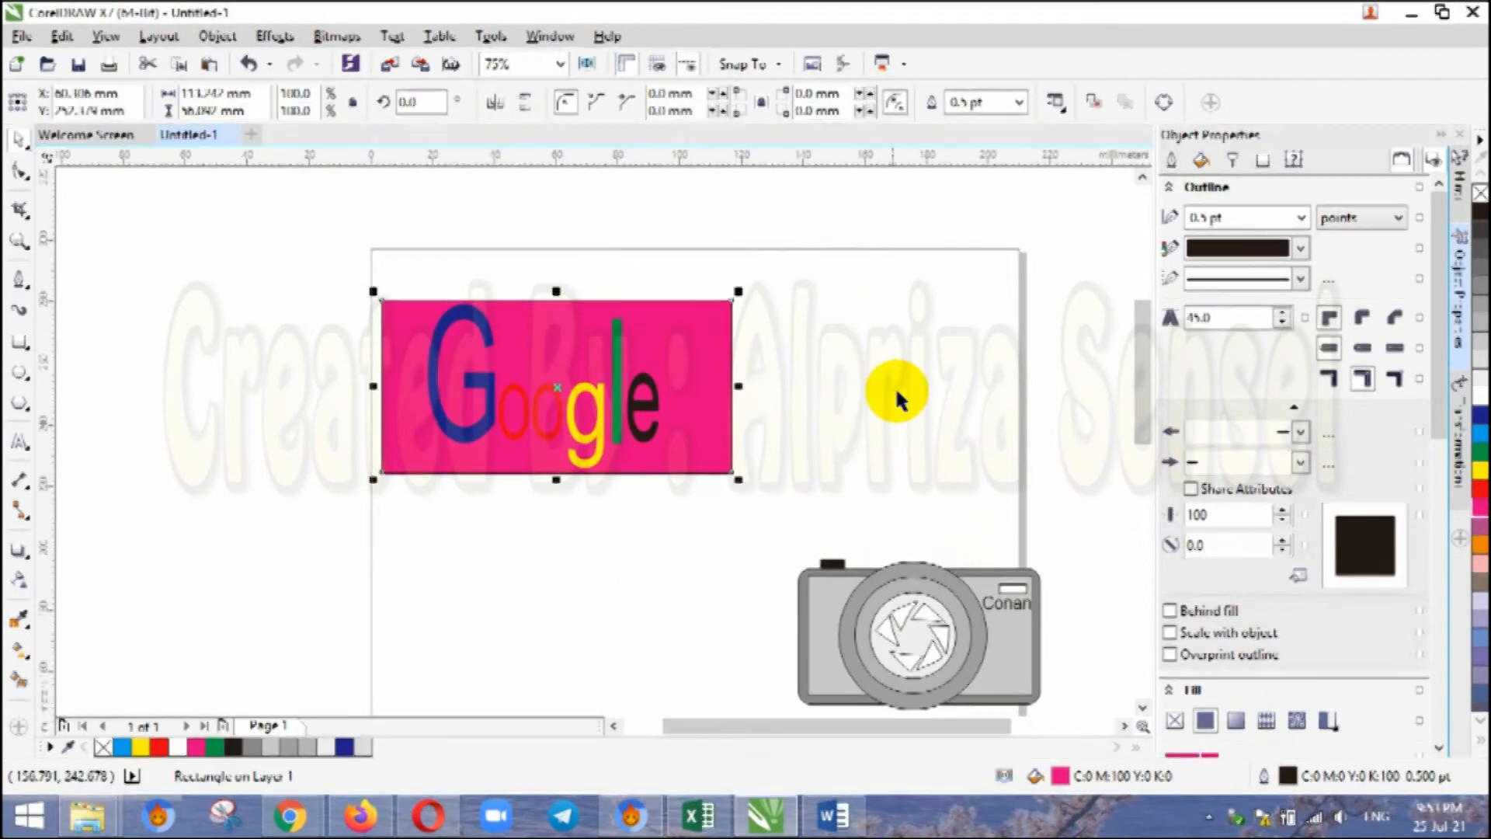
Remove the rectangle's outline and extend its top edge upward to a height of about 60 mm
{"action": "left_click", "coordinate": [1299, 220]}
{"action": "left_click", "coordinate": [1302, 219]}
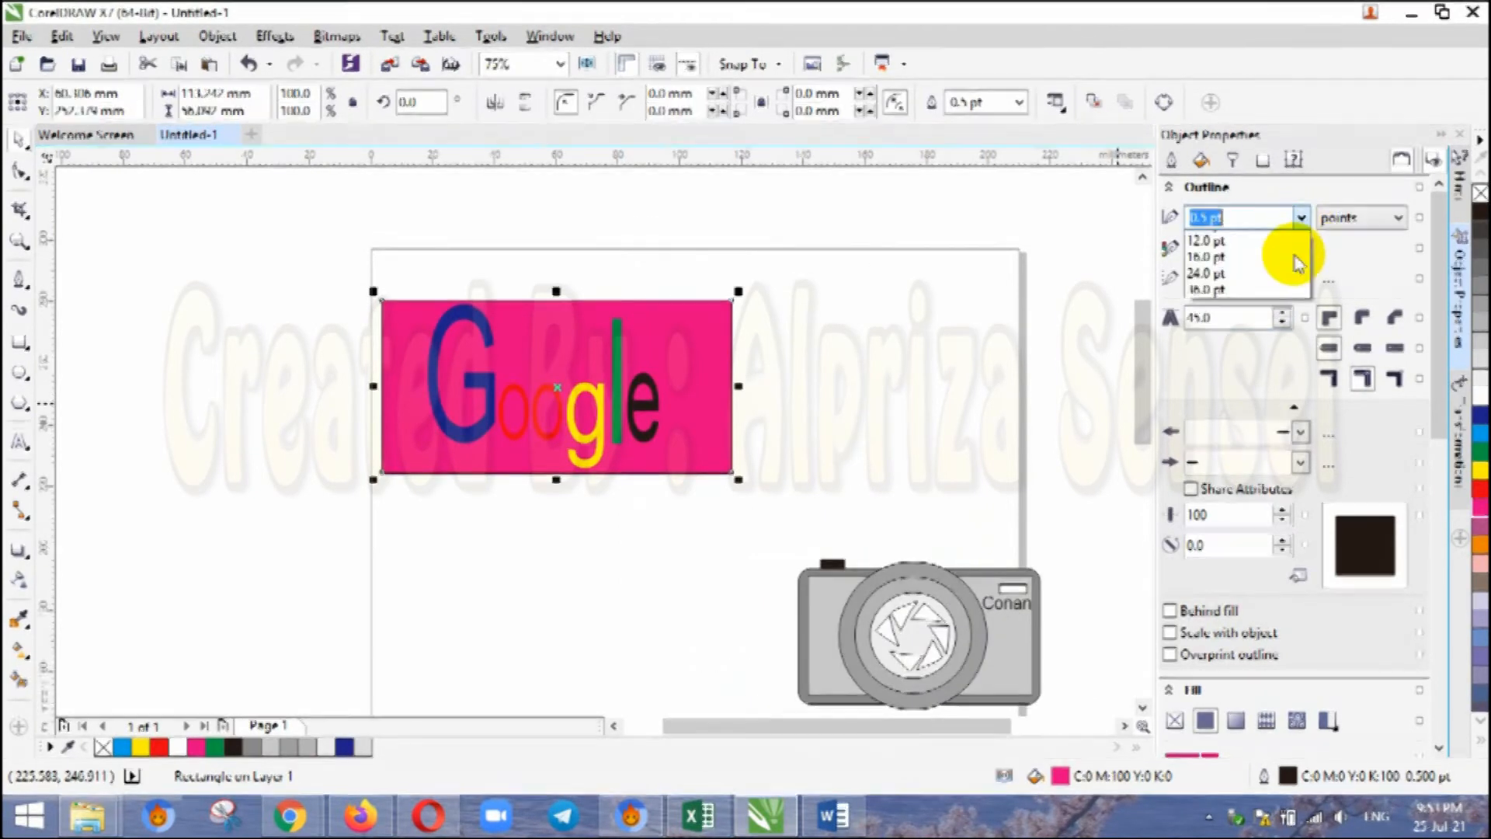
{"action": "left_click", "coordinate": [1274, 241]}
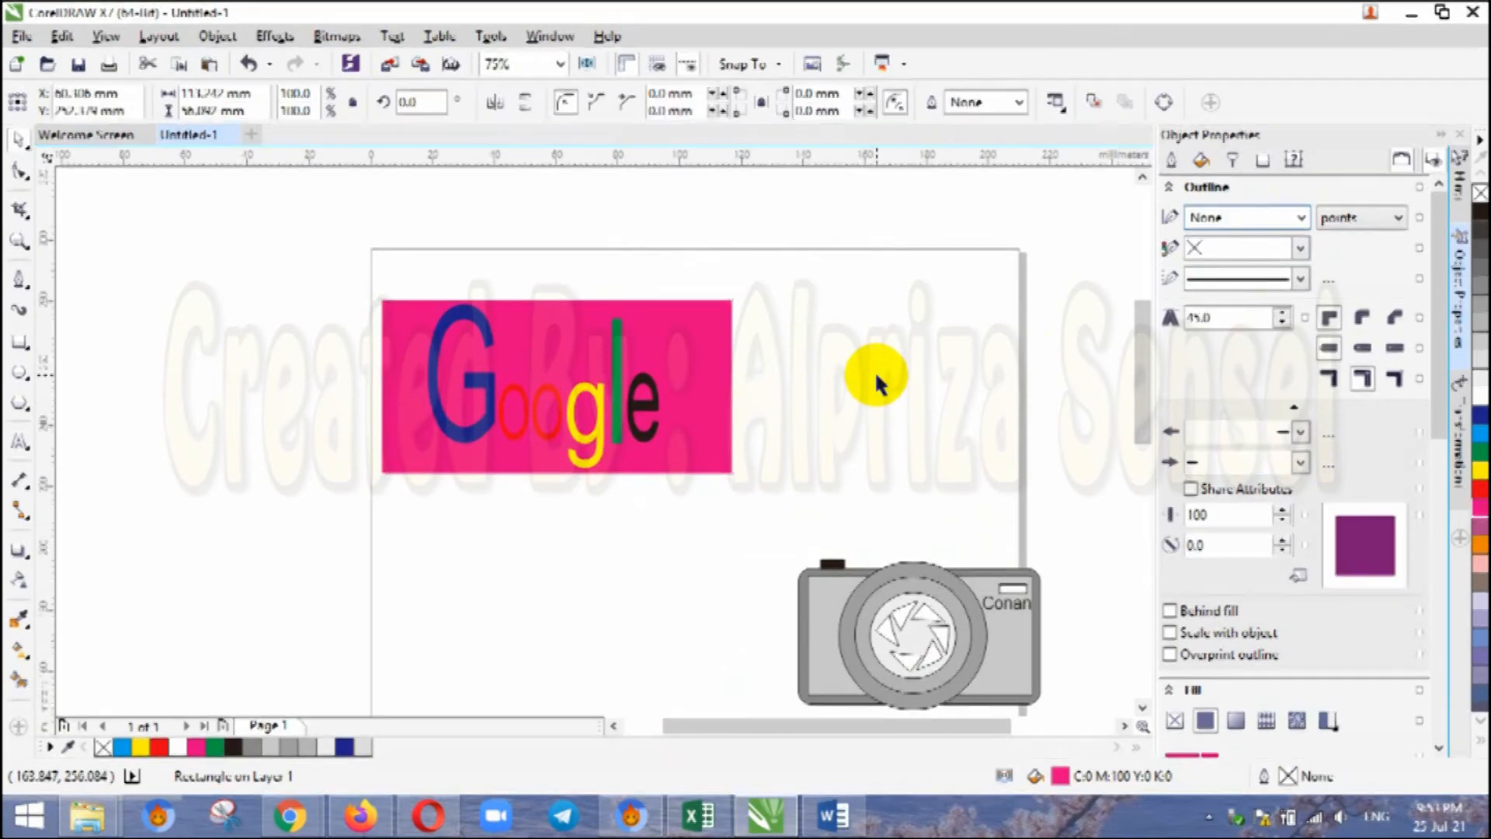
{"action": "left_click", "coordinate": [875, 370]}
{"action": "left_click", "coordinate": [582, 318]}
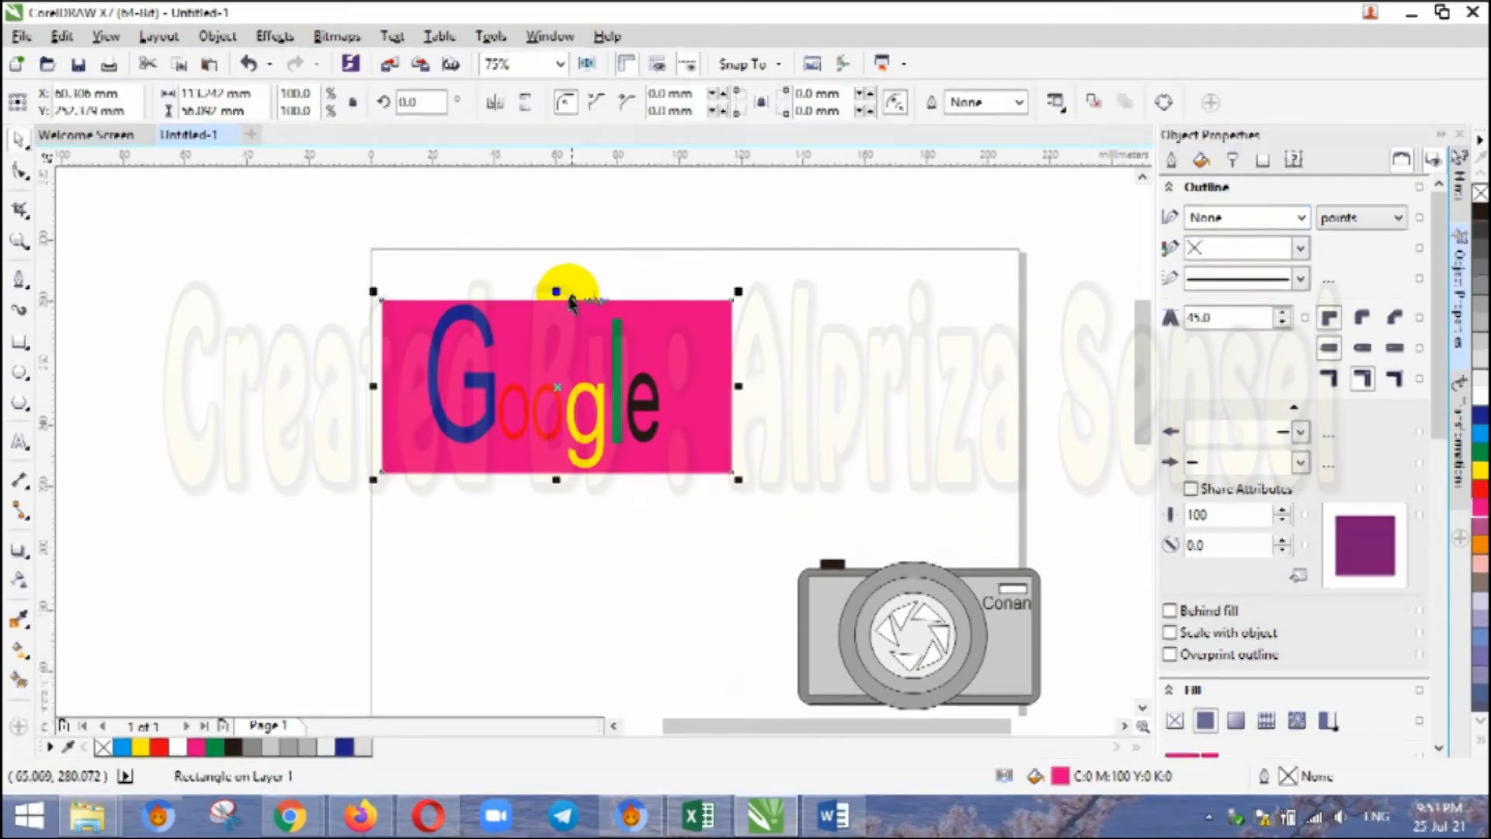
{"action": "left_click_drag", "start_coordinate": [558, 289], "coordinate": [558, 278]}
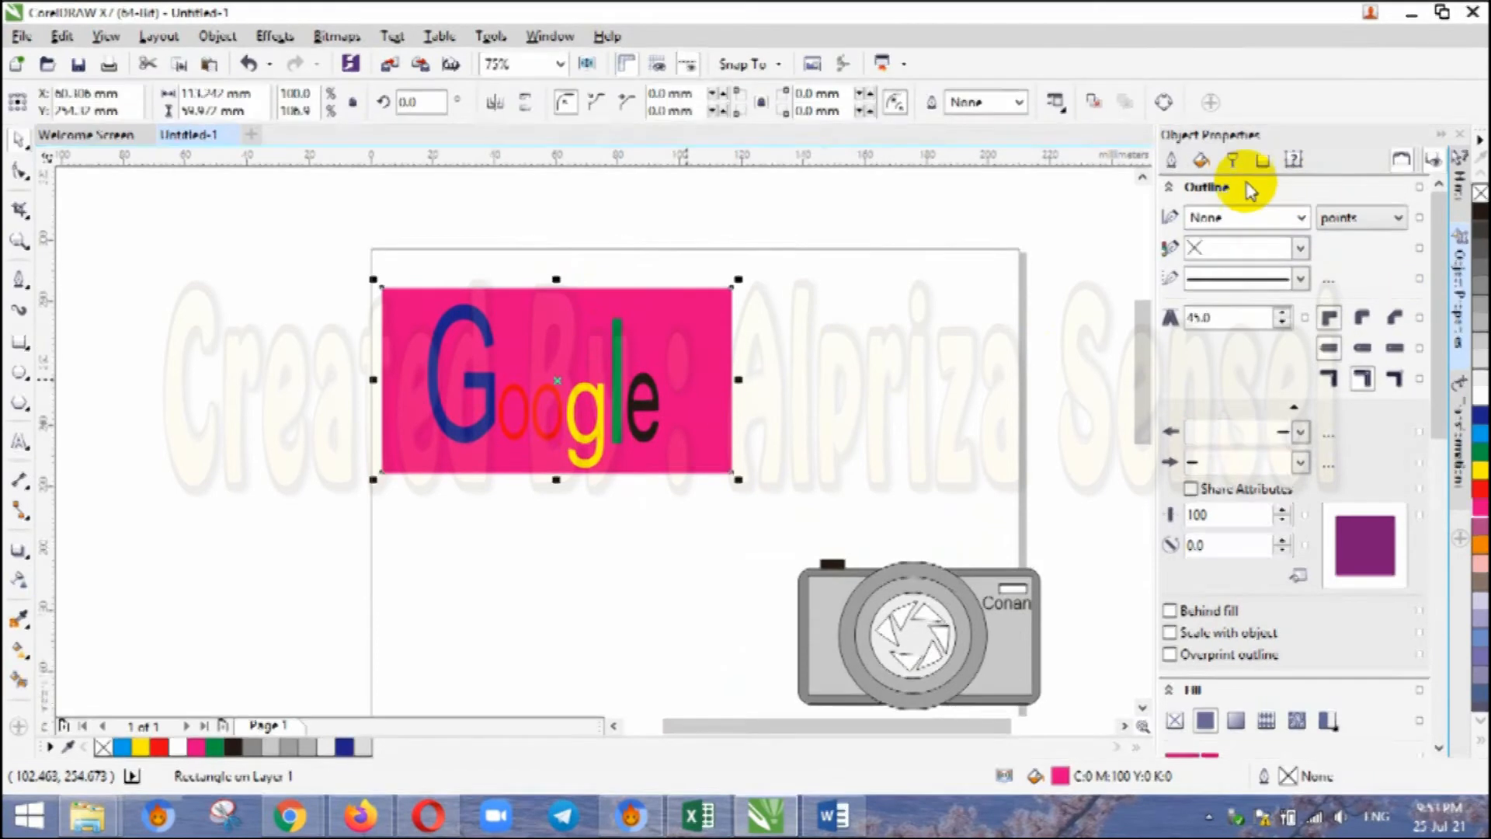
Replace the rectangle's solid fill with the Bokeh Offset vector pattern
{"action": "left_click", "coordinate": [1204, 164]}
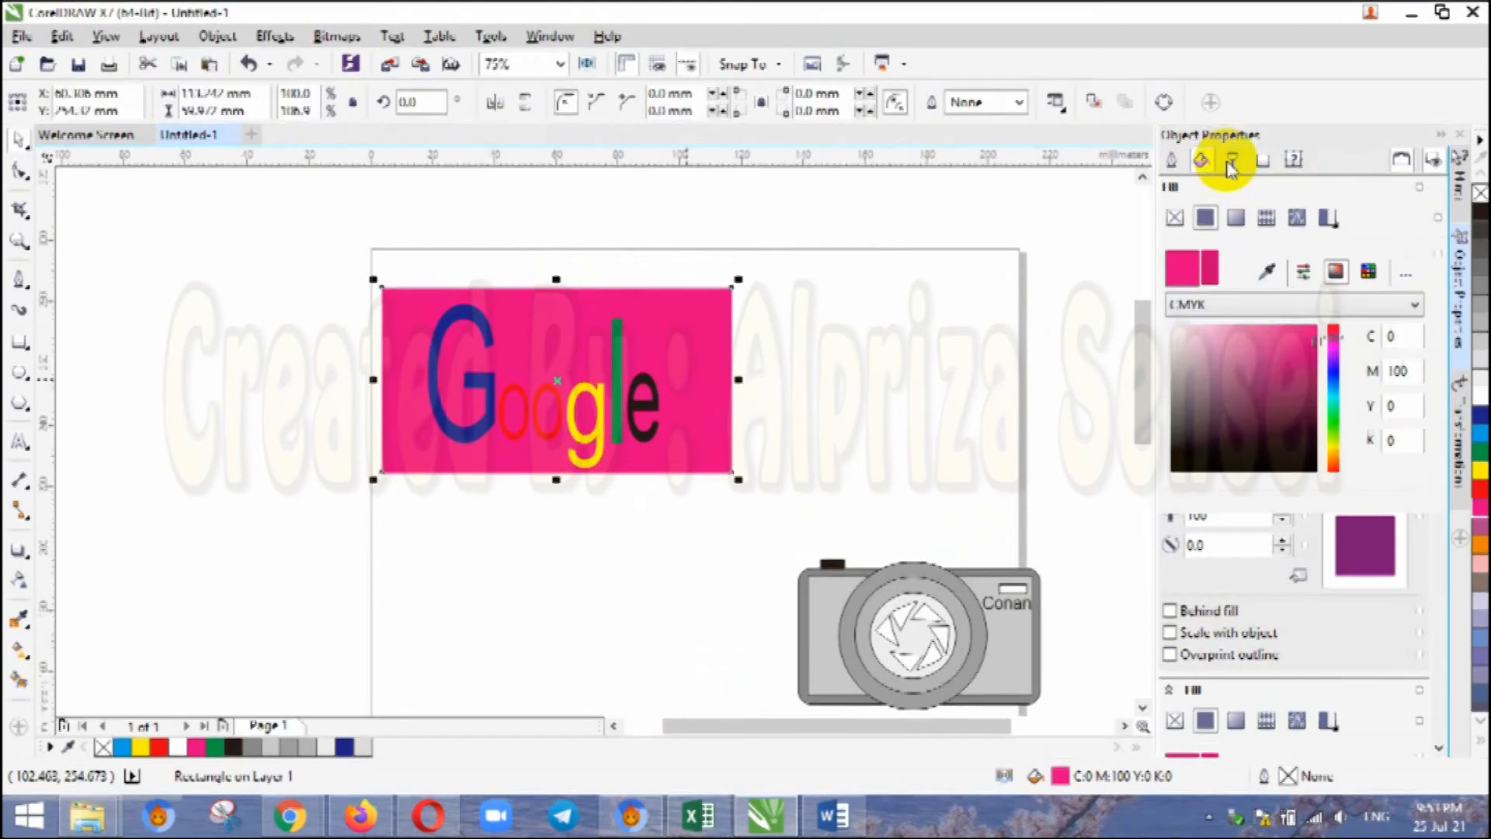
{"action": "left_click", "coordinate": [1233, 164]}
{"action": "left_click", "coordinate": [1203, 165]}
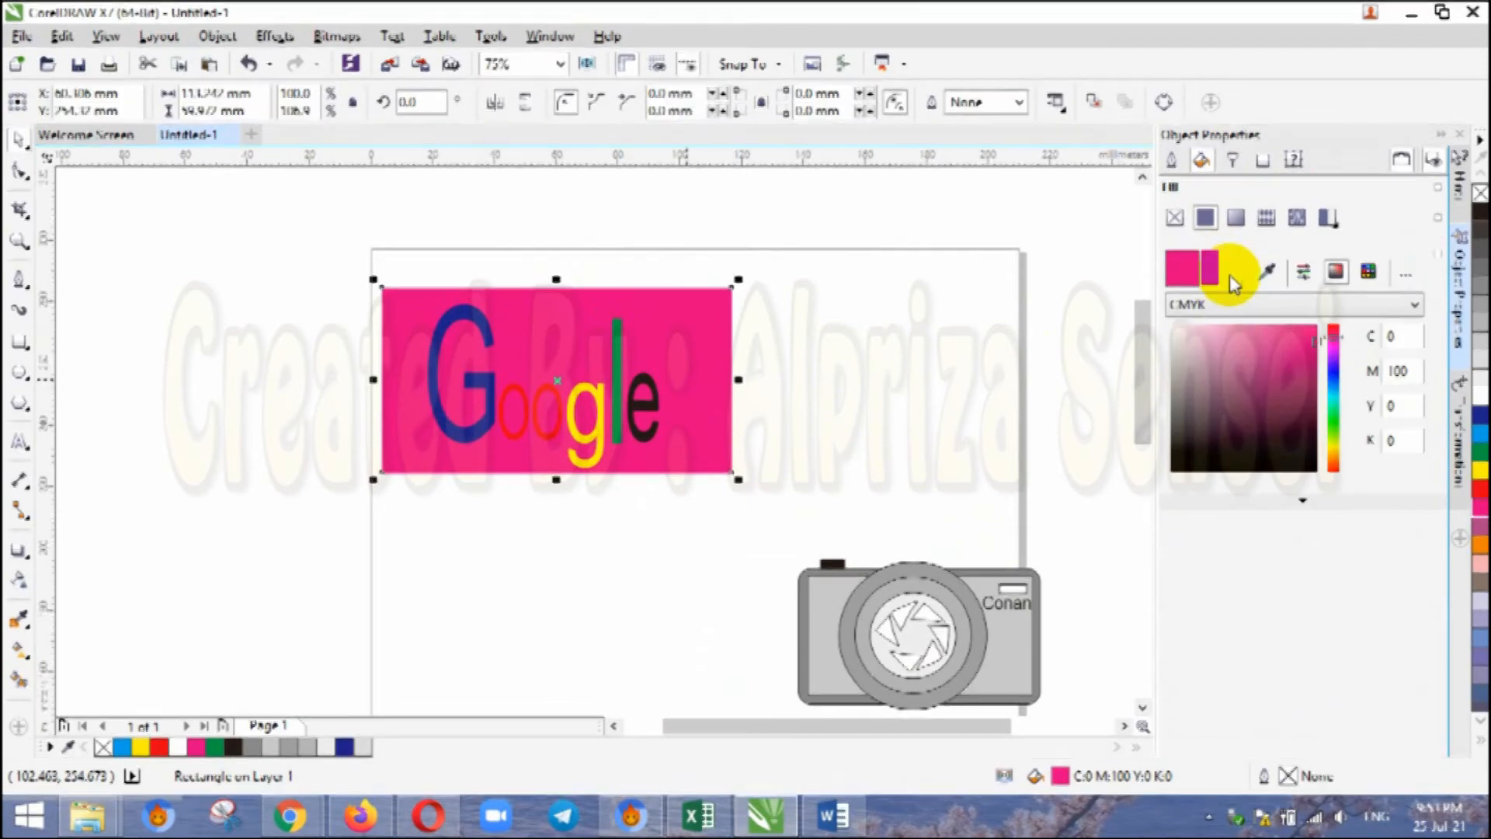
{"action": "left_click", "coordinate": [1236, 218]}
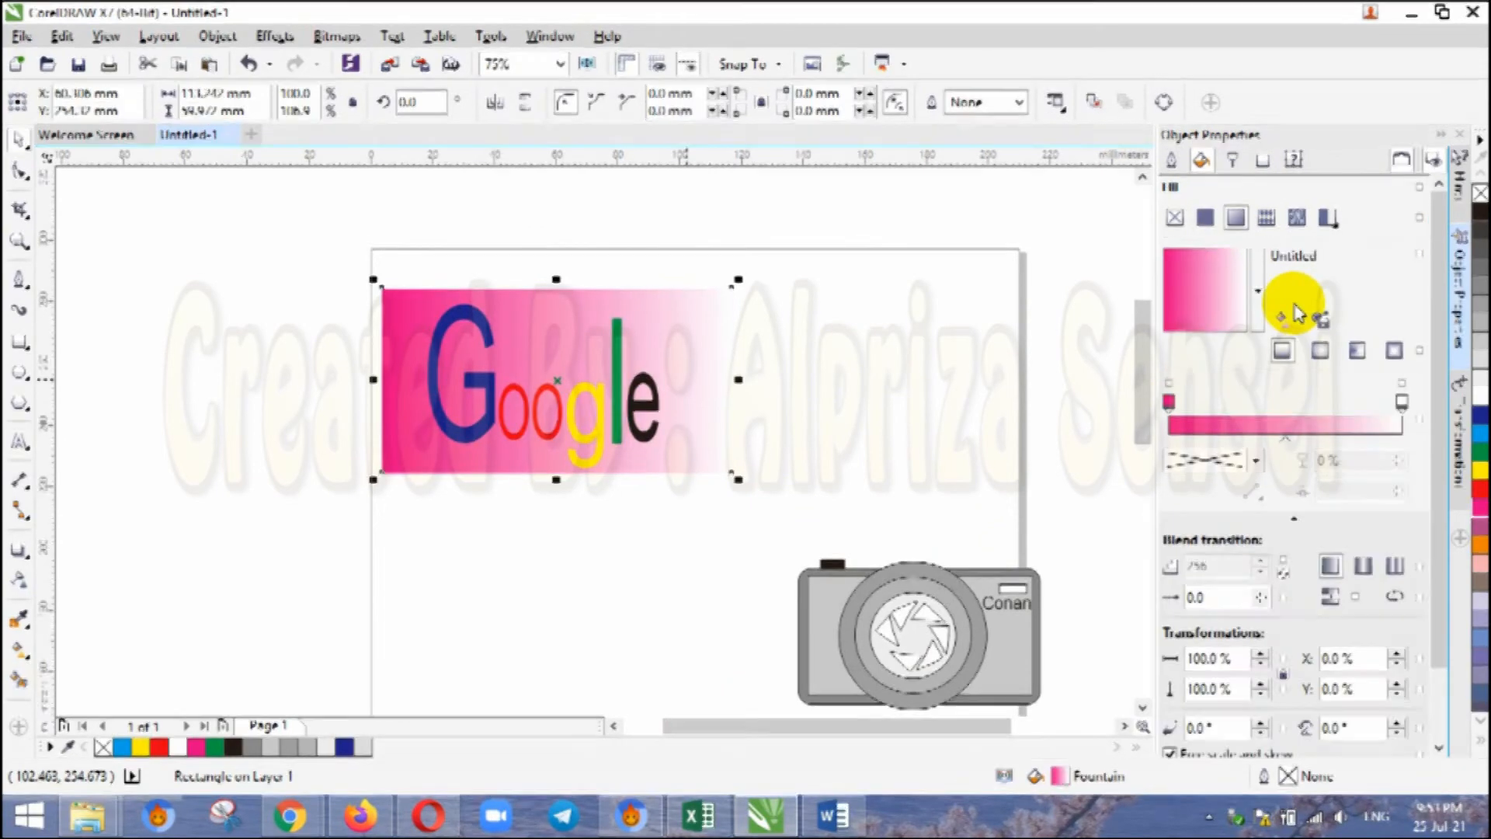
{"action": "left_click", "coordinate": [1272, 219]}
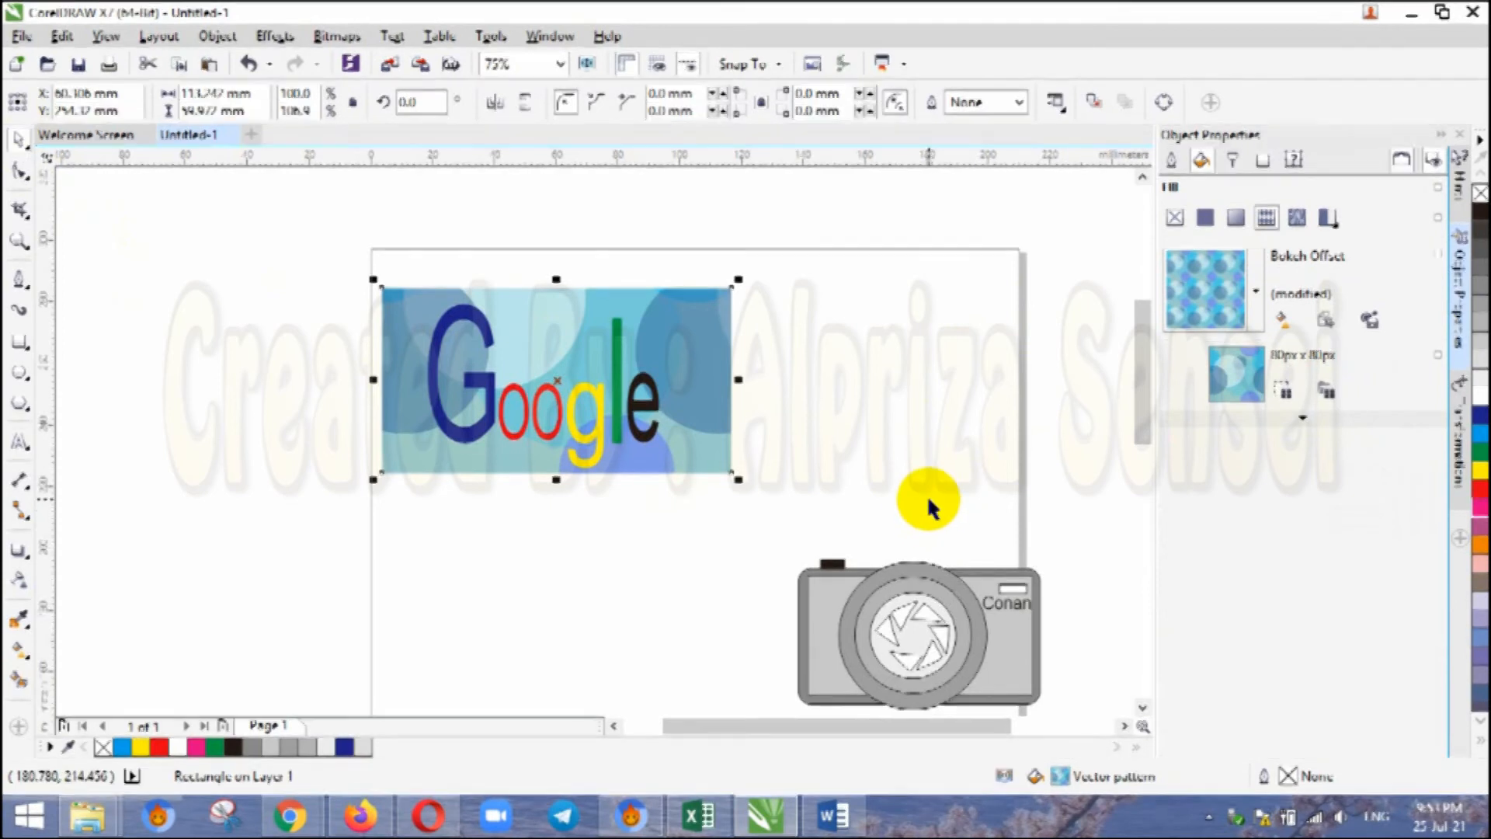
{"action": "left_click_drag", "start_coordinate": [923, 507], "coordinate": [840, 419]}
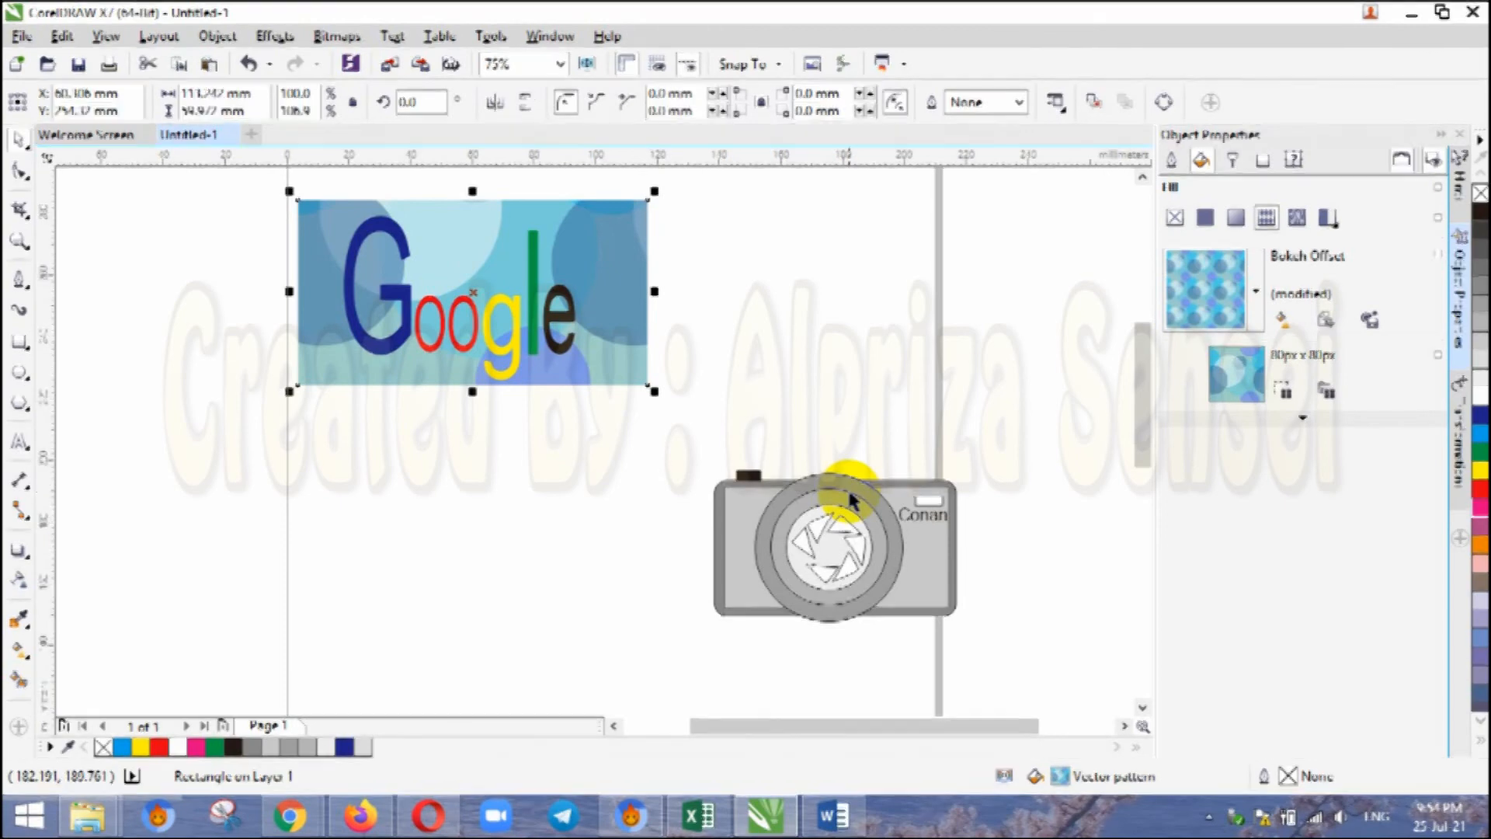
Switch to the Word document Sketsa Ilustrai.docx and look through its illustration examples and the section on drawing steps
{"action": "left_click", "coordinate": [826, 812]}
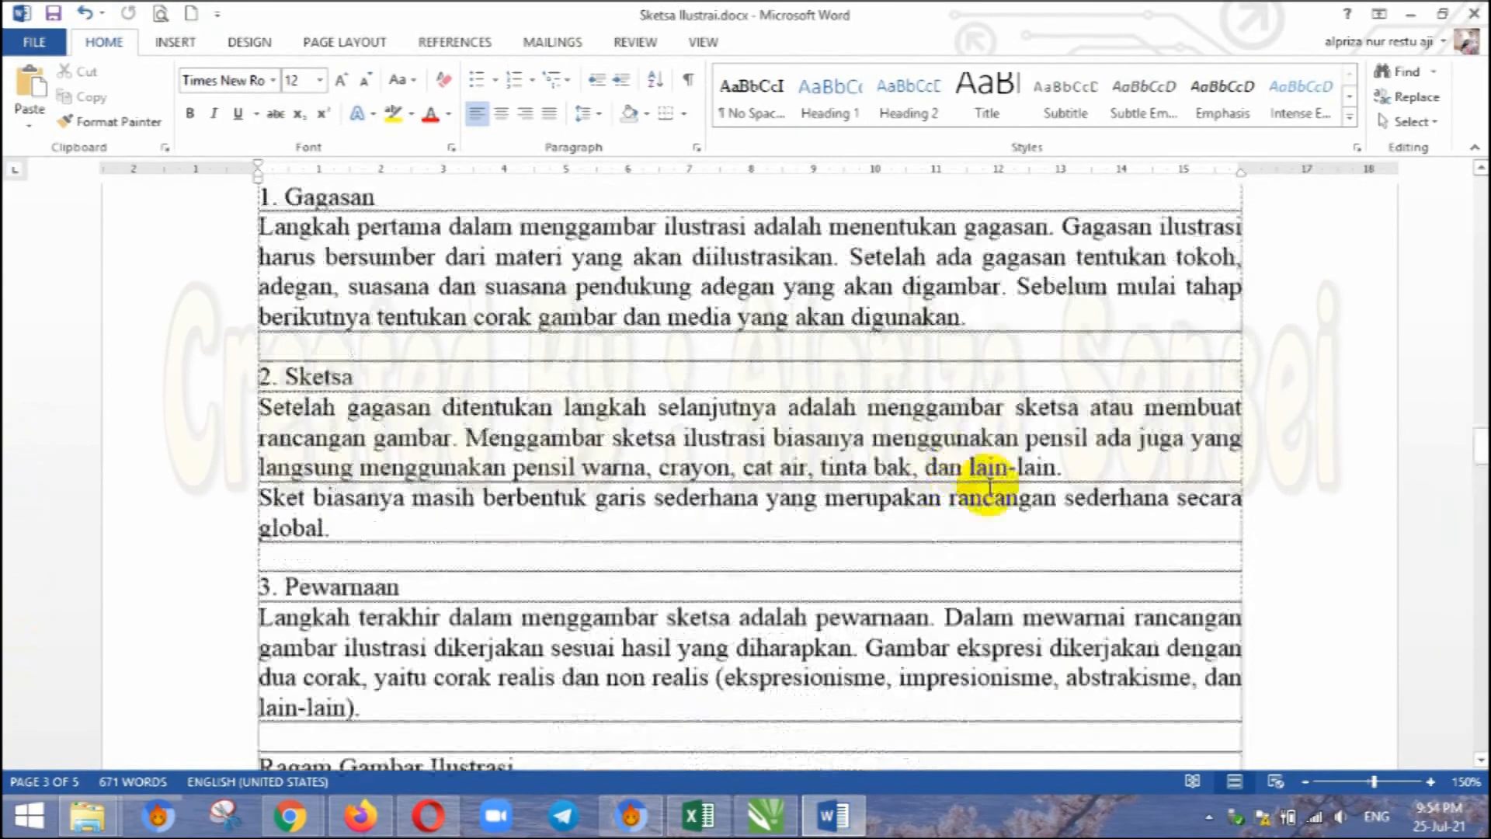
{"action": "scroll", "coordinate": [989, 487], "scroll_direction": "up", "scroll_amount": 15}
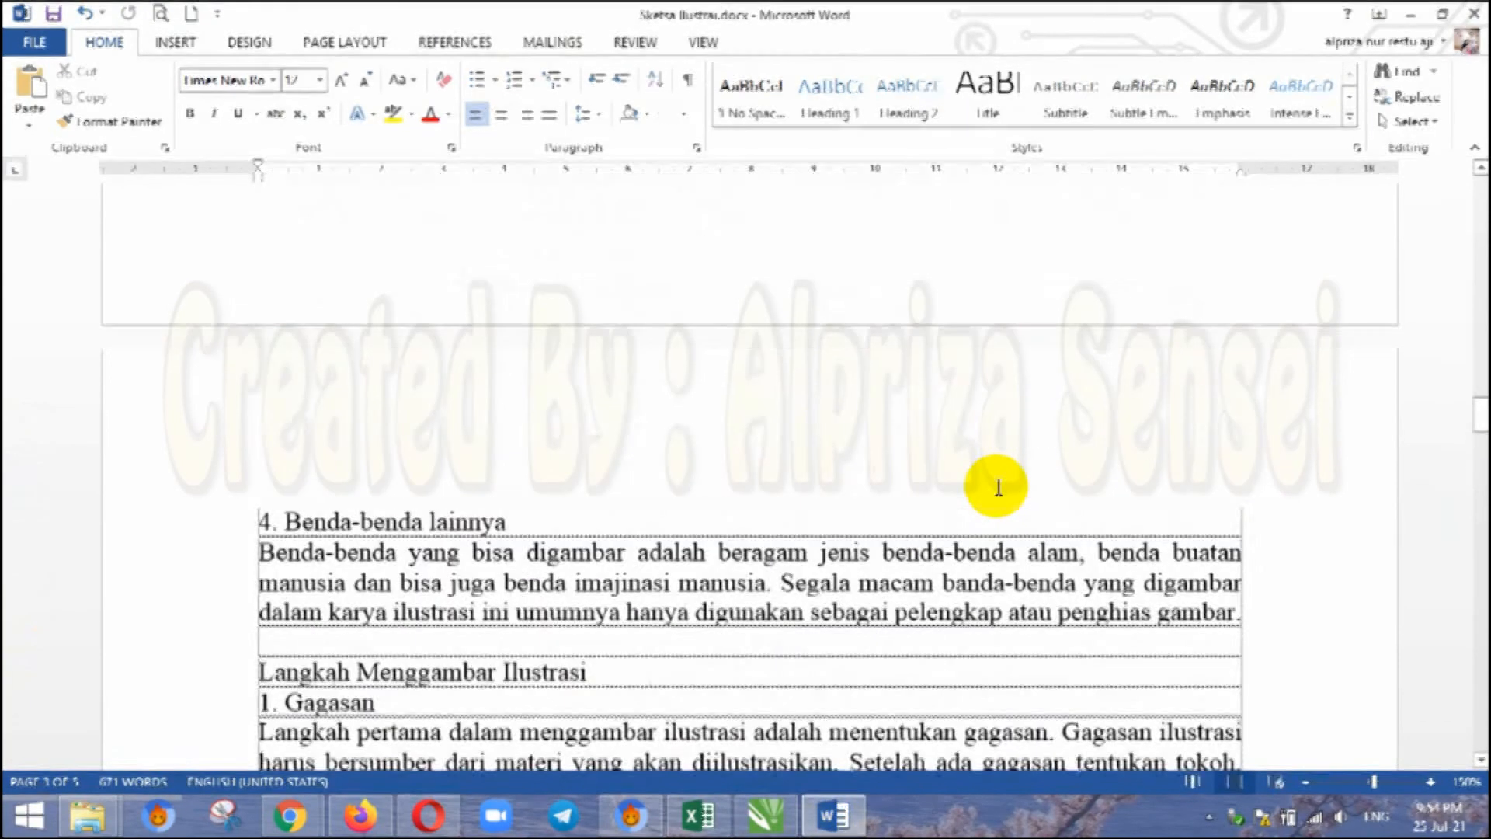
{"action": "scroll", "coordinate": [995, 491], "scroll_direction": "up", "scroll_amount": 6}
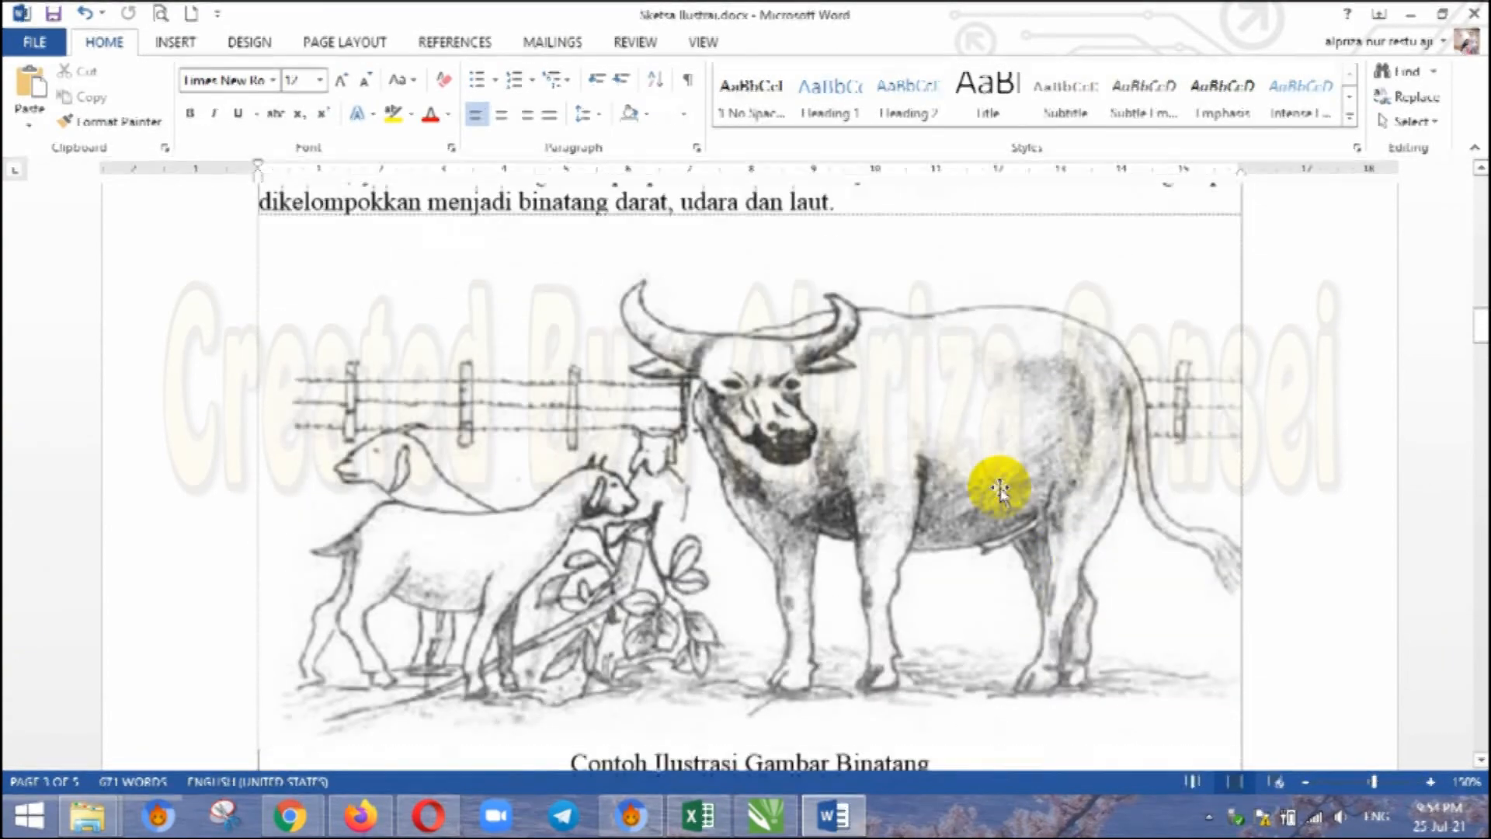
{"action": "scroll", "coordinate": [999, 486], "scroll_direction": "down", "scroll_amount": 11}
{"action": "scroll", "coordinate": [1031, 572], "scroll_direction": "down", "scroll_amount": 5}
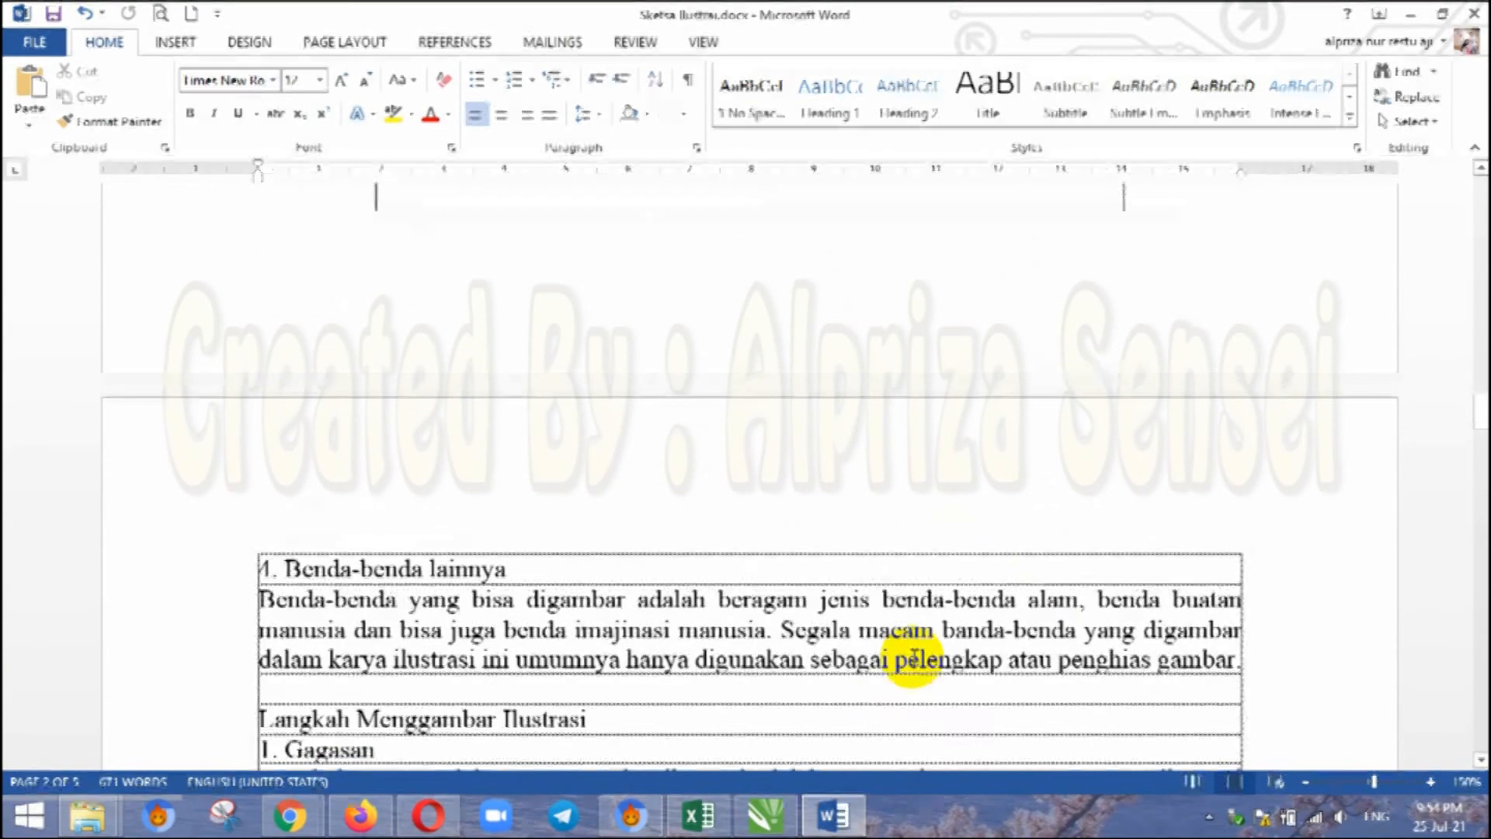